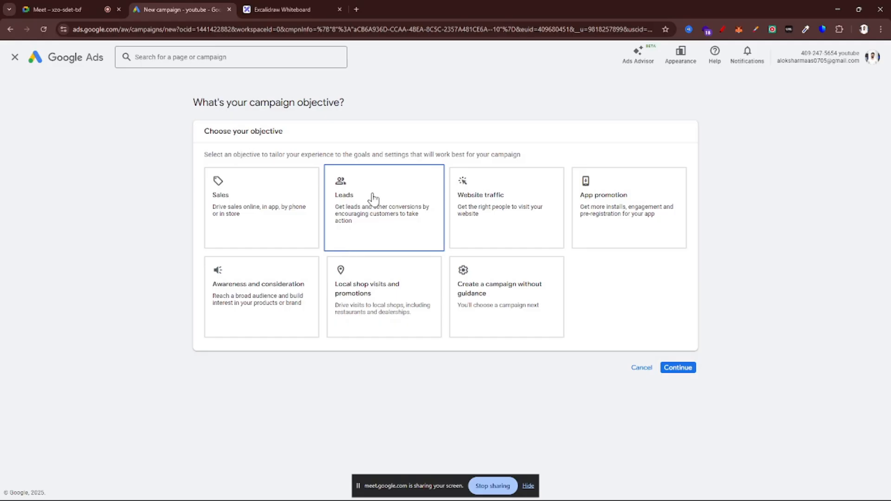
Choose Create a campaign without guidance as the objective and Video as the campaign type
left_click(466, 287)
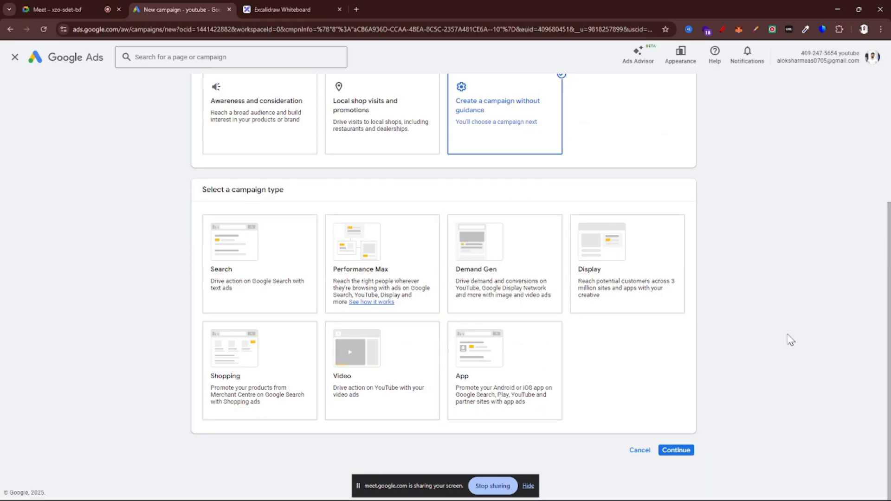
left_click(383, 400)
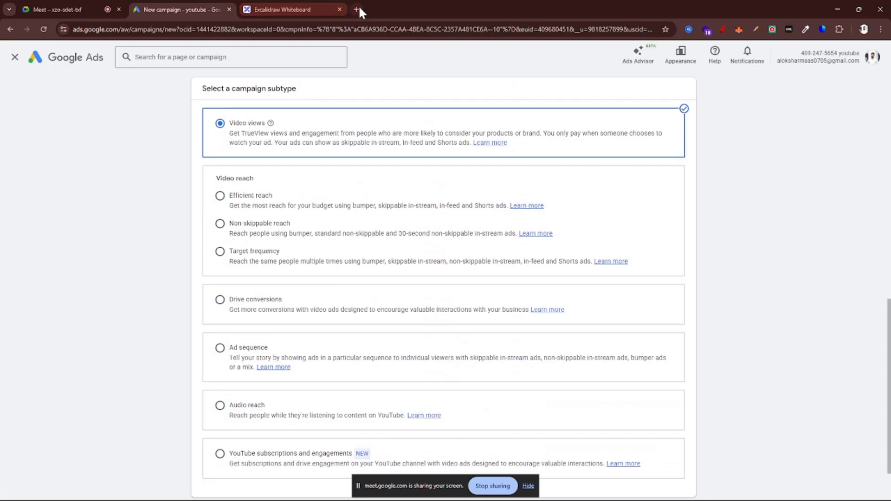
Open YouTube in a new browser tab, hide the screen-sharing notice and examine the sponsored banner on the home page
left_click(357, 8)
type("y")
key("Return")
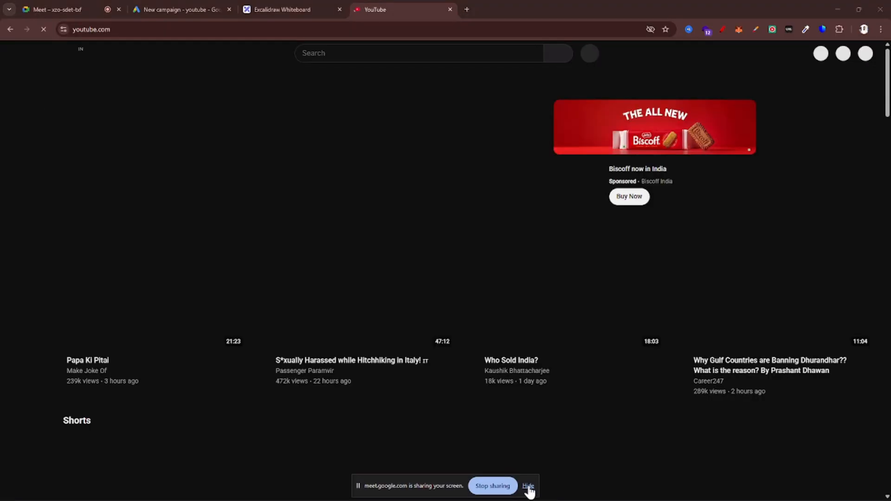
left_click(528, 486)
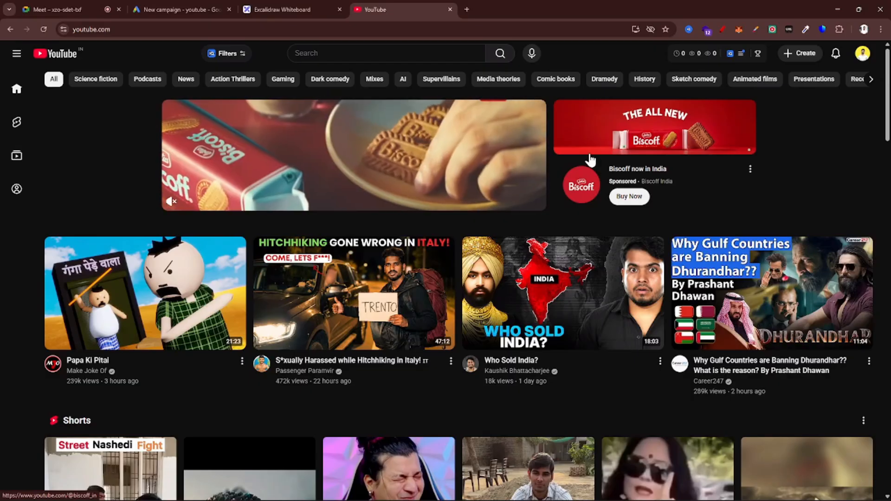
scroll(590, 160, "down", 5)
scroll(590, 160, "down", 2)
scroll(552, 179, "up", 7)
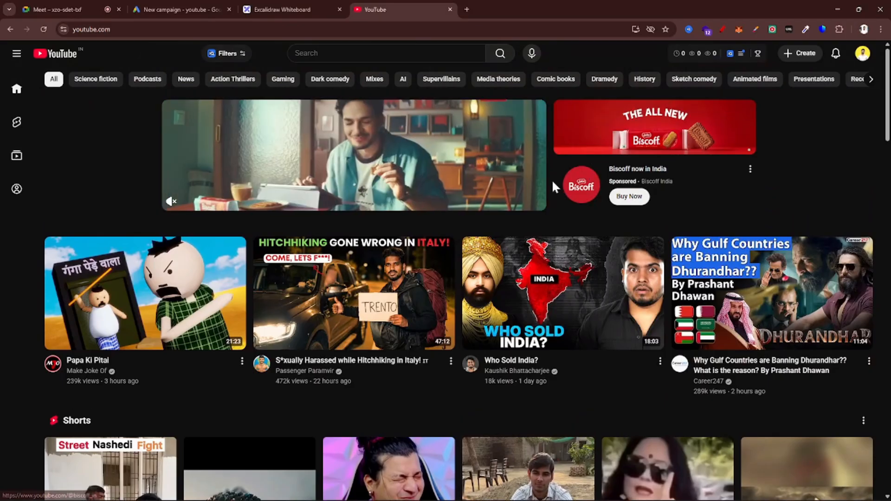
Open the video about hitchhiking in Italy and pause the ad that plays before it
left_click(324, 309)
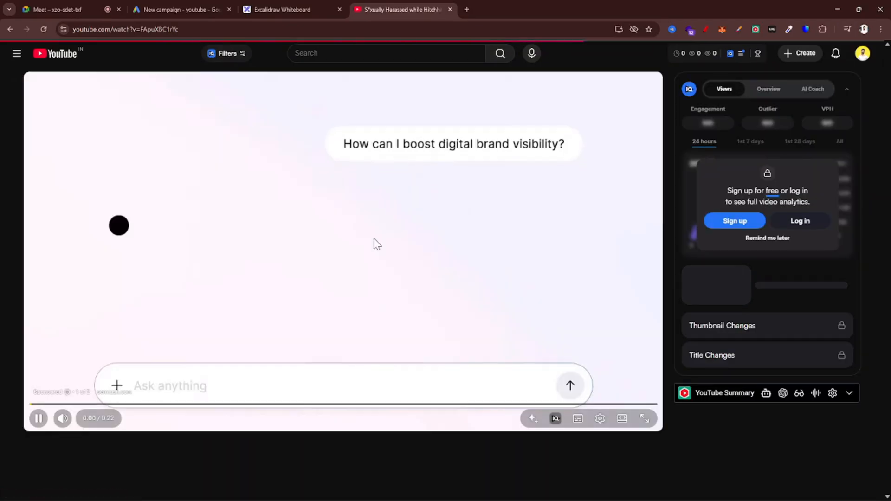
left_click(374, 239)
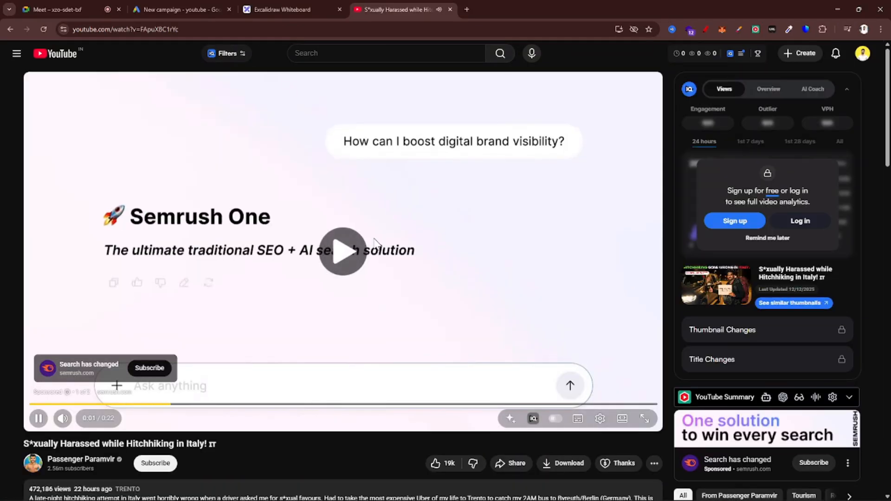
left_click(374, 238)
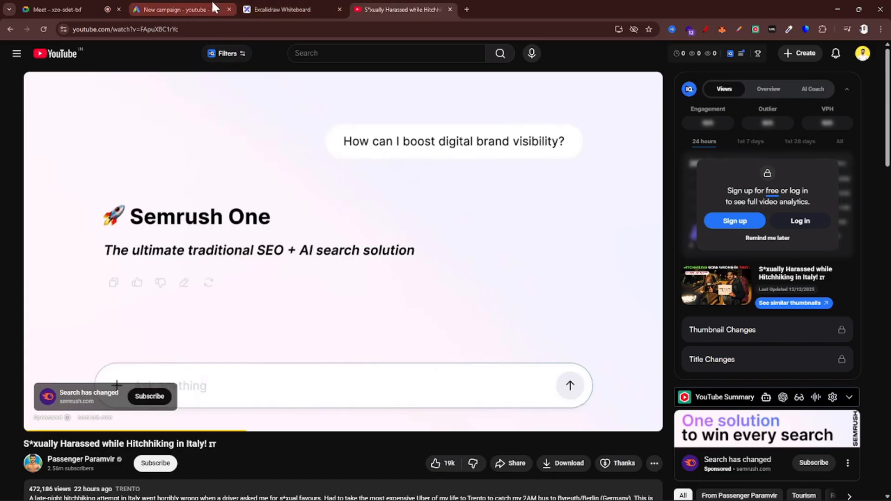
Return to the Google Ads campaign setup and examine the objective choices, focusing on Create a campaign without guidance
left_click(194, 10)
scroll(308, 236, "up", 10)
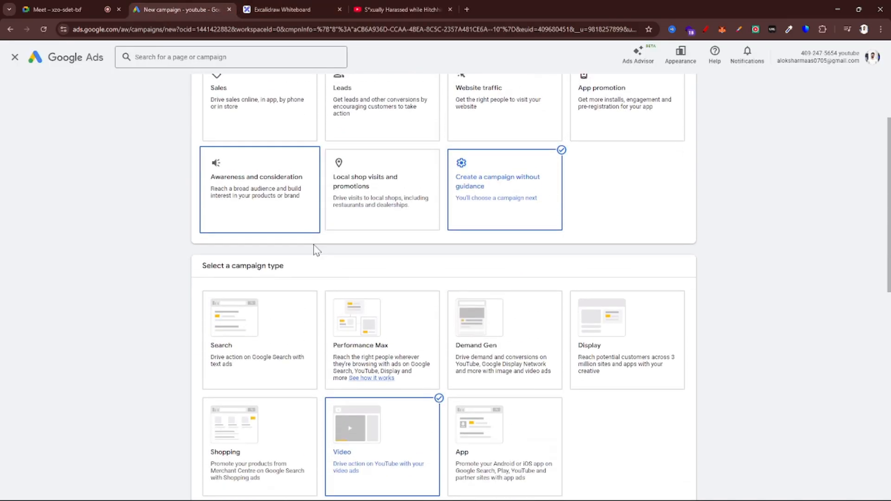
scroll(315, 250, "down", 6)
scroll(398, 189, "up", 8)
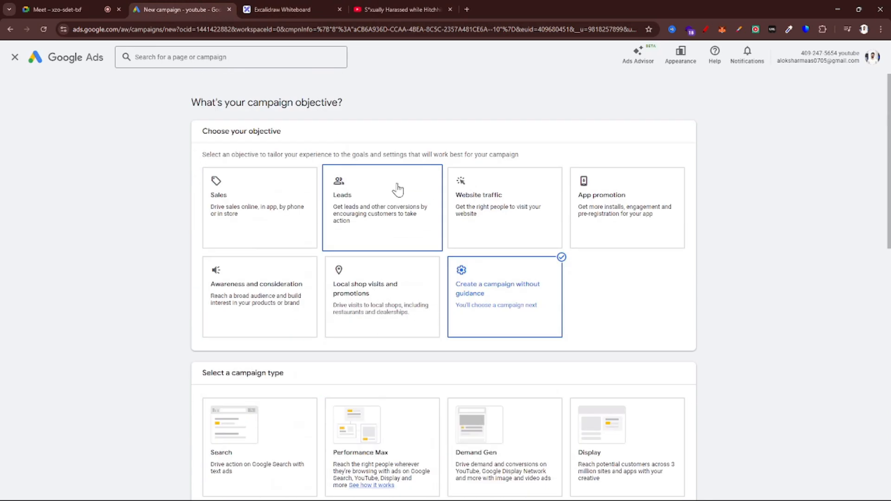
scroll(603, 279, "up", 4)
scroll(484, 289, "left", 1)
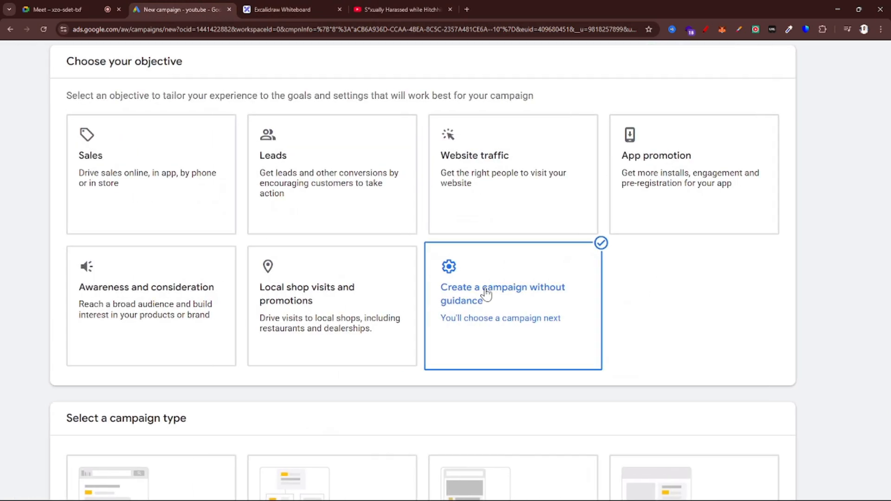
scroll(561, 306, "up", 4)
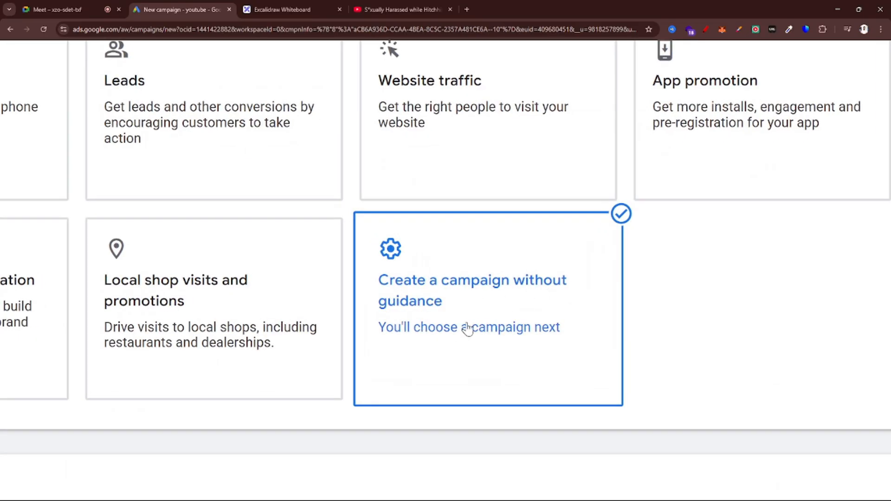
Examine the Video campaign type and the campaign subtypes, focusing on the Video views description and the Video reach options
scroll(467, 329, "down", 4)
scroll(400, 329, "down", 8)
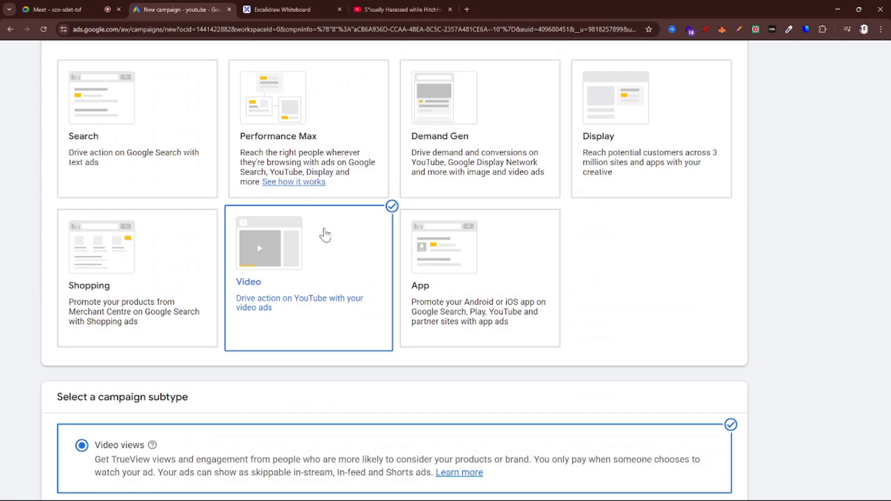
scroll(356, 264, "down", 5)
scroll(355, 264, "down", 2)
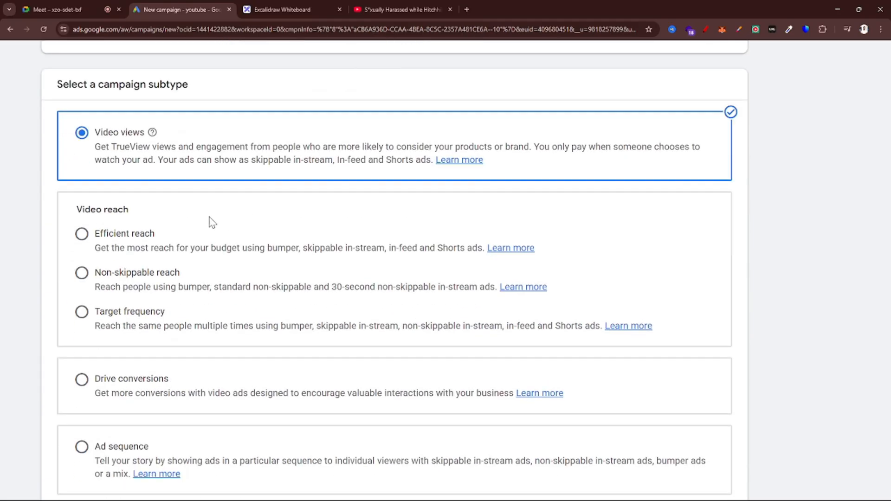
scroll(209, 222, "up", 1)
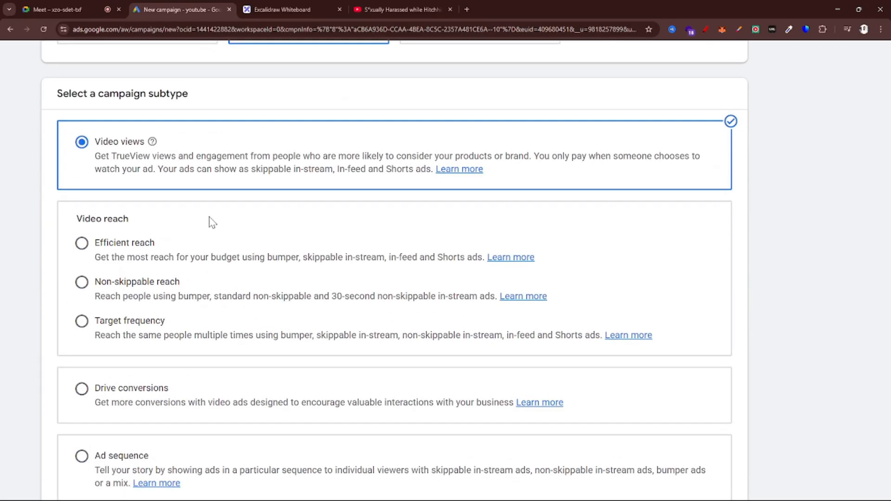
scroll(209, 217, "left", 3)
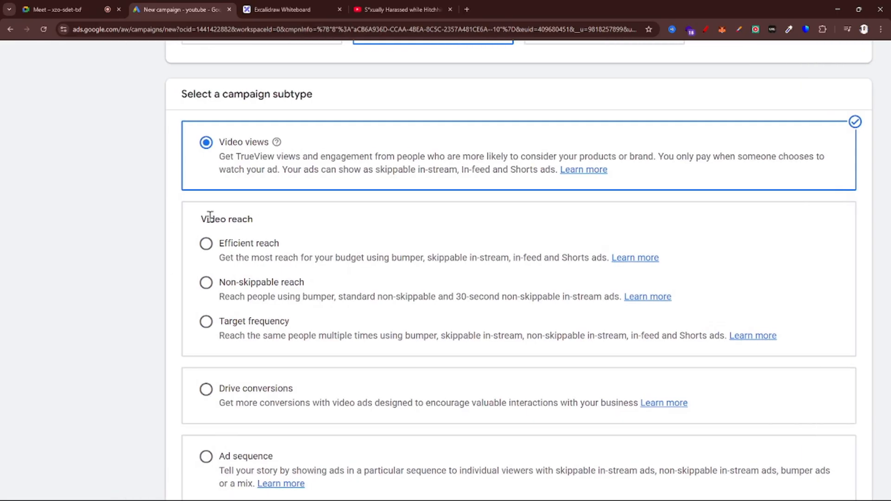
scroll(364, 101, "up", 3)
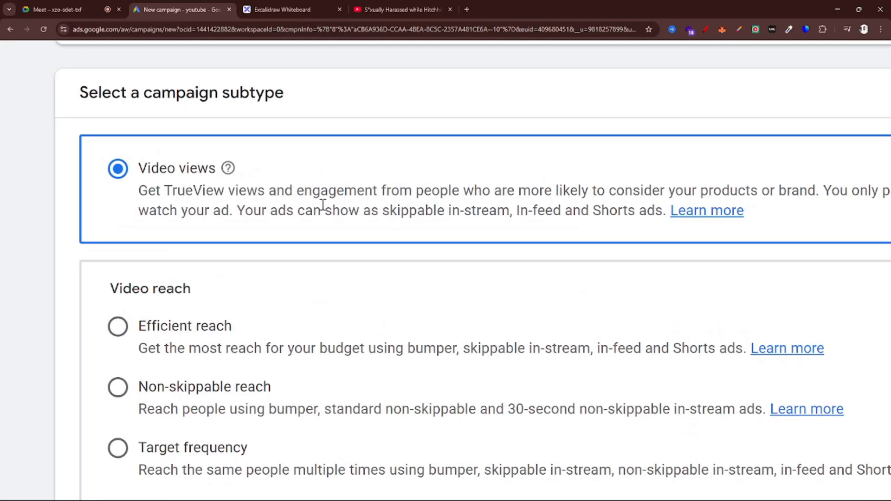
scroll(323, 204, "down", 2)
scroll(322, 204, "down", 3)
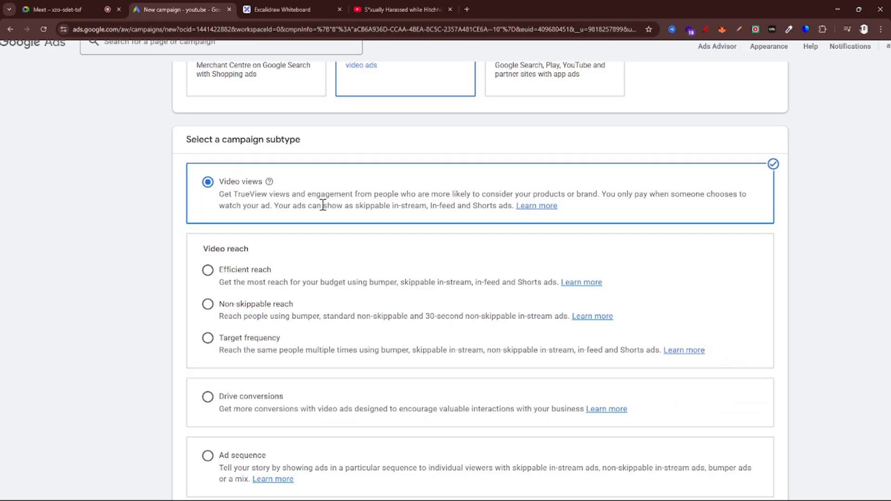
Search Google for the suggested query "Google ads suport" in a new browser tab
key("ctrl+t")
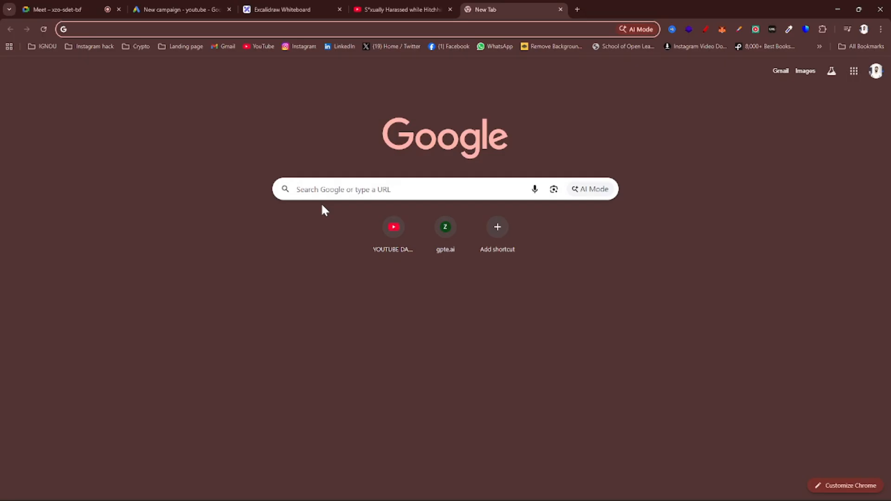
left_click(397, 7)
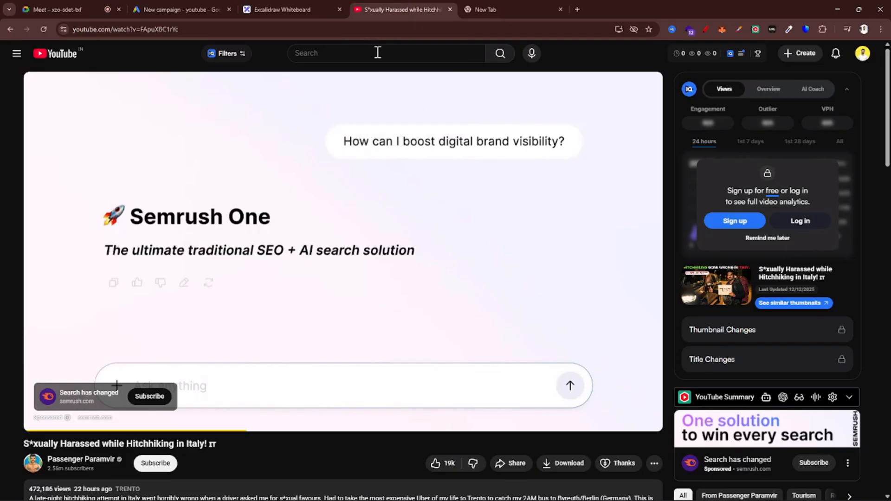
left_click(506, 7)
left_click(395, 31)
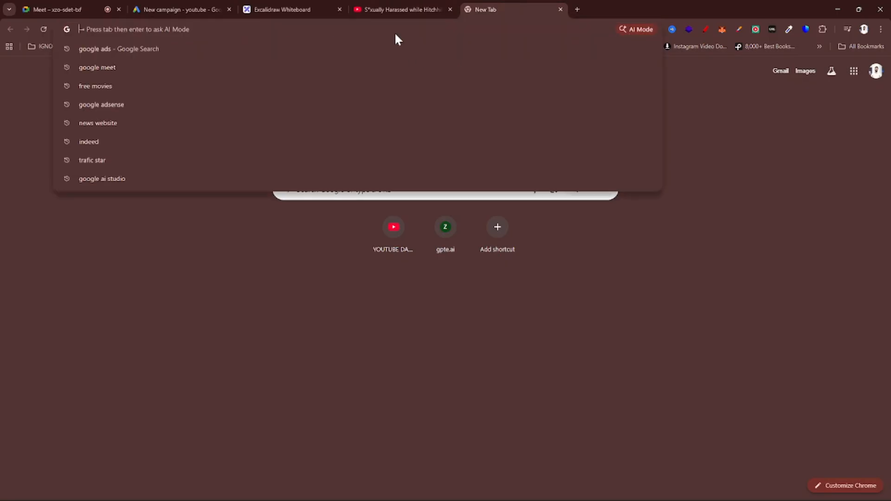
type("g")
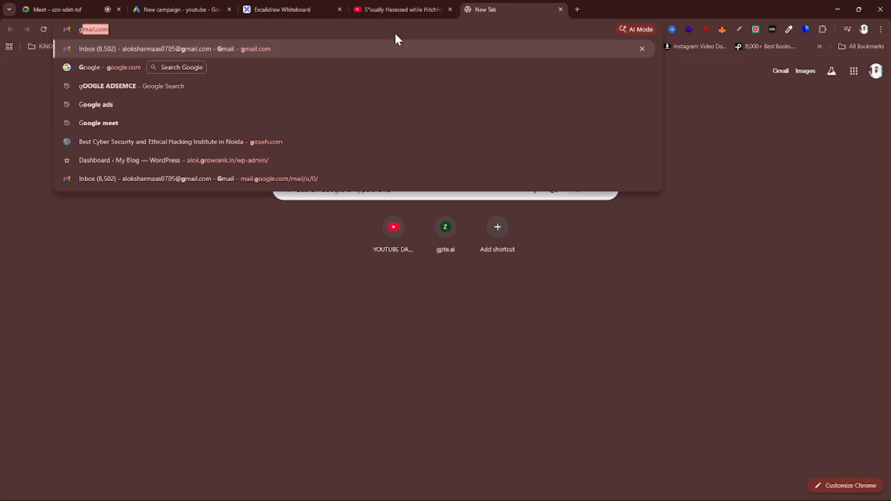
type("OOGLE AD")
type("S H")
key("BackSpace")
type("S")
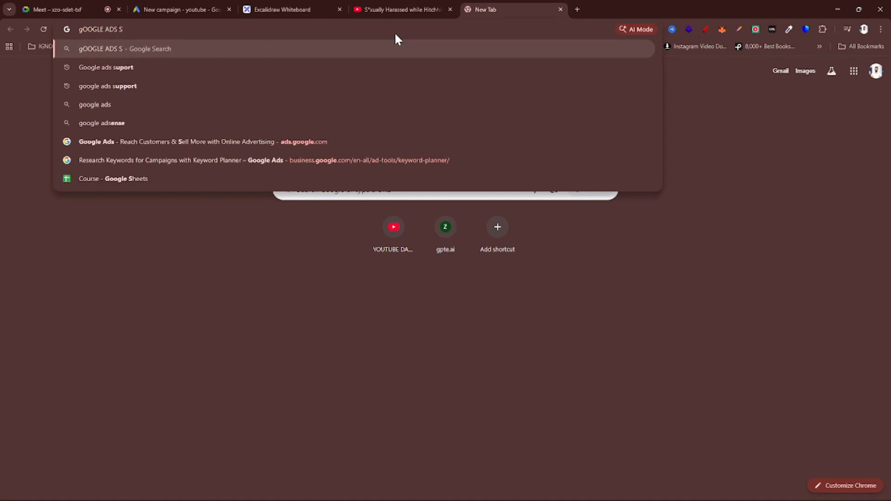
key("Down")
key("Return")
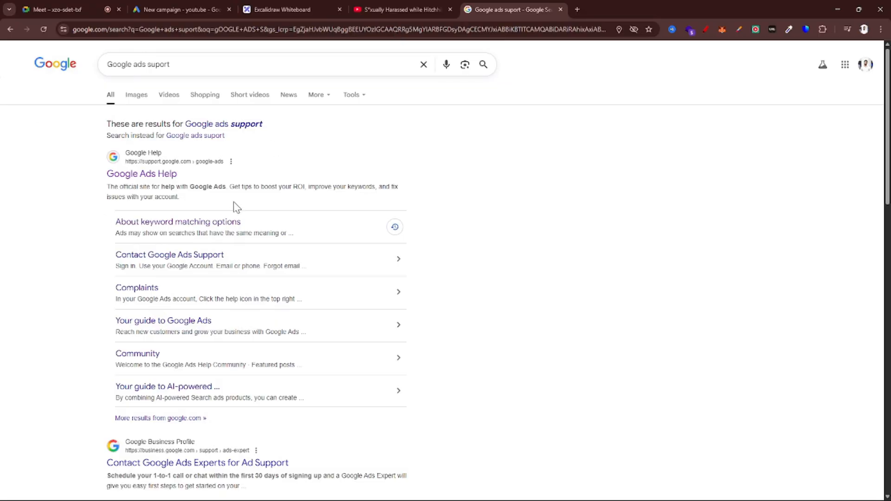
Open the Google Ads Help site from the search results and look through its help topics
left_click(129, 183)
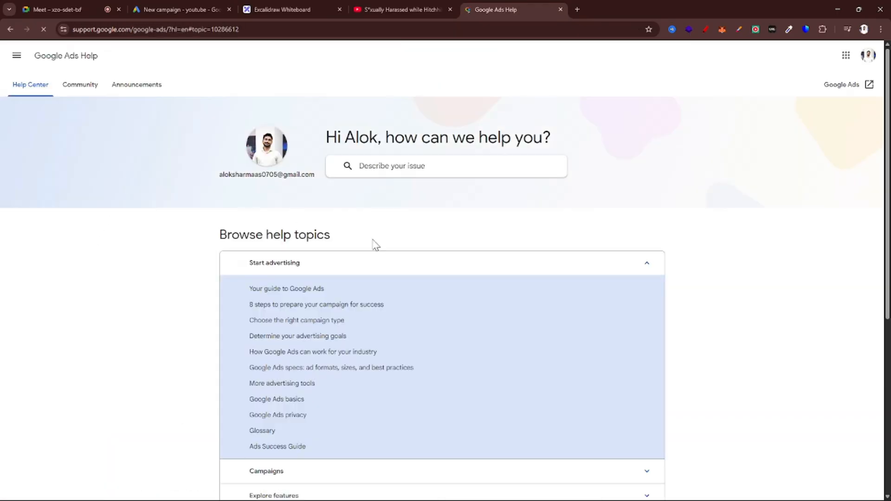
key("alt+Left")
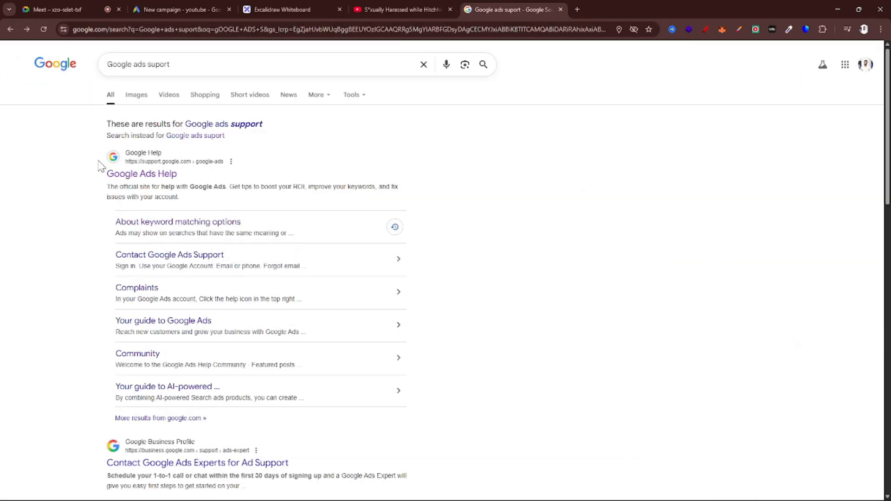
left_click(147, 180)
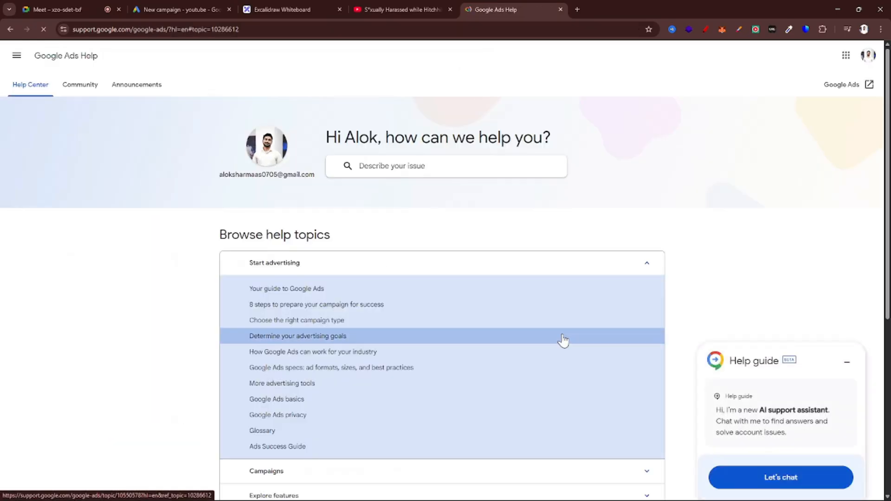
scroll(564, 339, "down", 6)
scroll(564, 340, "up", 5)
scroll(562, 340, "down", 2)
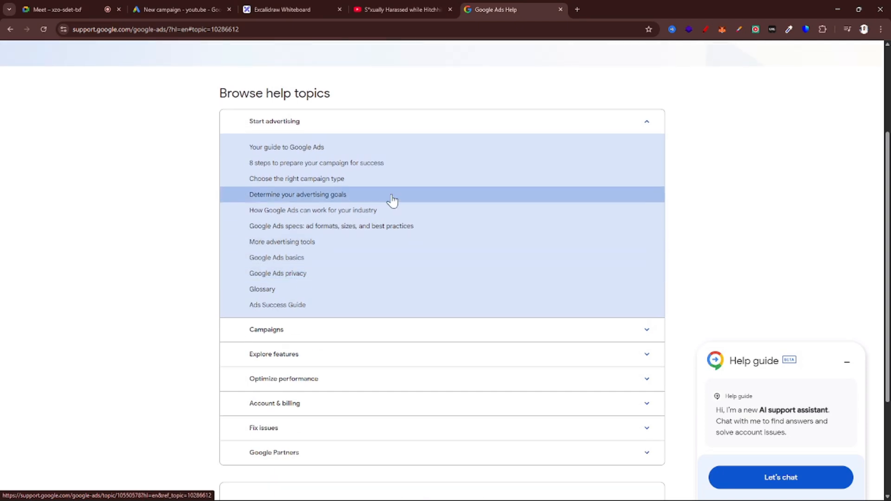
Glance at the Excalidraw notes and the paused YouTube ad, and return to the campaign subtype list in Google Ads
left_click(371, 6)
left_click(305, 6)
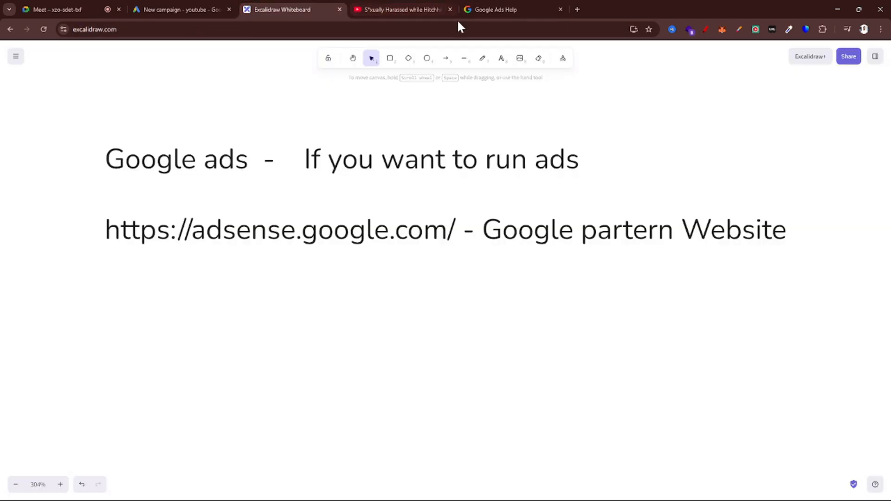
left_click(412, 6)
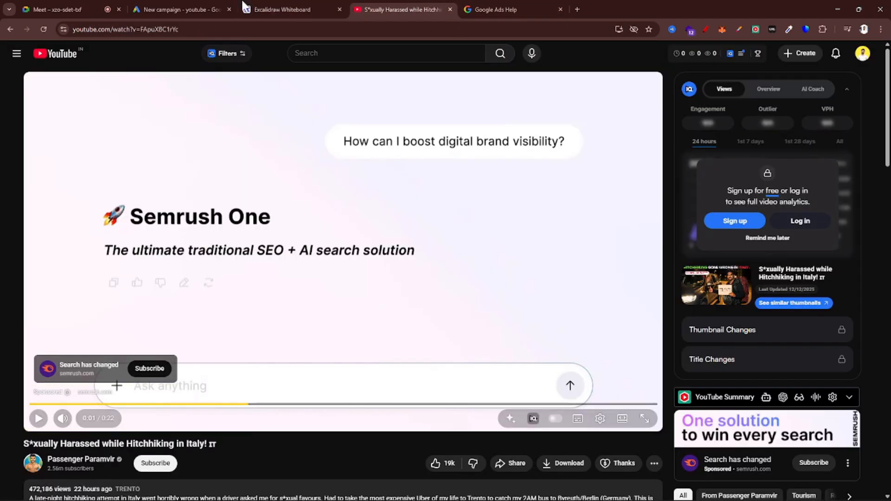
left_click(176, 7)
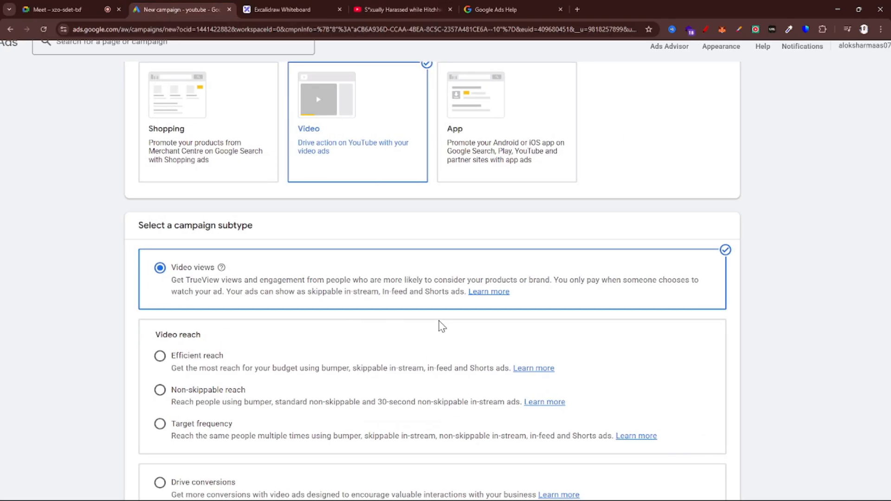
scroll(439, 321, "down", 1)
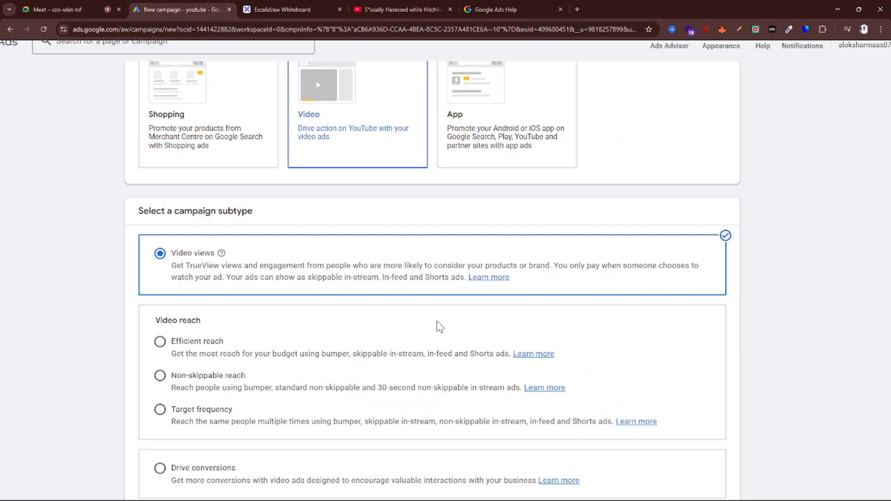
scroll(519, 69, "up", 1)
Check the rest of the Google Ads Help page, and go back to the Video views subtype in the campaign setup
left_click(497, 8)
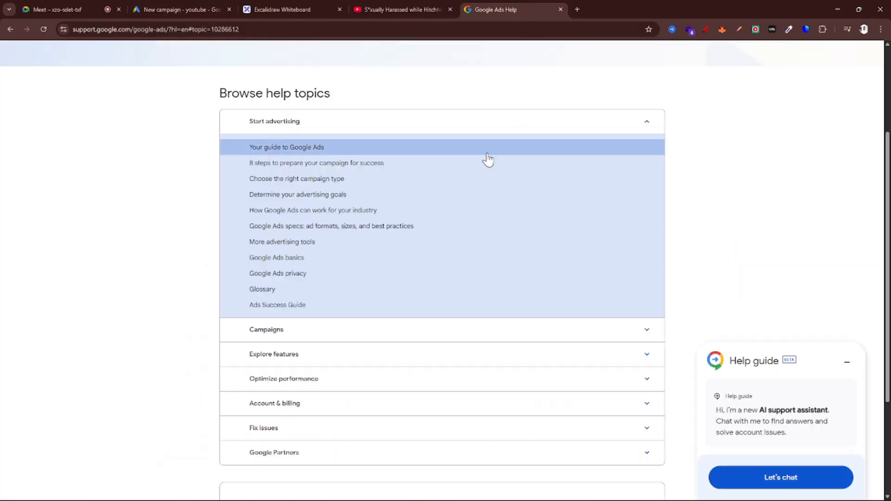
scroll(480, 274, "down", 3)
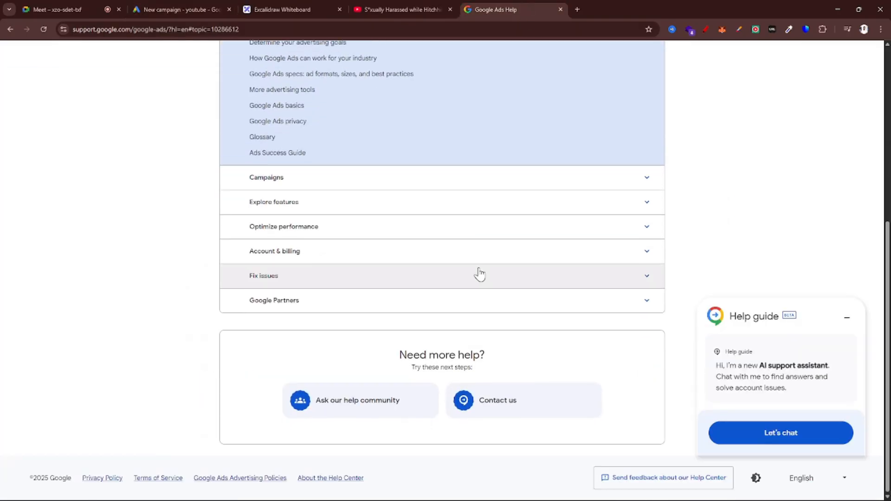
left_click(200, 8)
scroll(316, 239, "down", 1)
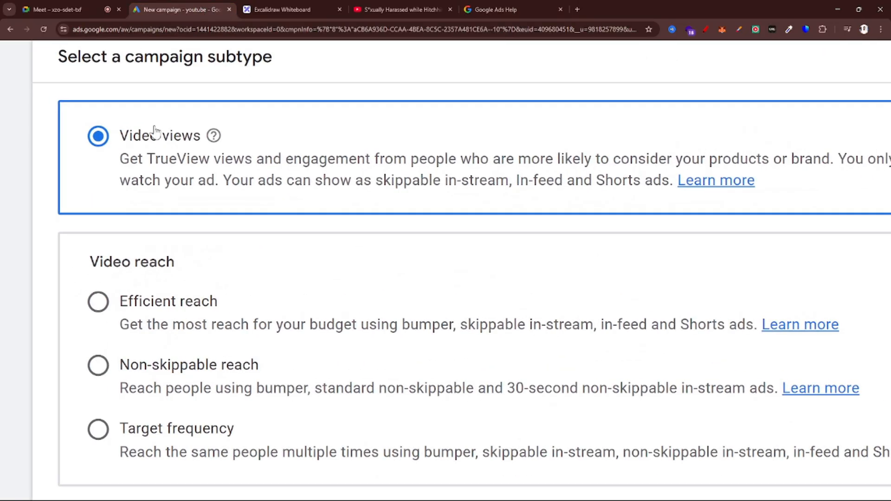
Look over the full list of video campaign subtypes, from Video views to YouTube subscriptions and engagements
scroll(155, 131, "down", 5)
scroll(330, 276, "down", 3)
scroll(328, 277, "up", 7)
scroll(275, 320, "down", 3)
scroll(250, 229, "down", 3)
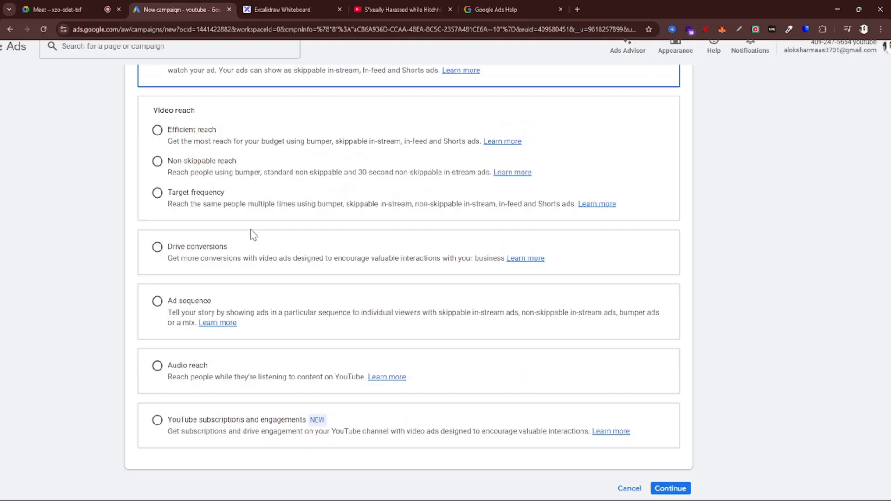
scroll(251, 230, "up", 2)
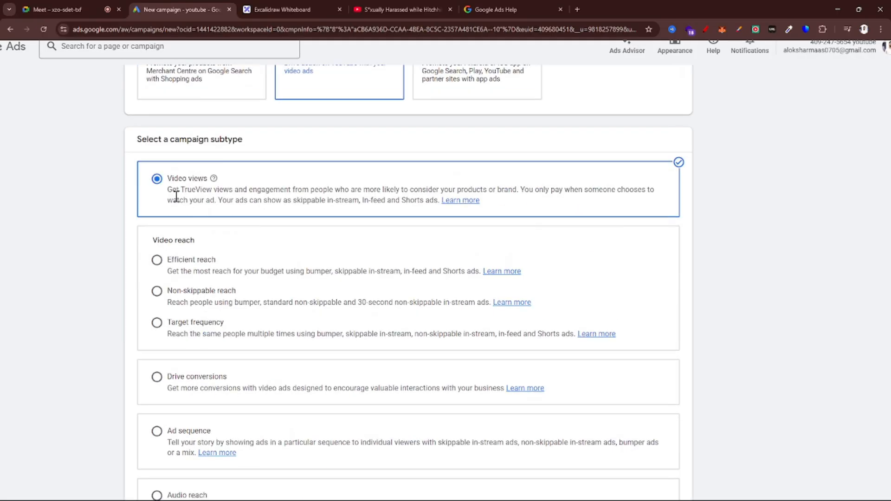
scroll(153, 188, "up", 3)
scroll(207, 191, "down", 1)
scroll(208, 192, "down", 1)
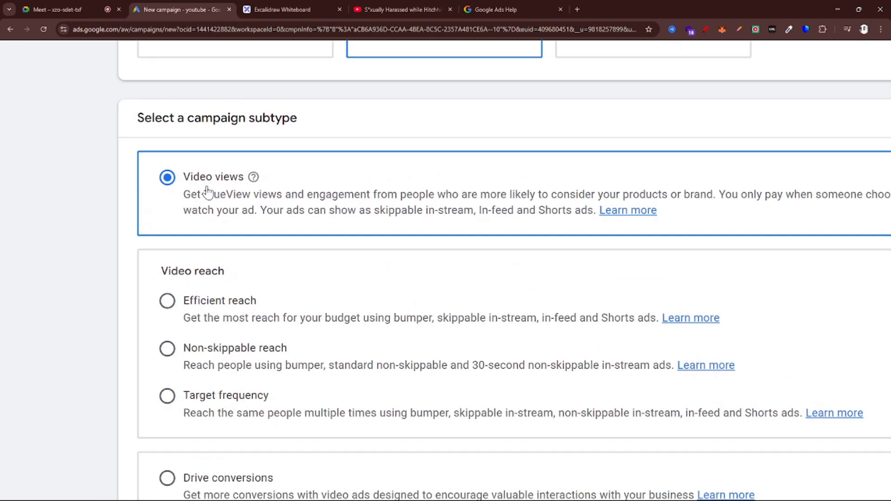
Highlight the TrueView views wording and the skippable in-stream, In-feed and Shorts ad formats in the Video views description
scroll(329, 213, "right", 1)
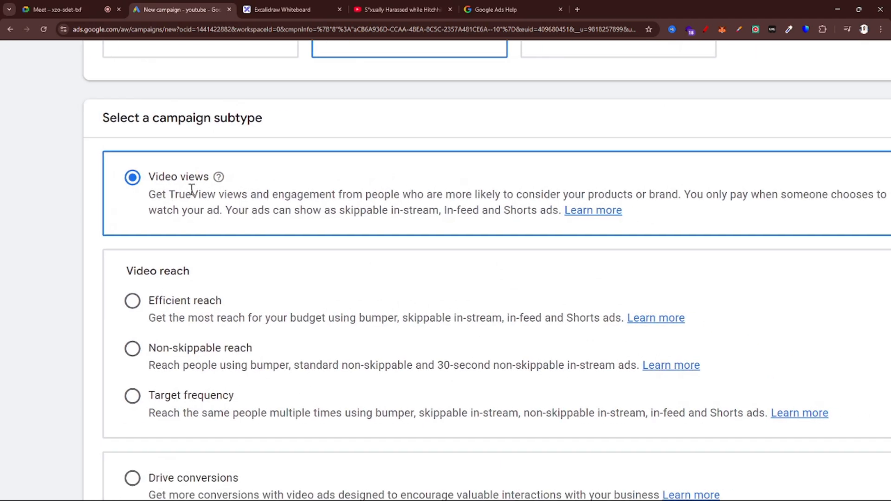
left_click_drag(167, 193, 420, 196)
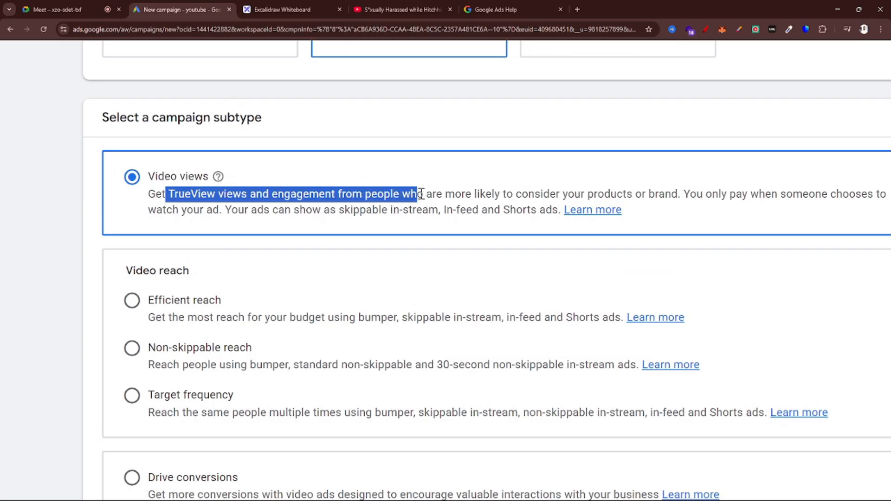
scroll(421, 196, "down", 1)
scroll(580, 239, "right", 1)
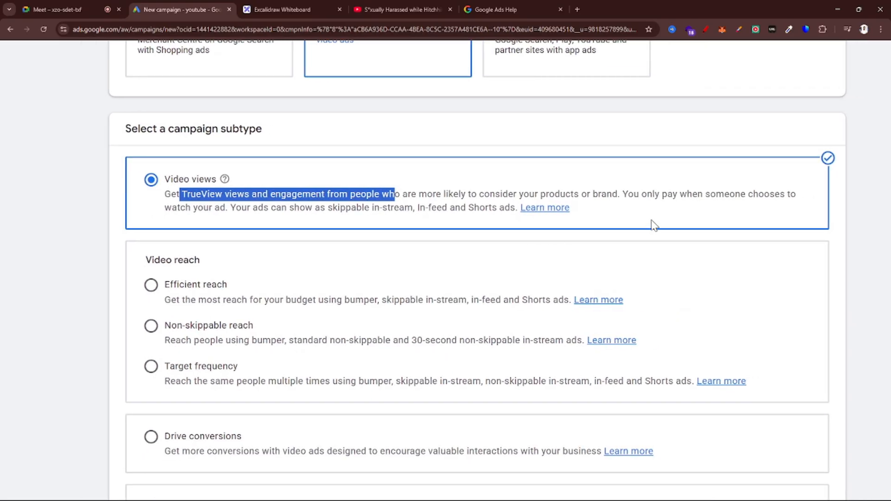
left_click(664, 216)
scroll(424, 238, "up", 2)
scroll(331, 220, "left", 2)
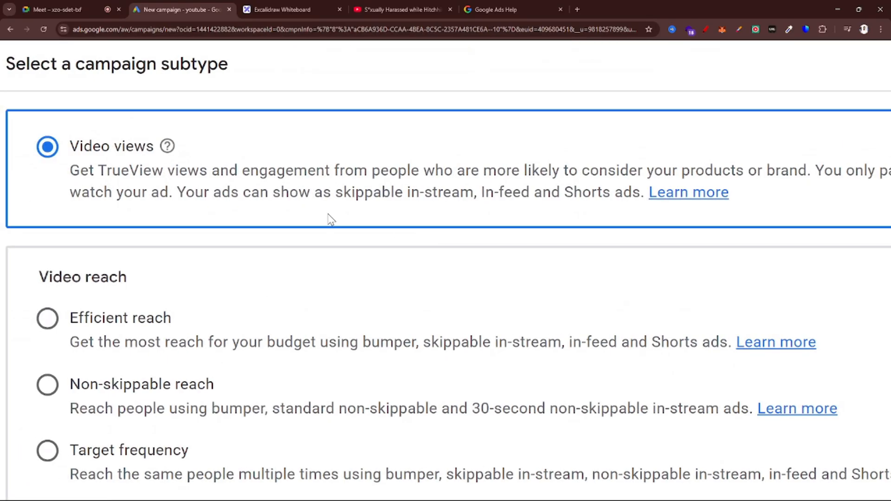
left_click_drag(338, 191, 475, 192)
left_click(484, 192)
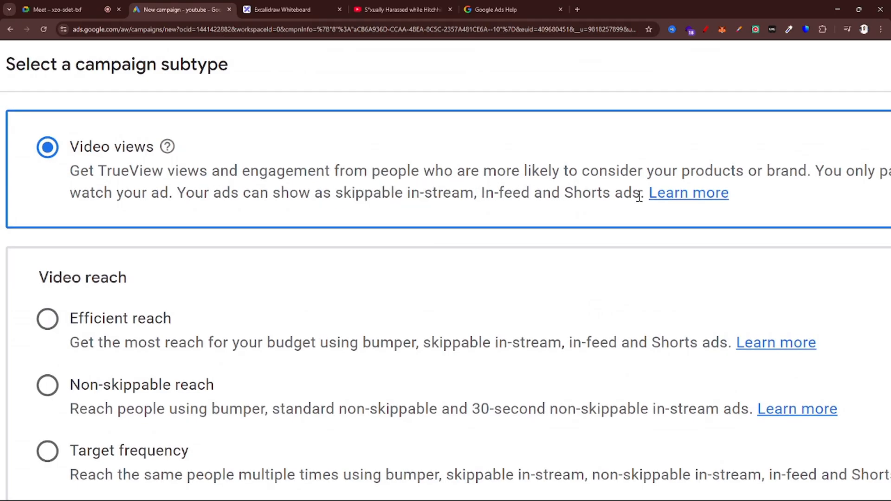
left_click_drag(643, 192, 481, 192)
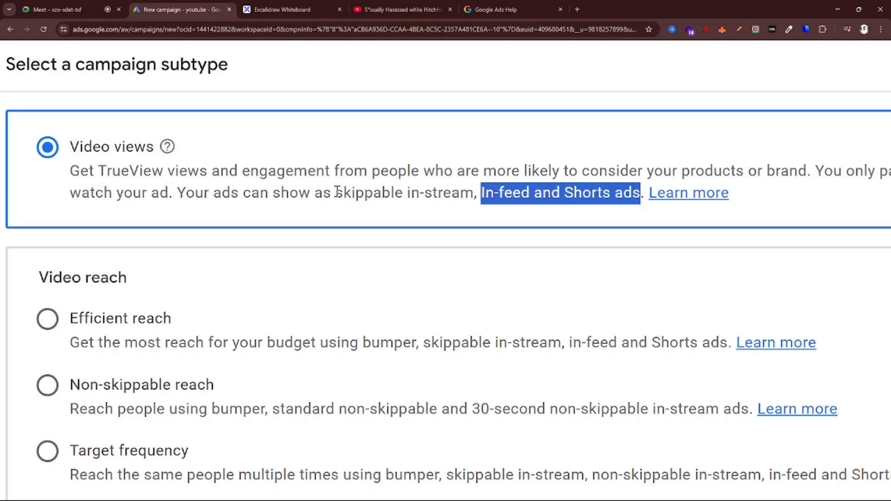
Highlight the bumper, skippable in-stream, in-feed and Shorts ad formats in turn in the Efficient reach description
scroll(337, 192, "down", 3)
scroll(339, 261, "down", 1)
scroll(233, 238, "up", 3)
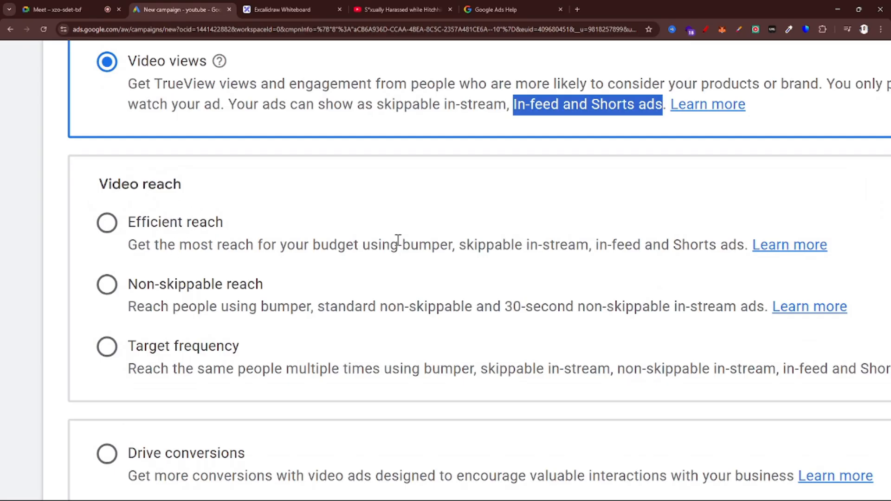
scroll(400, 243, "up", 2)
left_click_drag(405, 244, 471, 244)
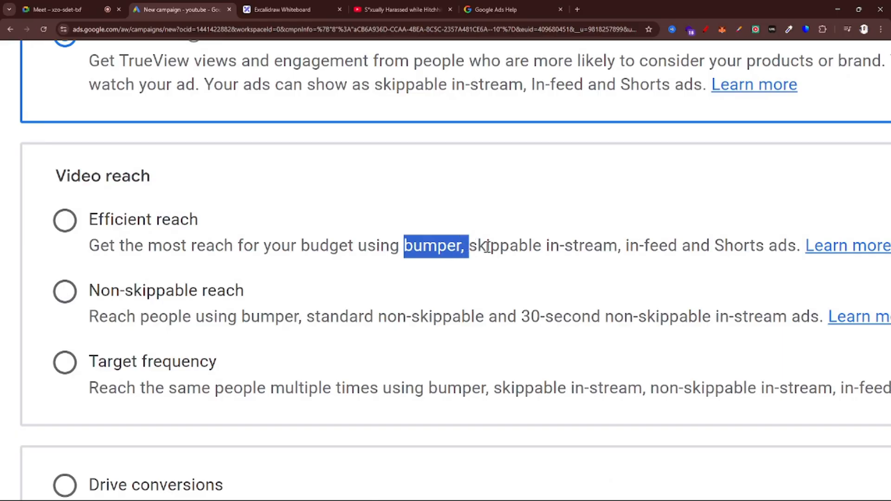
left_click(487, 246)
left_click_drag(468, 245, 628, 246)
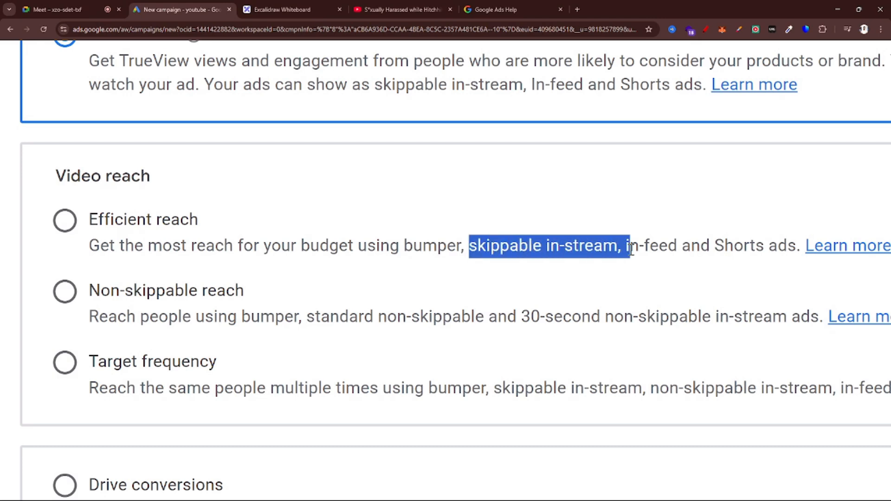
scroll(603, 245, "right", 1)
left_click(565, 243)
left_click_drag(564, 244, 742, 244)
scroll(742, 245, "left", 2)
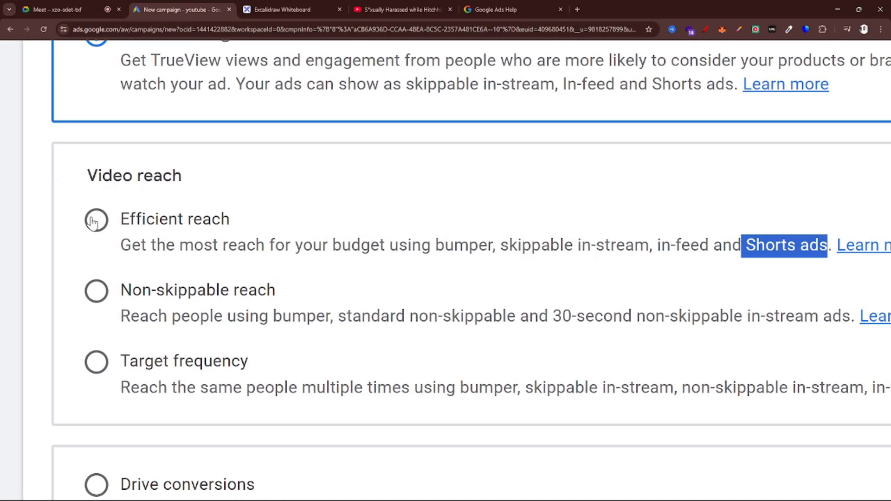
Highlight "Get the most reach for your budget using" under Efficient reach and compare it with the Video views description
left_click_drag(122, 244, 433, 246)
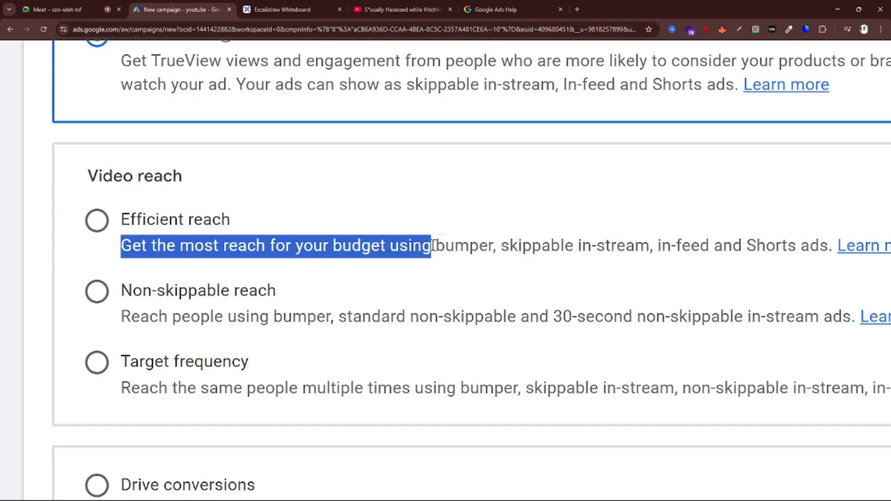
scroll(433, 246, "up", 2)
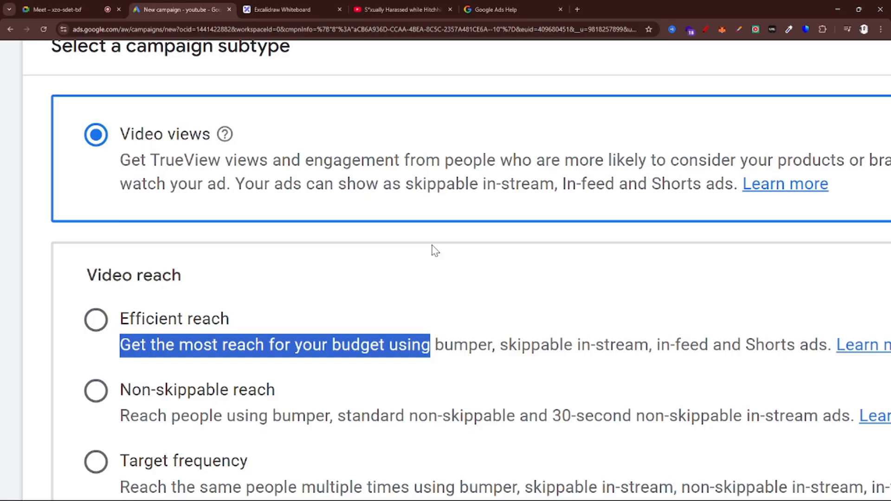
scroll(435, 250, "down", 2)
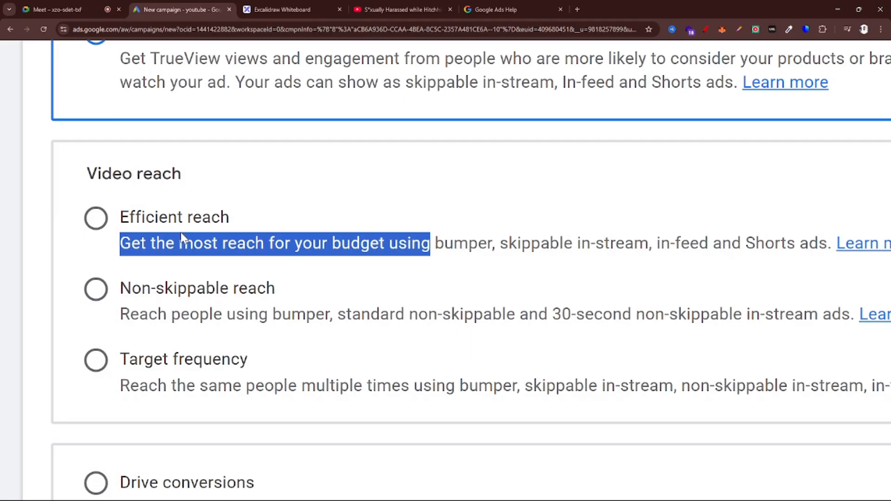
Highlight the Non-skippable reach name and its bumper, standard non-skippable and 30-second non-skippable in-stream ad formats
scroll(180, 232, "down", 2)
left_click(87, 211)
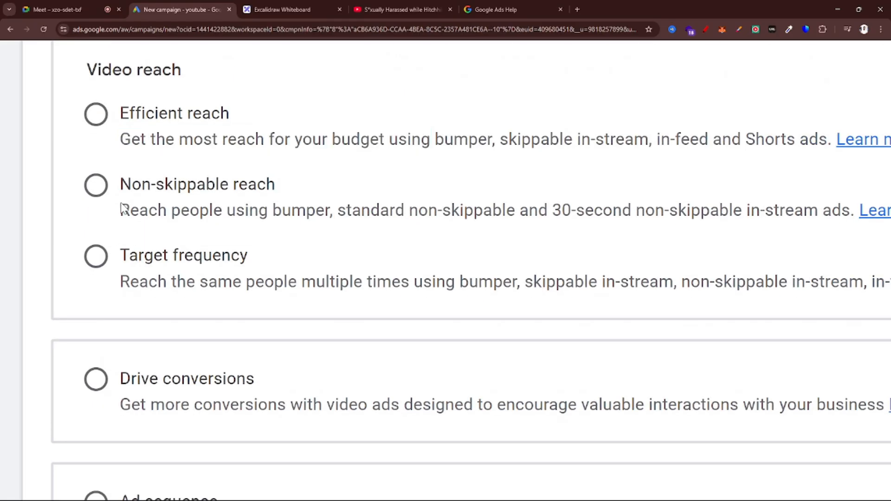
left_click_drag(123, 185, 285, 192)
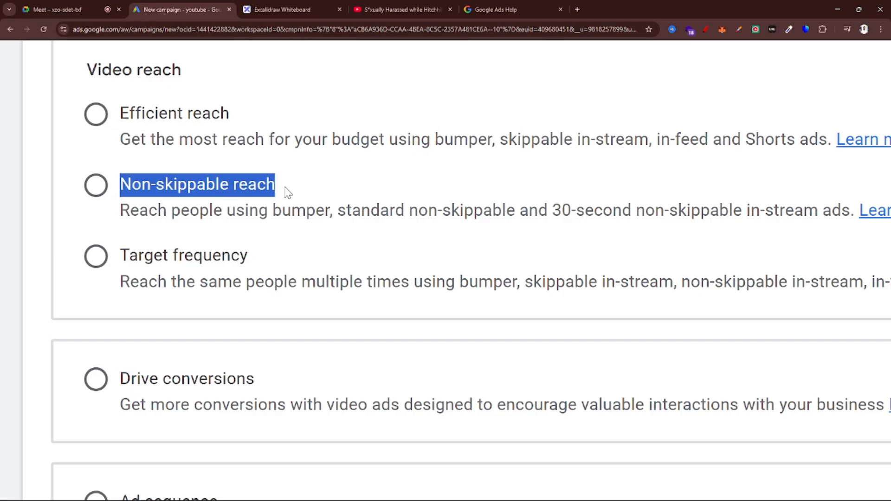
scroll(284, 188, "down", 1)
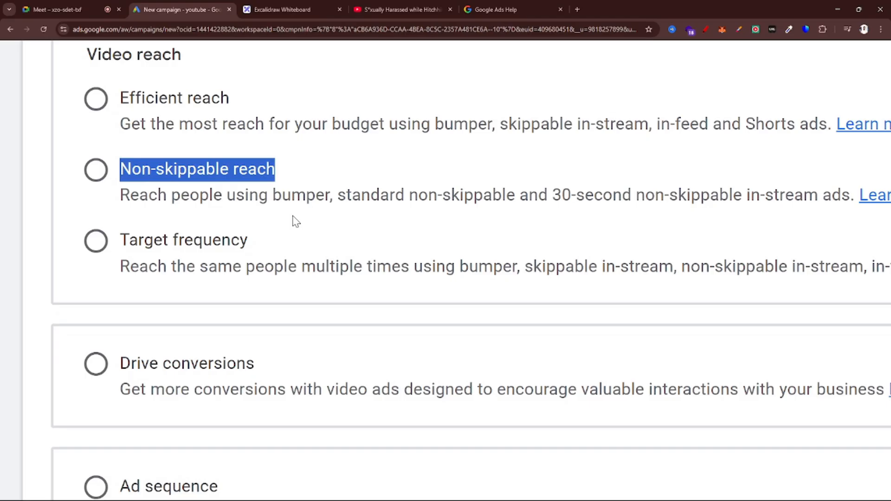
left_click_drag(260, 195, 335, 194)
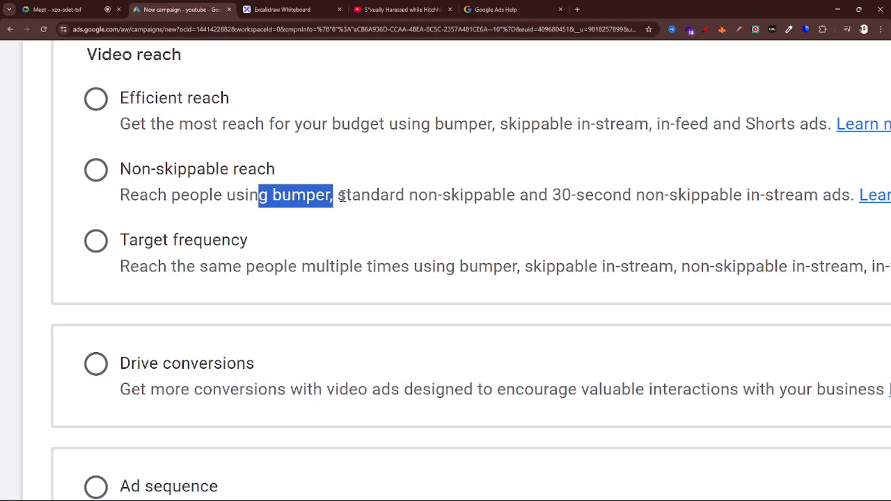
left_click(343, 196)
left_click_drag(331, 195, 518, 193)
scroll(520, 193, "right", 2)
left_click(487, 234)
left_click_drag(453, 199, 750, 206)
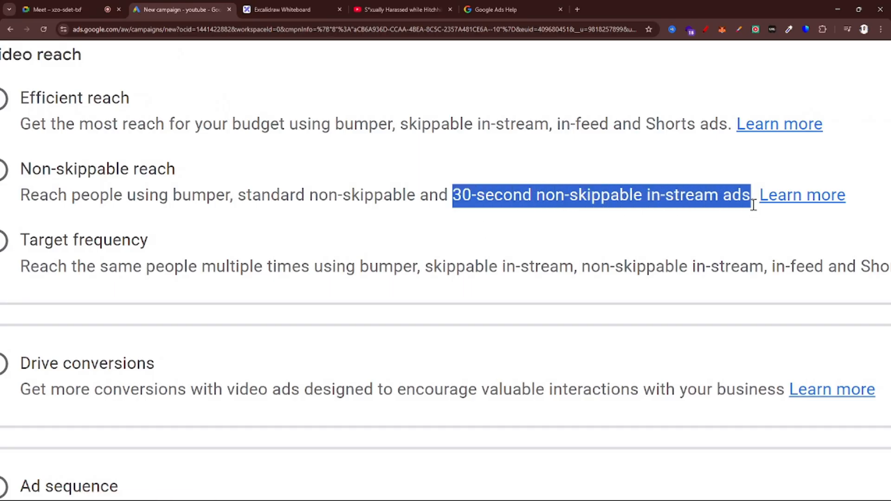
Highlight "standard" and "30-second" in the Non-skippable reach description to contrast the two non-skippable formats
scroll(672, 228, "left", 2)
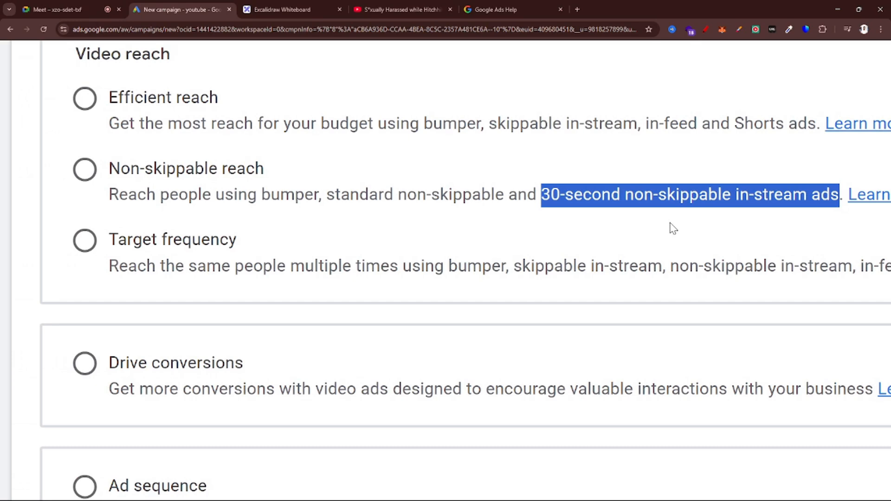
left_click_drag(328, 194, 398, 189)
left_click_drag(537, 194, 627, 194)
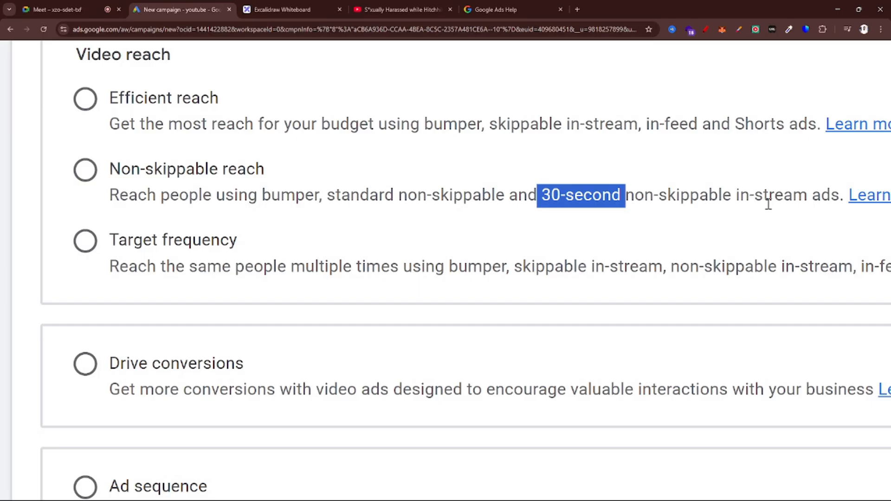
Switch to the YouTube video, play its Semrush ad and the NotebookLM ad that follows, and pause playback at the Skip option
left_click(399, 9)
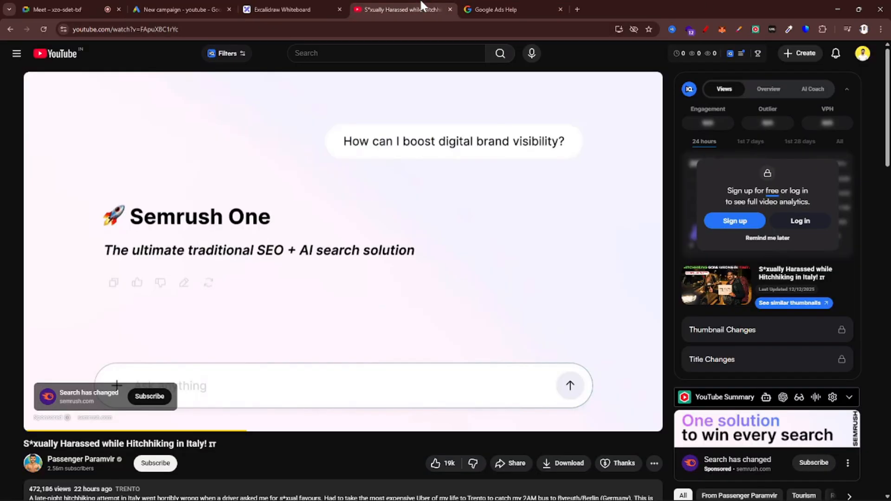
left_click(395, 226)
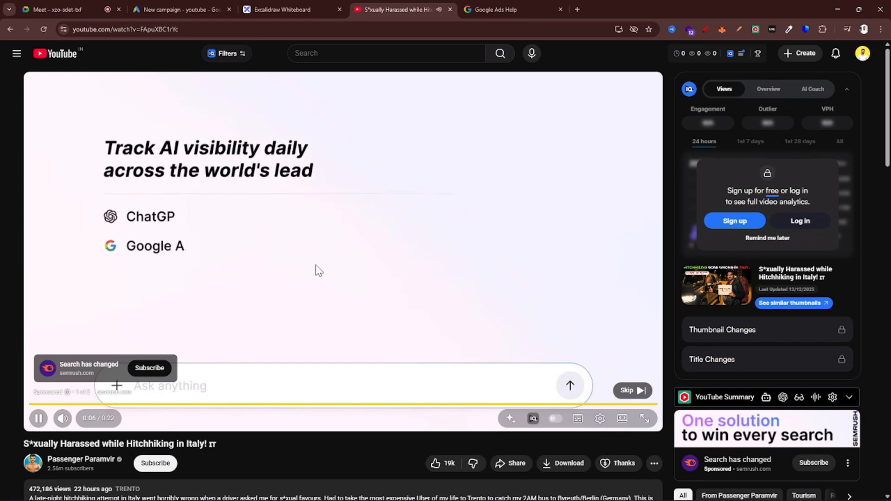
mouse_move(858, 495)
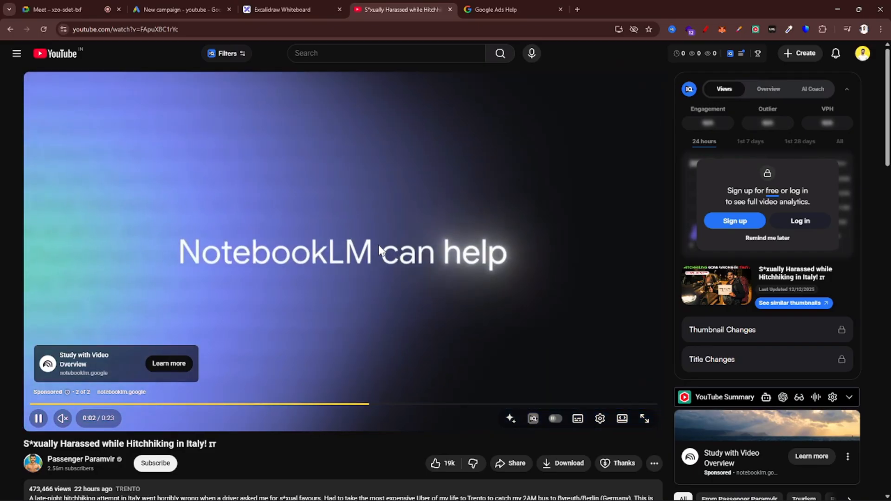
left_click(379, 249)
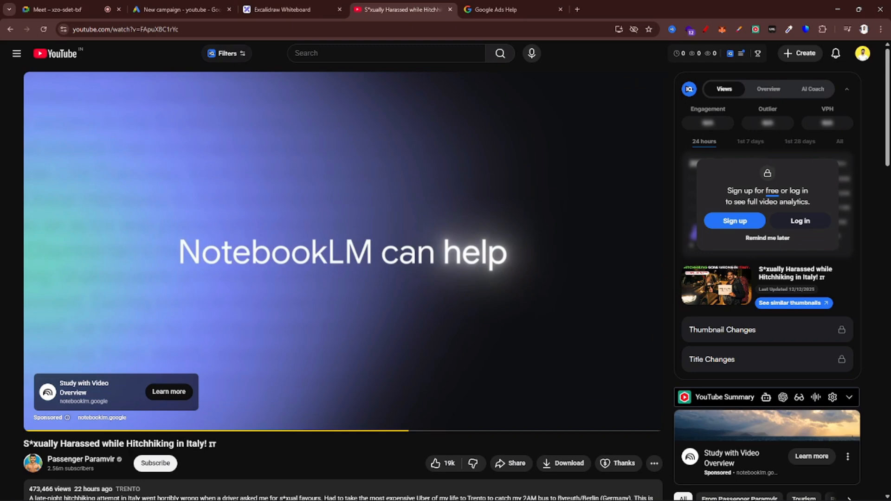
left_click(463, 243)
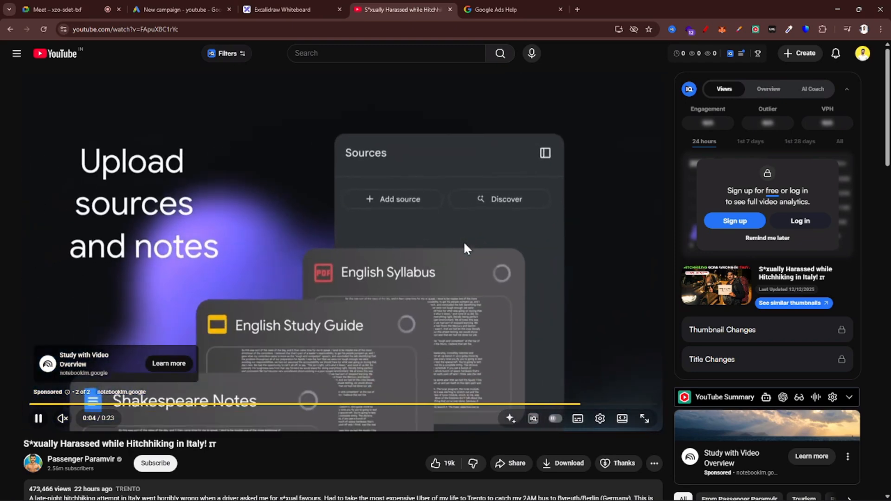
left_click(464, 243)
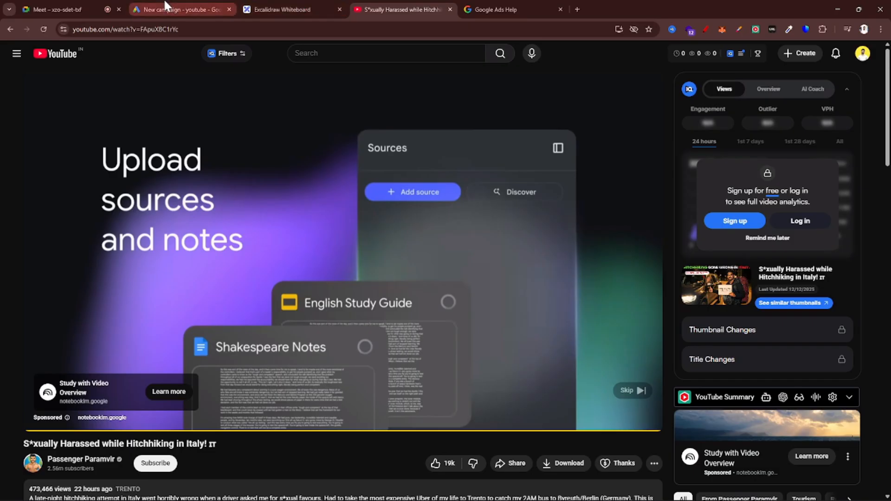
Return to the Google Ads campaign setup and highlight "bumper" and "standard non-skippable" in the Non-skippable reach description
left_click(168, 9)
left_click_drag(258, 195, 328, 191)
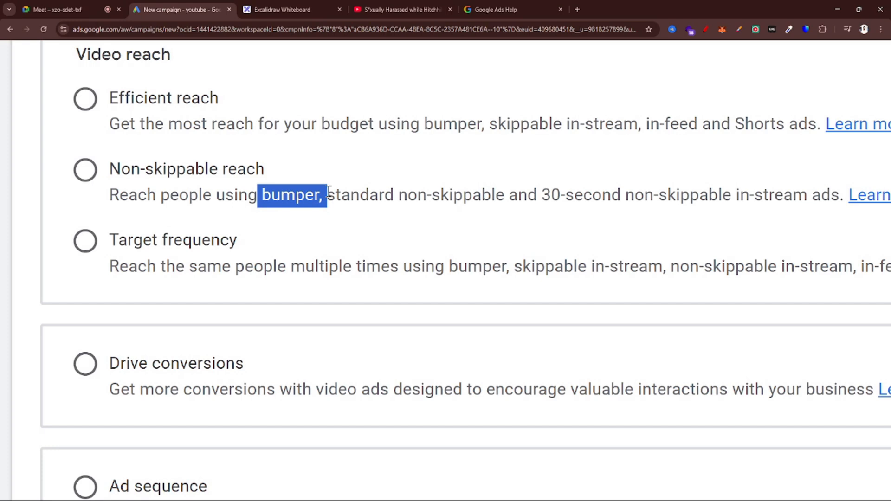
left_click(340, 193)
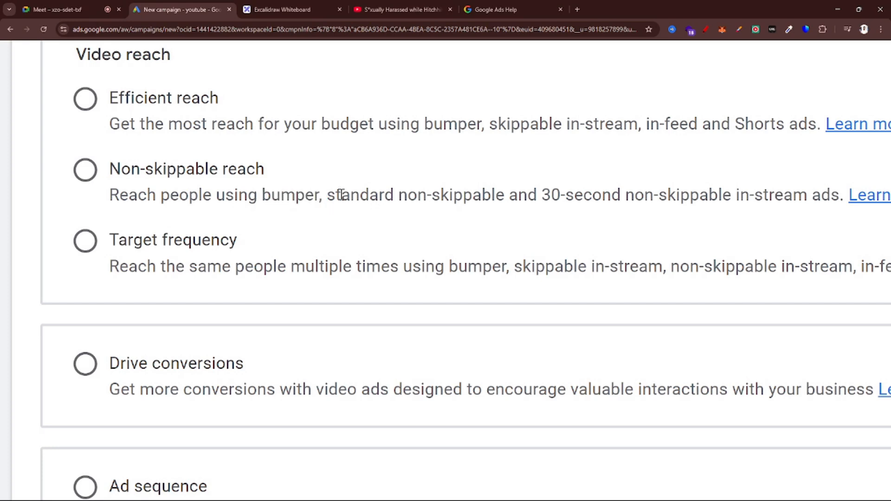
left_click_drag(318, 191, 506, 186)
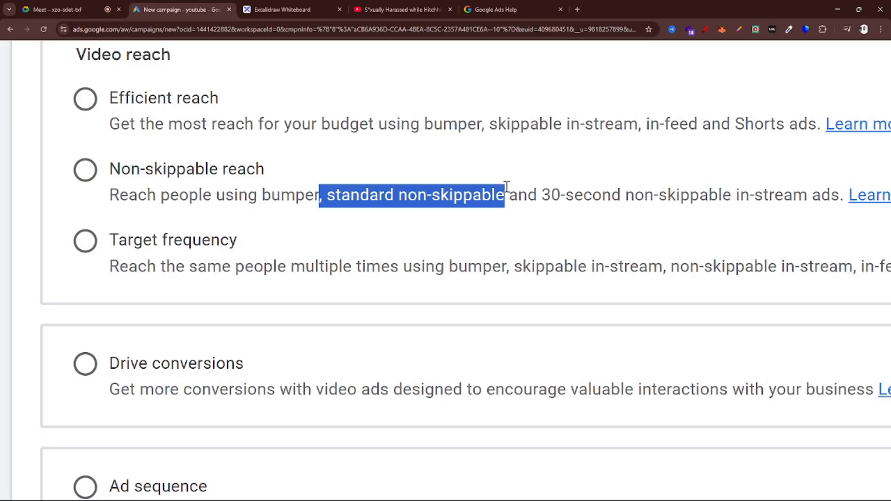
Highlight the Target frequency name, its "Reach the same people multiple times using" wording and its list of ad formats
scroll(506, 185, "down", 3)
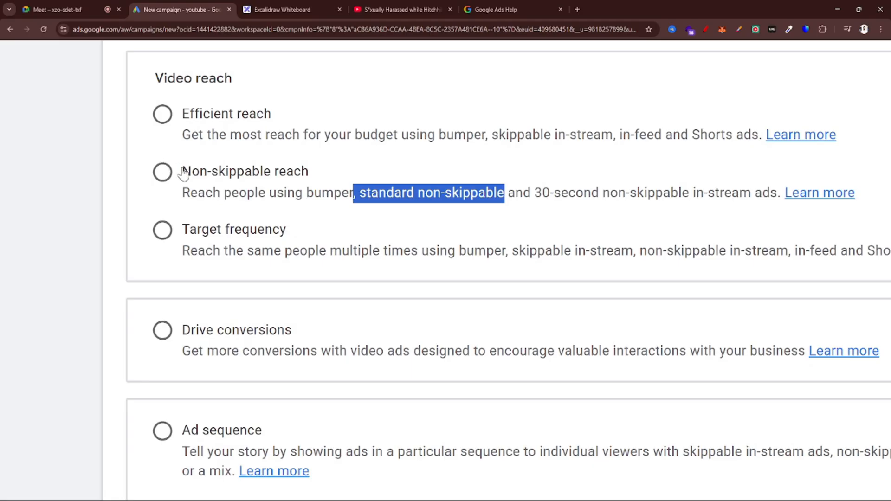
scroll(207, 183, "down", 1)
scroll(208, 182, "down", 1)
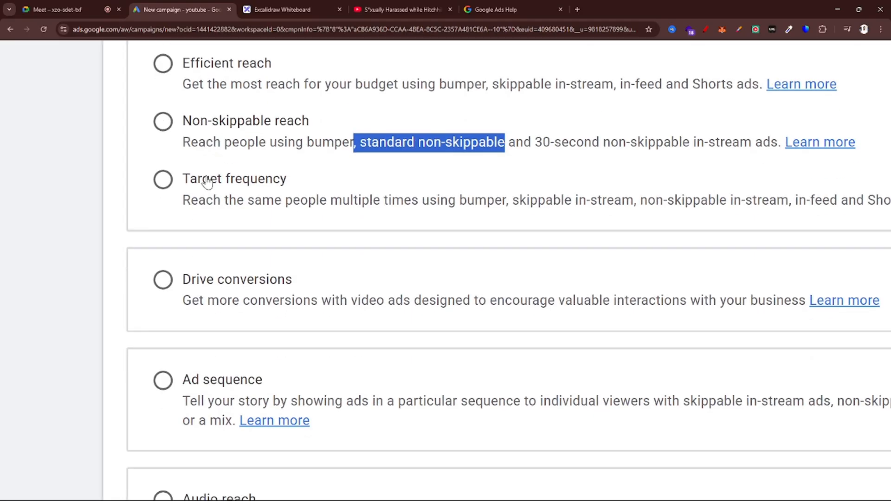
scroll(207, 182, "right", 1)
scroll(208, 183, "down", 1)
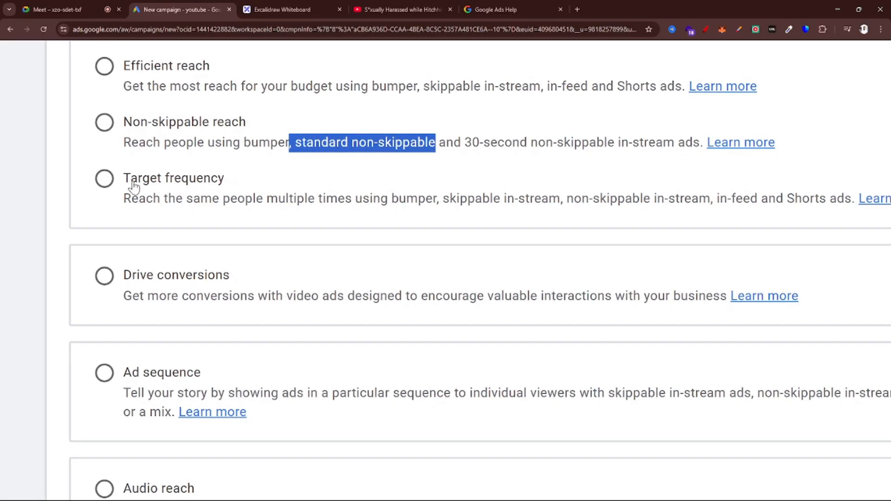
left_click_drag(114, 183, 238, 182)
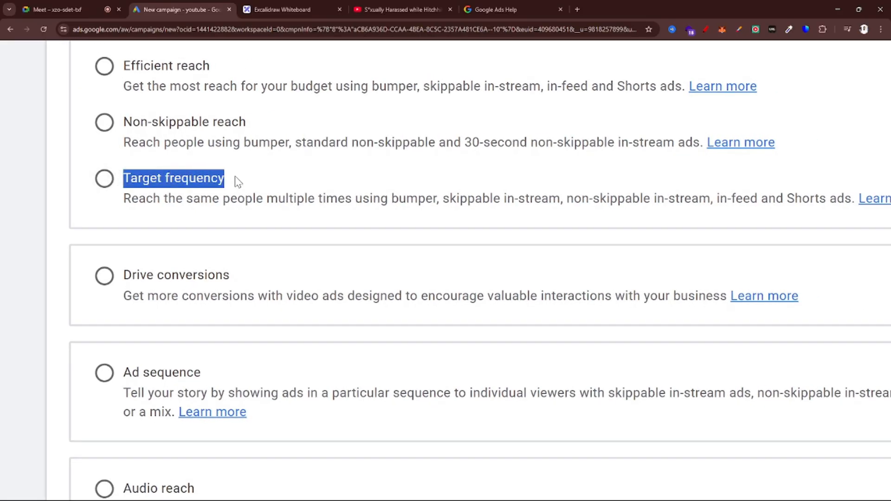
left_click_drag(117, 203, 389, 207)
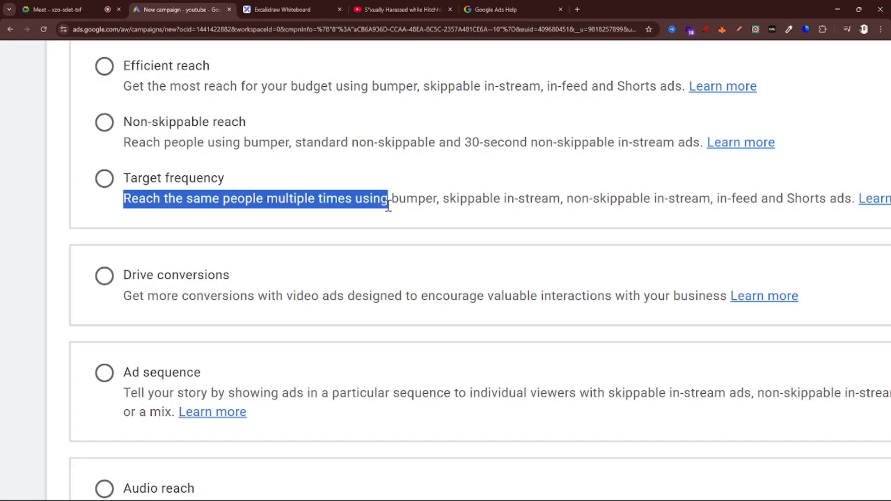
left_click(392, 204)
left_click_drag(388, 195, 857, 214)
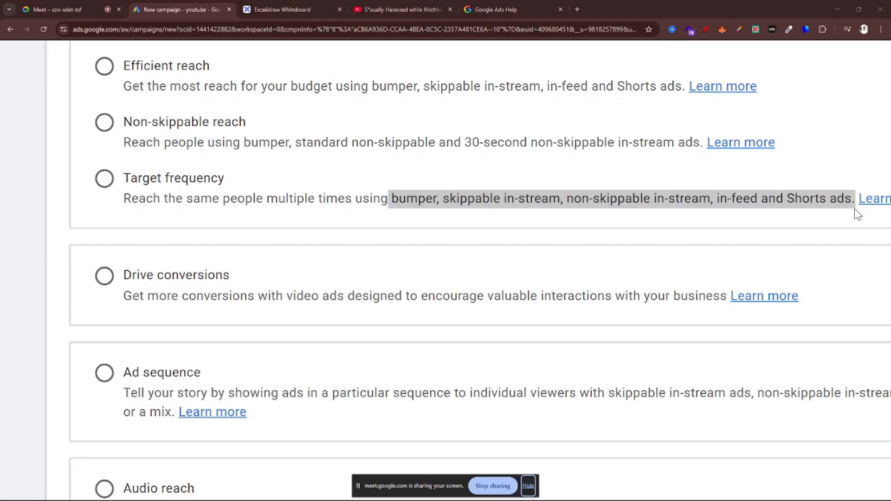
left_click(91, 9)
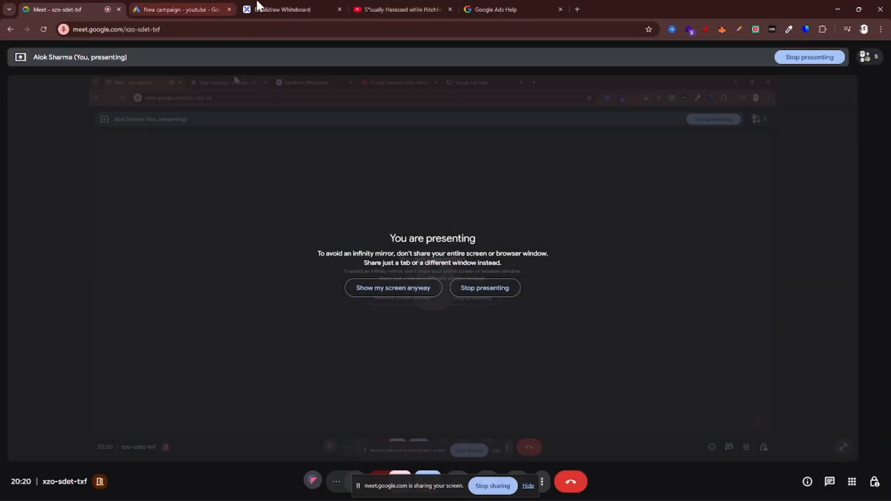
left_click(277, 3)
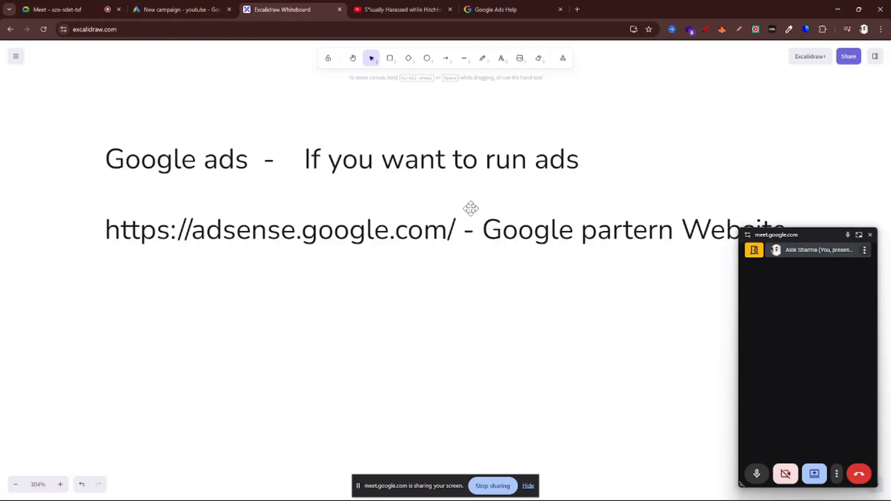
left_click(199, 2)
Highlight "Get more conversions with video ads" in the Drive conversions description and the word "conversions" in its name
scroll(377, 160, "down", 2)
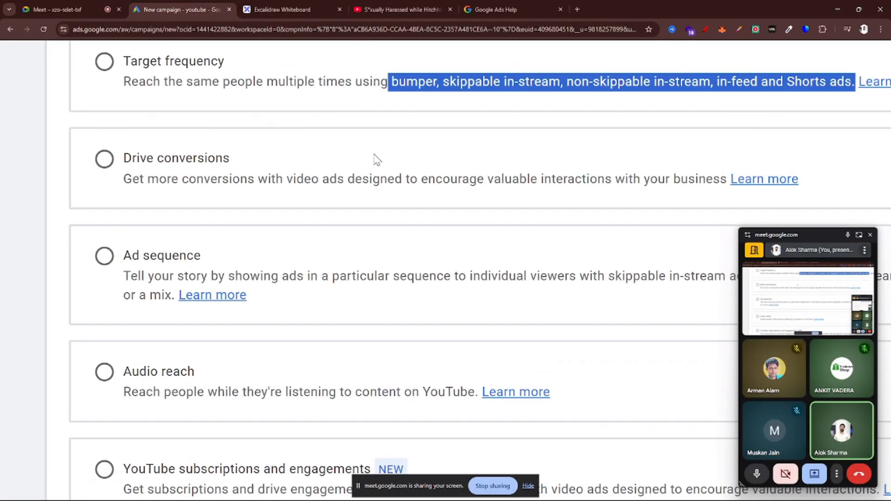
scroll(129, 175, "down", 1)
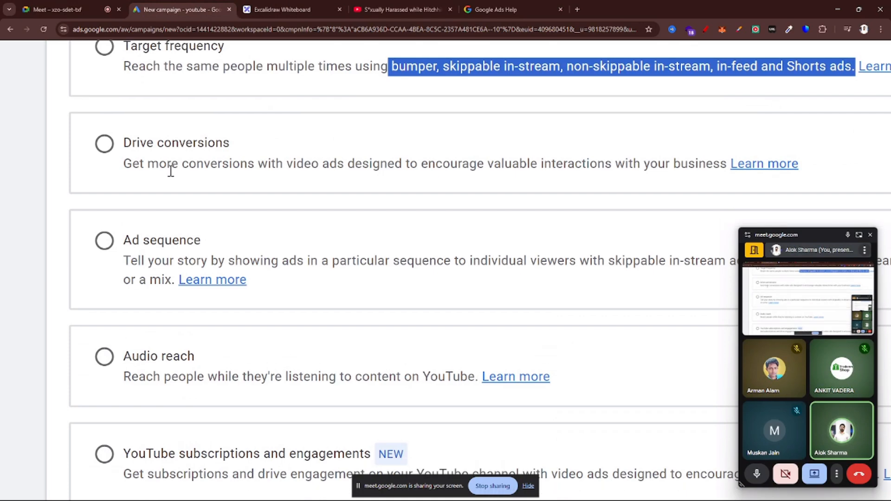
left_click_drag(121, 166, 341, 179)
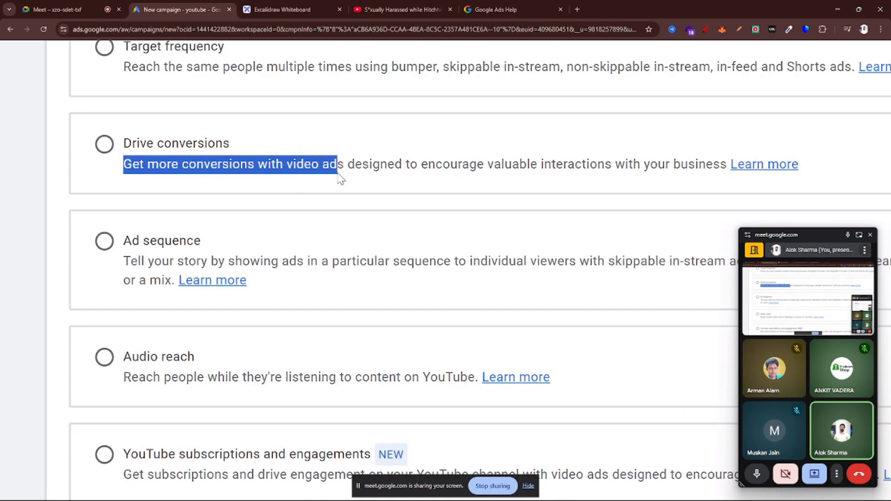
left_click(234, 143)
double_click(186, 141)
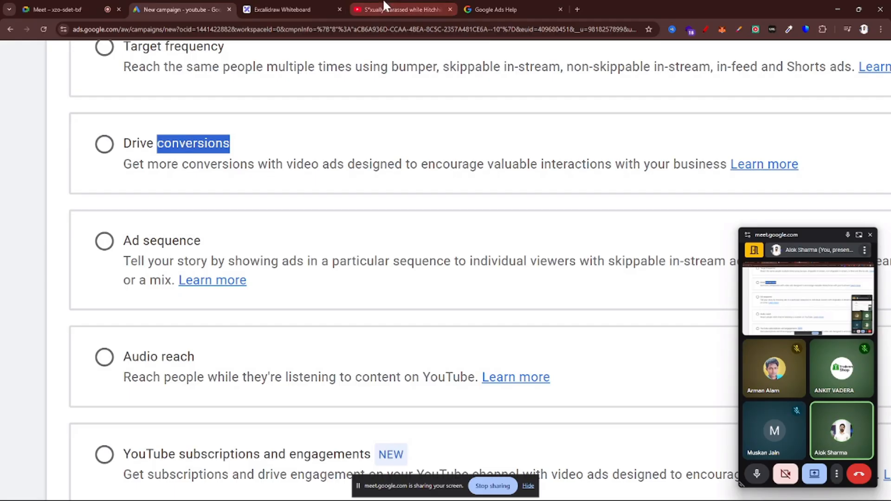
Switch to the YouTube video, open the NotebookLM ad's landing page, skim it and follow its Try NotebookLM call to action
left_click(402, 9)
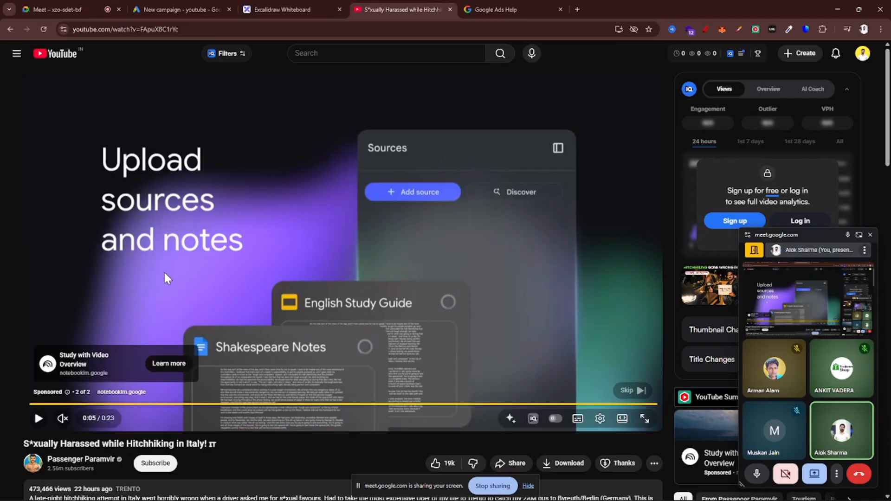
left_click(160, 364)
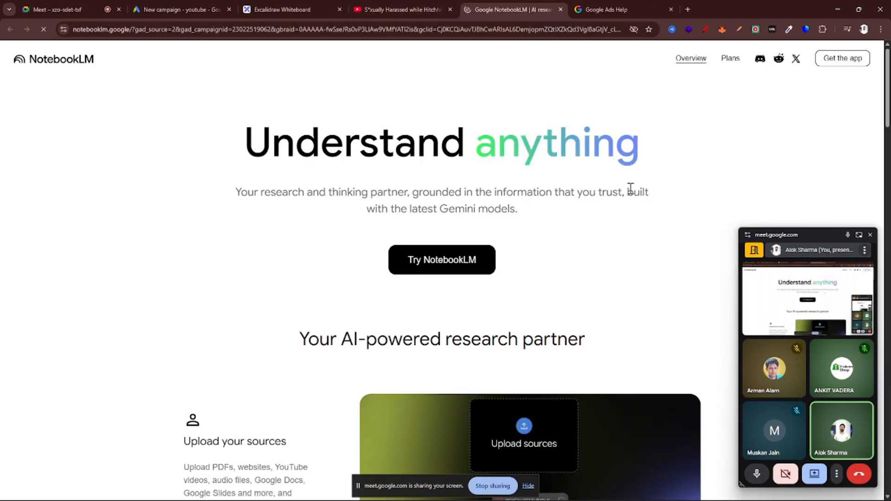
scroll(634, 193, "down", 5)
scroll(649, 181, "up", 6)
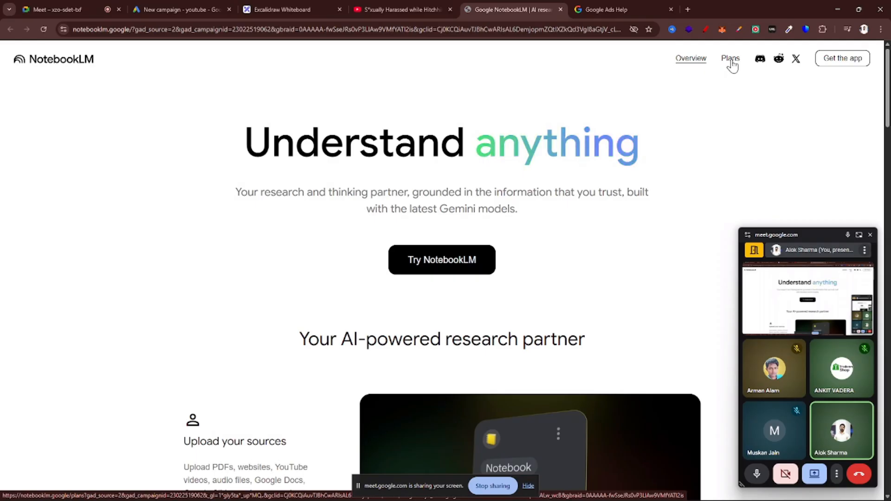
scroll(464, 260, "down", 15)
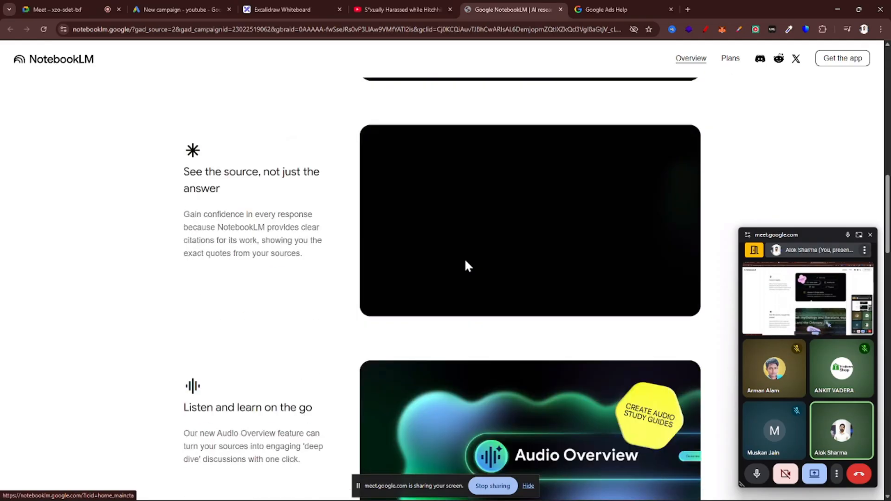
scroll(466, 260, "up", 12)
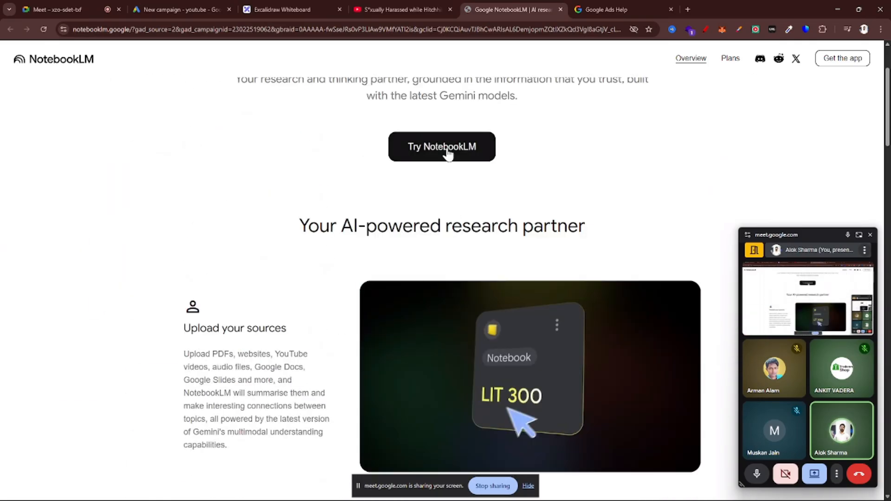
left_click(446, 148)
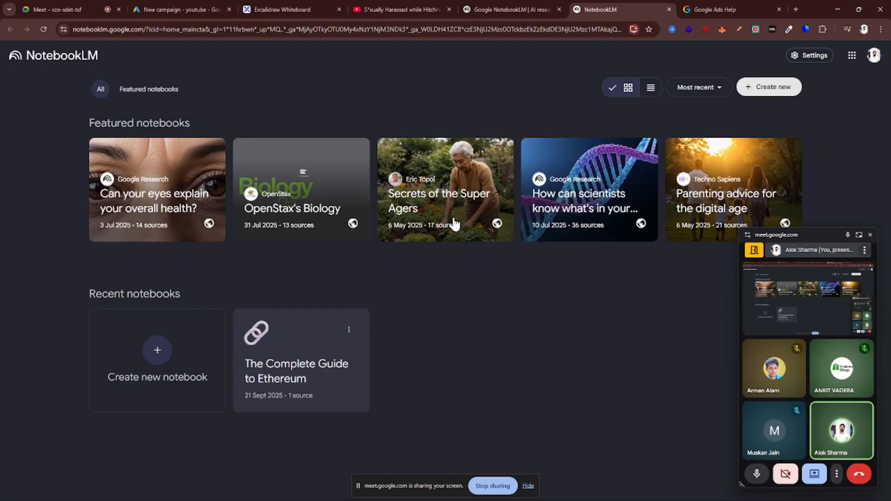
Search Google for "cyberbacker careers" in a new tab and skim the results
key("ctrl+t")
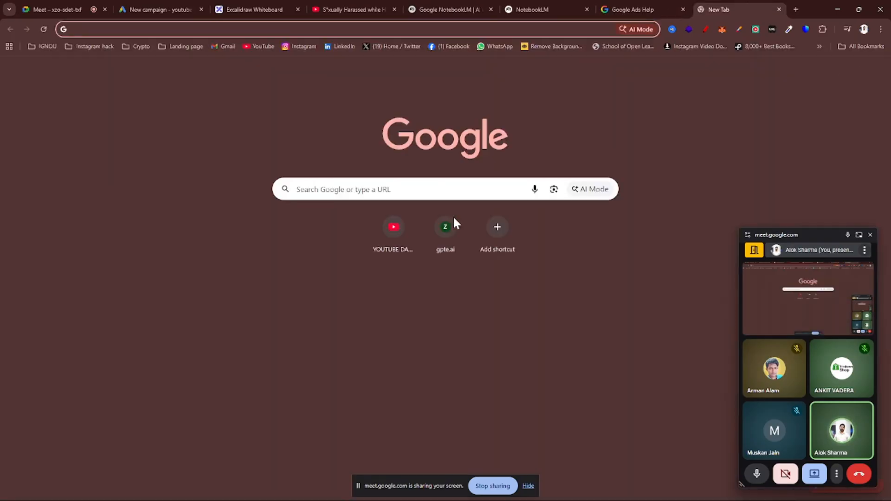
left_click(381, 29)
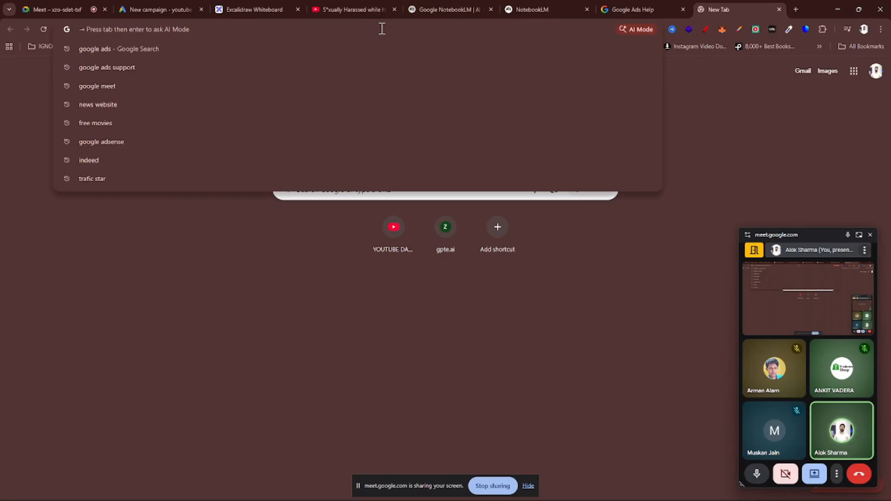
type("CYERB")
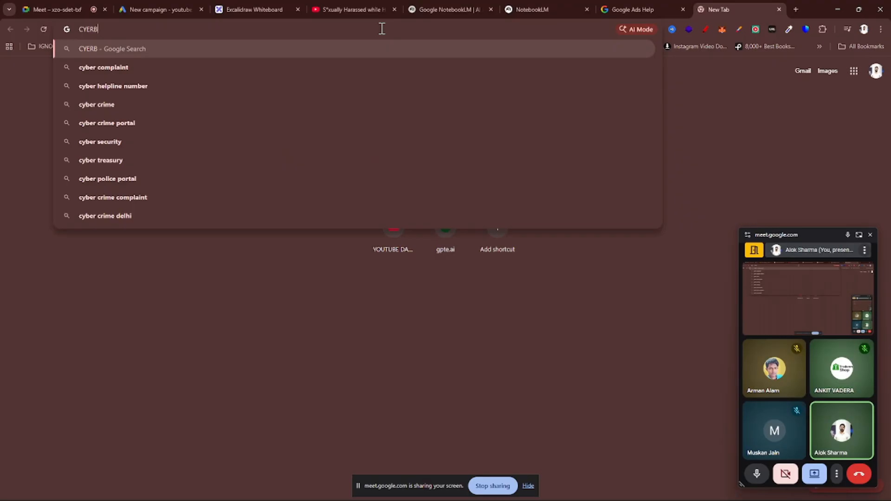
key("Down")
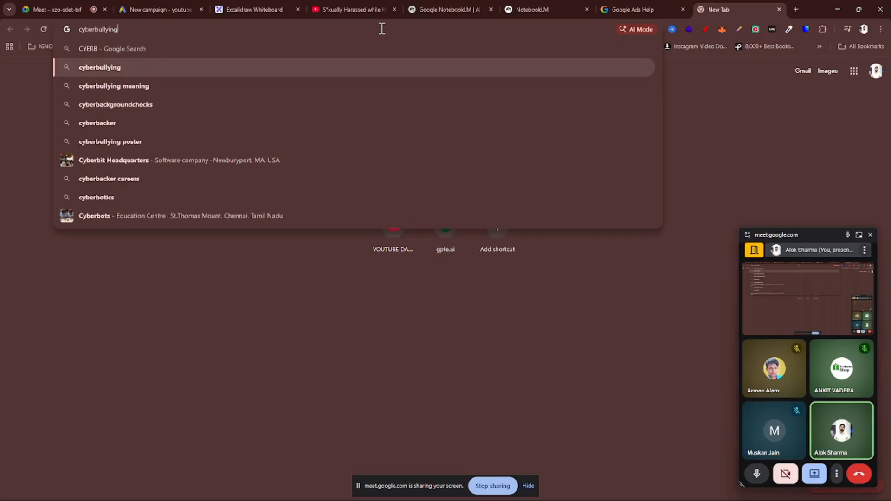
key("Down")
key("Down")
key("Down")
key("Down")
key("Down")
key("Down")
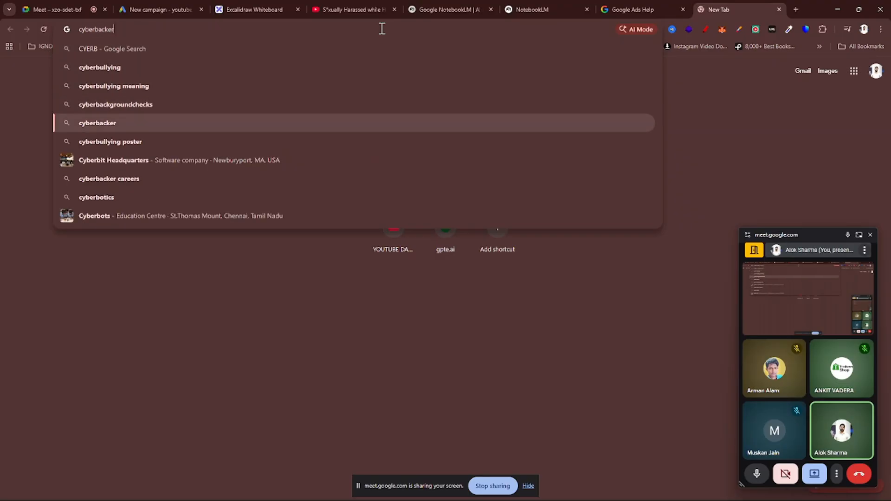
key("Return")
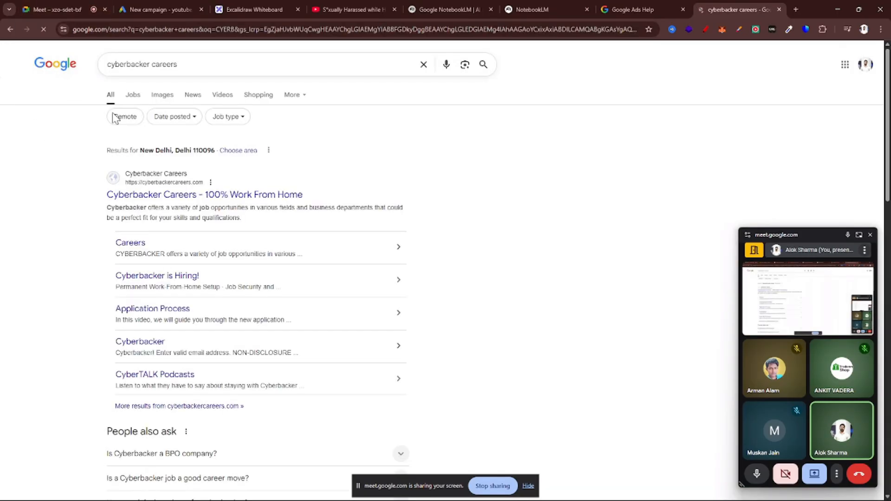
scroll(175, 233, "down", 5)
scroll(172, 232, "down", 10)
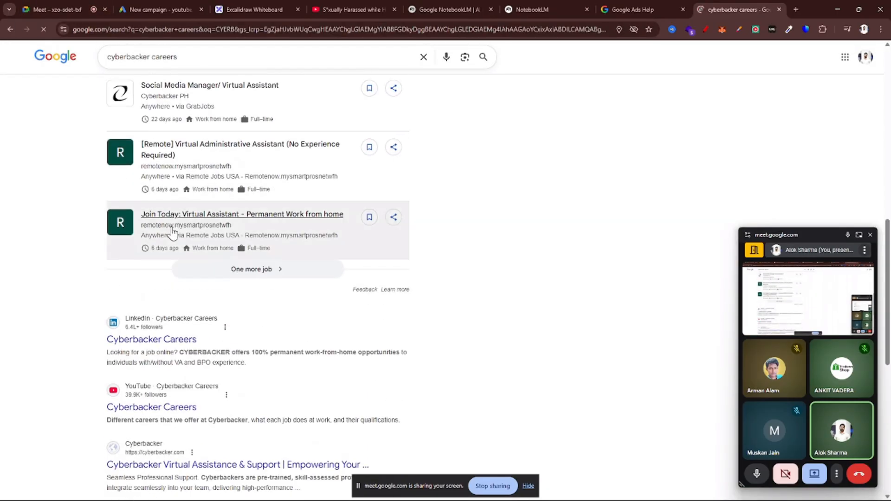
scroll(172, 225, "up", 15)
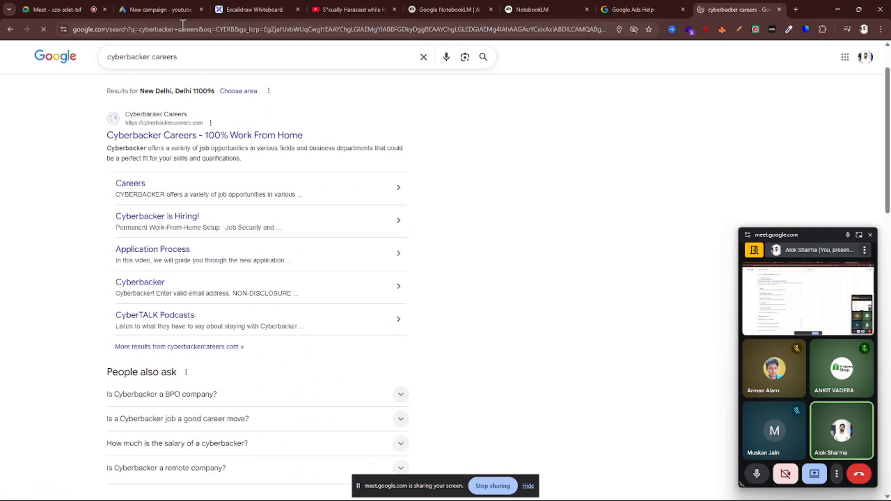
Search Google for "digital marketing course" and bring the sponsored results into view
triple_click(197, 58)
type("c")
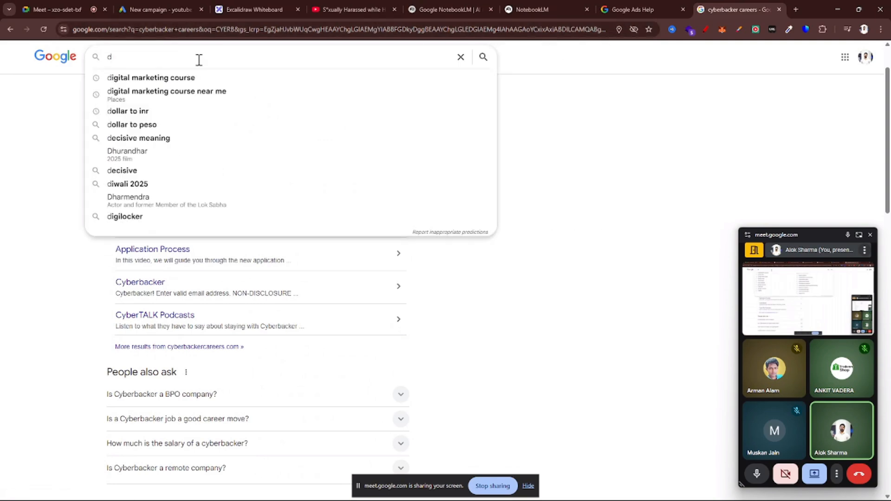
key("Down")
key("Return")
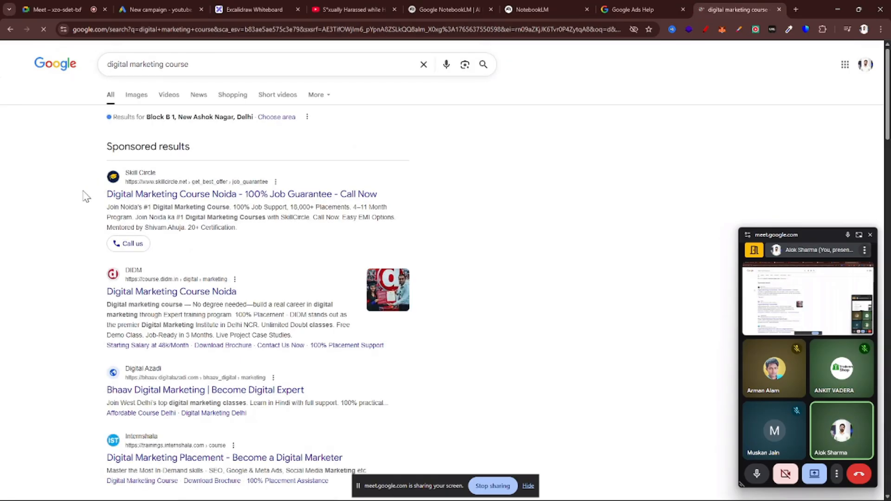
scroll(102, 205, "up", 3)
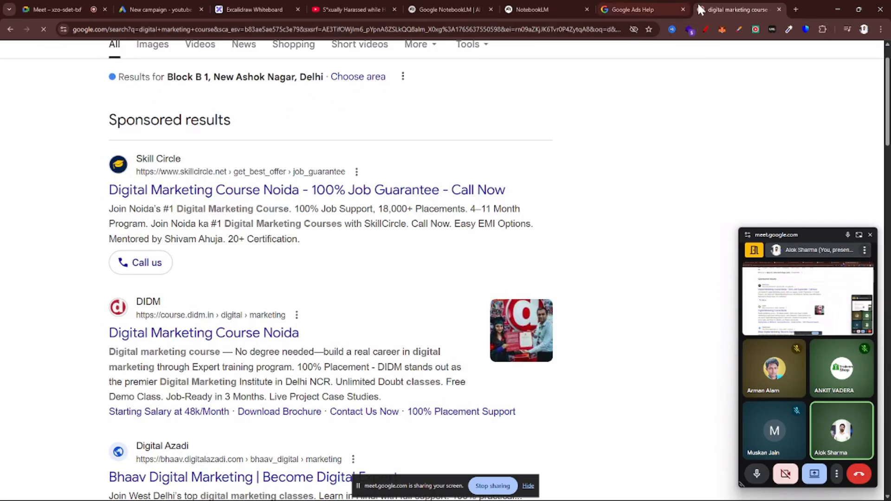
Circle the Sponsored results heading and the Skill Circle ad freehand in red, and clear the annotation
left_click(705, 29)
mouse_move(168, 99)
left_mouse_down()
mouse_move(111, 112)
mouse_move(86, 246)
mouse_move(209, 292)
mouse_move(519, 247)
mouse_move(558, 143)
mouse_move(142, 94)
left_mouse_up()
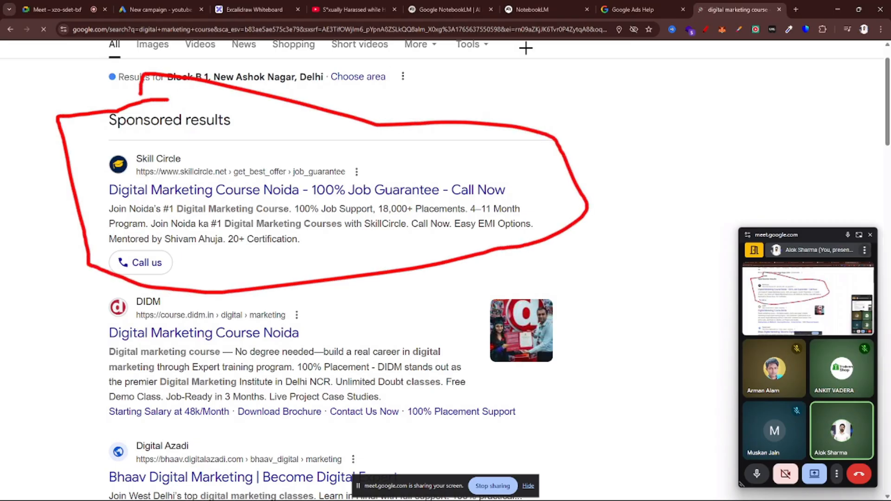
left_click(707, 32)
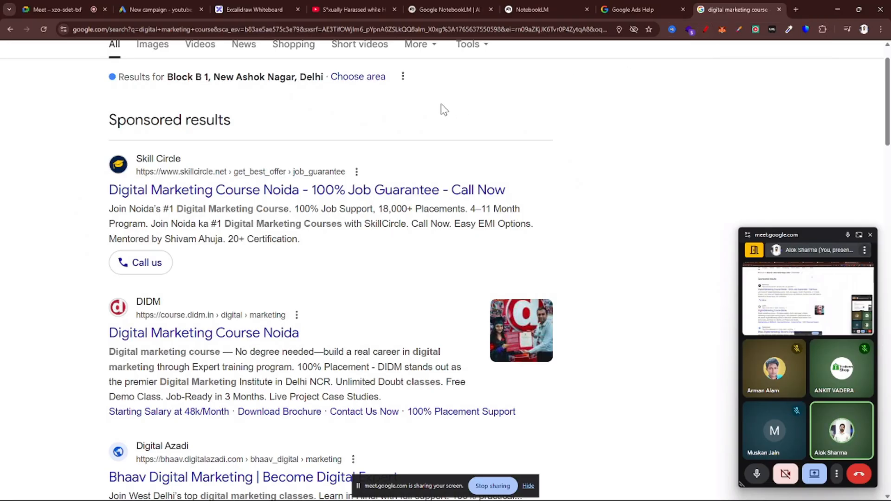
Open the Skill Circle "Digital Marketing Course Noida" ad and examine its landing page's Enroll Now and Join Masterclass calls to action
left_click(199, 193)
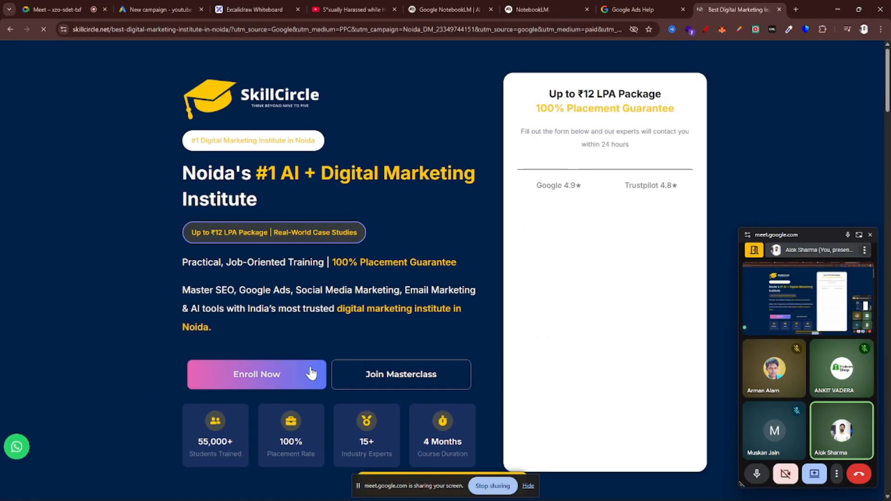
scroll(310, 372, "down", 3)
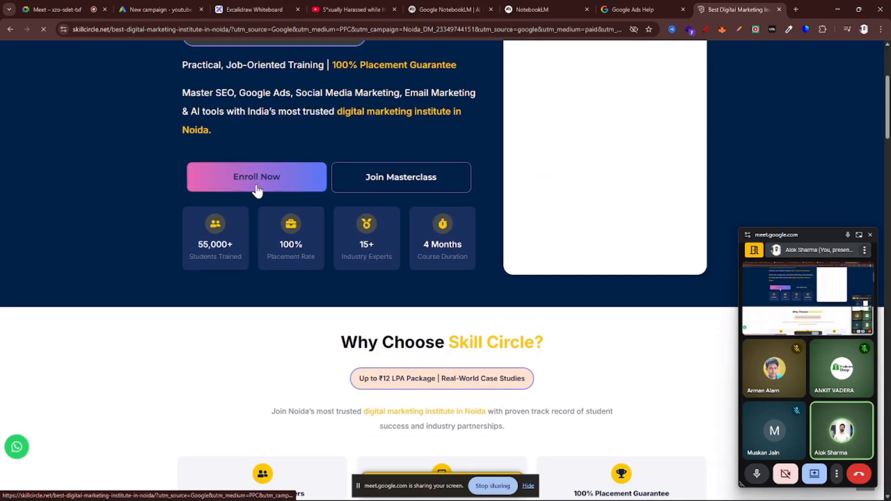
scroll(471, 310, "up", 4)
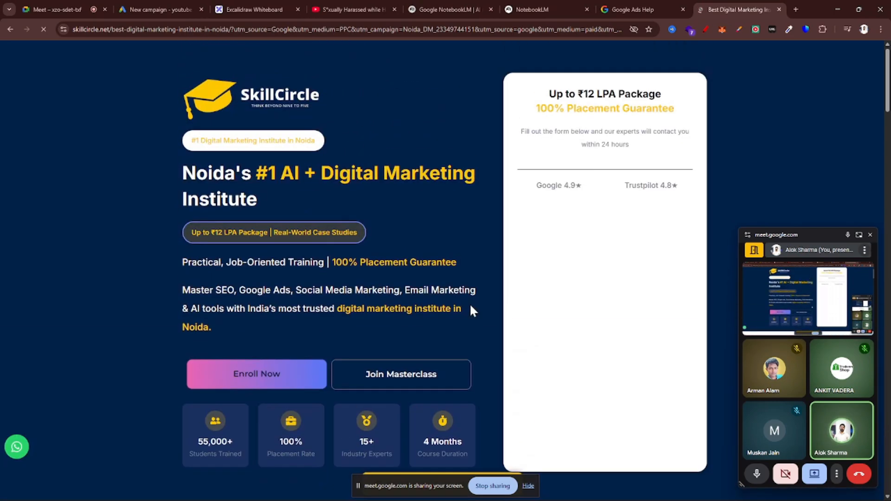
scroll(453, 306, "down", 5)
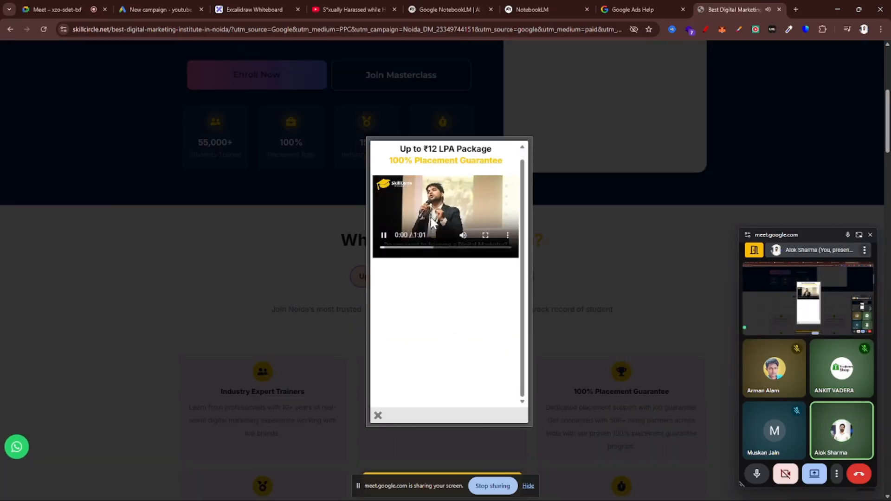
Examine the Skill Circle video pop-up, dismiss it, bring it up again through Enroll Now, and close the landing page
scroll(419, 330, "down", 3)
scroll(418, 330, "up", 7)
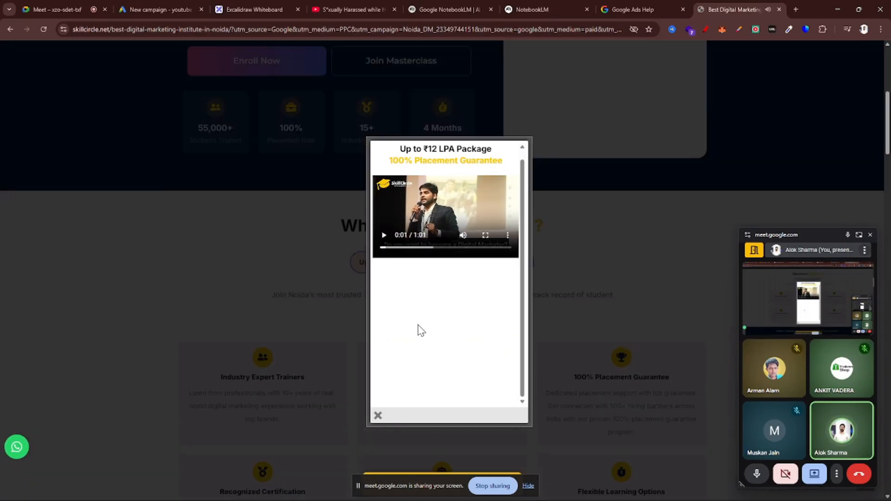
left_click(378, 415)
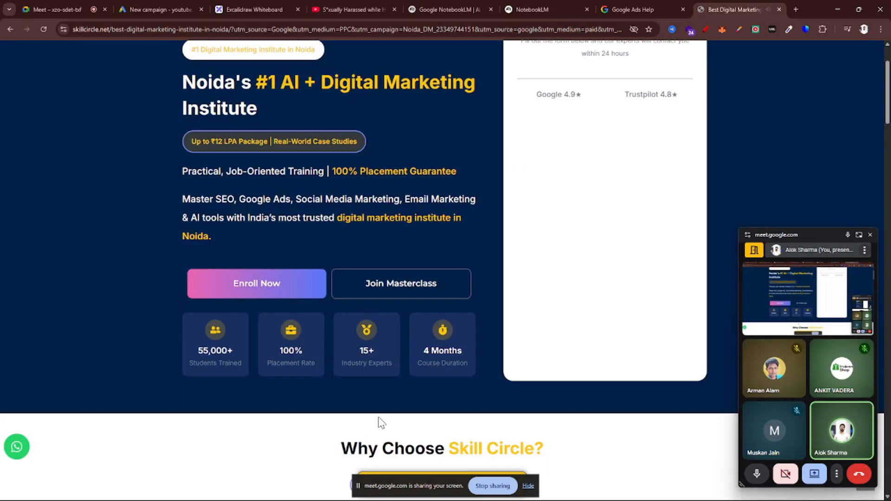
left_click(280, 290)
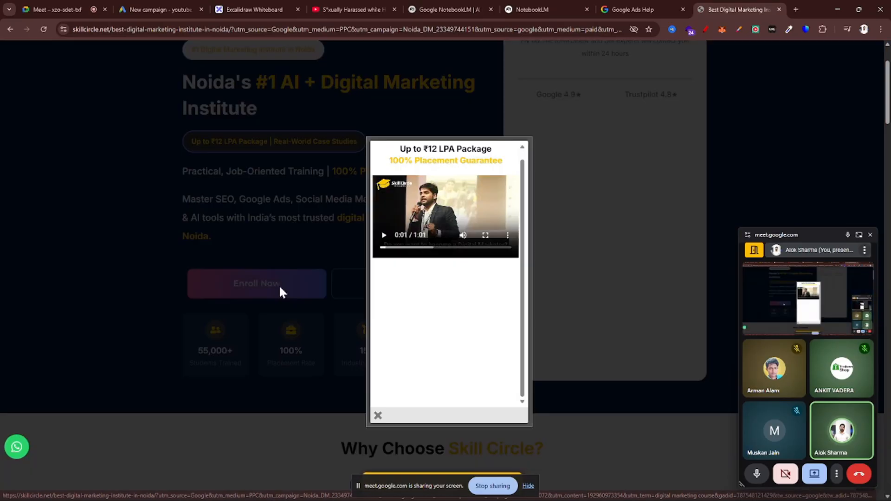
key("ctrl+w")
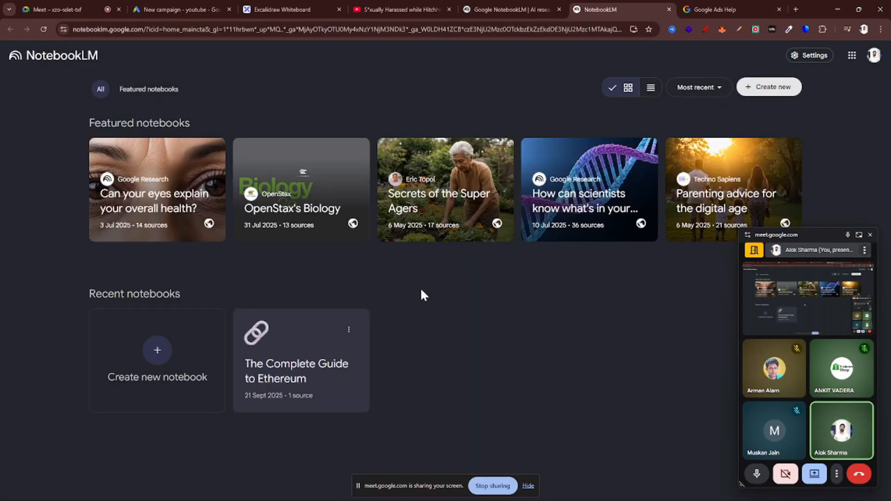
Switch back to the Google Ads new campaign page and select the Ad sequence campaign subtype
left_click(181, 9)
left_click(142, 157)
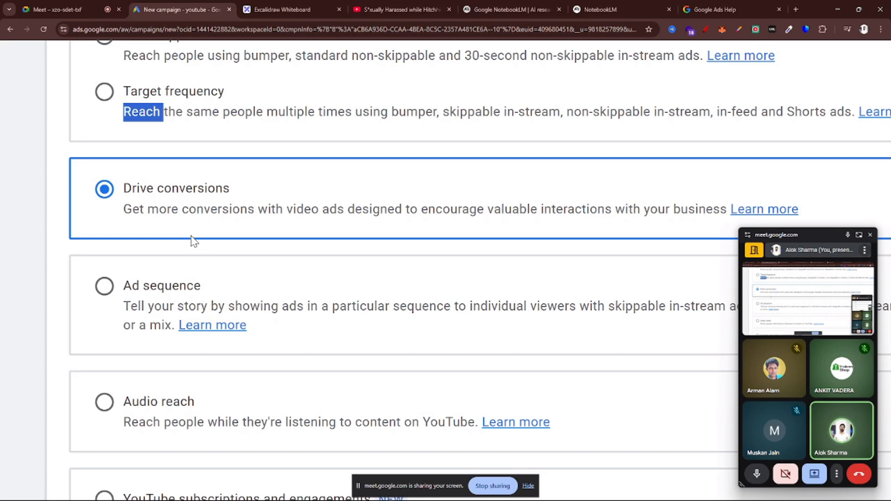
scroll(185, 263, "down", 2)
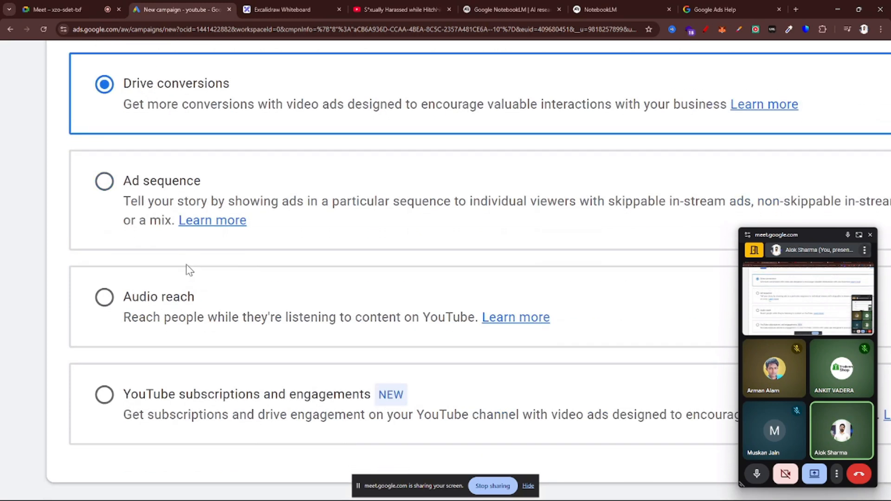
scroll(202, 197, "down", 1)
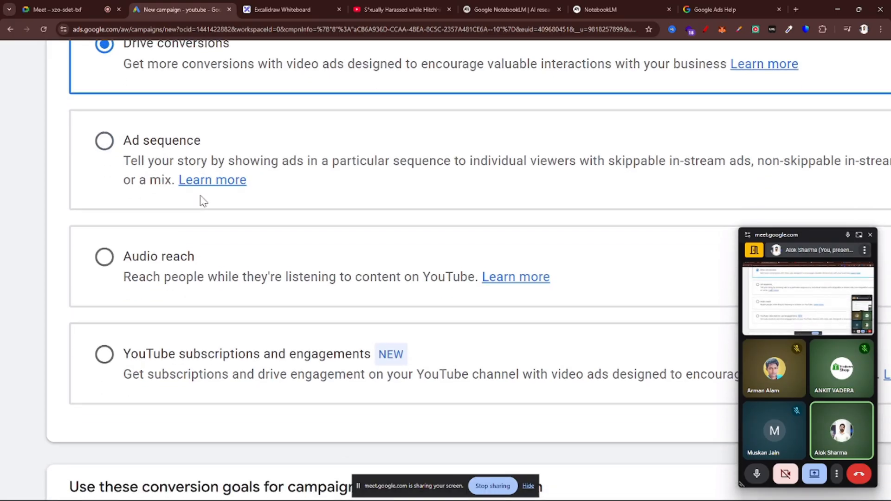
scroll(262, 204, "down", 2)
scroll(384, 182, "right", 1)
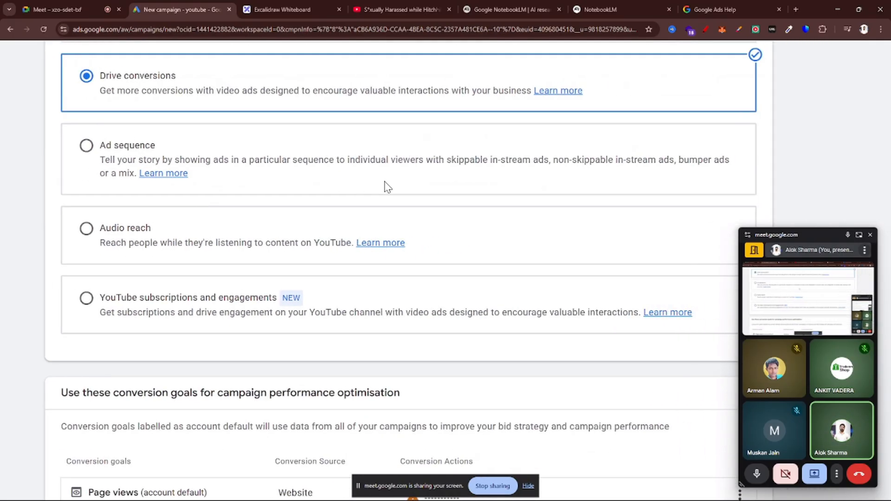
left_click(87, 146)
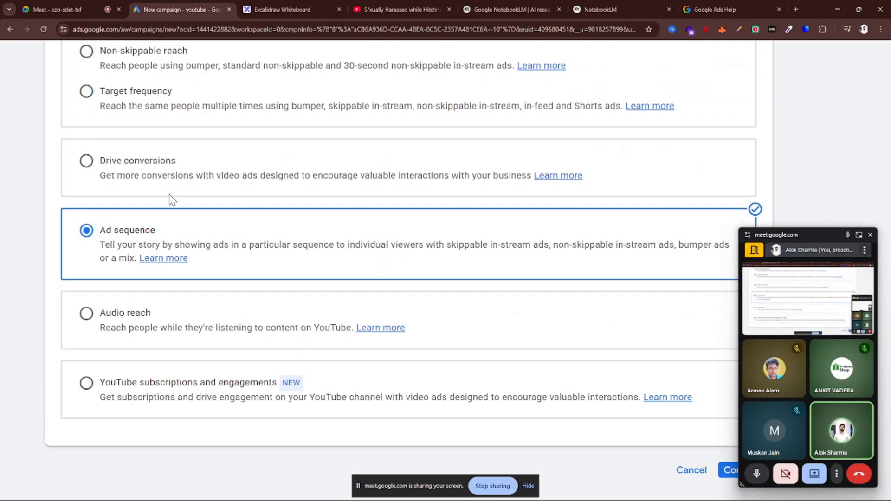
scroll(126, 232, "up", 2)
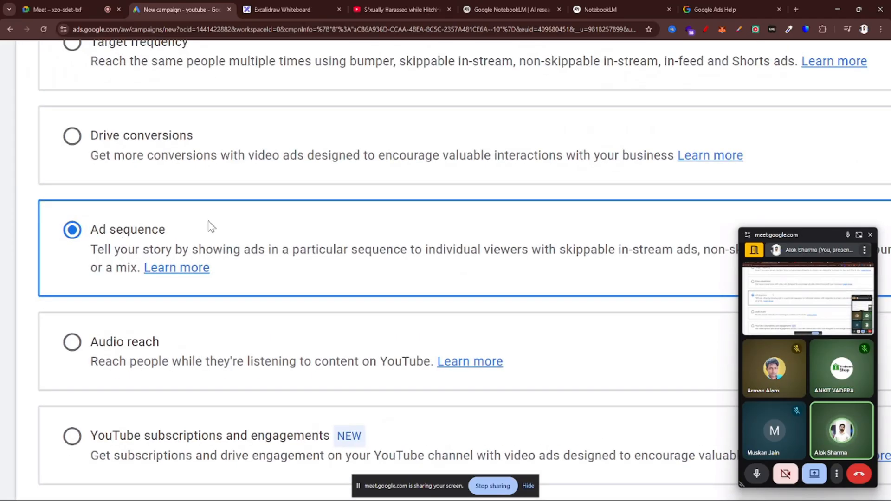
scroll(210, 226, "down", 2)
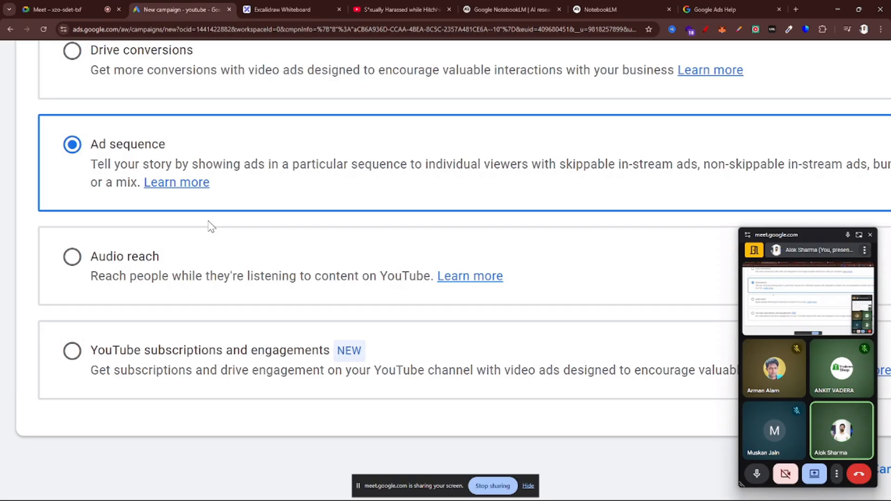
Enlarge the Ad sequence description and highlight "Tell your story by showing ads" and "particular sequence" while reading it
key("ctrl+plus")
key("ctrl+plus")
key("ctrl+plus")
key("ctrl+plus")
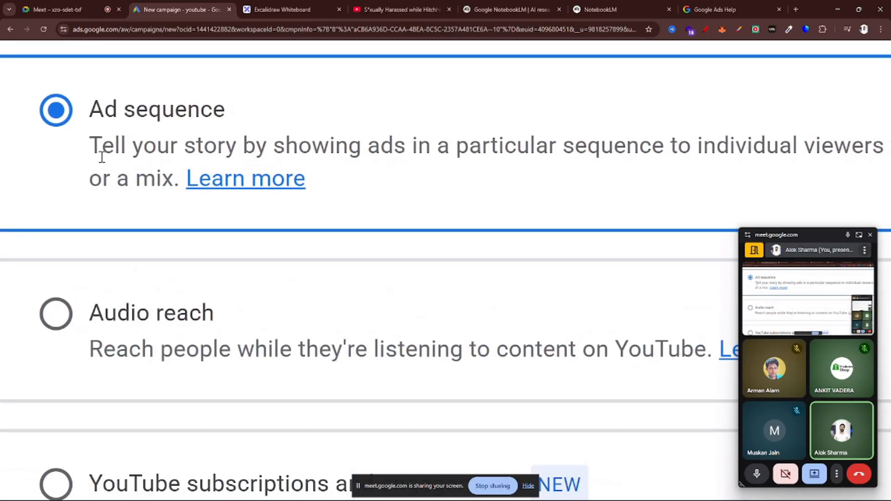
left_click_drag(91, 147, 408, 144)
scroll(407, 143, "right", 2)
key("ctrl+minus")
key("ctrl+minus")
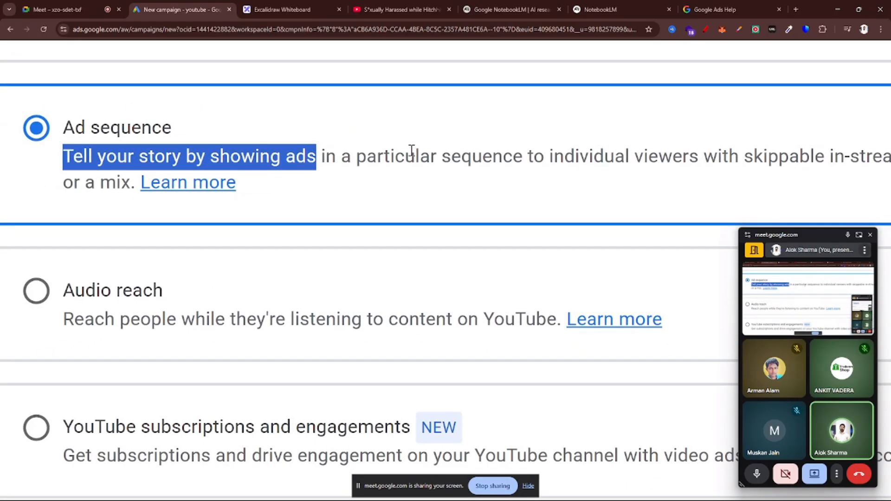
left_click_drag(352, 155, 523, 157)
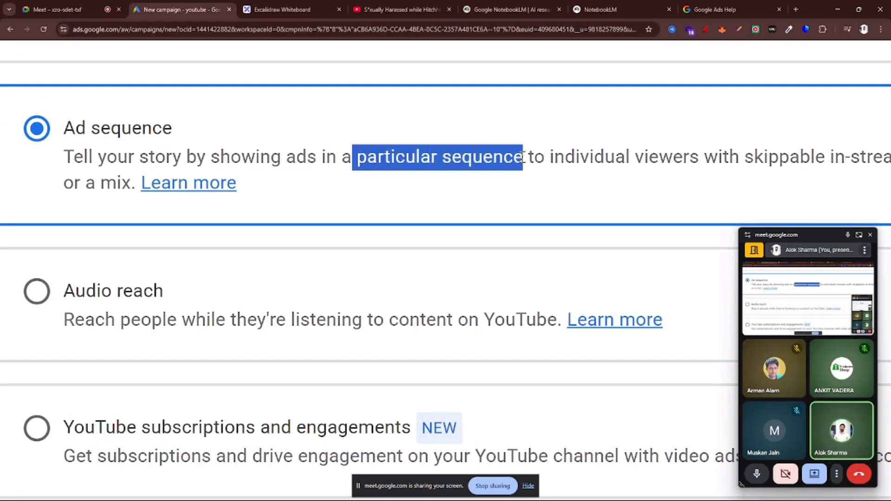
key("ctrl+minus")
key("ctrl+minus")
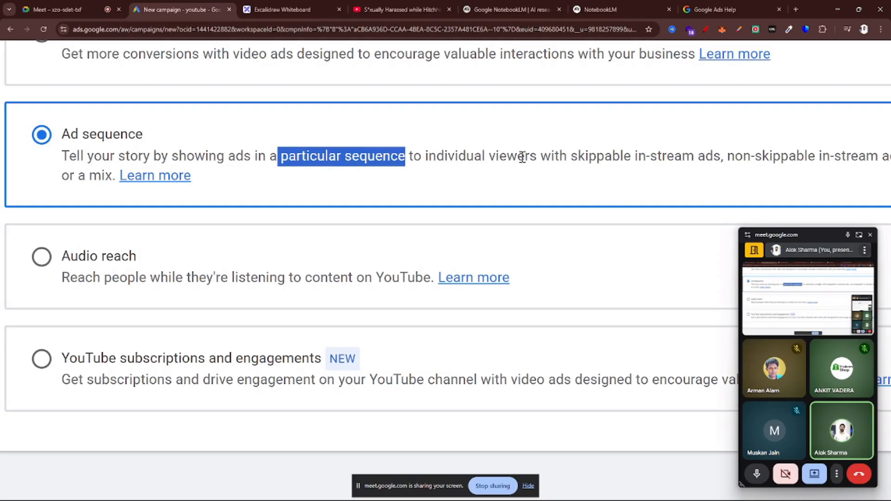
key("ctrl+minus")
key("ctrl+minus")
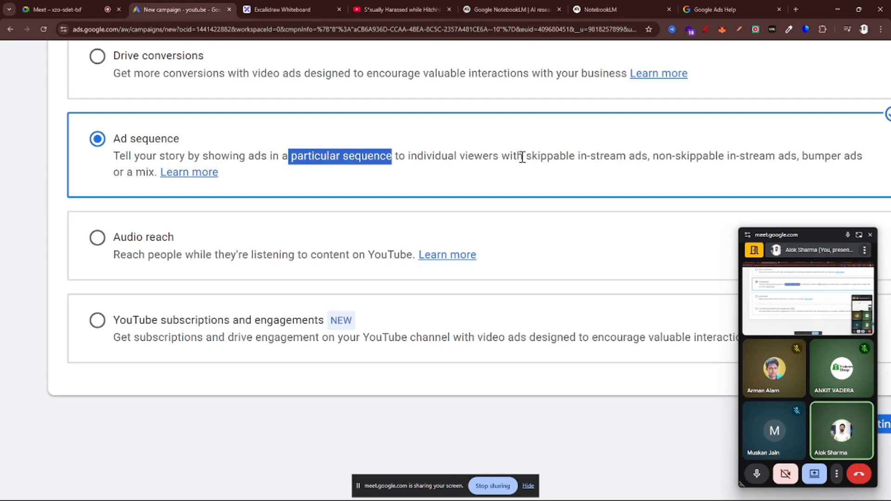
scroll(522, 157, "right", 1)
scroll(522, 157, "down", 1)
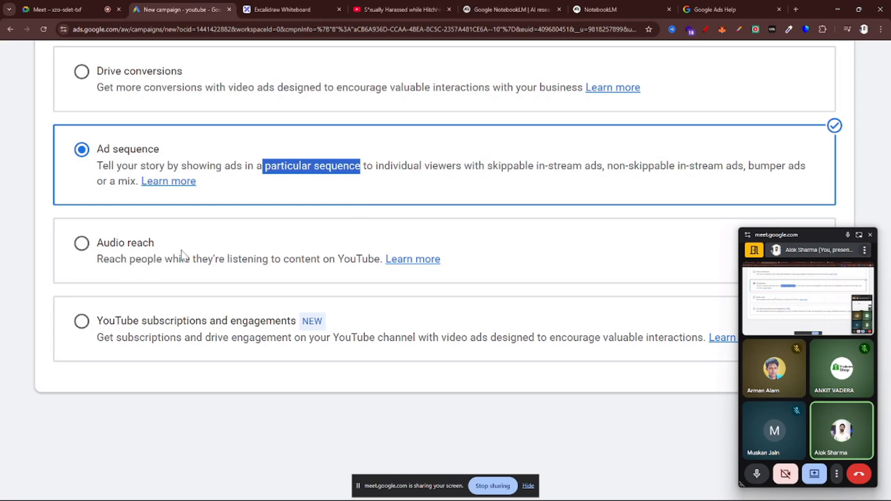
Select the Audio reach subtype and highlight its description, "Reach people while they're listening to content on YouTube."
left_click(82, 243)
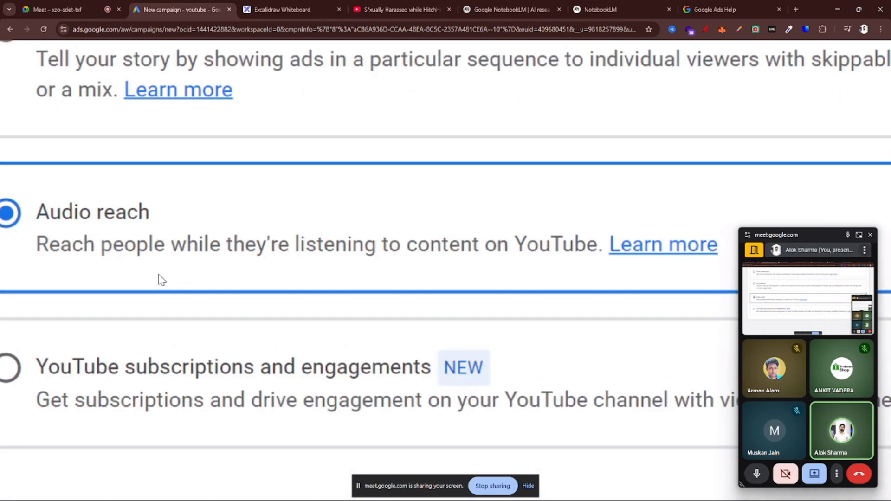
scroll(156, 275, "up", 5)
scroll(140, 264, "down", 4)
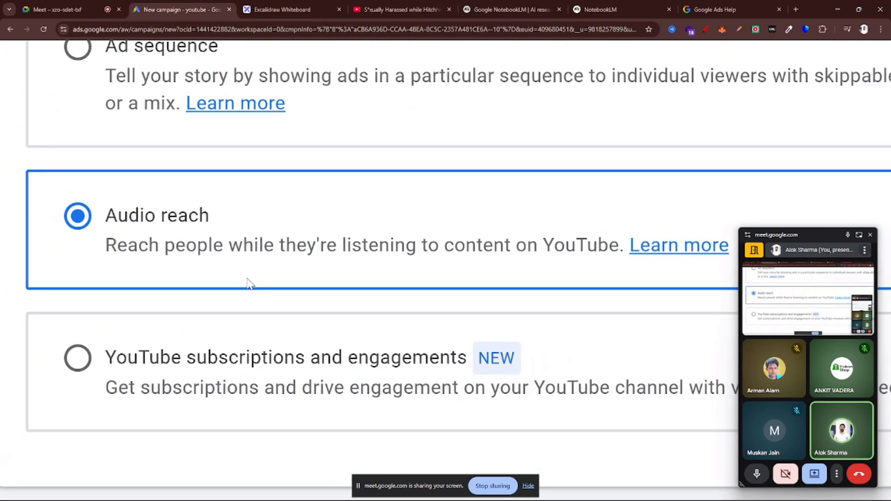
scroll(405, 275, "up", 2)
scroll(405, 276, "right", 1)
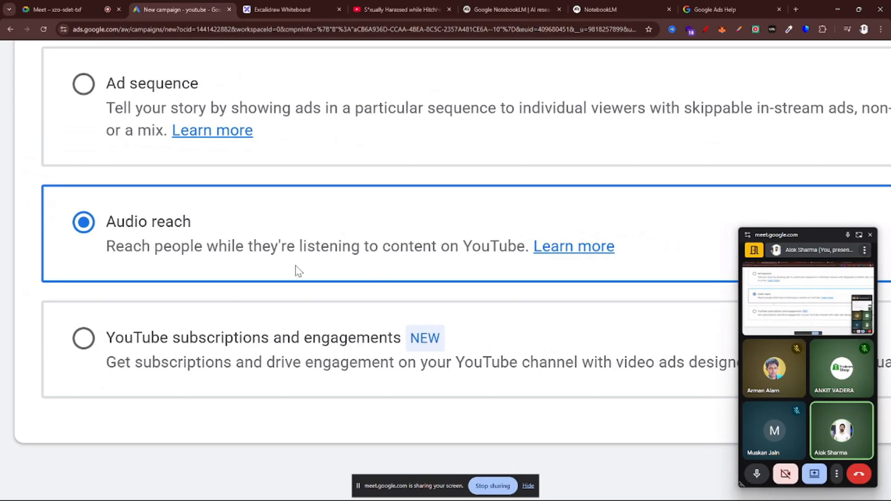
left_click_drag(85, 255, 538, 265)
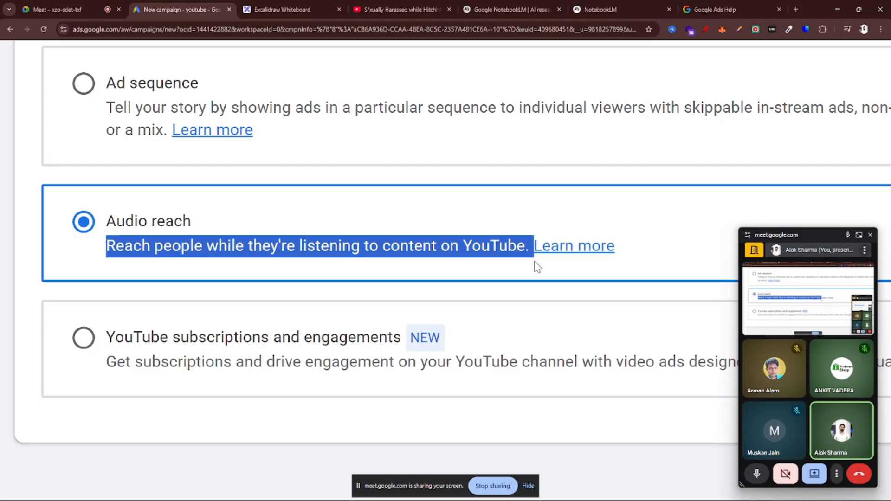
Search Google for "youtube music" in a new tab, open YouTube Music to view its home page, and close it
key("ctrl+t")
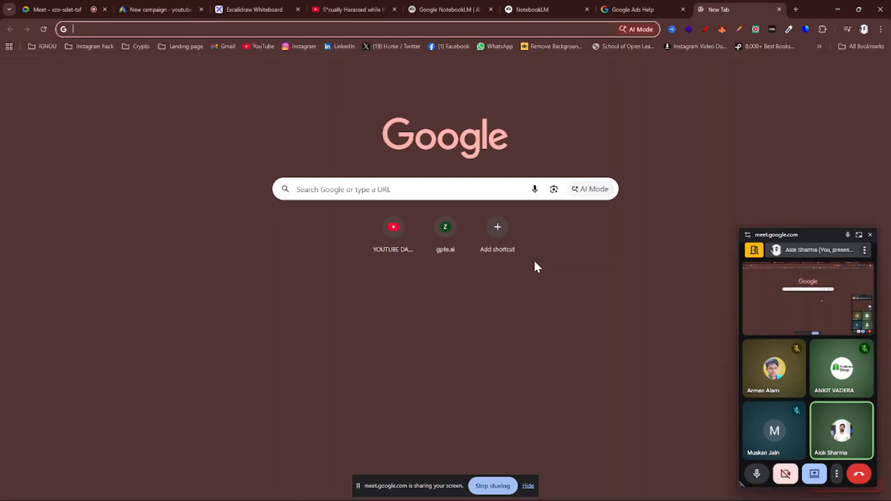
type("YOUTUBE MUS")
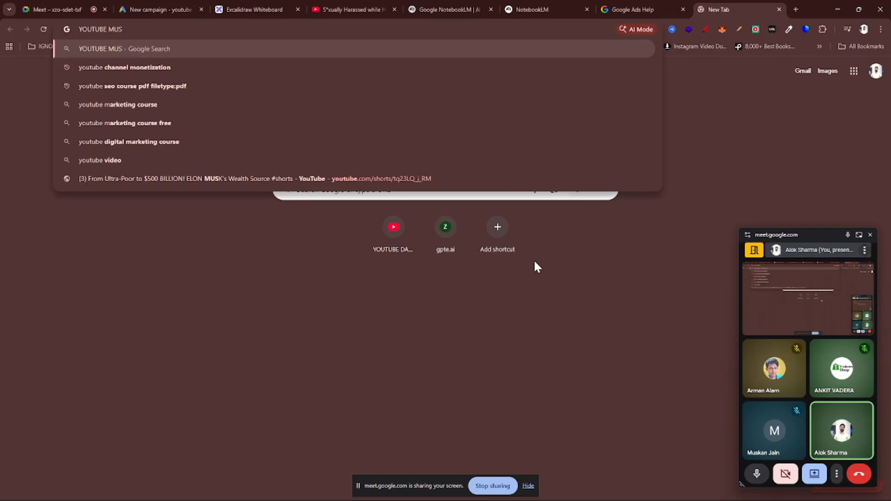
key("Down")
key("Return")
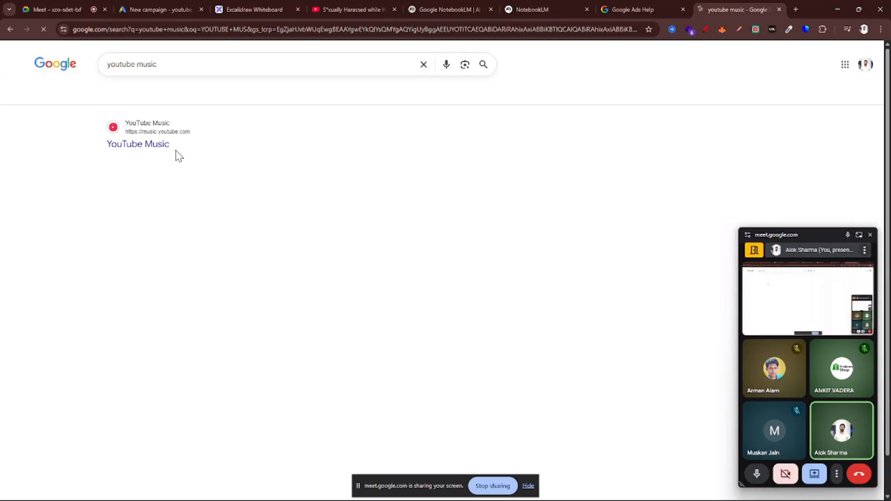
left_click(134, 147)
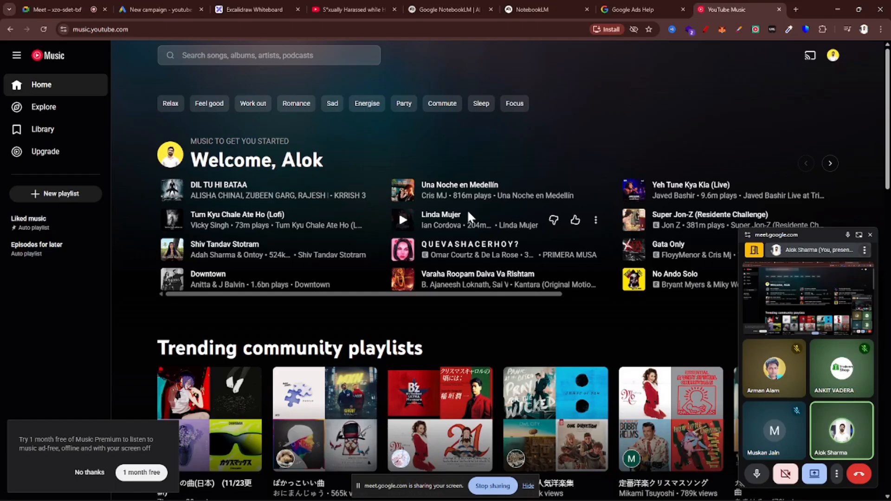
key("ctrl+w")
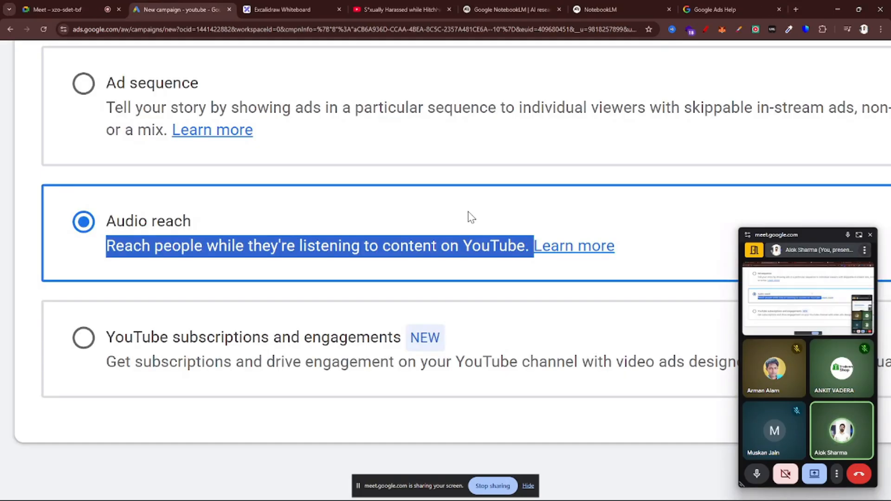
Select the YouTube subscriptions and engagements campaign subtype in place of Audio reach
key("ctrl+minus")
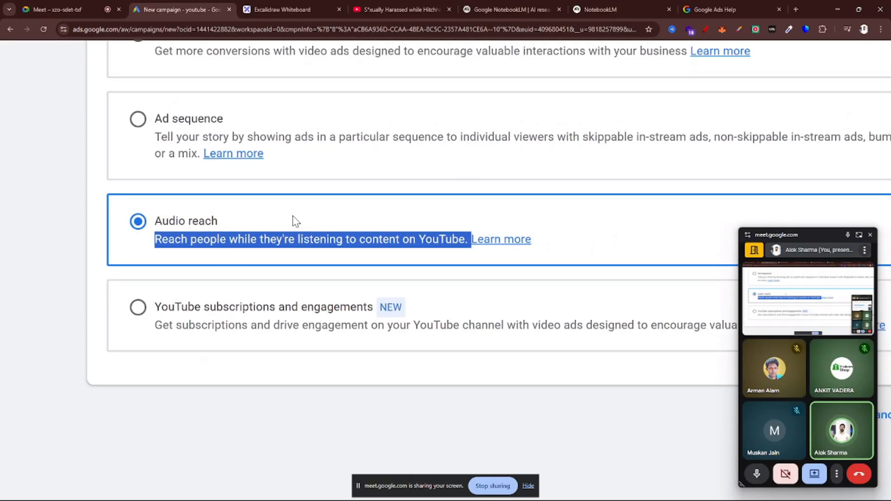
key("ctrl+minus")
key("ctrl+minus")
key("ctrl+minus")
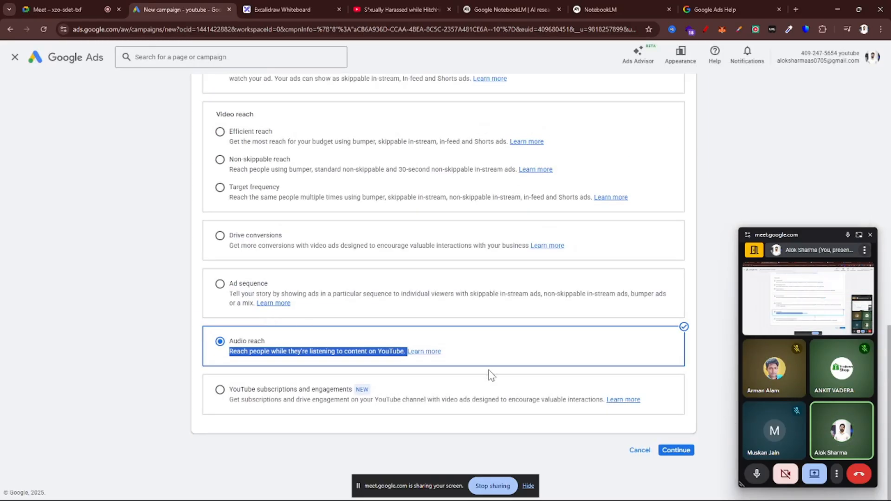
key("ctrl+plus")
key("ctrl+plus")
key("ctrl+plus")
key("ctrl+plus")
key("ctrl+plus")
key("ctrl+plus")
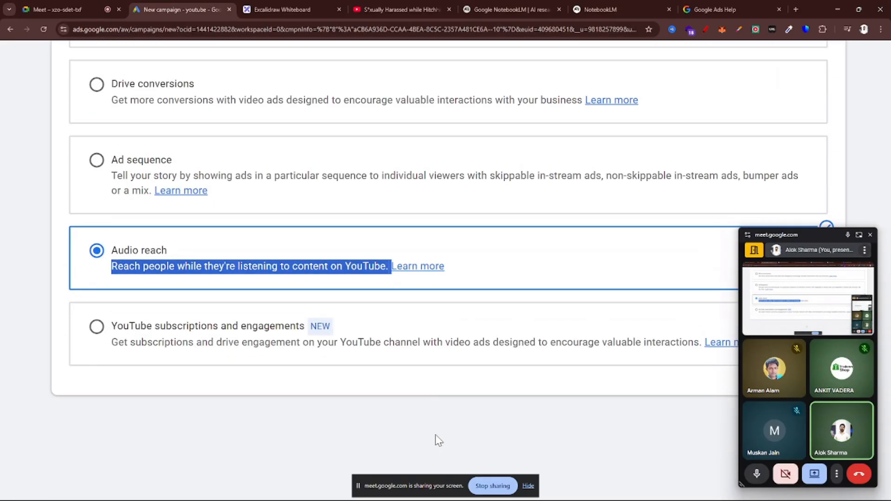
left_click(81, 330)
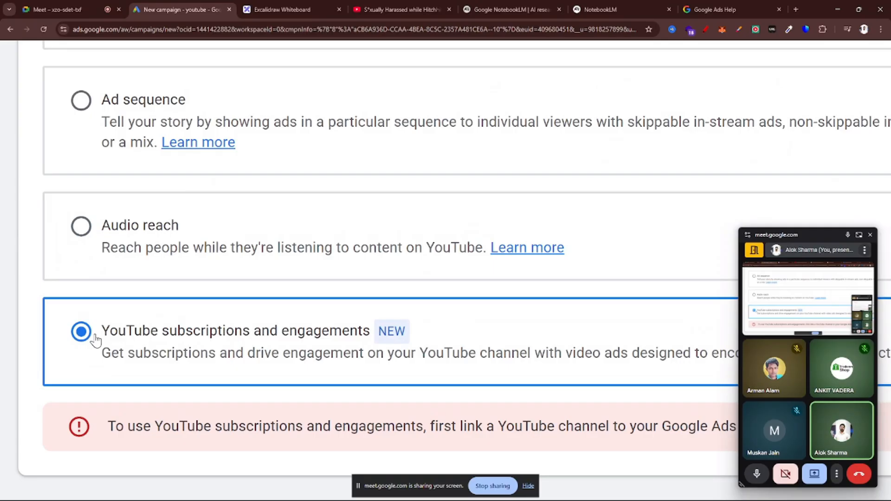
key("ctrl+minus")
key("ctrl+minus")
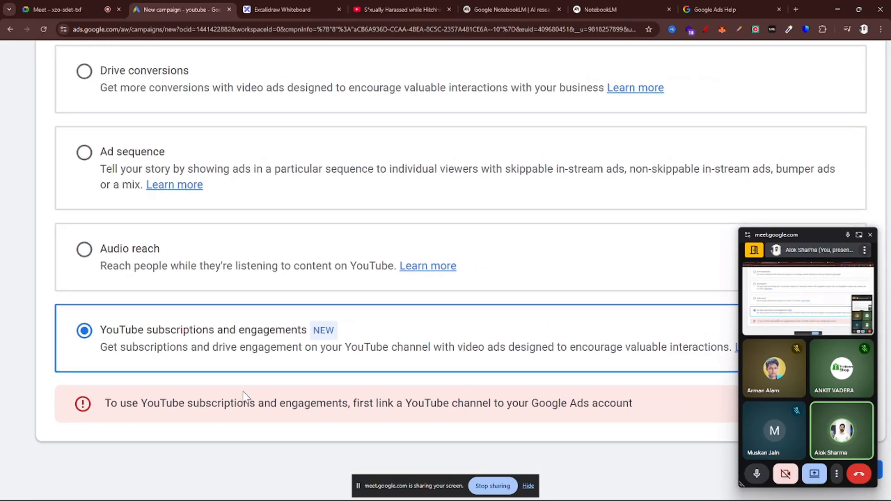
Read the YouTube subscriptions and engagements notice, highlight "a YouTube channel to your Google Ads account", and clear the highlight
scroll(104, 370, "down", 2)
key("ctrl+plus")
key("ctrl+plus")
left_click_drag(106, 348, 480, 346)
scroll(536, 363, "right", 2)
left_click(453, 360)
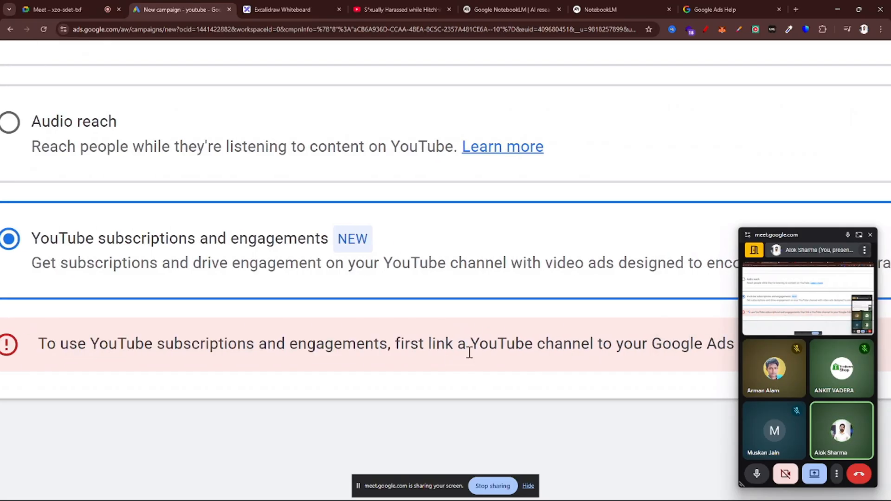
scroll(469, 354, "right", 3)
left_click_drag(351, 343, 700, 348)
scroll(696, 343, "down", 3)
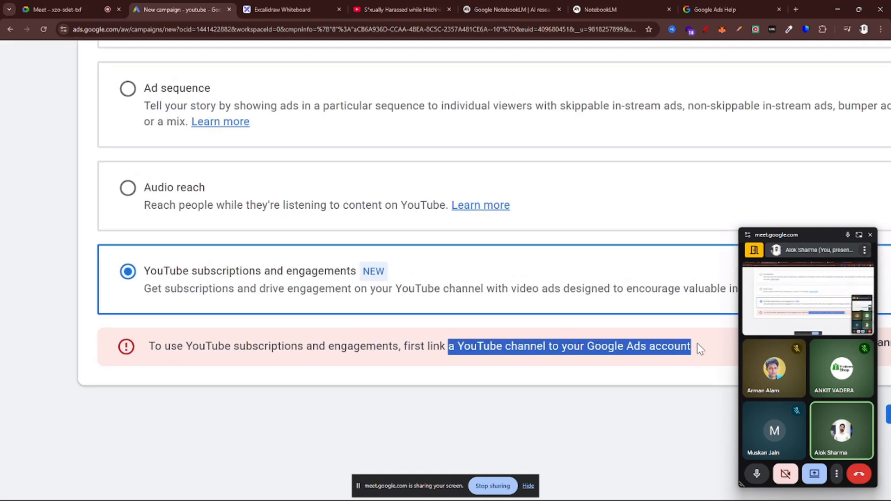
scroll(697, 343, "right", 1)
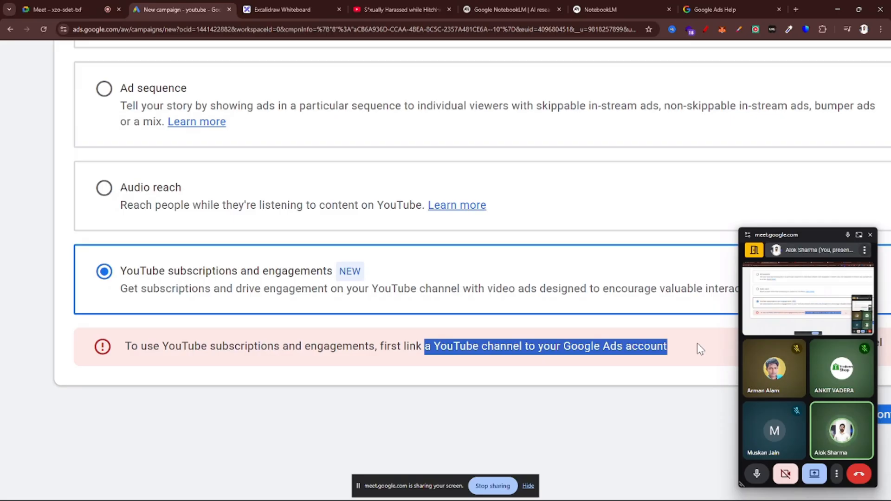
key("ctrl+minus")
key("ctrl+minus")
left_click(261, 346)
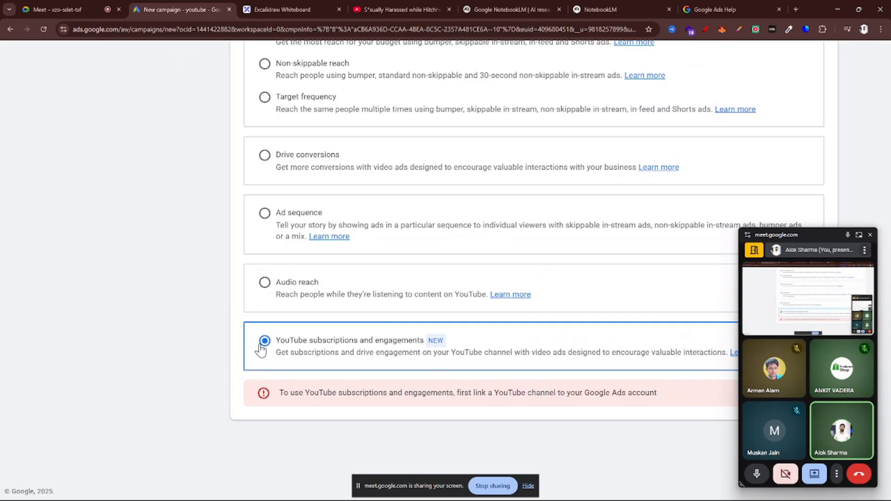
Select the Non-skippable reach subtype under Video reach in place of YouTube subscriptions and engagements
key("ctrl+minus")
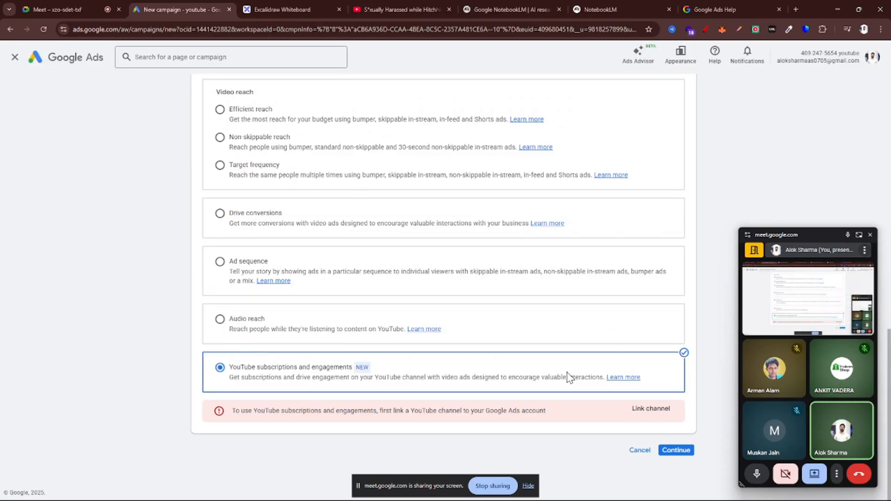
scroll(441, 277, "up", 6)
scroll(282, 274, "down", 6)
key("ctrl+plus")
key("ctrl+plus")
key("ctrl+plus")
key("ctrl+plus")
key("ctrl+plus")
key("ctrl+plus")
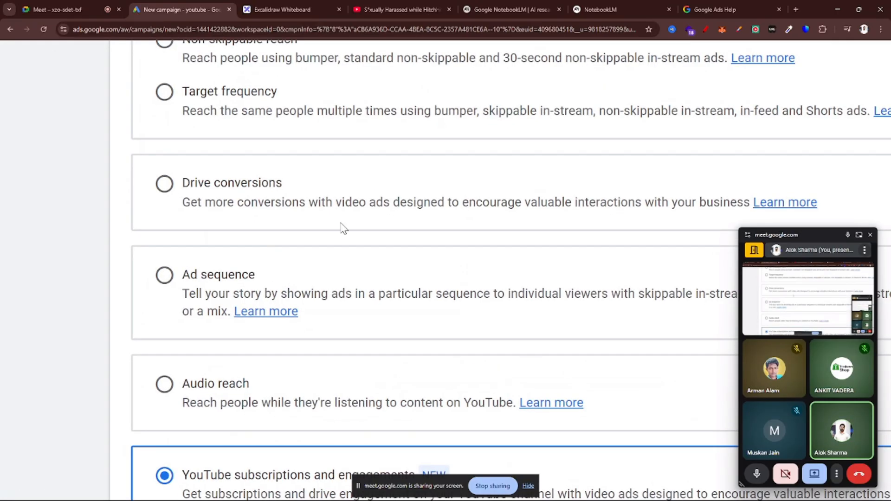
scroll(342, 227, "up", 3)
left_click(158, 190)
key("ctrl+minus")
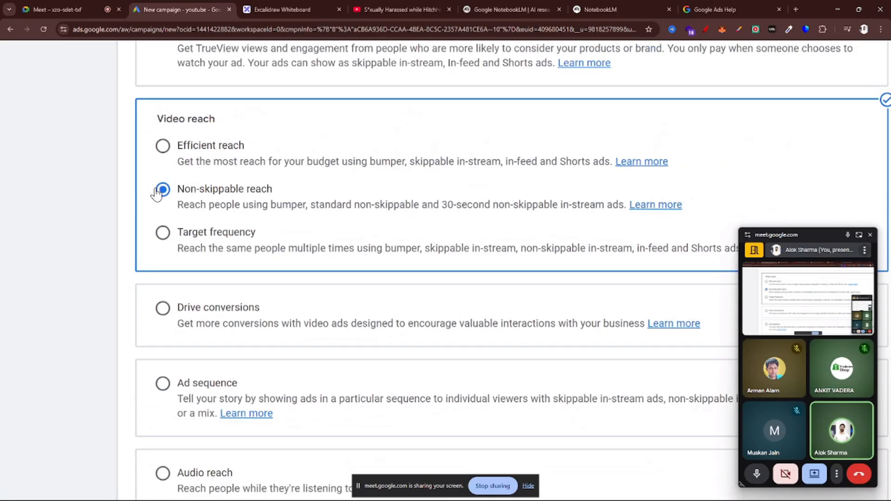
key("ctrl+minus")
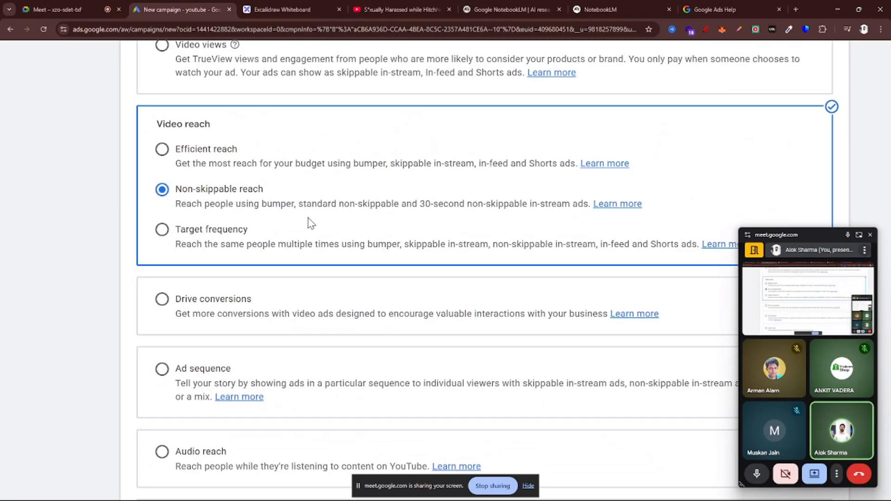
key("ctrl+minus")
key("ctrl+minus")
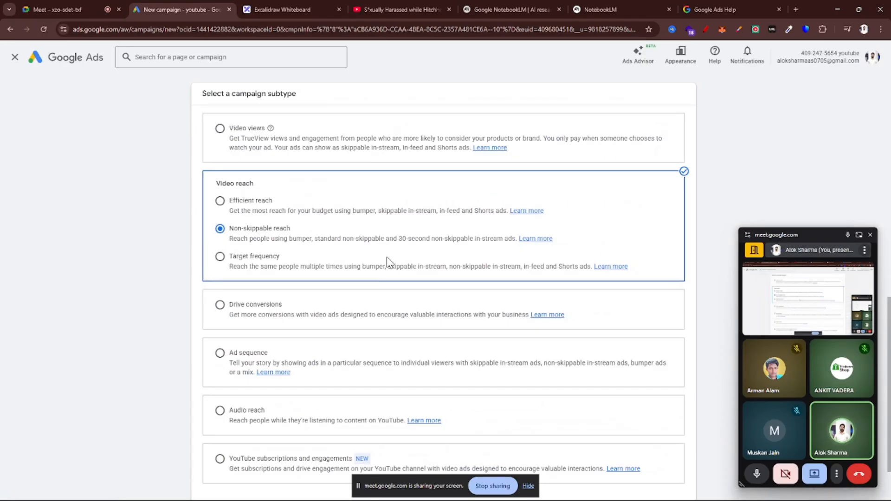
right_click(453, 264)
left_click(235, 257)
Leave the current campaign setup and start a new campaign with the Create a campaign without guidance objective
left_click(16, 57)
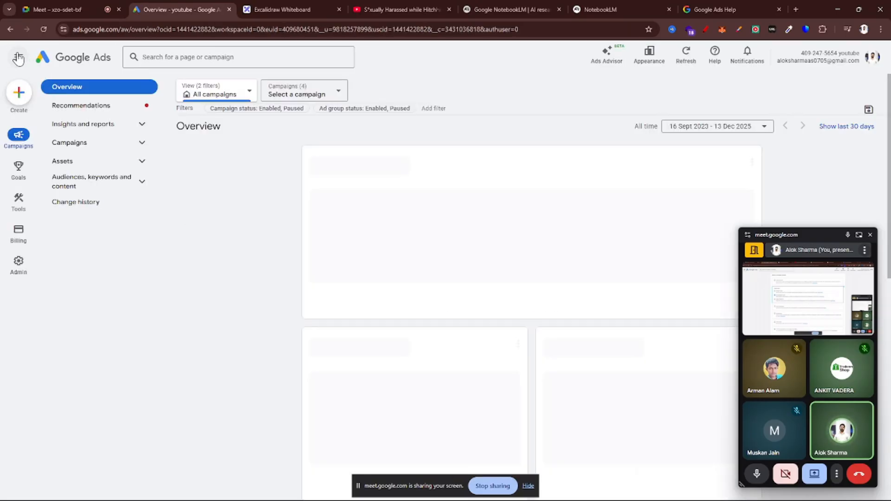
left_click(242, 163)
left_click(226, 166)
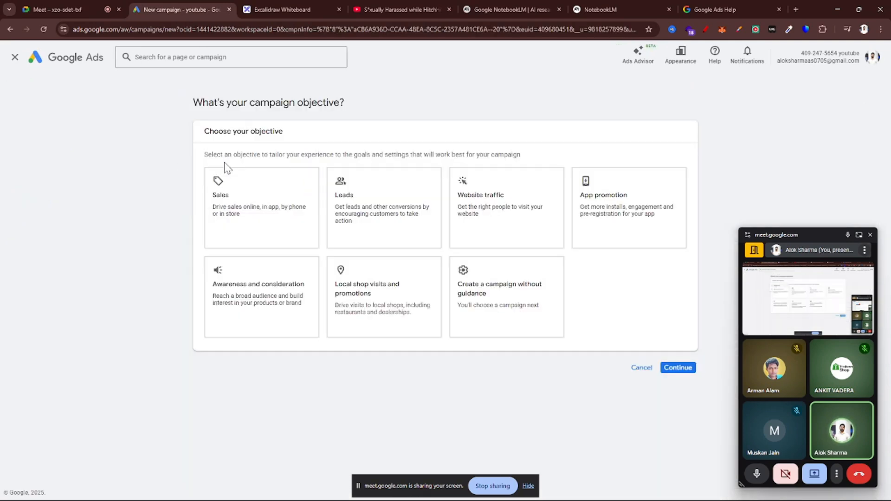
left_click(457, 297)
scroll(507, 285, "up", 3)
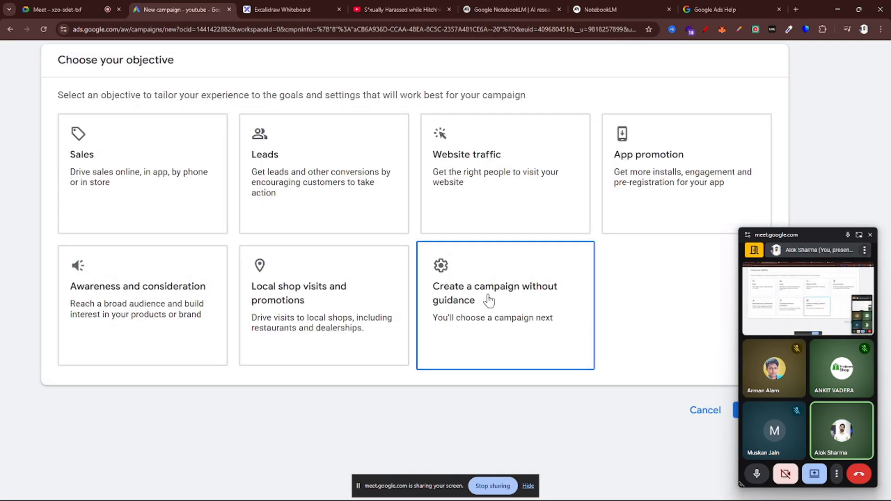
Choose Video as the campaign type and bring up its campaign subtypes
scroll(481, 306, "down", 5)
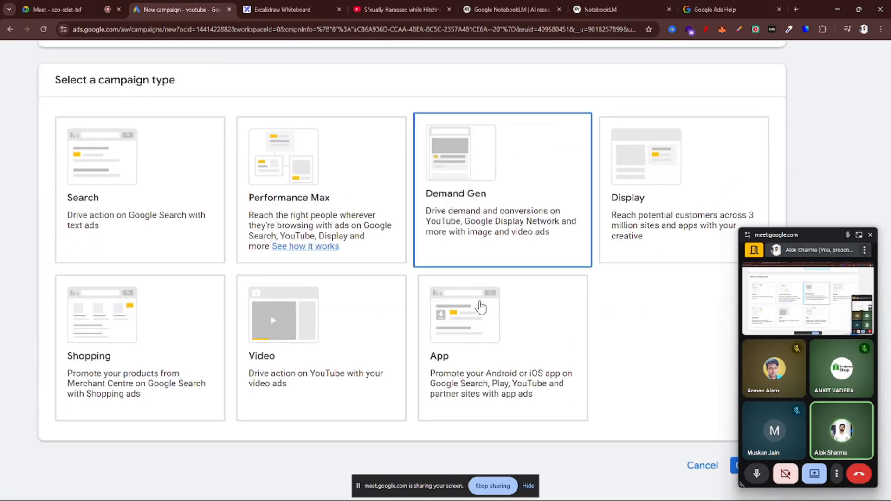
scroll(480, 305, "down", 3)
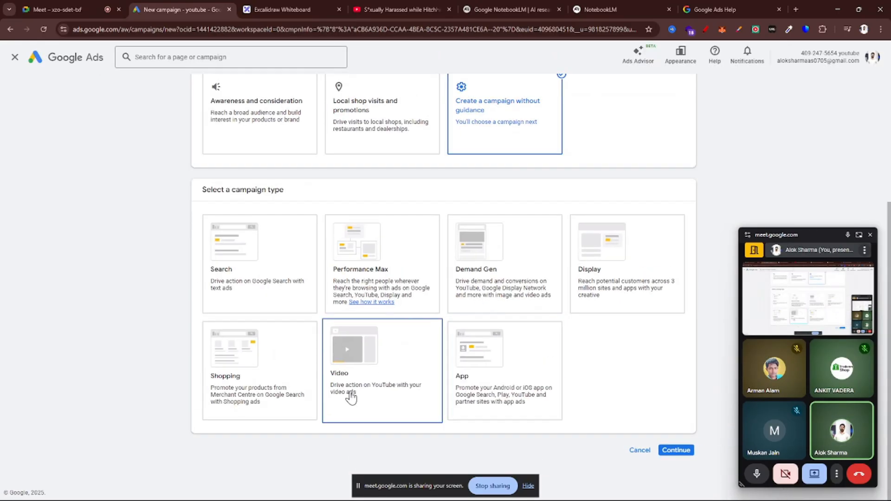
scroll(352, 398, "down", 8)
scroll(265, 239, "up", 3)
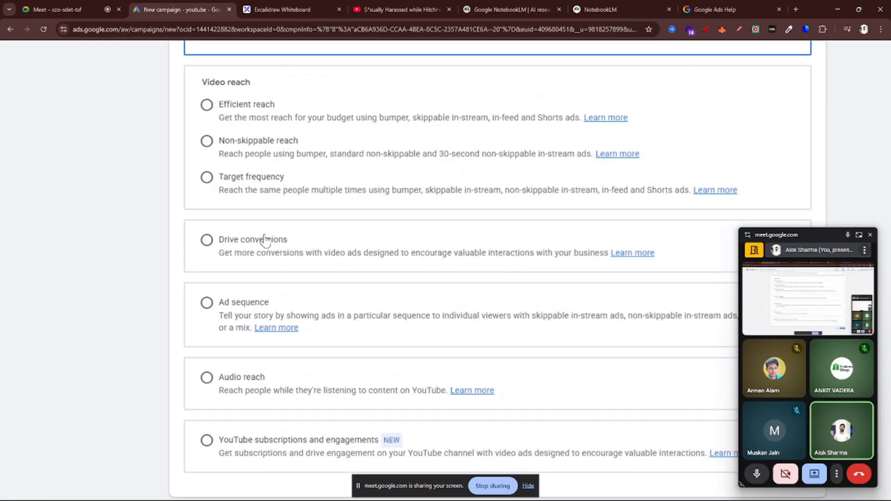
Select the Non-skippable reach subtype and continue with a new campaign instead of the saved draft
left_click(205, 139)
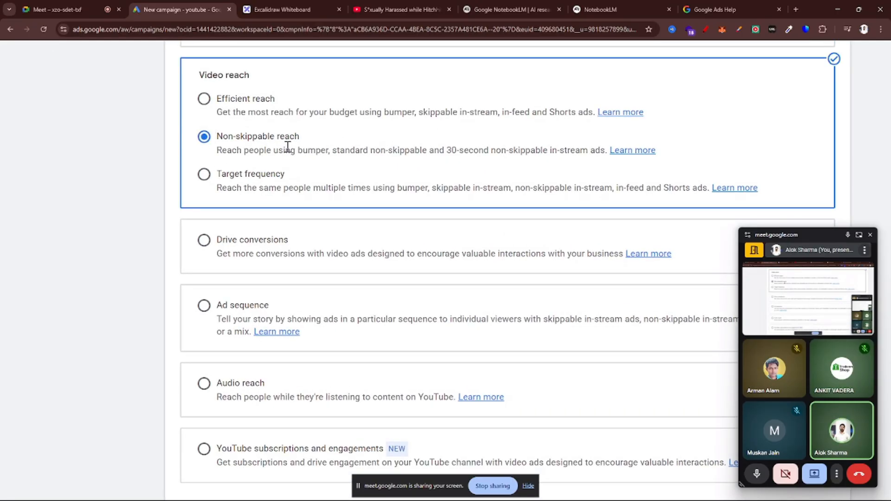
scroll(287, 147, "up", 3)
scroll(188, 169, "up", 1)
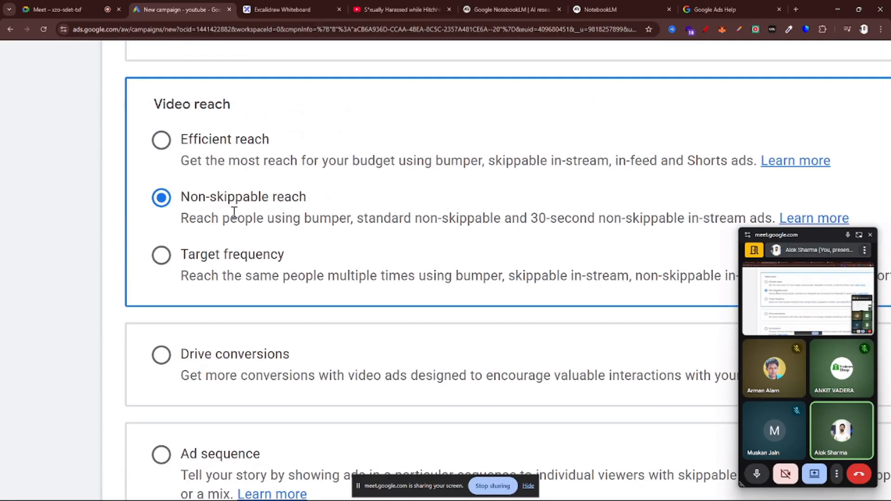
scroll(234, 212, "down", 5)
scroll(527, 323, "down", 1)
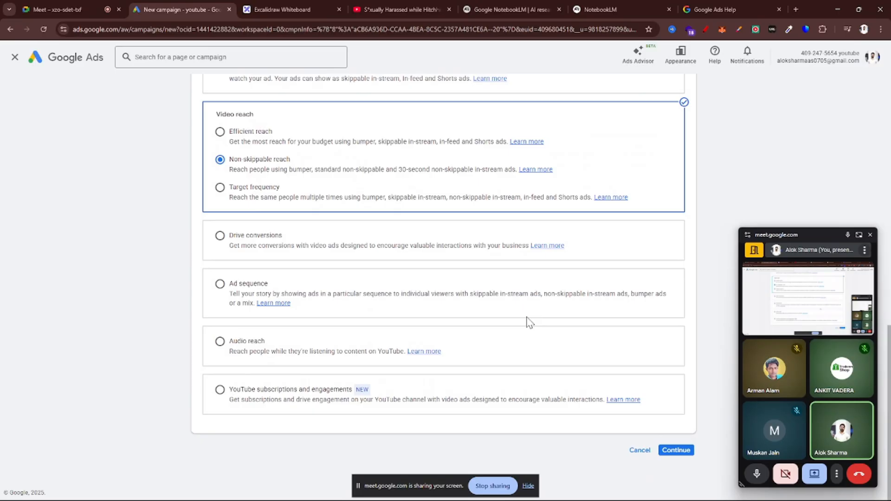
left_click(679, 452)
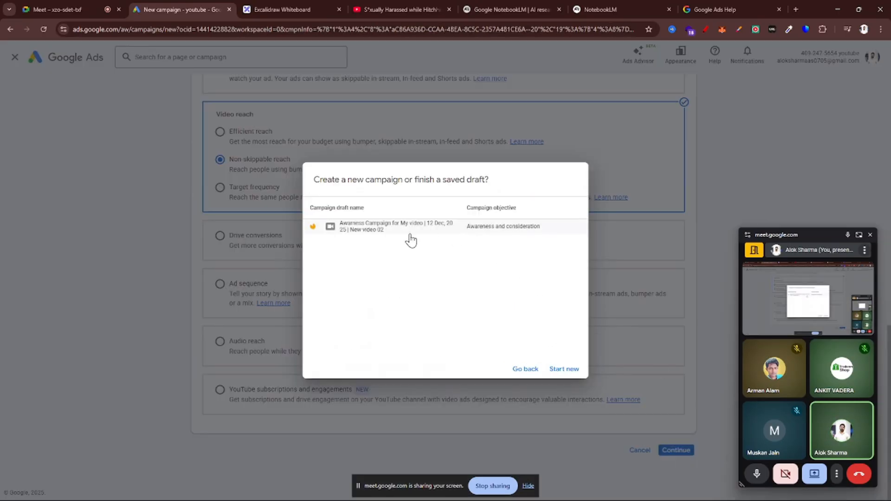
left_click(566, 369)
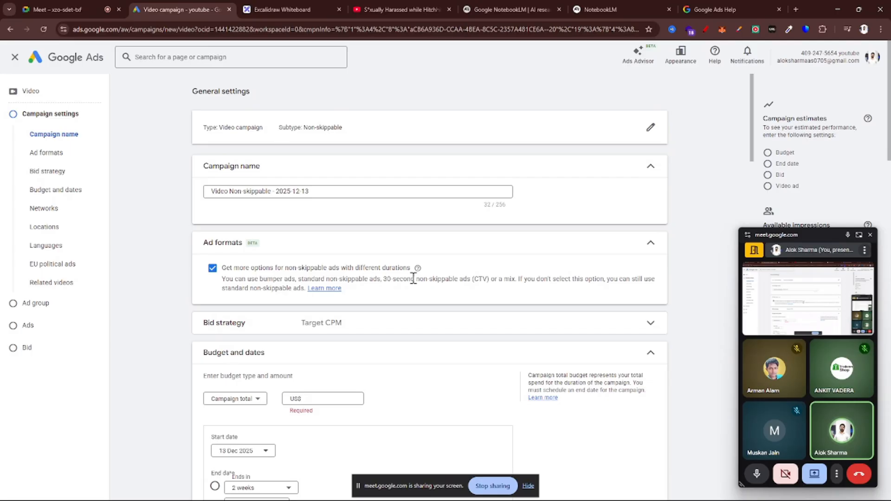
Check the campaign name and disable "Get more options for non-skippable ads with different durations" in Ad formats
left_click(338, 194)
scroll(339, 193, "up", 5)
scroll(339, 193, "left", 1)
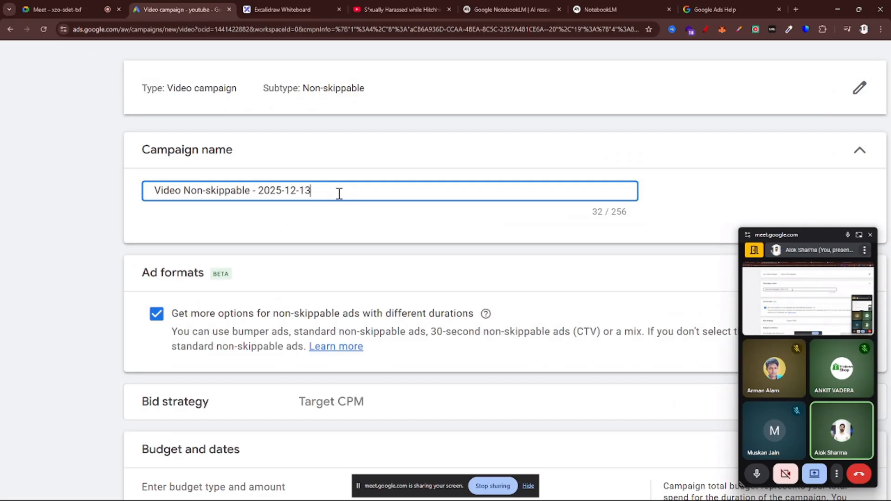
scroll(338, 196, "down", 1)
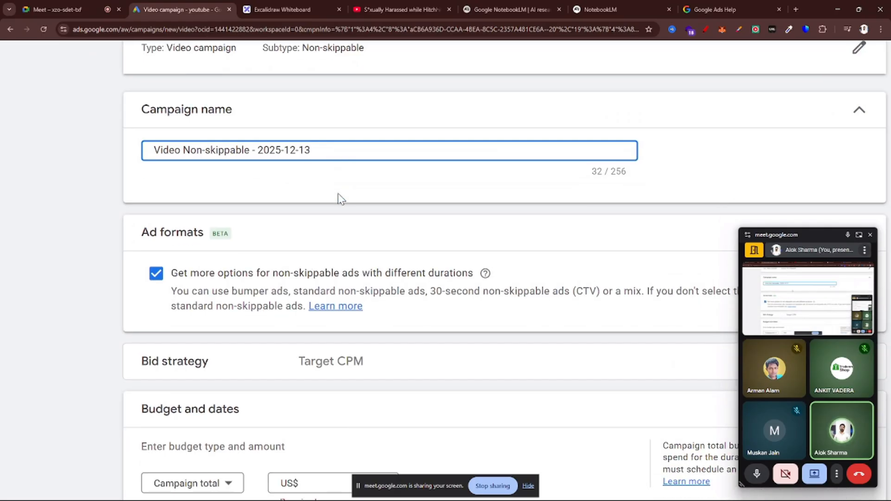
scroll(372, 318, "down", 2)
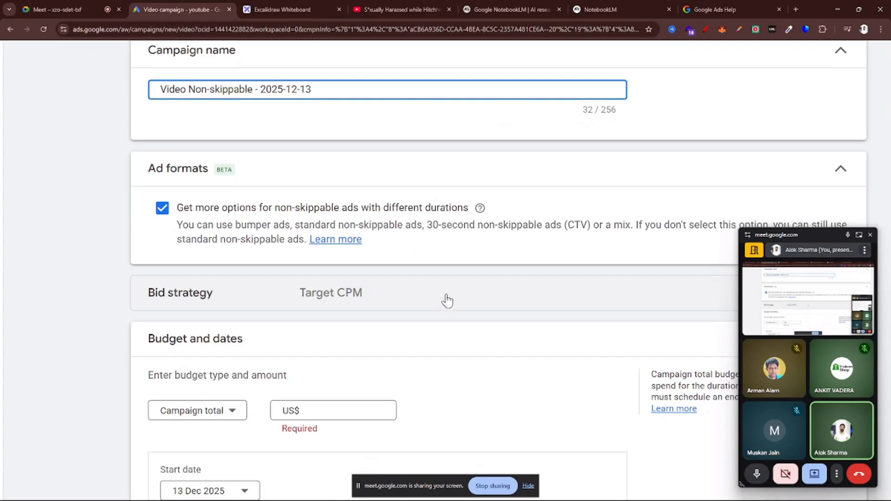
scroll(446, 301, "down", 3)
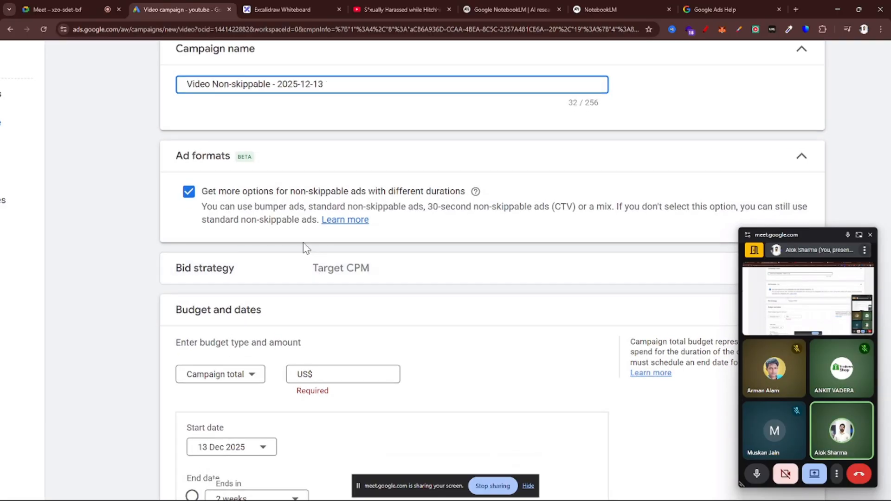
scroll(320, 235, "up", 4)
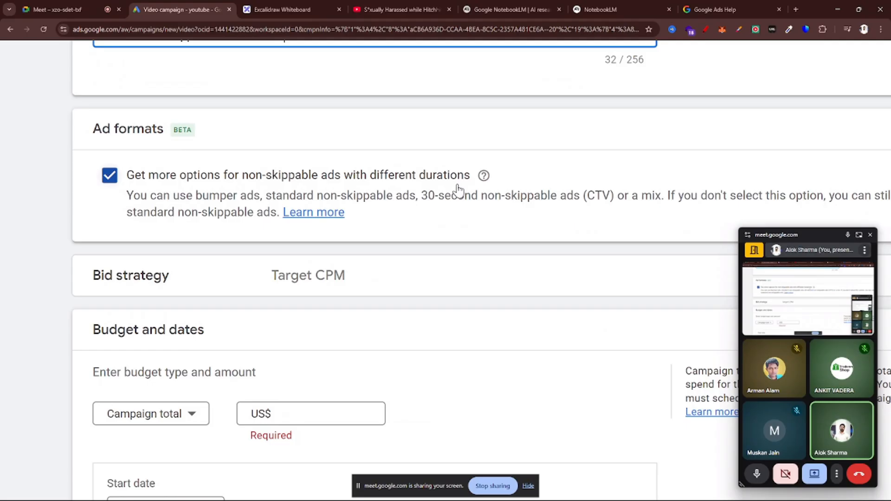
scroll(457, 190, "down", 3)
left_click(221, 177)
scroll(486, 224, "down", 1)
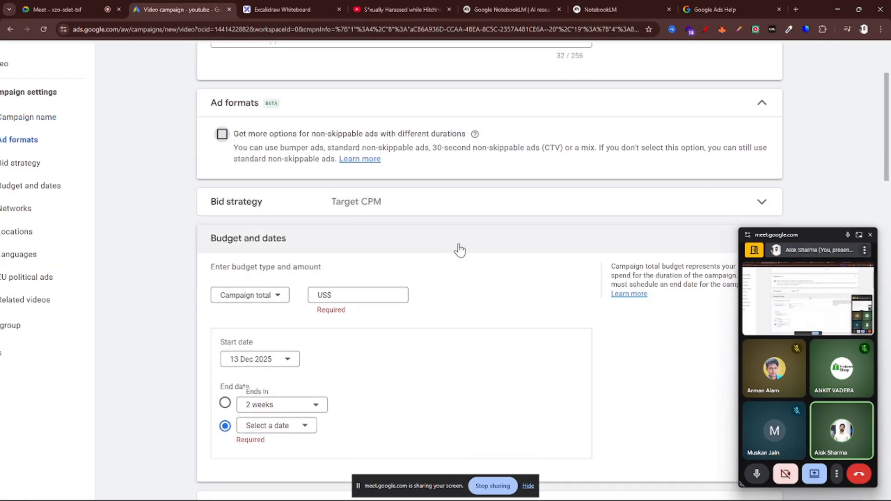
Expand the Bid strategy section and review the Target CPM selection and the bid strategies unavailable for this campaign
left_click(484, 217)
scroll(284, 273, "up", 3)
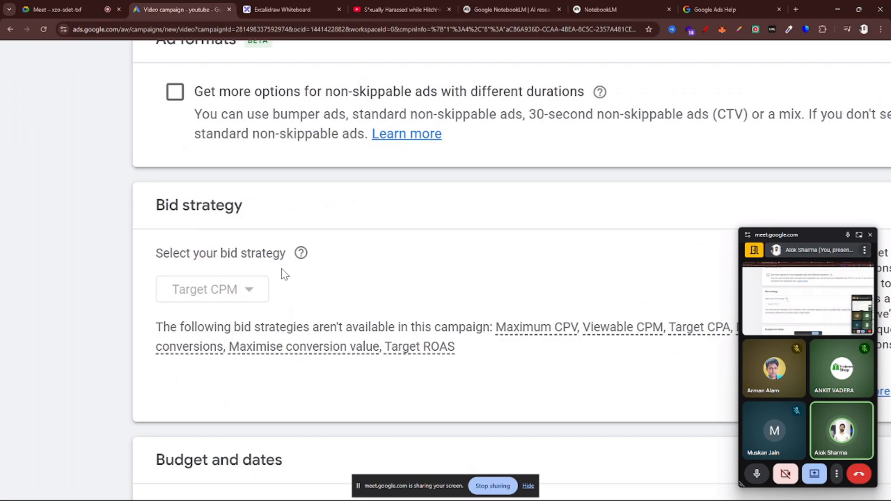
scroll(218, 310, "up", 3)
scroll(219, 310, "up", 1)
scroll(218, 311, "down", 5)
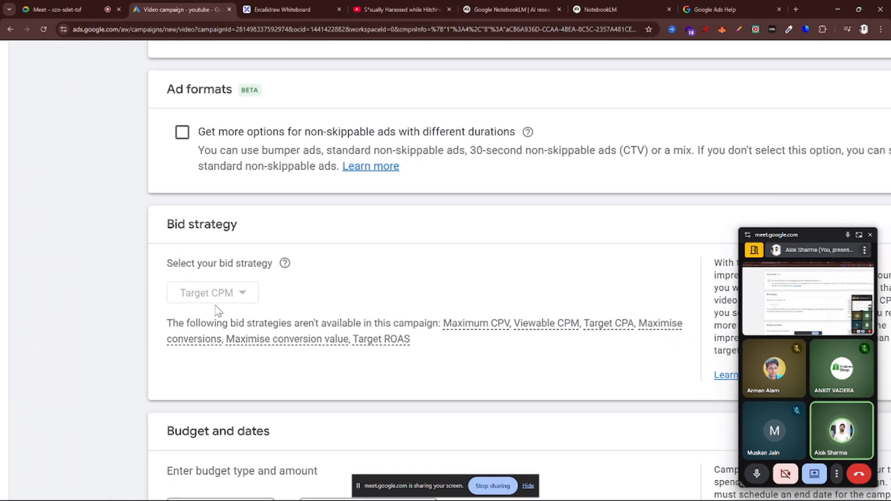
scroll(219, 311, "down", 5)
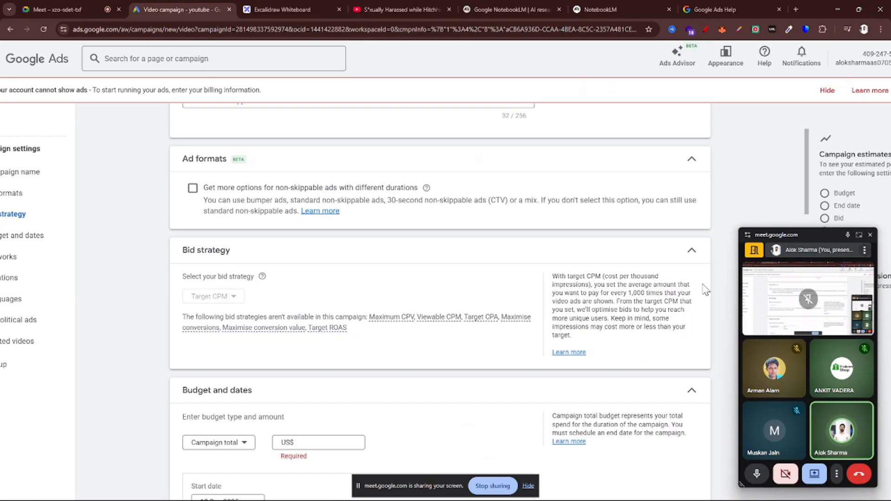
Highlight "cost per thousand impressions" in the Target CPM explanation beside the bid strategy
scroll(704, 288, "up", 5)
scroll(694, 292, "up", 2)
left_click_drag(383, 259, 331, 278)
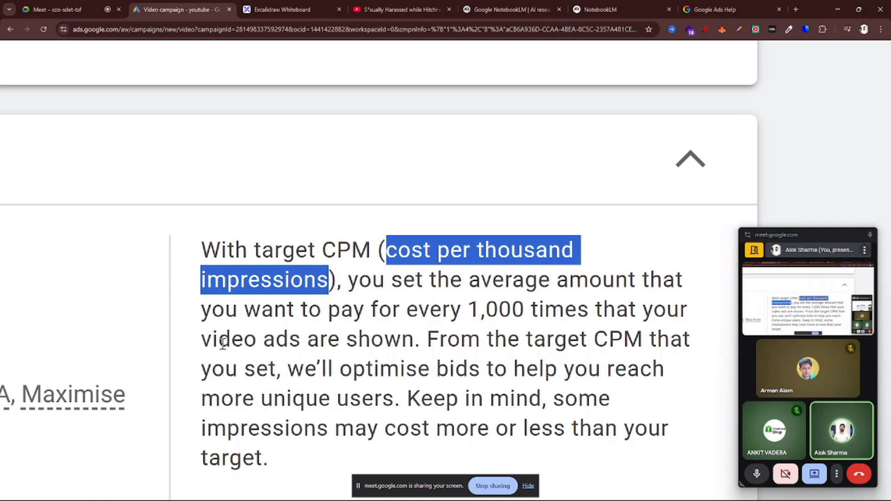
Switch to the Excalidraw whiteboard and start a text note reading "CPV -" in an empty area of the canvas
left_click(279, 5)
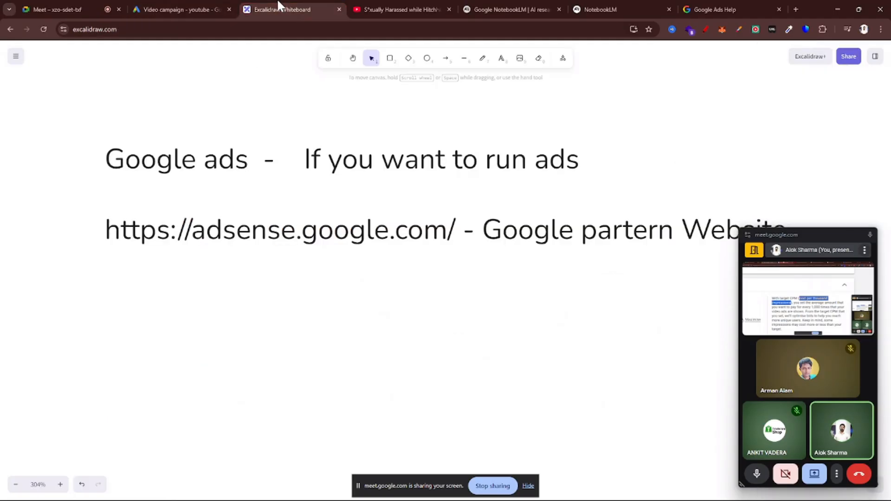
scroll(399, 281, "down", 5)
scroll(436, 272, "left", 8)
scroll(441, 271, "up", 8)
scroll(441, 271, "left", 5)
scroll(441, 270, "right", 7)
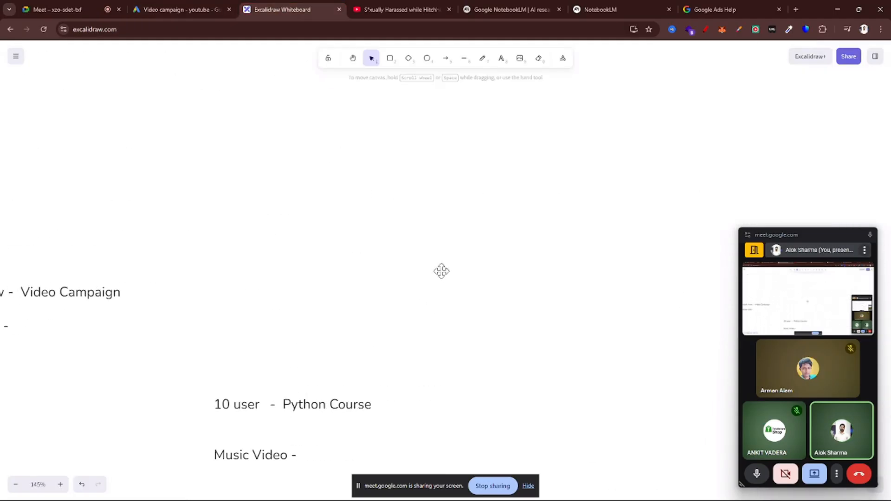
left_click(500, 59)
left_click(353, 144)
type("p ")
type("CP")
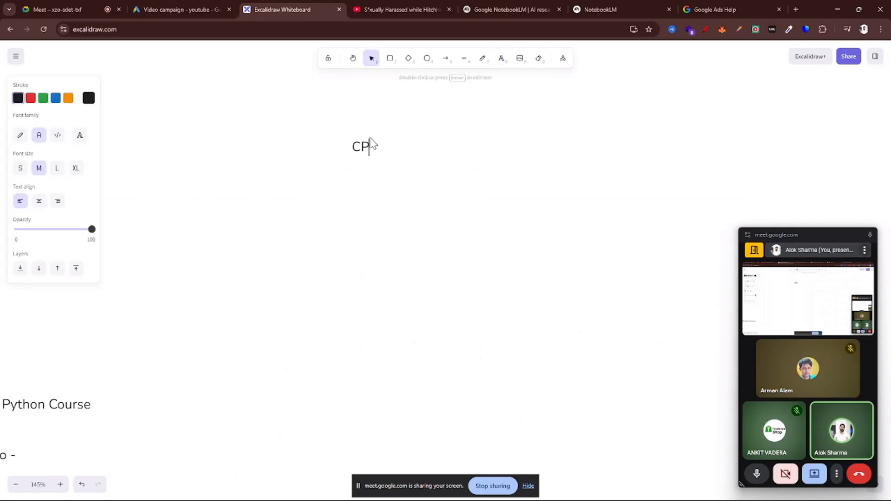
type("V")
scroll(371, 141, "up", 10)
type("-  ")
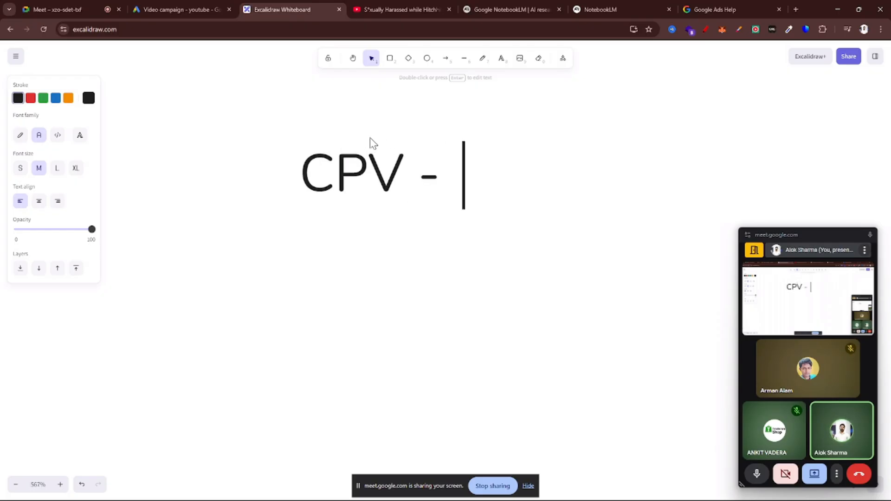
type("p")
Add "Per View" as the meaning of CPV in the whiteboard text
key("BackSpace")
type("pE")
key("BackSpace")
key("BackSpace")
type("Per")
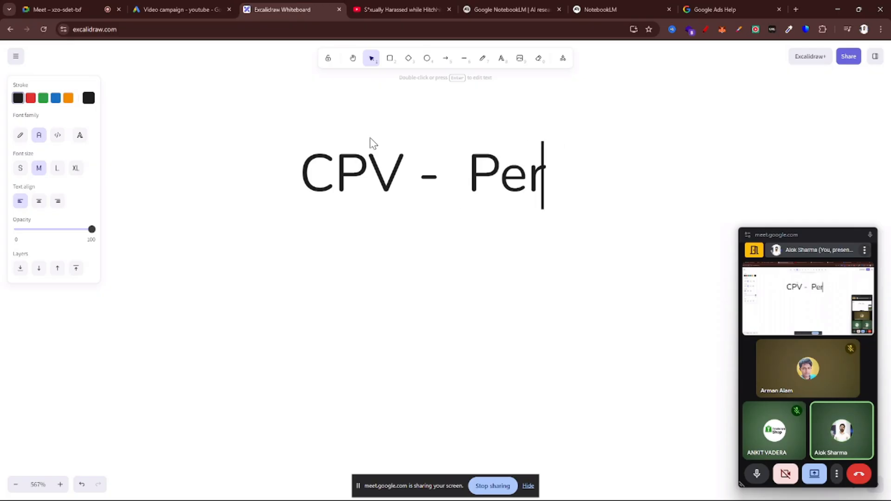
type(" View")
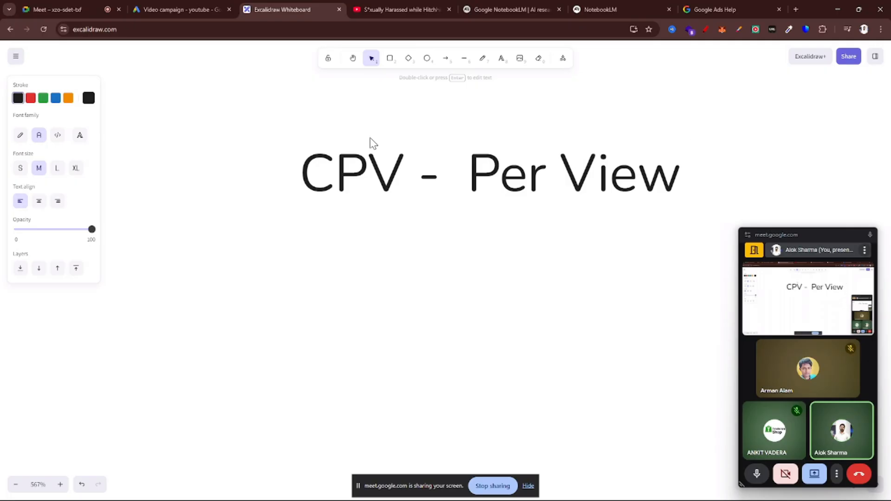
type(" - 10")
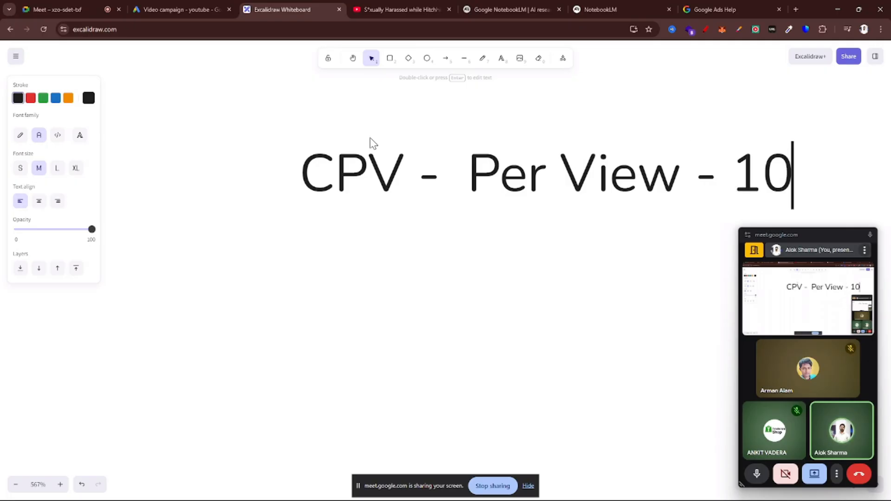
Extend the CPV line of the whiteboard note with " - 1 rup" after "Per View"
key("BackSpace")
key("BackSpace")
type("1")
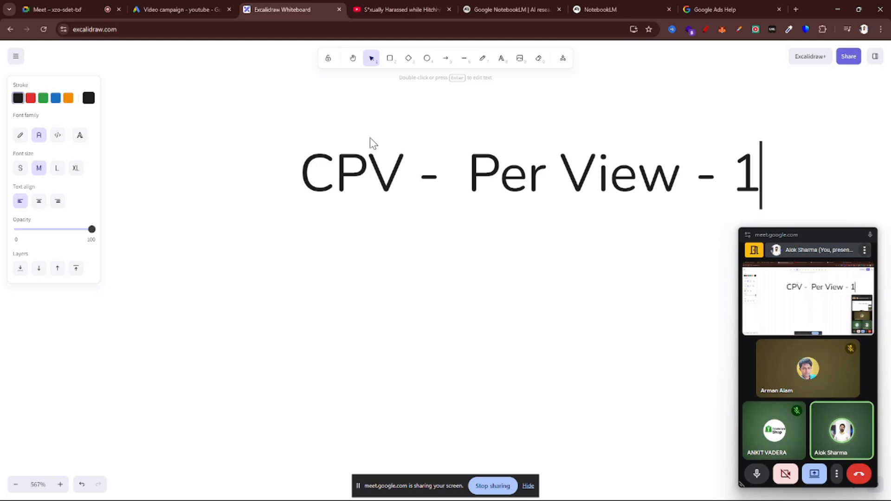
type(" rup")
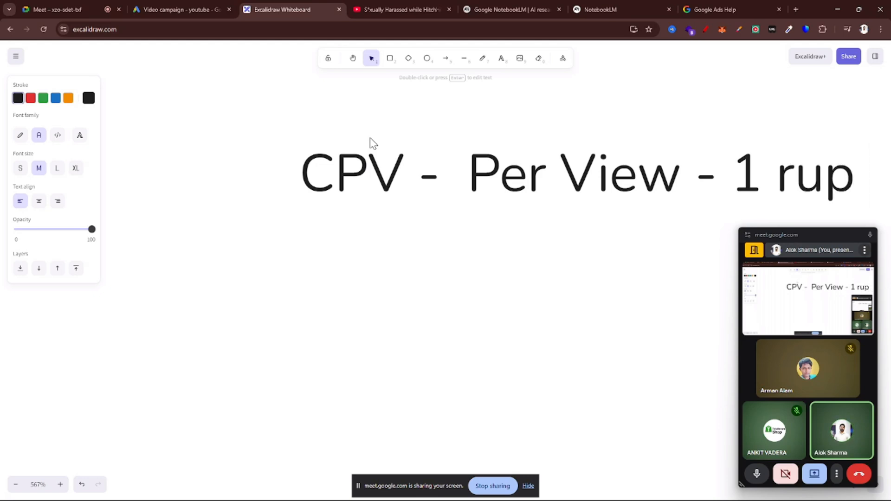
Start a second line in the whiteboard note reading "CPM -"
key("Return")
type("c")
key("BackSpace")
type("c")
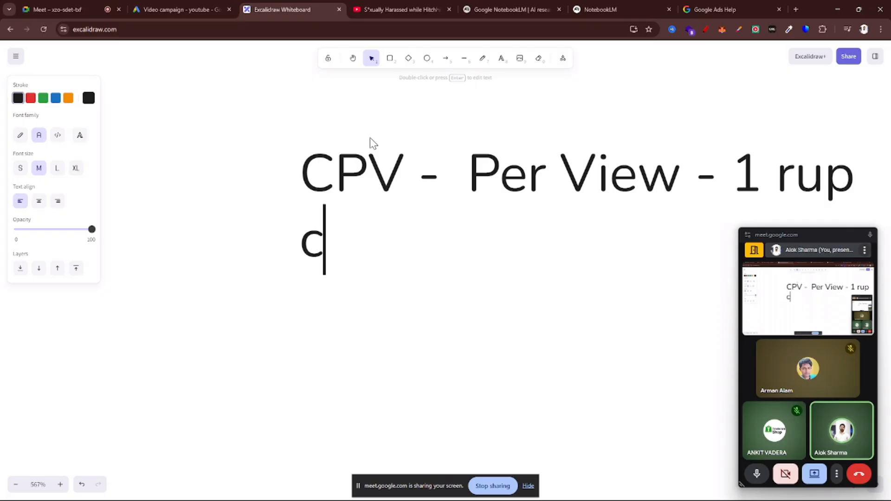
key("BackSpace")
type("CPM -")
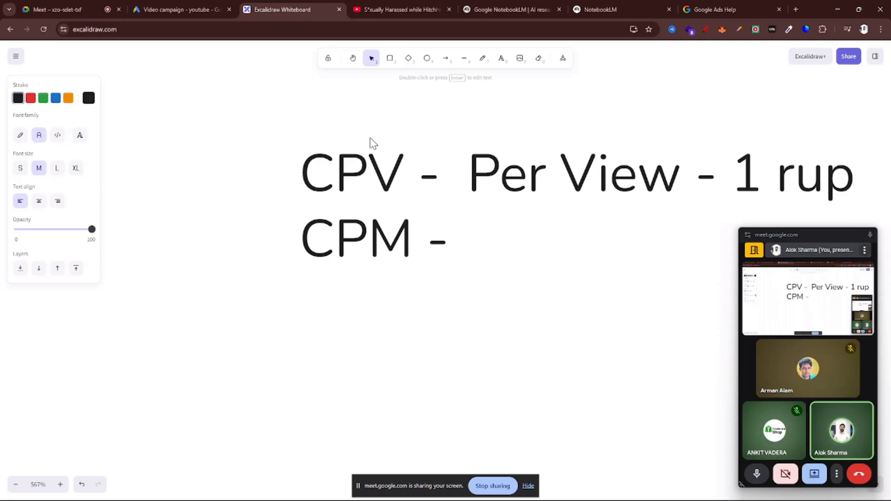
Add "1000 Impression" as the meaning of CPM and highlight the word "Impression"
type("1")
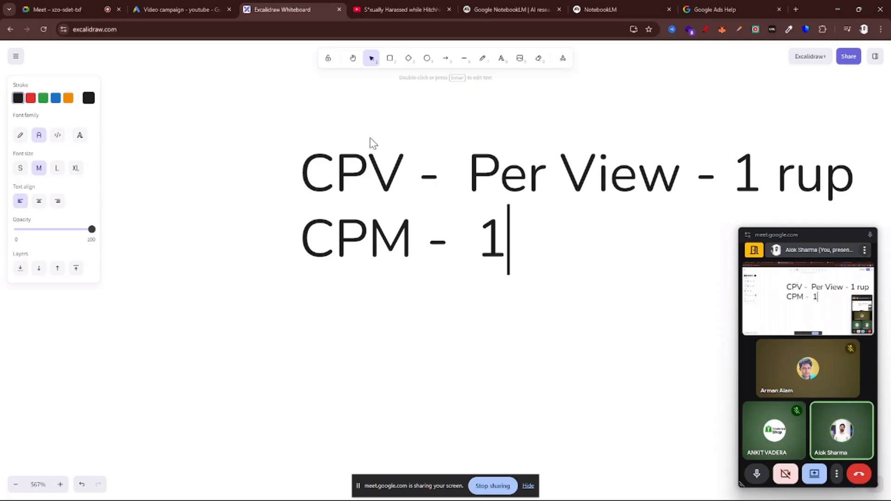
key("BackSpace")
type("1000 ")
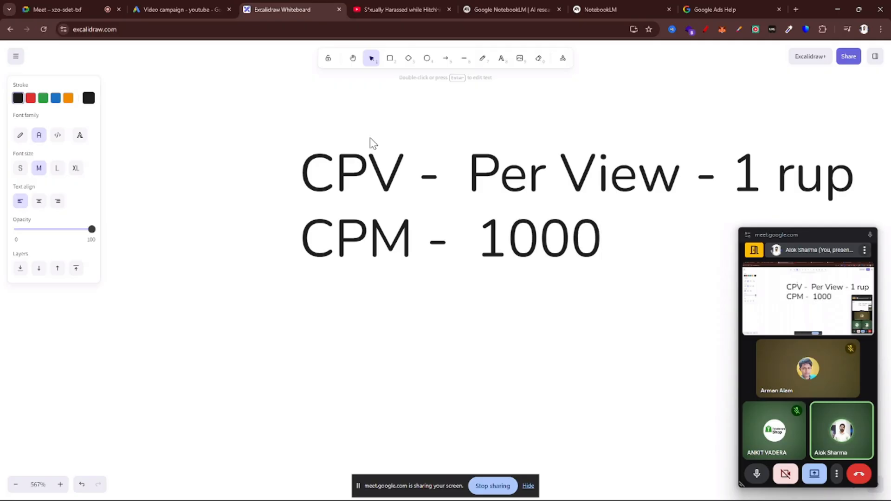
type("iM")
key("BackSpace")
key("BackSpace")
type("Im")
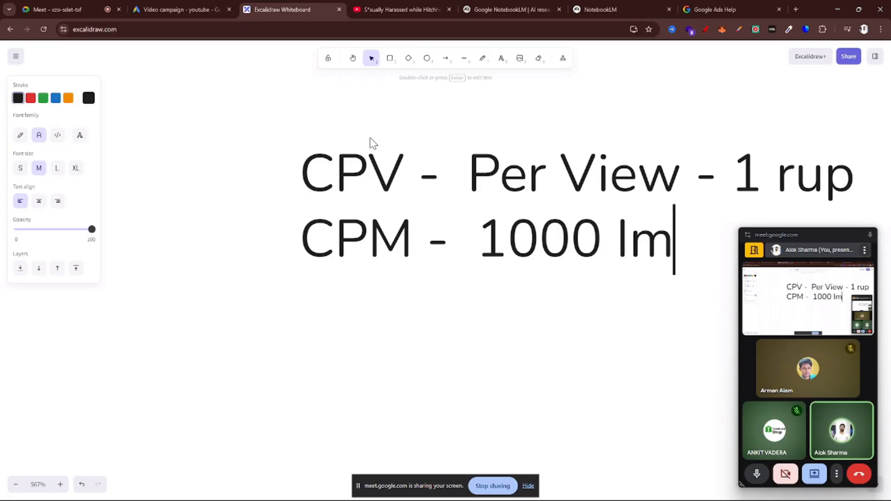
type("pressions")
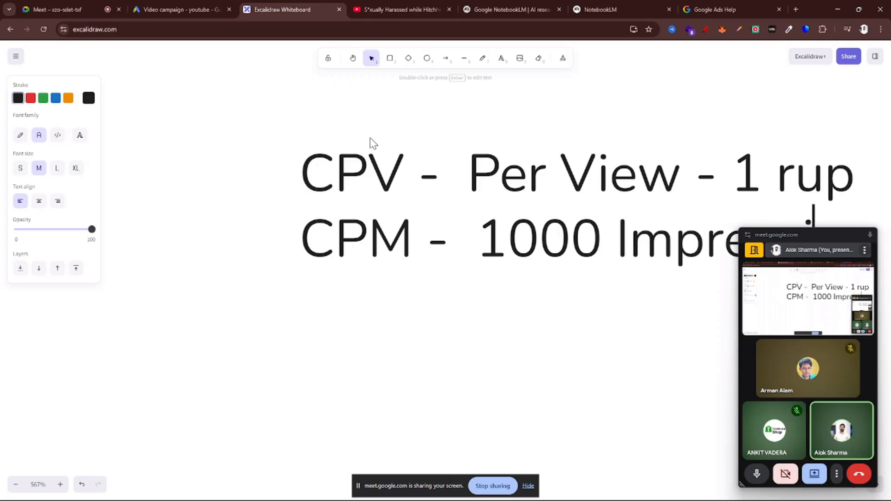
scroll(370, 143, "right", 4)
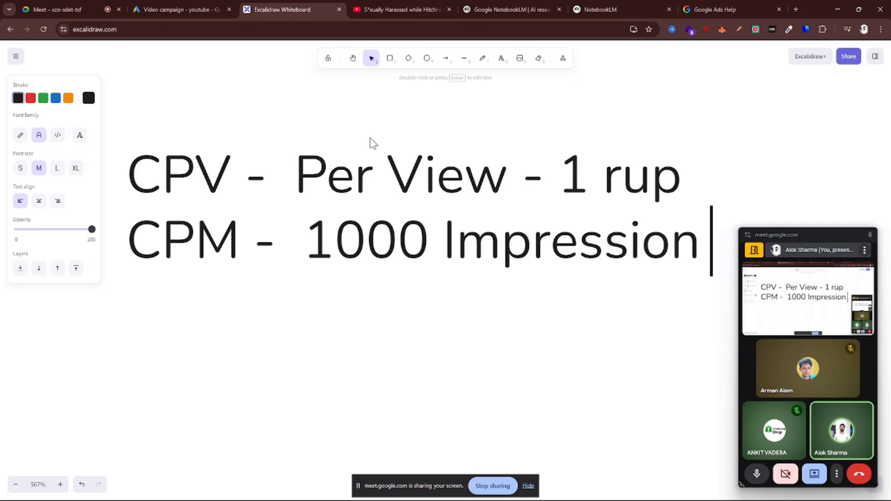
scroll(370, 143, "down", 1)
left_click_drag(436, 228, 676, 227)
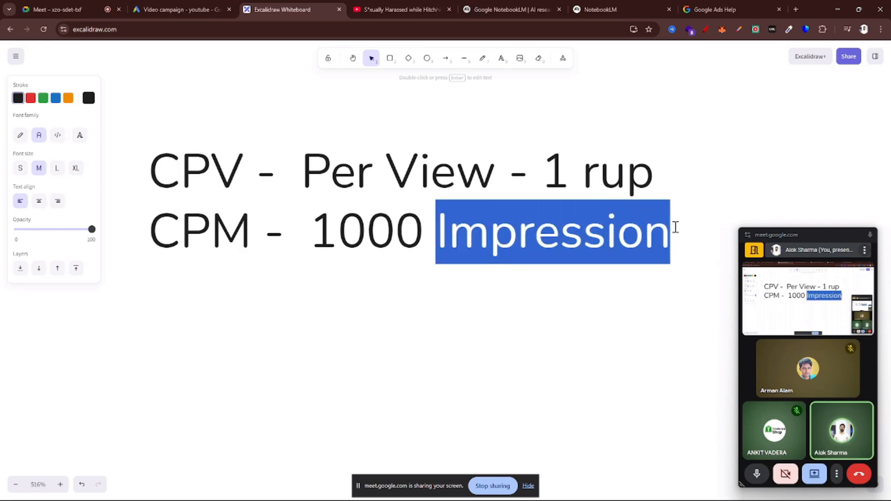
Switch to YouTube, go to its home page and circle the sponsored ClickUp ad in red with the screen pen
left_click(431, 8)
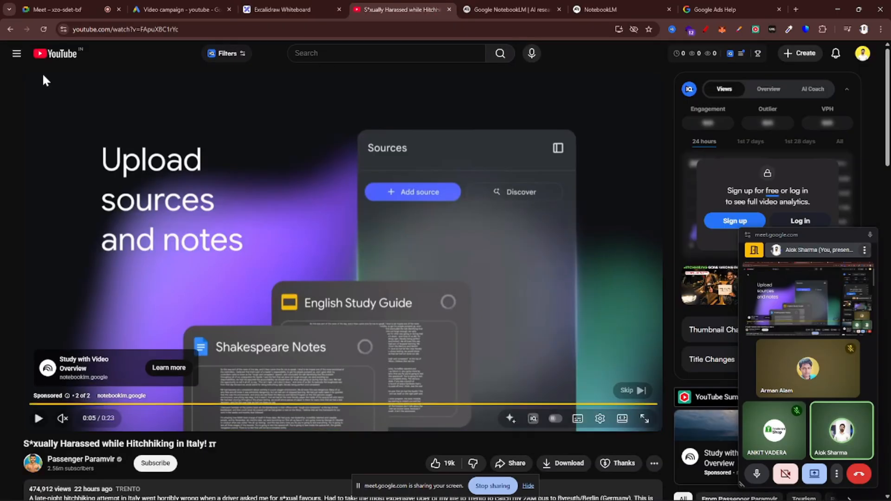
left_click(54, 53)
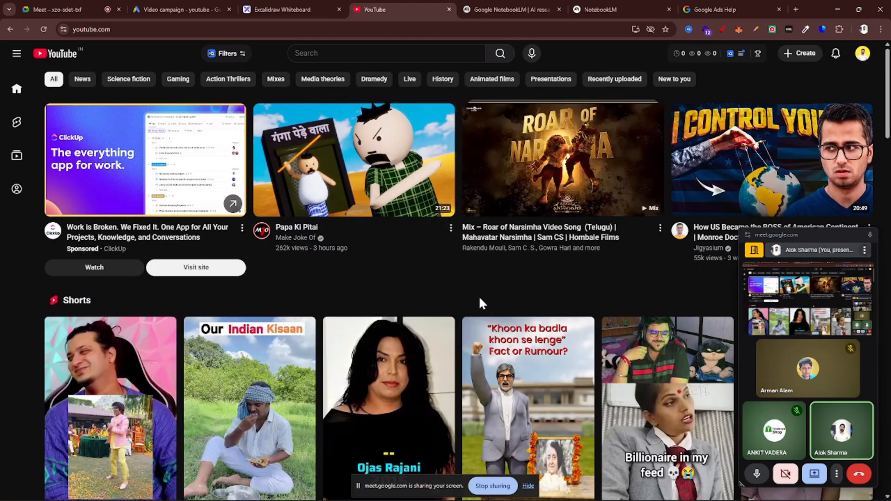
scroll(479, 302, "down", 4)
scroll(480, 304, "up", 4)
left_click(723, 29)
mouse_move(52, 89)
left_mouse_down()
mouse_move(53, 287)
mouse_move(260, 187)
mouse_move(229, 90)
mouse_move(75, 85)
left_mouse_up()
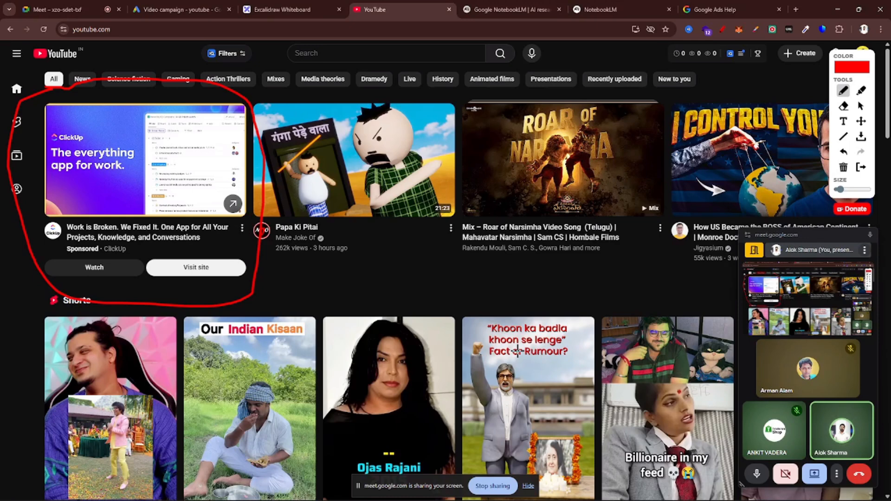
Circle the sponsored Vultr ad further down the YouTube home feed in red
scroll(517, 350, "down", 2)
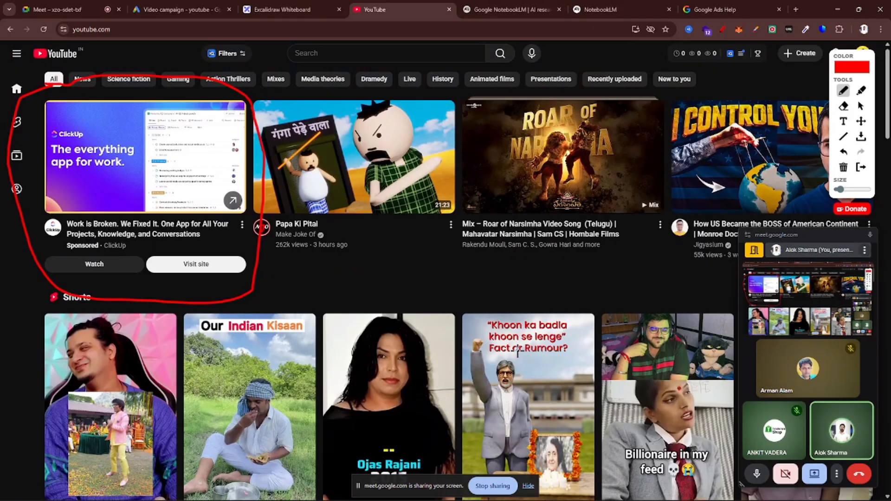
scroll(518, 350, "down", 4)
scroll(517, 350, "down", 5)
scroll(492, 240, "up", 2)
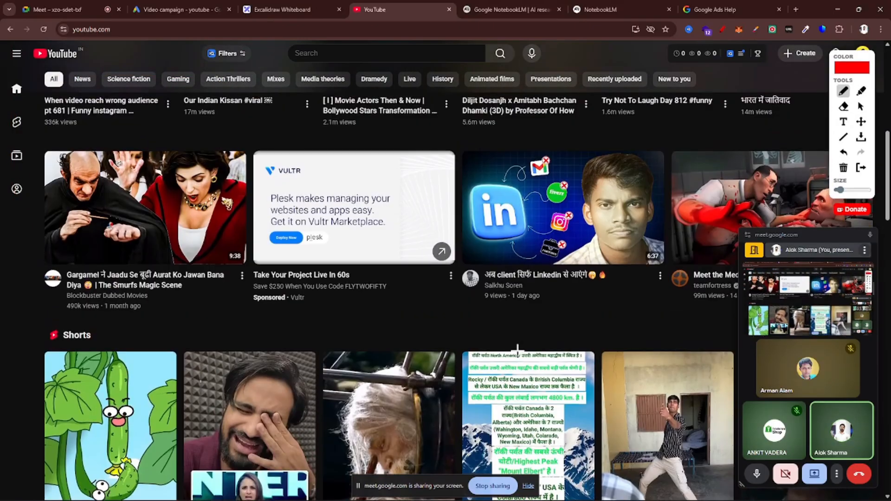
mouse_move(330, 125)
left_mouse_down()
mouse_move(242, 131)
mouse_move(225, 200)
mouse_move(234, 316)
mouse_move(464, 304)
mouse_move(469, 135)
mouse_move(316, 134)
left_mouse_up()
Circle the sponsored Japanese Google ad further down the home feed in red
scroll(500, 289, "down", 1)
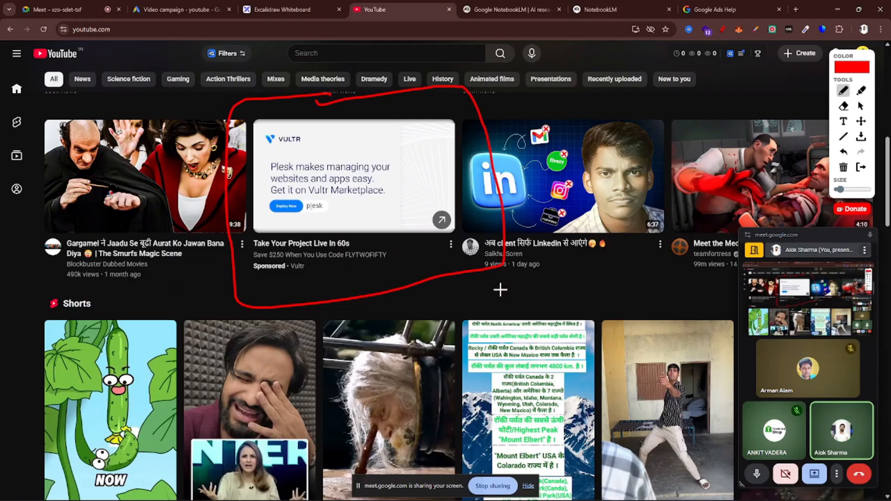
scroll(500, 290, "down", 1)
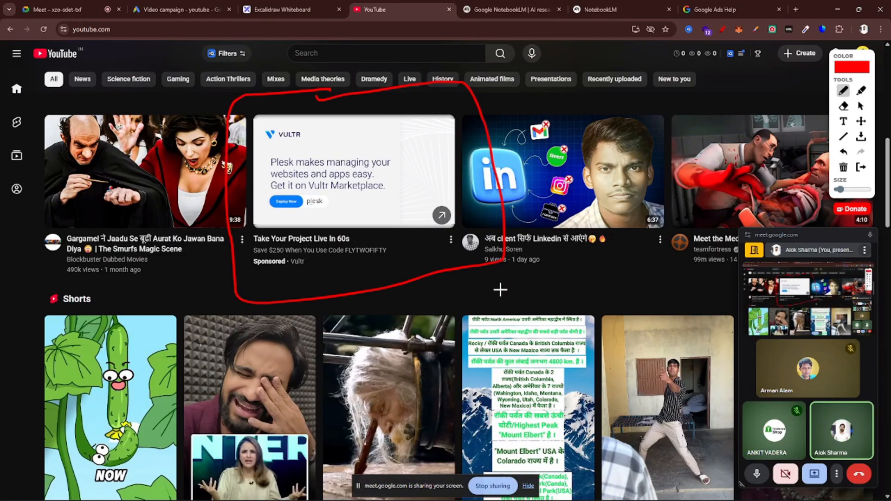
scroll(500, 289, "down", 8)
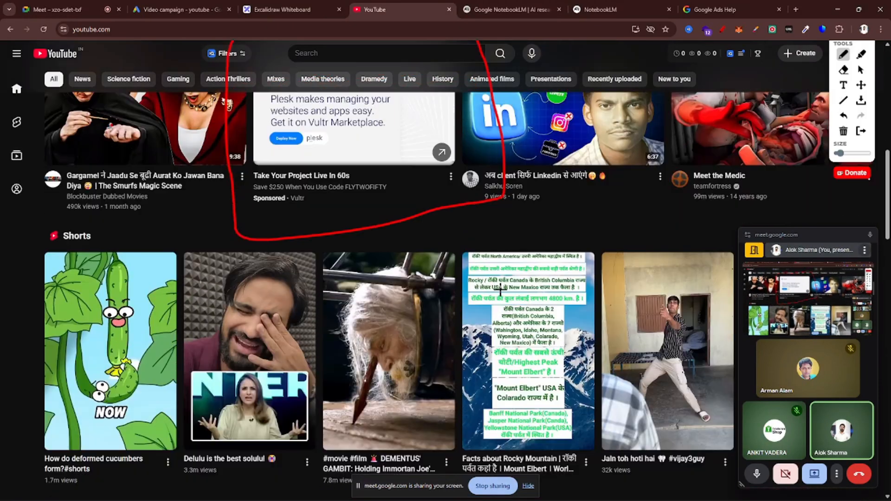
scroll(500, 290, "down", 5)
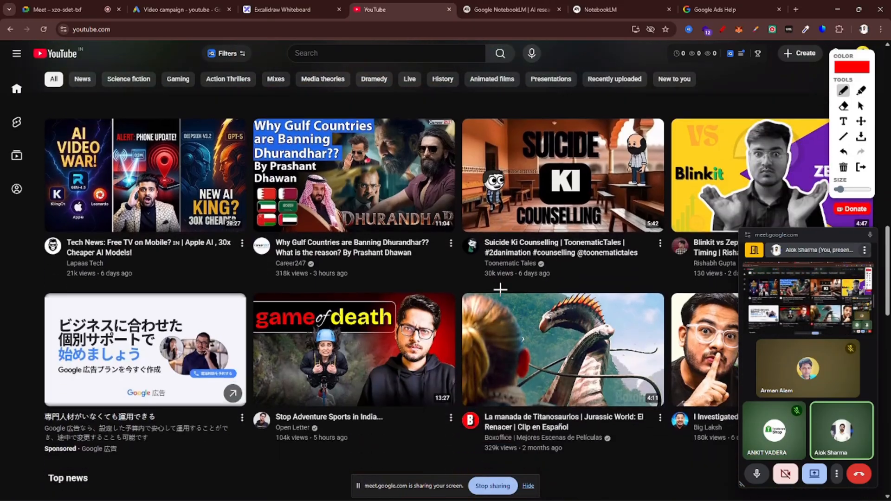
mouse_move(148, 212)
left_mouse_down()
mouse_move(88, 212)
mouse_move(13, 343)
mouse_move(28, 412)
mouse_move(258, 343)
mouse_move(224, 199)
mouse_move(124, 208)
left_mouse_up()
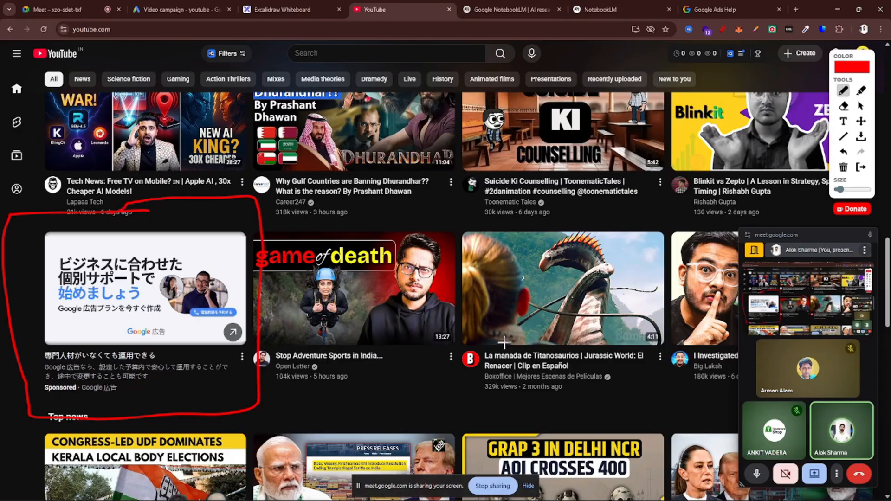
Stop drawing, open the video of the sponsored ClickUp ad and return to the YouTube home page
left_click(860, 106)
scroll(186, 290, "down", 6)
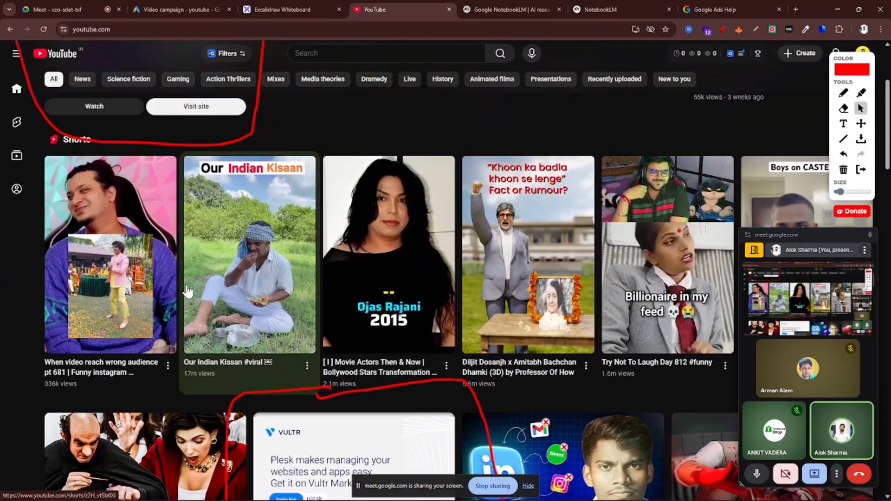
scroll(185, 290, "up", 4)
left_click(104, 271)
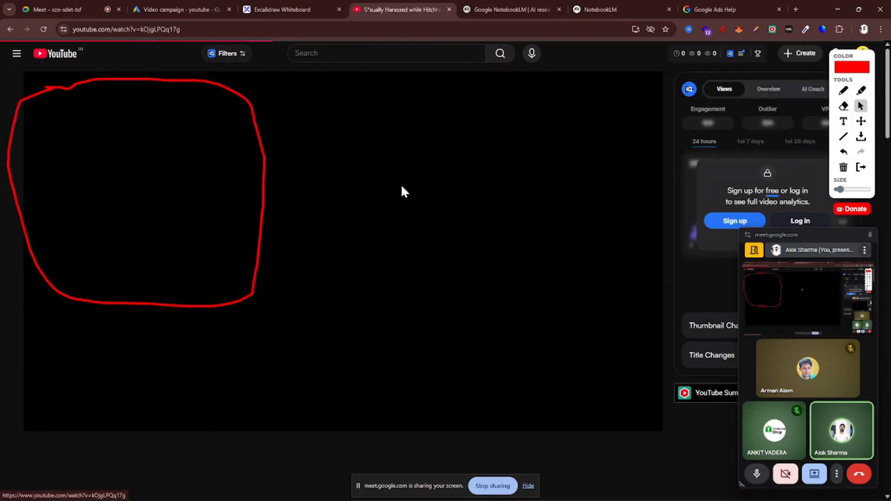
key("alt+Left")
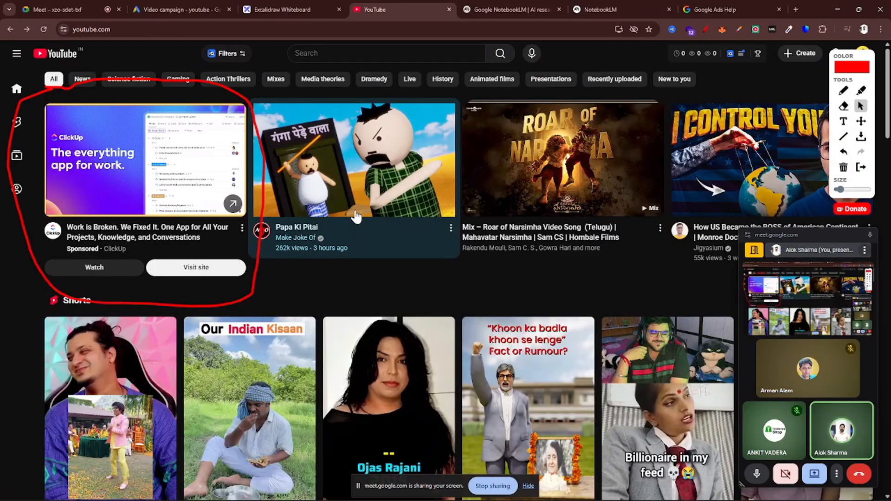
mouse_move(141, 214)
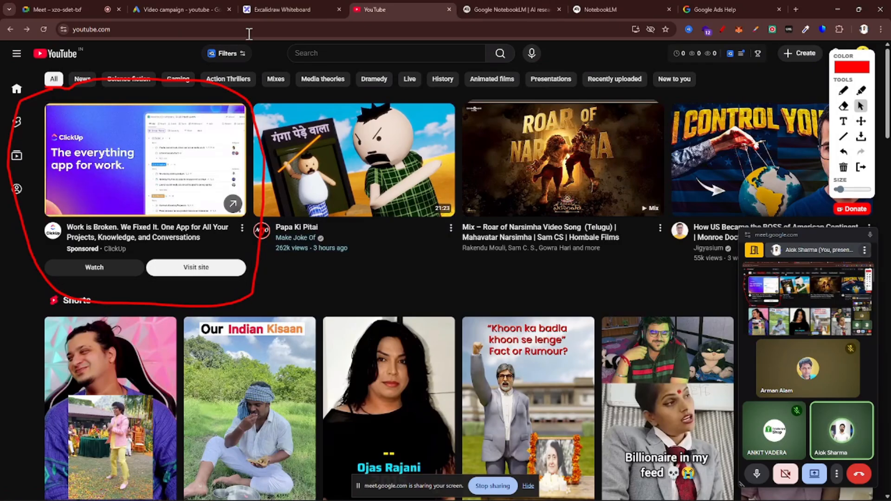
Return to the Excalidraw whiteboard and highlight "Impression", followed by "1000 Impression", in the CPM line
left_click(282, 10)
triple_click(521, 224)
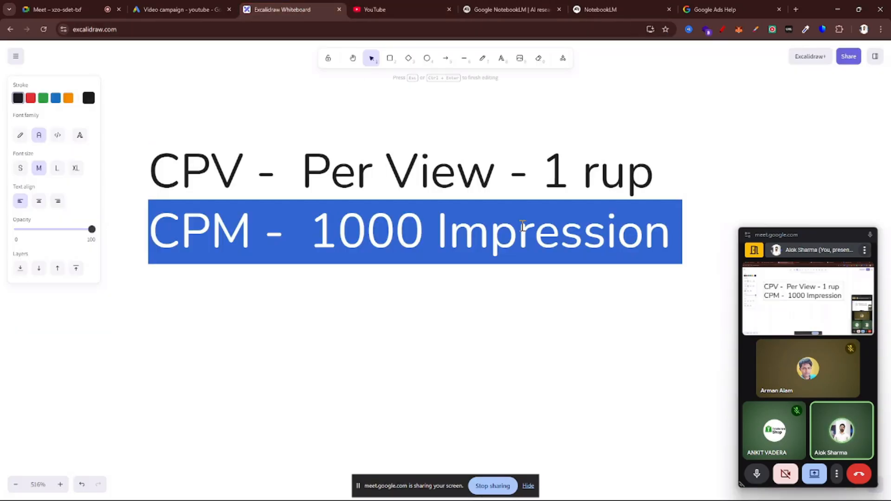
left_click(519, 225)
left_click_drag(433, 228, 725, 266)
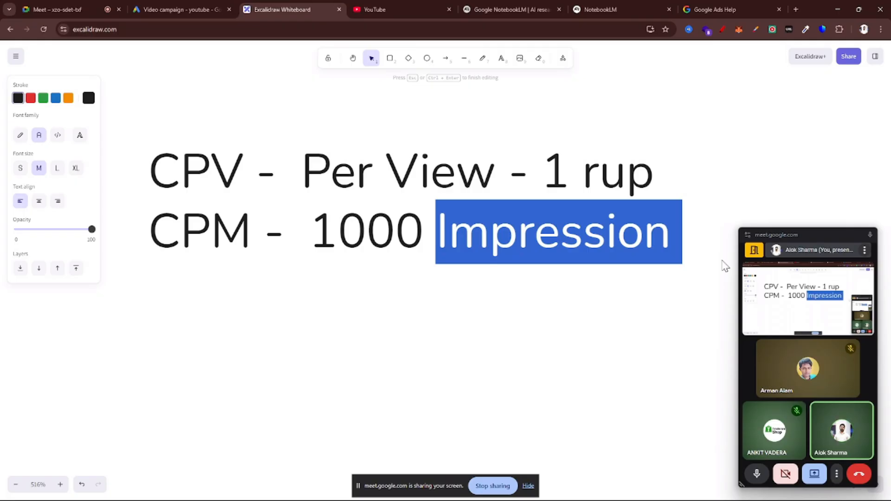
left_click(412, 234)
left_click_drag(304, 220, 716, 213)
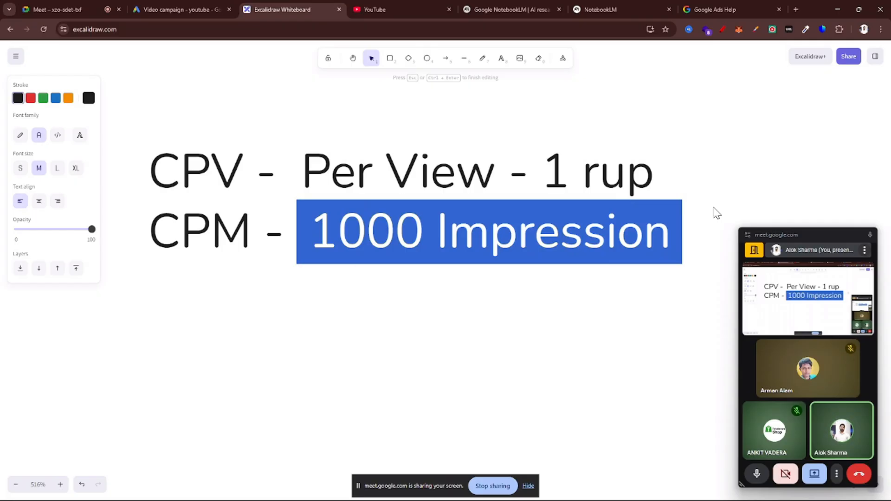
left_click(717, 212)
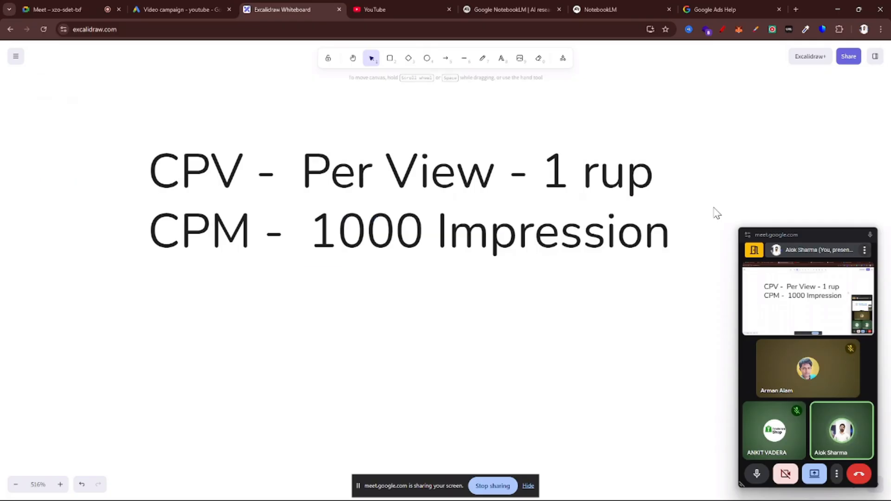
left_click(684, 221)
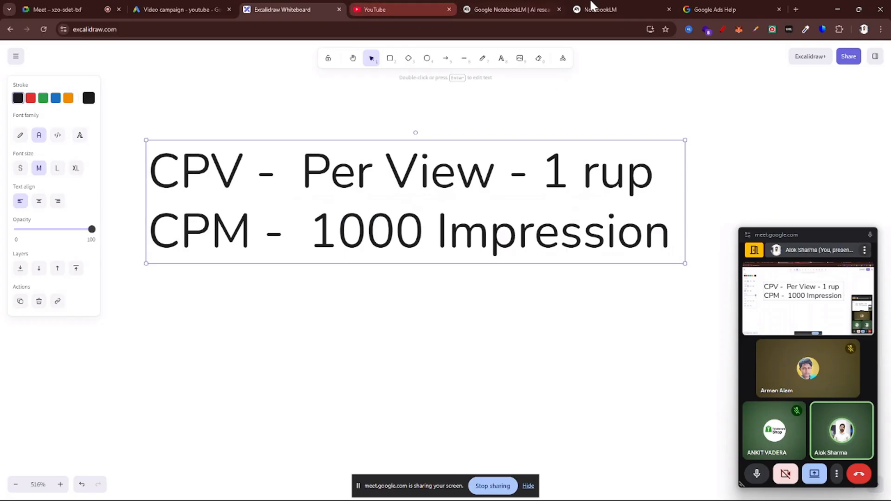
Return to the Google Ads campaign setup and set a daily budget of US$10.00
left_click(192, 4)
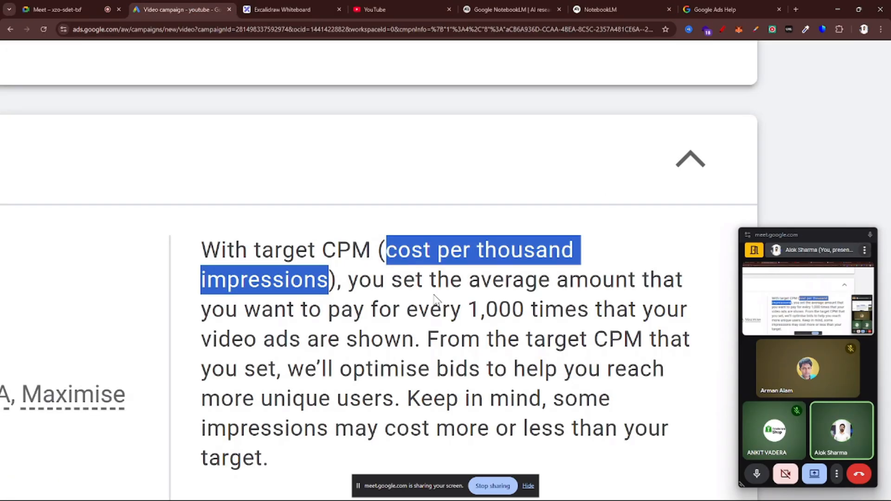
scroll(435, 297, "down", 1)
scroll(433, 294, "down", 3)
scroll(393, 300, "down", 5)
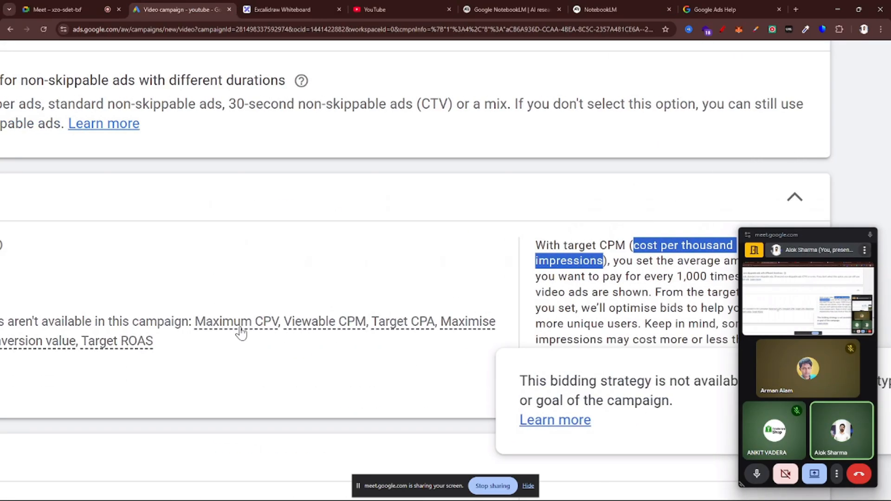
scroll(388, 319, "down", 5)
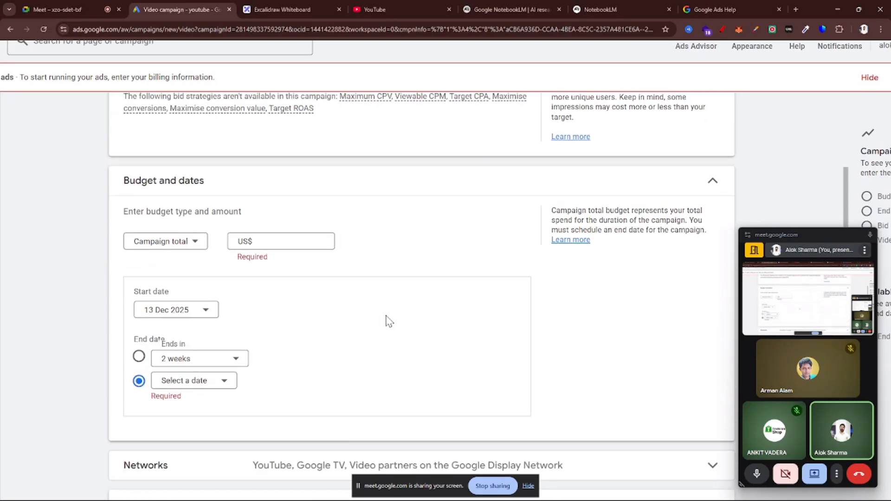
left_click(184, 237)
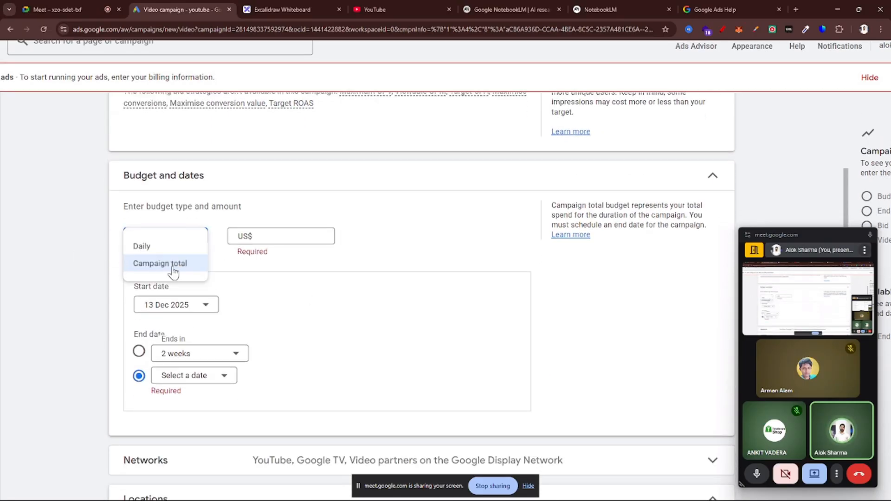
left_click(174, 246)
left_click(290, 234)
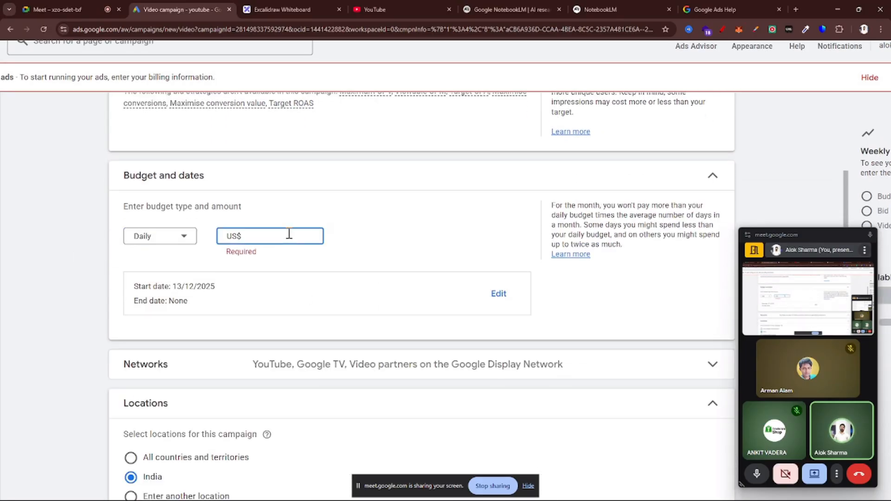
type("100")
key("BackSpace")
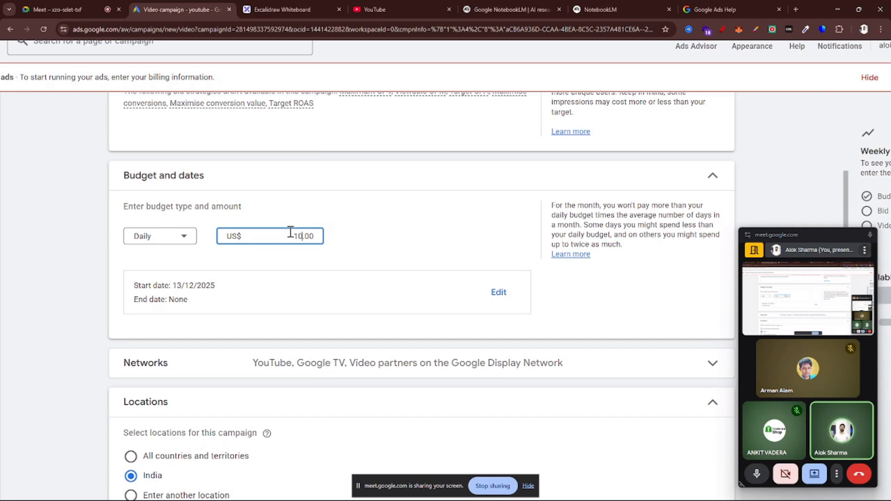
left_click(415, 230)
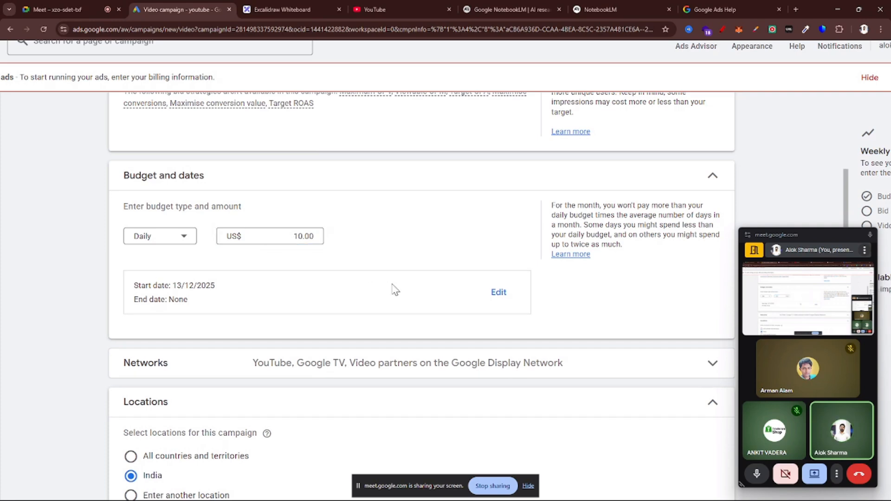
Review the campaign's network options and the choice of entering another location, keeping India selected
scroll(392, 284, "down", 2)
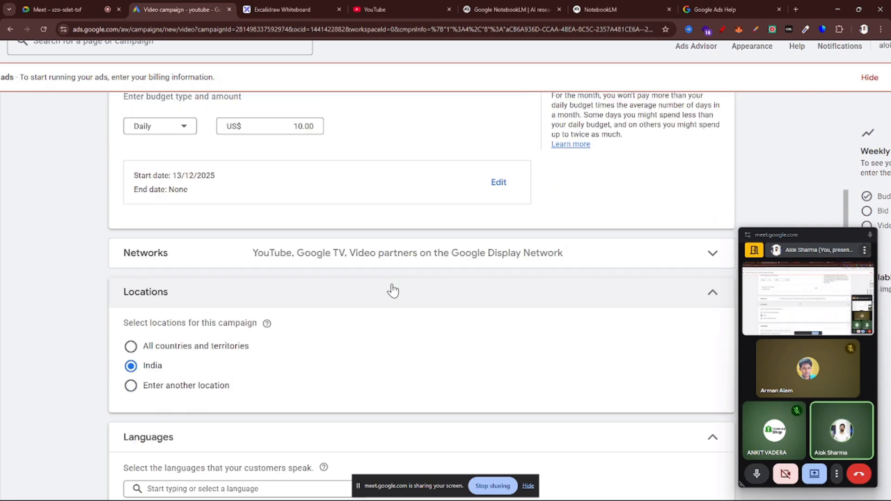
left_click(370, 258)
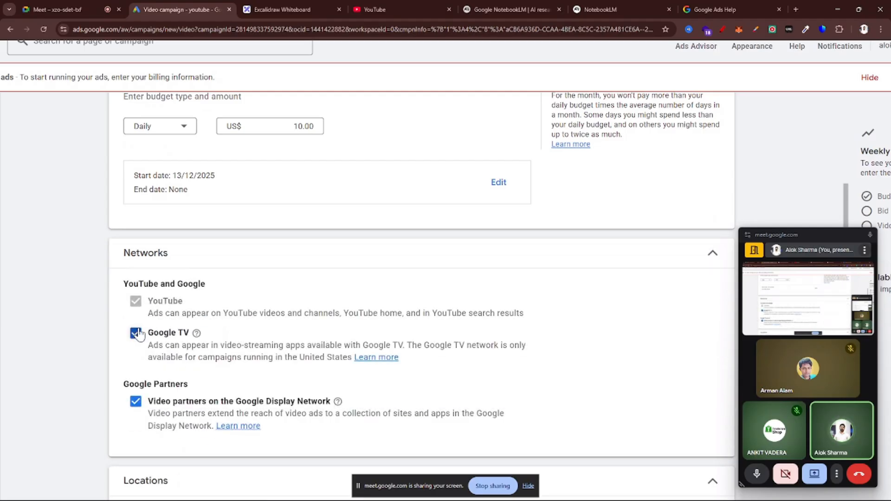
scroll(197, 338, "up", 3)
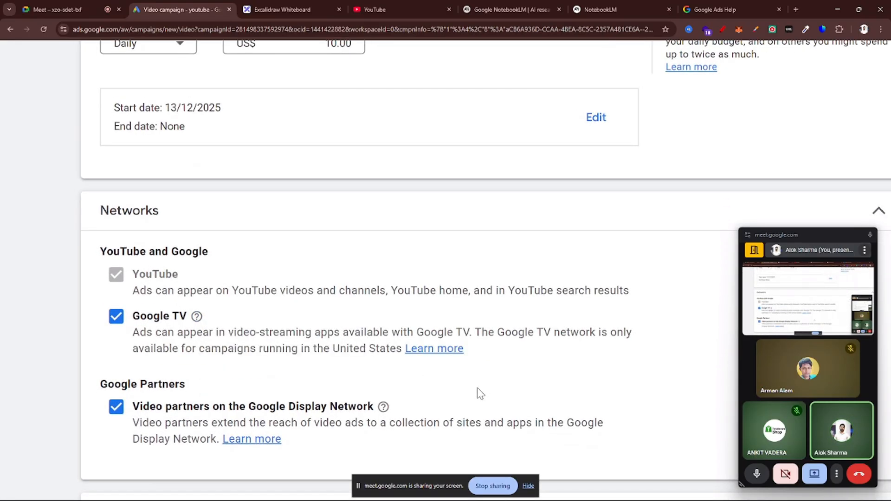
scroll(353, 389, "down", 3)
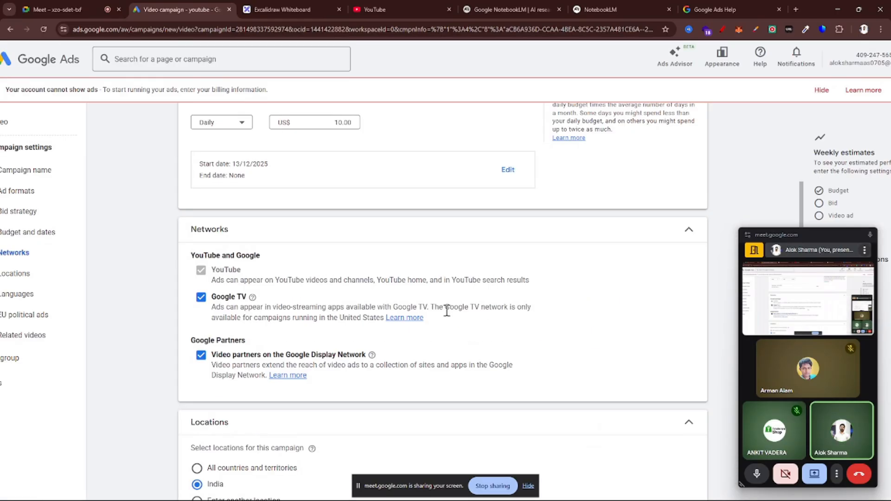
left_click(552, 237)
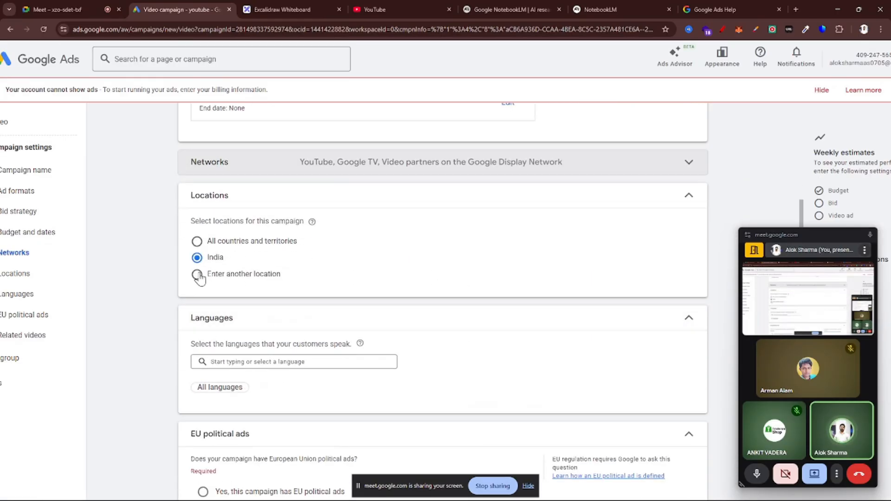
left_click(197, 275)
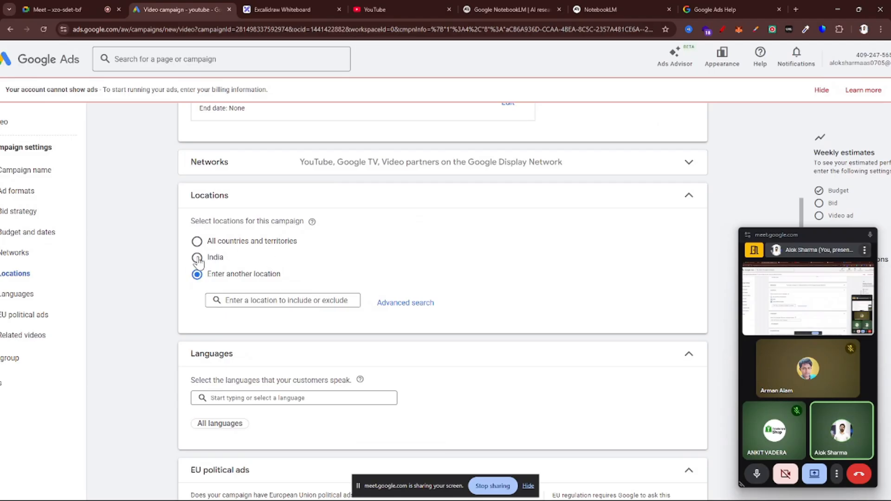
left_click(197, 258)
Add English as a language that the campaign's customers speak
scroll(342, 268, "down", 3)
left_click(269, 235)
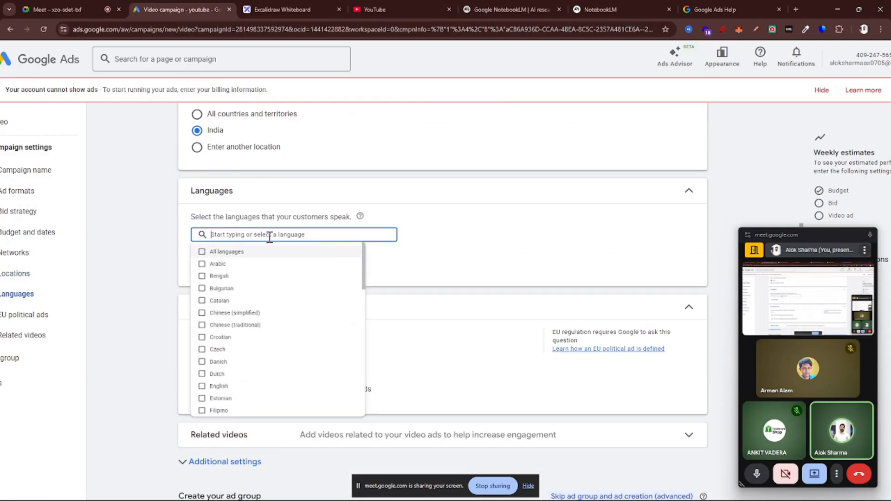
key("ctrl+plus")
key("ctrl+plus")
key("ctrl+plus")
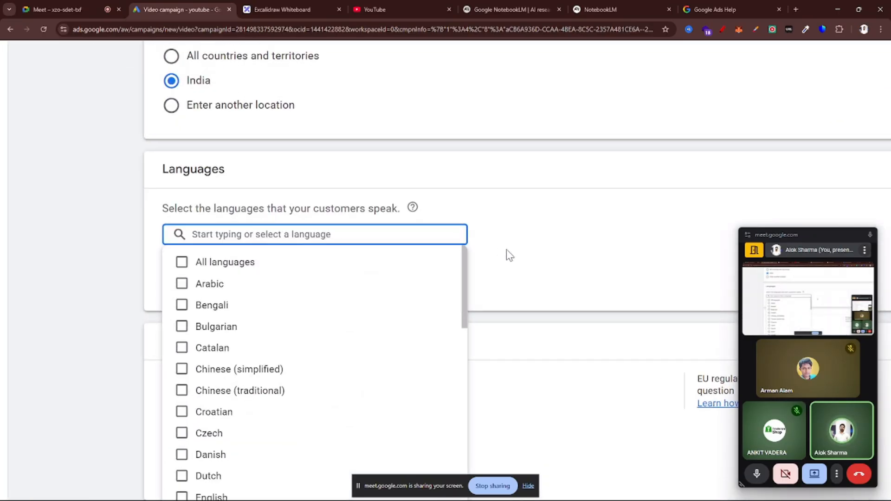
left_click(509, 255)
left_click(373, 234)
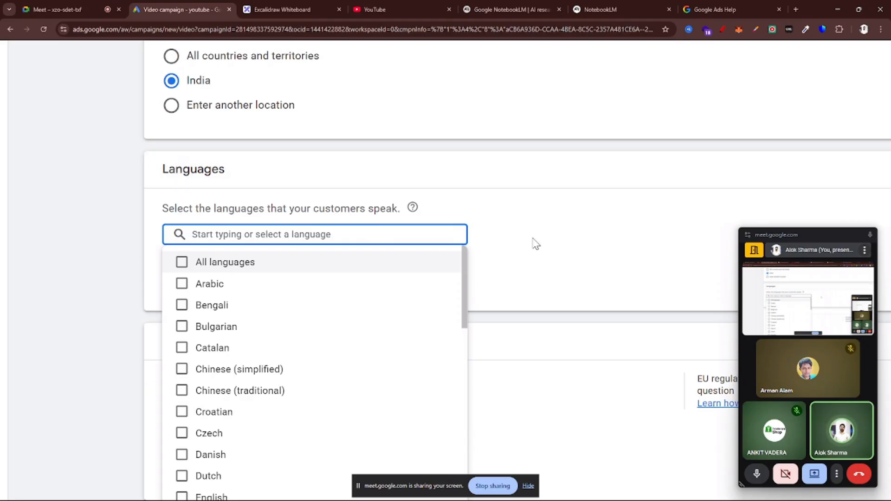
left_click(536, 243)
left_click(388, 235)
type("E")
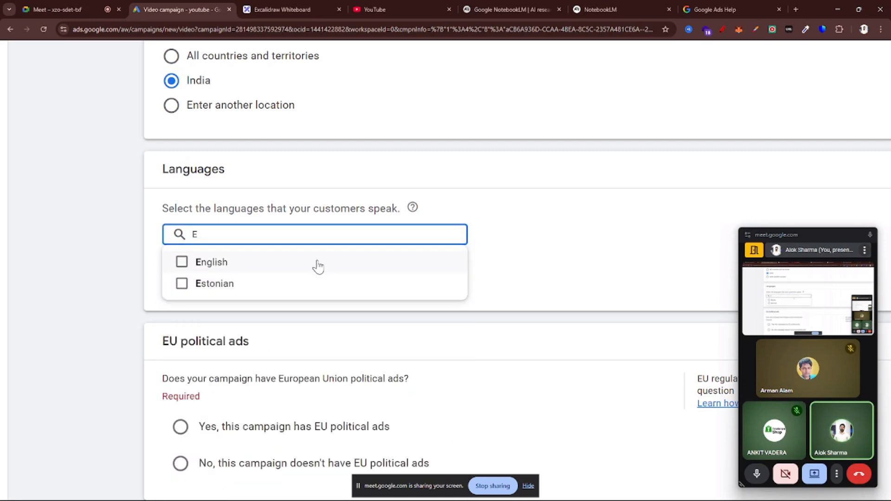
left_click(207, 266)
left_click(506, 260)
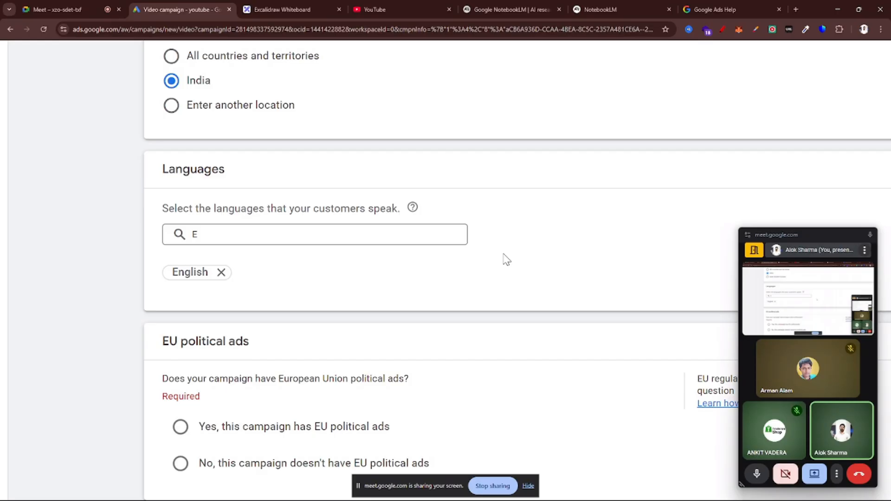
Add Hindi as a second customer language for the campaign
left_click(245, 236)
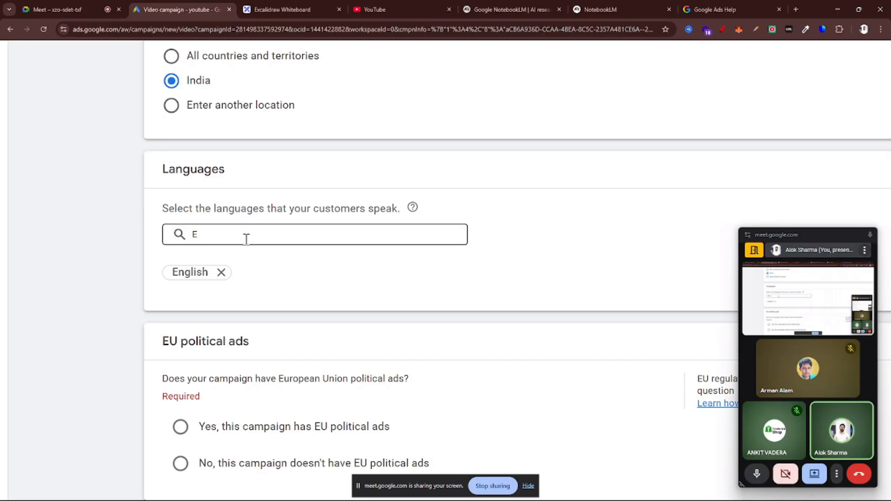
left_click(539, 232)
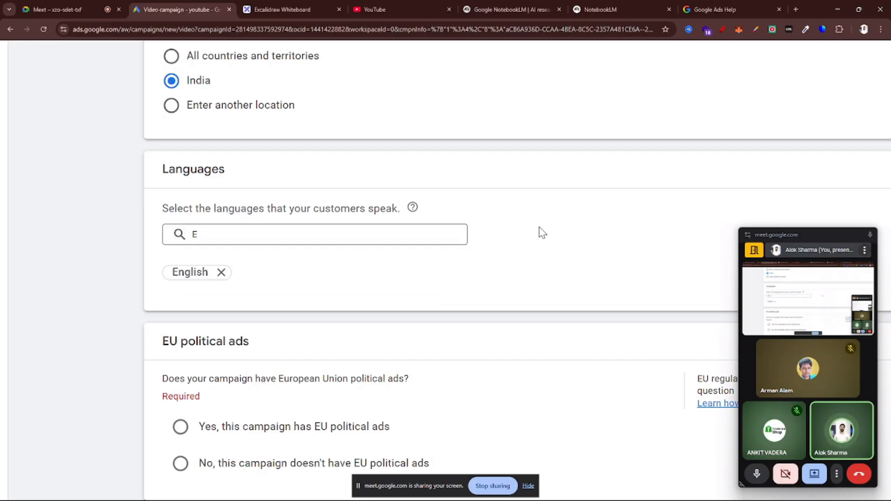
left_click(222, 238)
type("E")
key("BackSpace")
type("Hin")
left_click(197, 261)
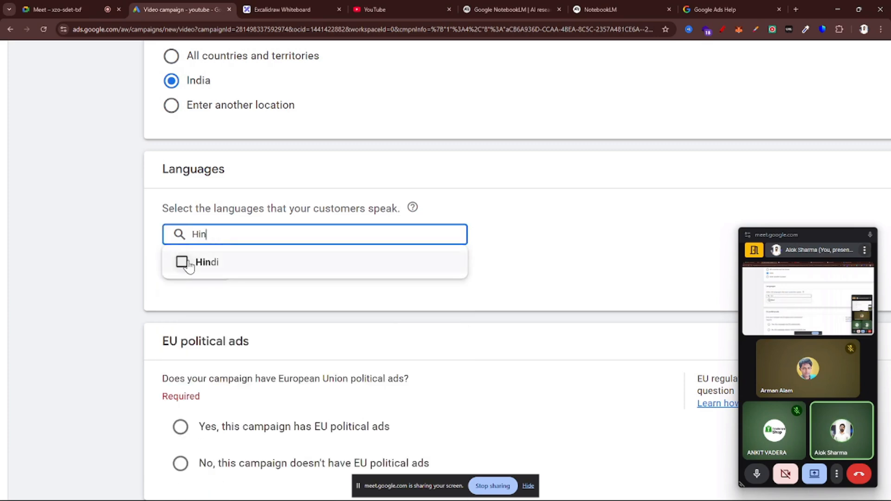
left_click(546, 281)
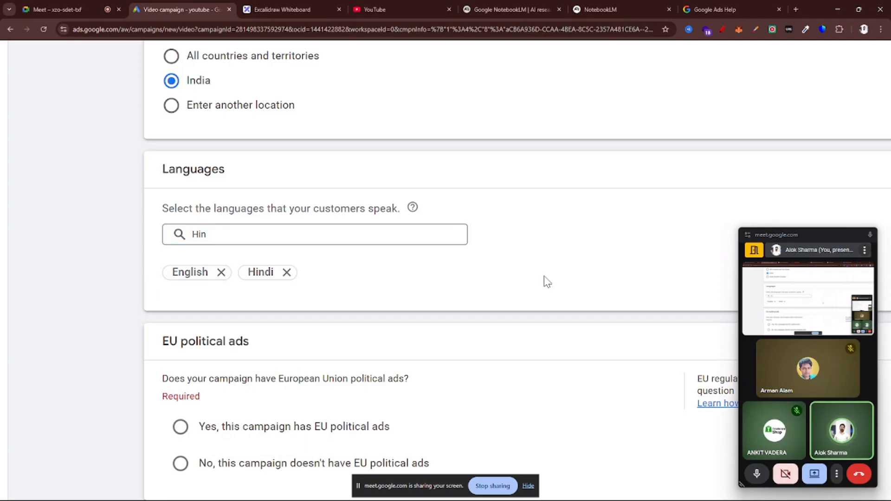
Declare that the campaign doesn't have EU political ads
scroll(547, 281, "down", 5)
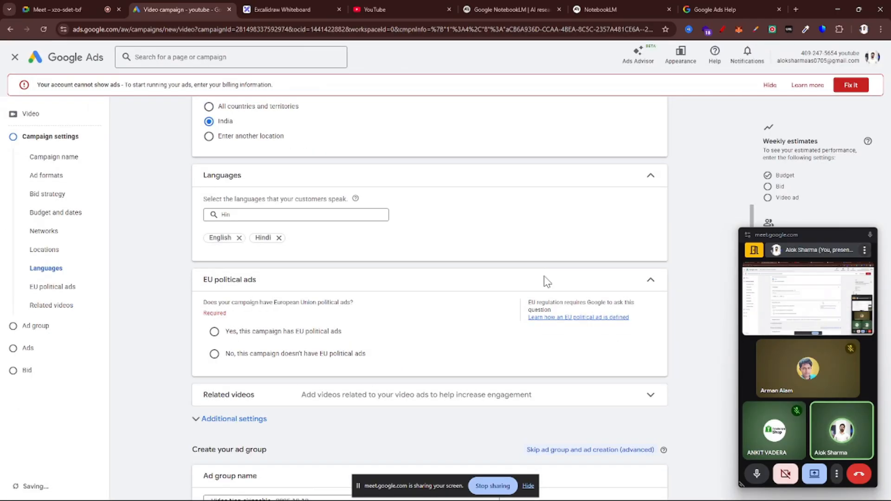
scroll(155, 258, "up", 2)
scroll(434, 310, "down", 2)
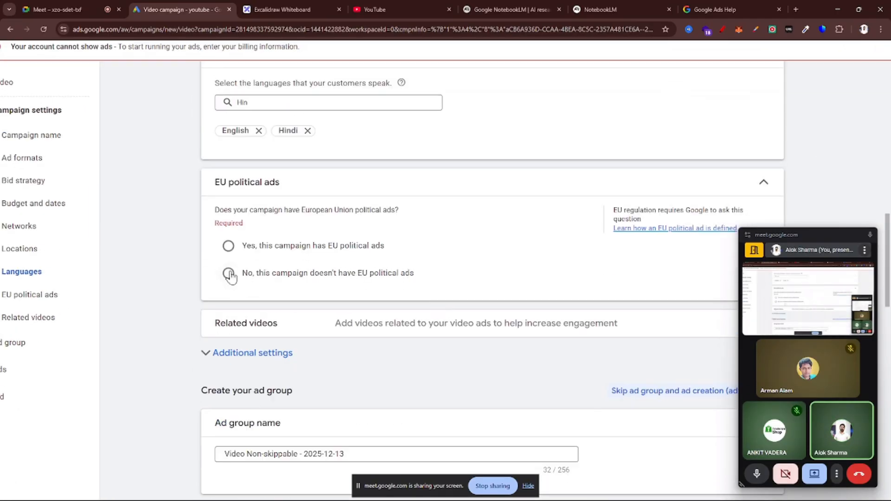
left_click(227, 273)
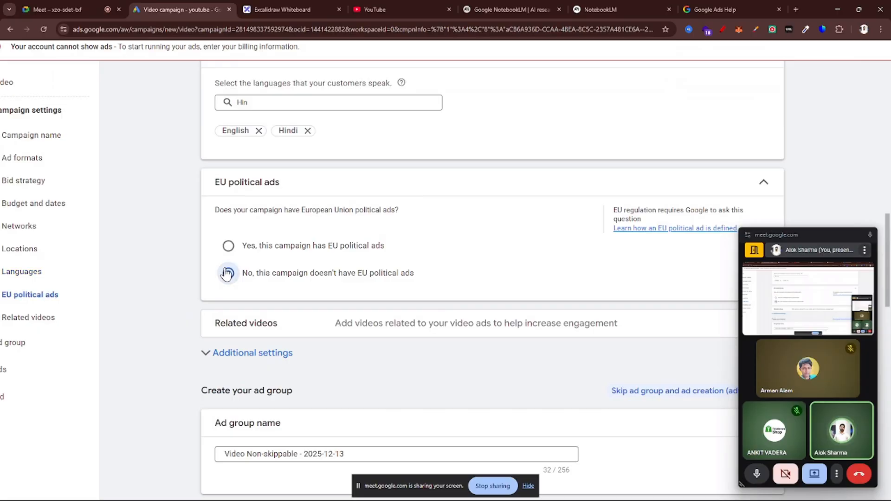
Expand the campaign's additional settings to view devices, frequency capping, ad schedule and third-party measurement
scroll(226, 274, "down", 1)
scroll(226, 271, "down", 2)
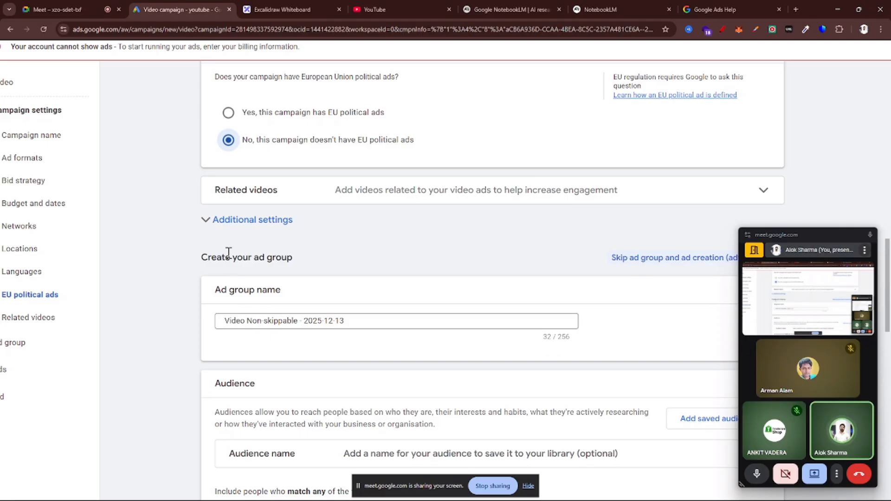
left_click(232, 221)
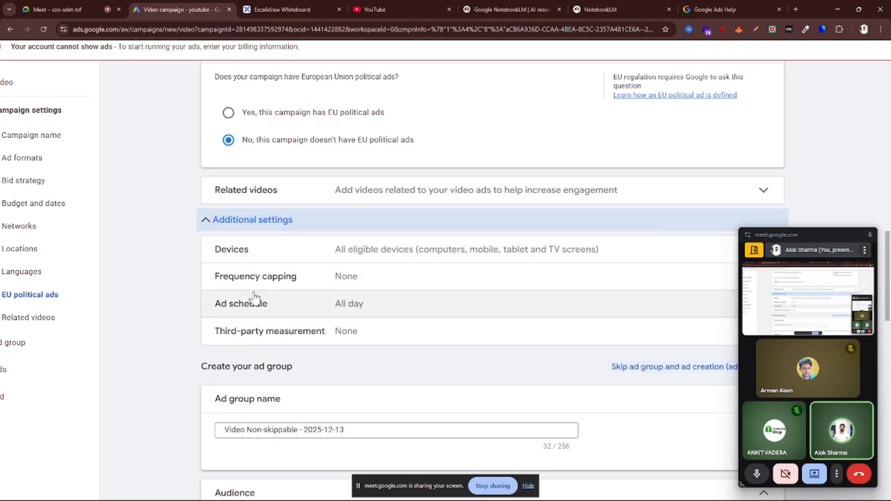
Examine the ad group's audience, audience expansion and content targeting sections, and return to the campaign's location settings
scroll(254, 297, "down", 5)
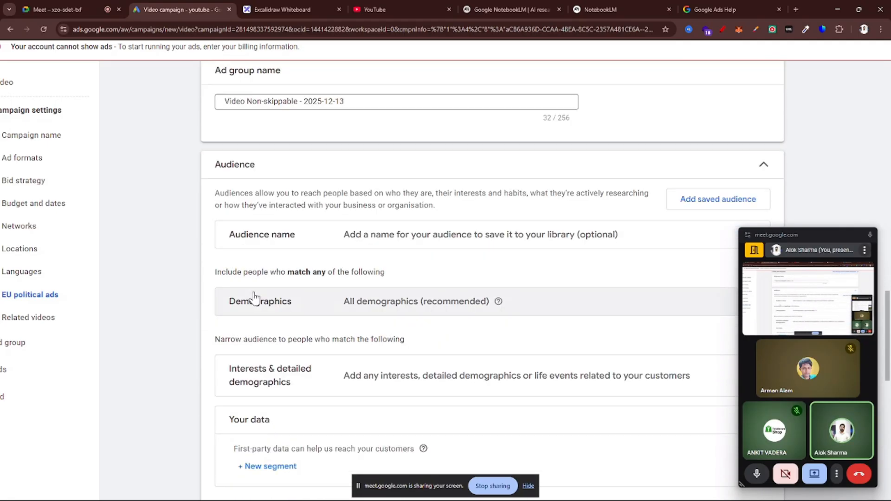
scroll(254, 295, "down", 1)
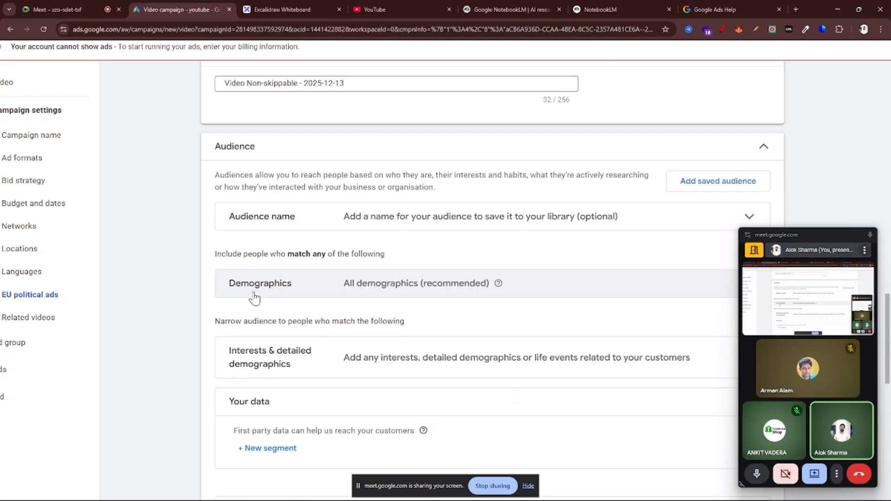
scroll(254, 299, "down", 1)
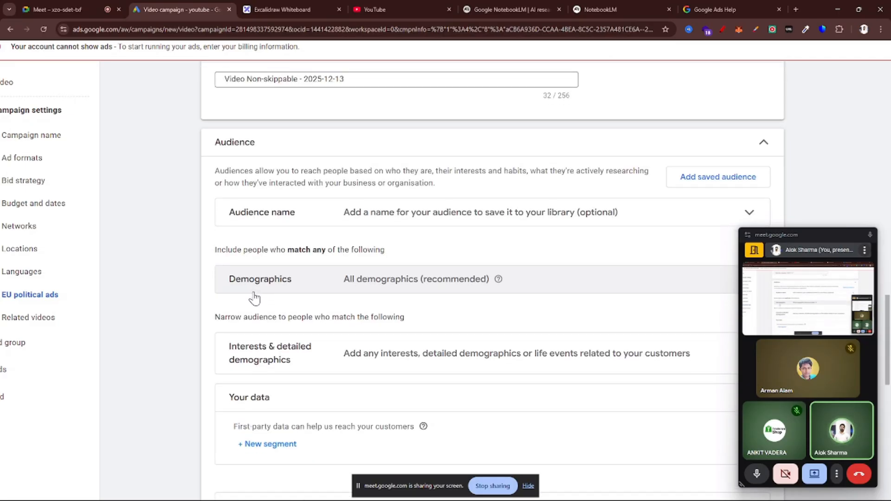
scroll(254, 298, "down", 1)
scroll(254, 294, "down", 1)
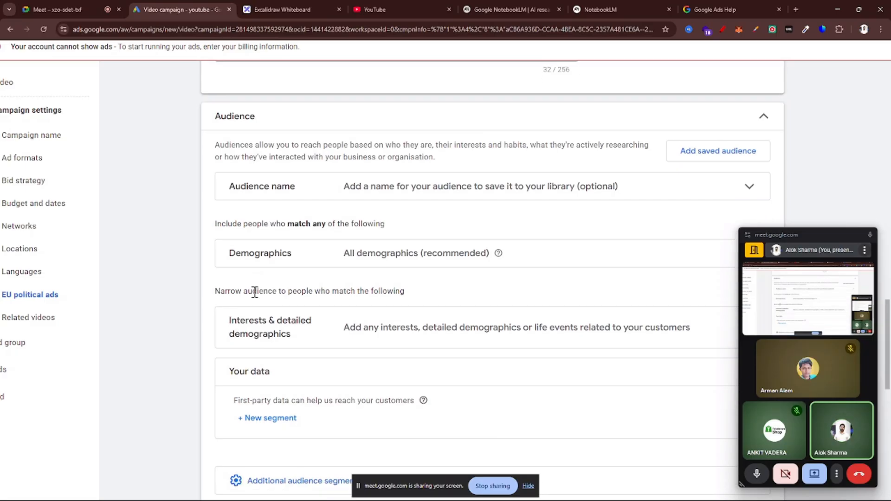
scroll(257, 261, "down", 1)
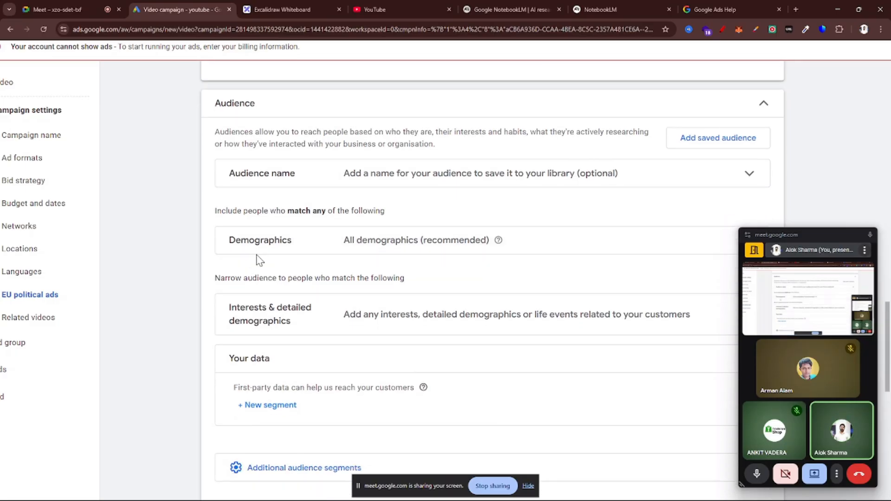
scroll(259, 259, "down", 4)
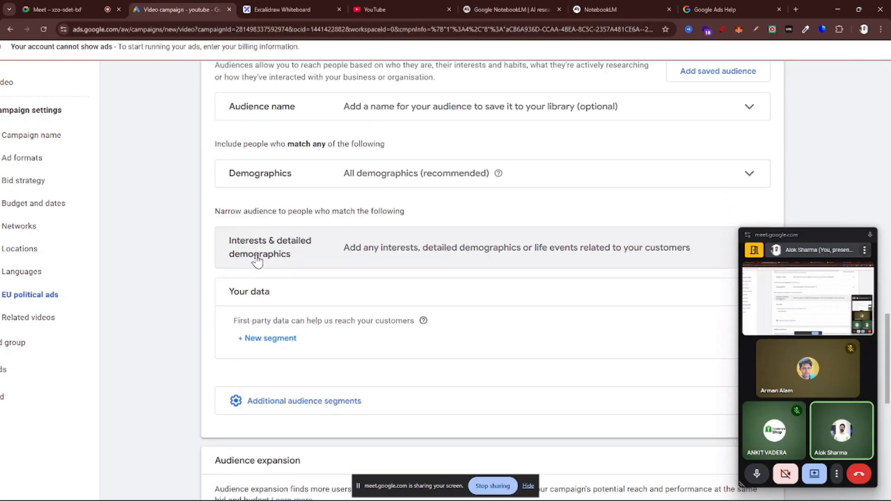
scroll(258, 257, "down", 4)
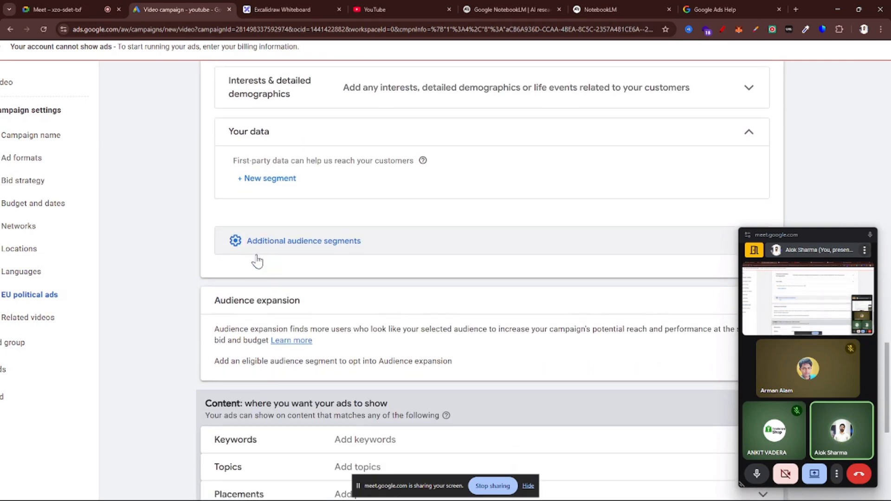
scroll(258, 260, "down", 1)
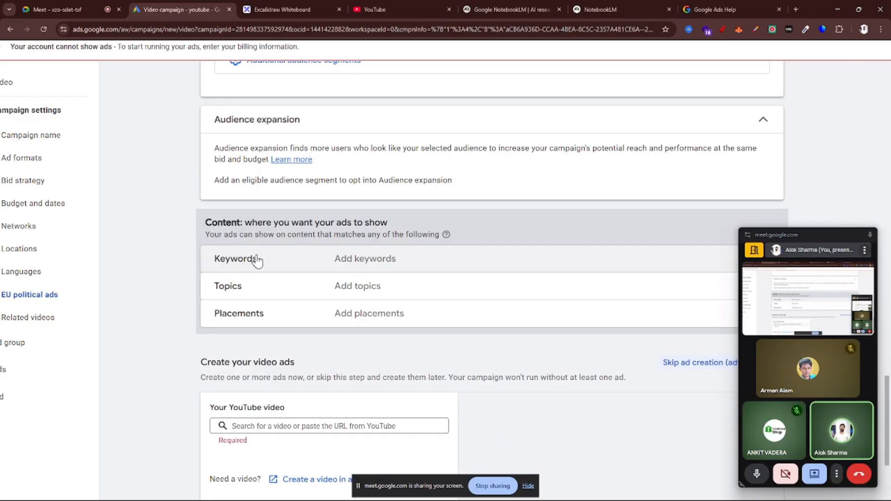
scroll(256, 260, "up", 5)
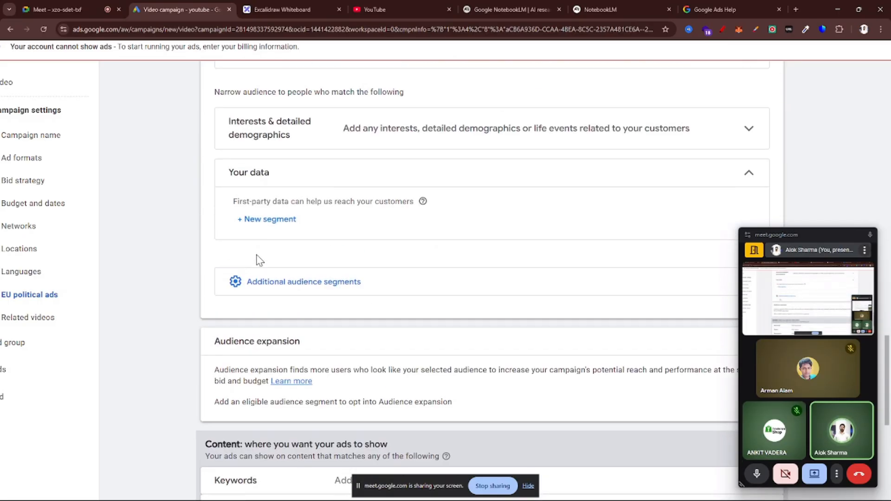
scroll(396, 250, "up", 15)
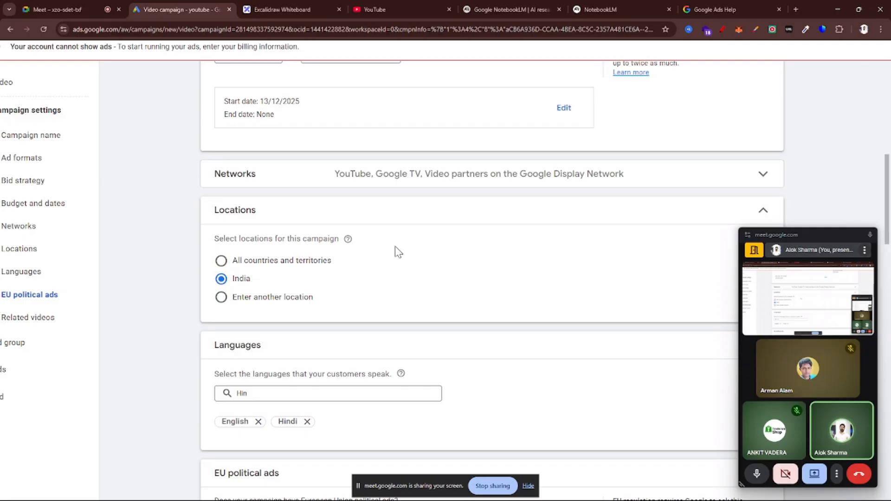
Go past the ad group settings to the video ad creation section and activate its YouTube video field
scroll(364, 294, "down", 6)
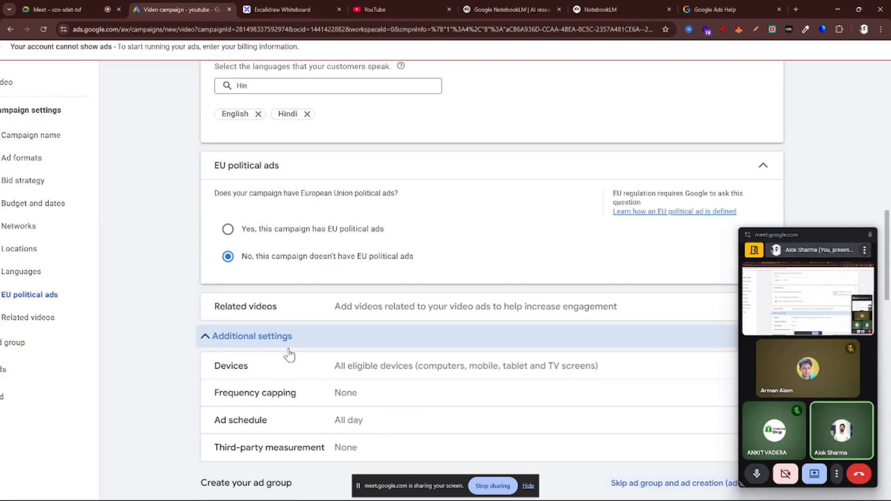
scroll(289, 355, "down", 4)
scroll(318, 334, "down", 4)
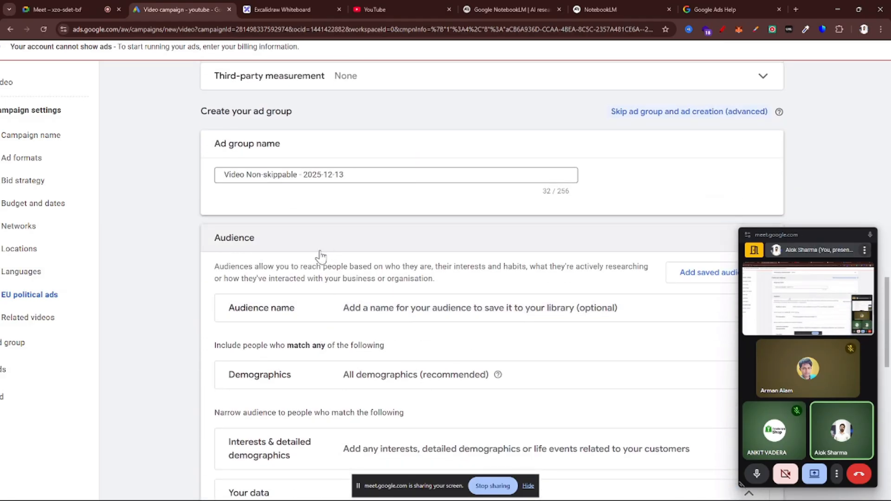
scroll(320, 256, "down", 3)
scroll(326, 255, "down", 7)
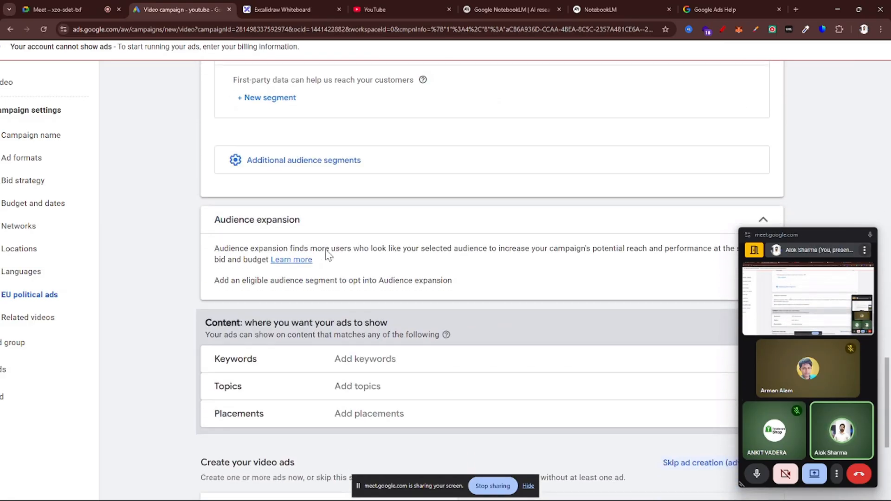
scroll(327, 254, "down", 2)
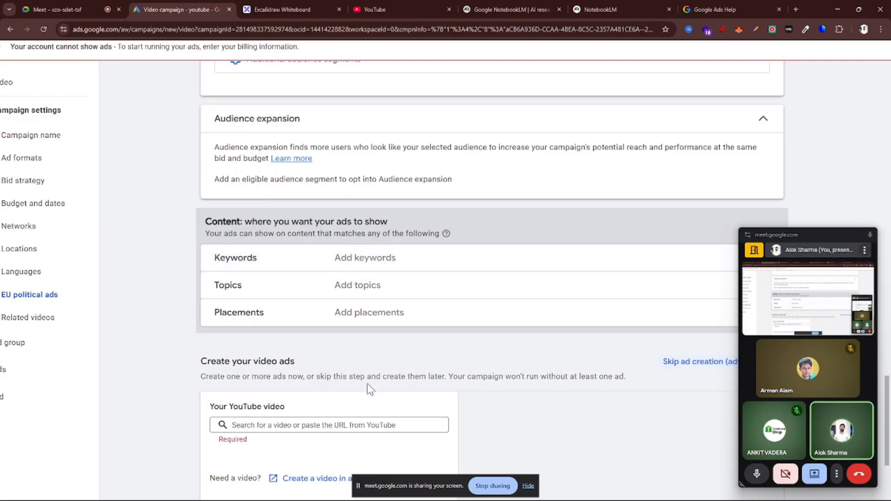
scroll(367, 383, "down", 3)
left_click(368, 294)
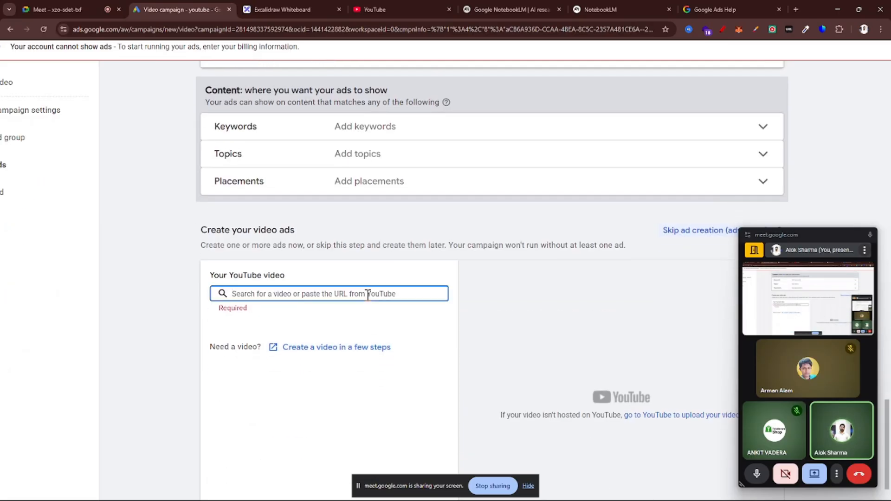
Switch to YouTube, open the home feed video about getting clients only from LinkedIn, and copy its address
left_click(385, 7)
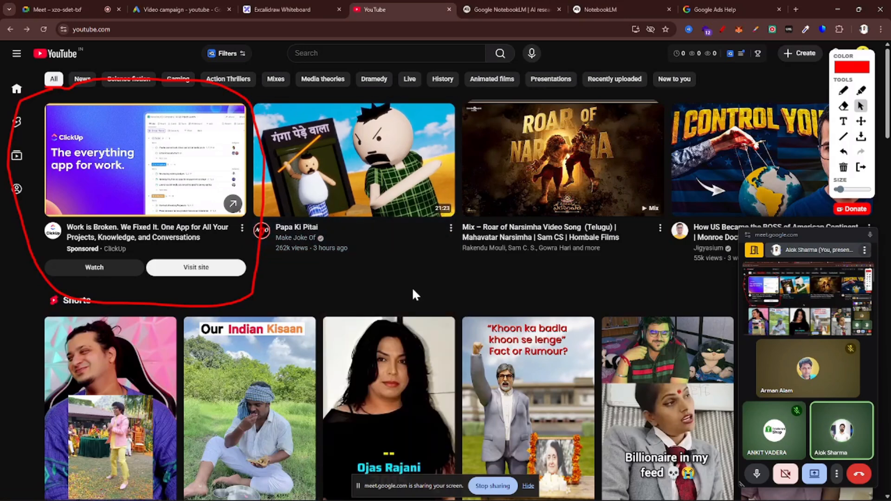
scroll(411, 285, "down", 5)
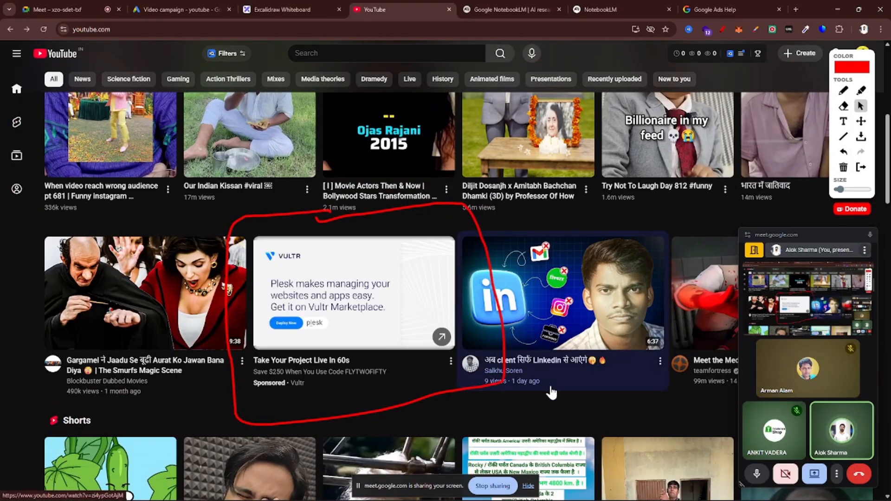
left_click(572, 294)
left_click(327, 182)
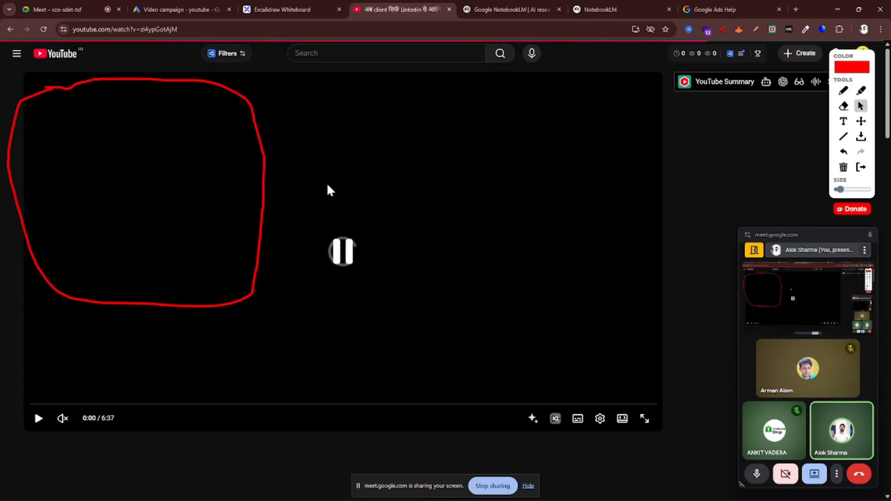
left_click(301, 31)
key("ctrl+c")
key("BackSpace")
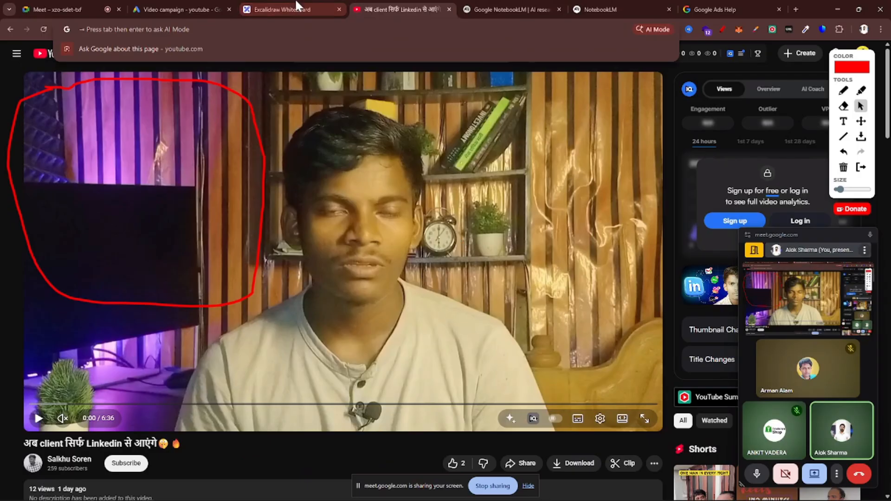
Return to the Google Ads campaign and paste the copied link as the ad's YouTube video
left_click(283, 8)
left_click(188, 8)
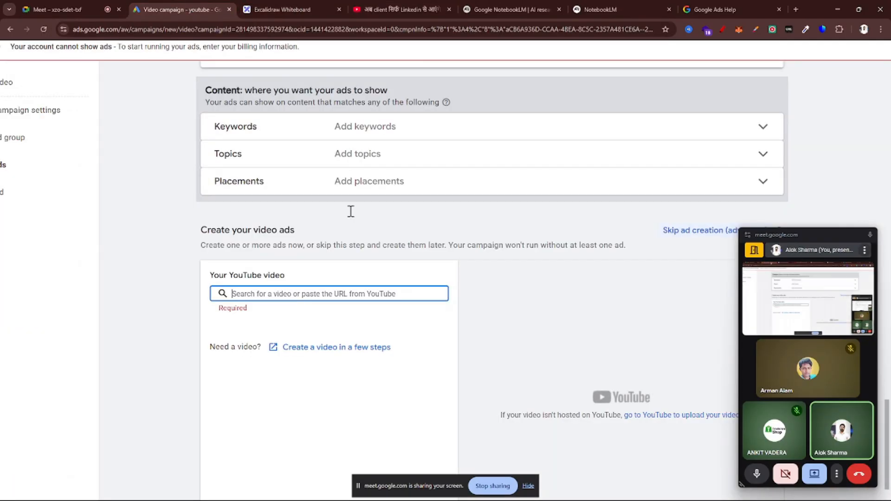
key("ctrl+v")
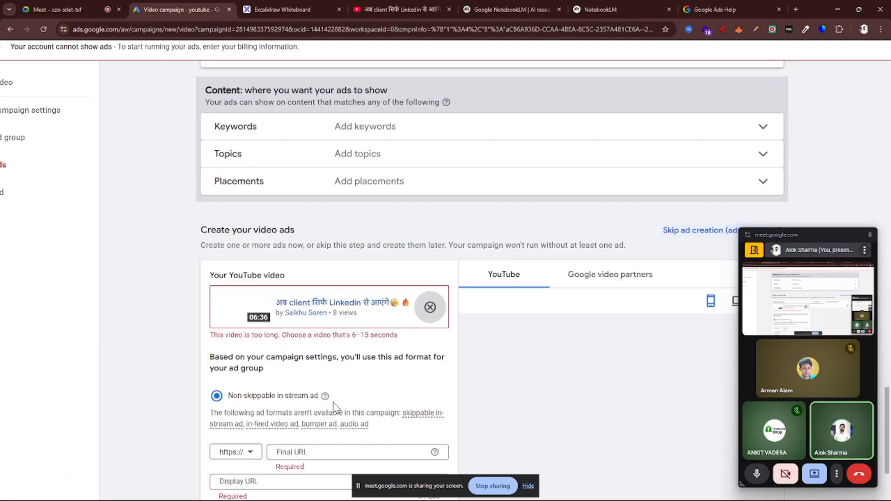
Examine the video length requirement under the chosen video, the available ad format and the required URL fields
scroll(335, 407, "down", 3)
scroll(341, 224, "up", 5)
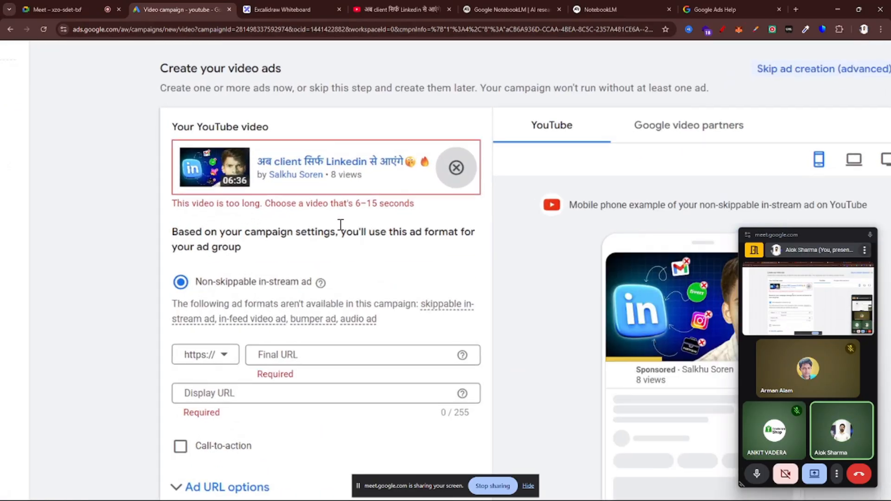
scroll(340, 225, "left", 1)
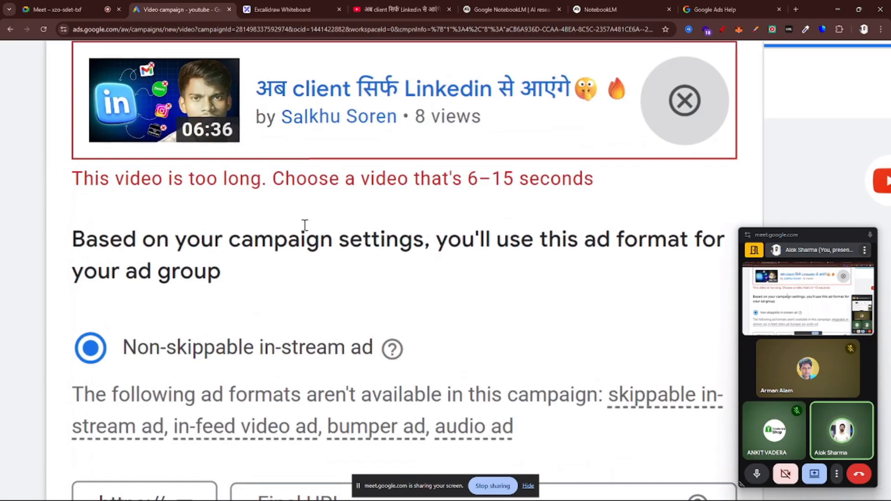
scroll(302, 229, "up", 2)
scroll(57, 172, "up", 2)
left_click_drag(58, 174, 262, 182)
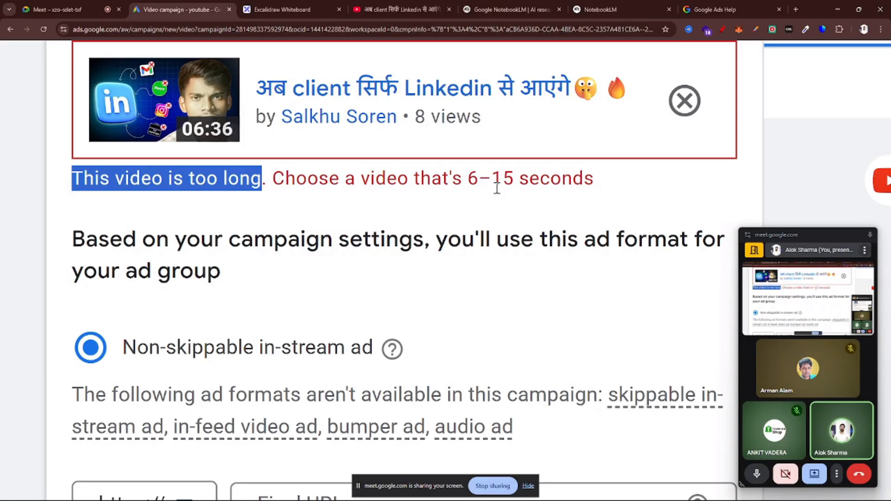
scroll(302, 342, "down", 3)
key("ctrl+minus")
key("ctrl+minus")
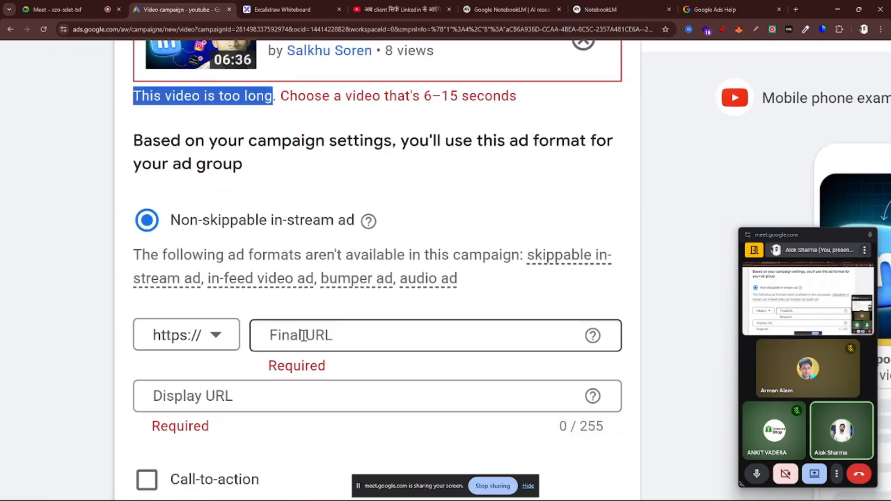
scroll(382, 261, "up", 1)
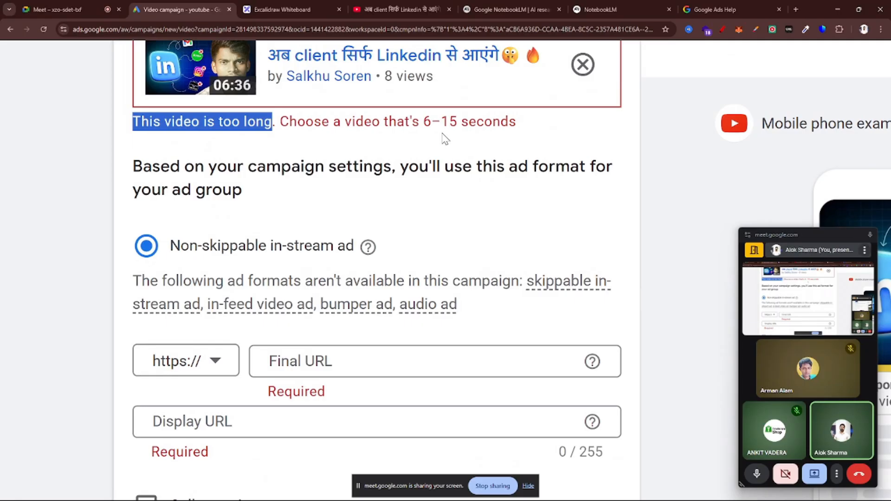
key("ctrl+minus")
key("ctrl+minus")
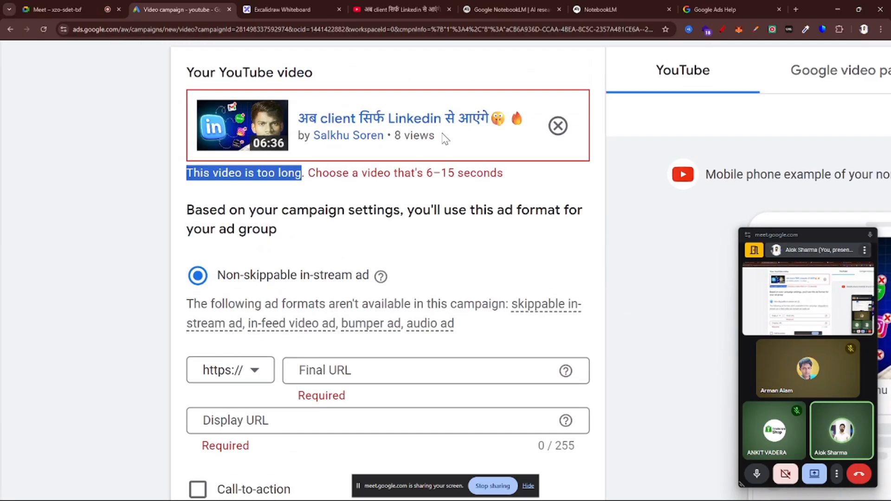
Switch to YouTube, search for "puma", and turn off the on-page drawing tool to clear the red markings
left_click(410, 9)
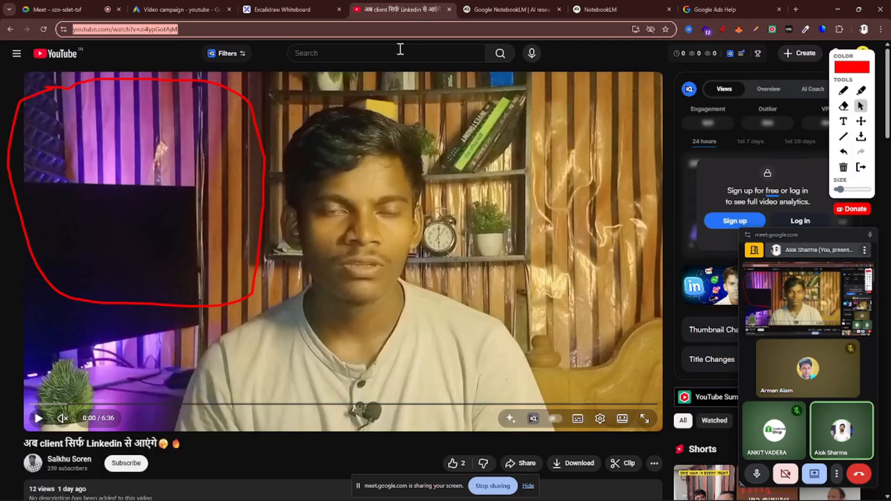
left_click(400, 50)
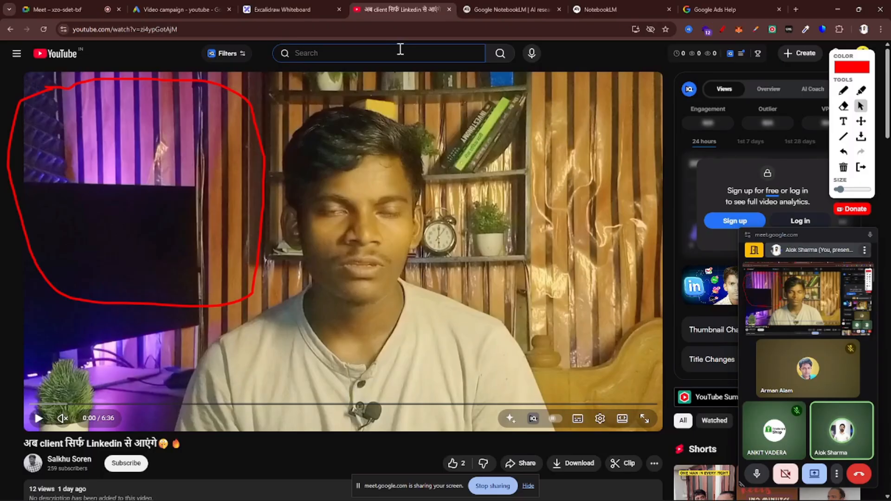
type("a")
key("BackSpace")
type("puma")
key("Return")
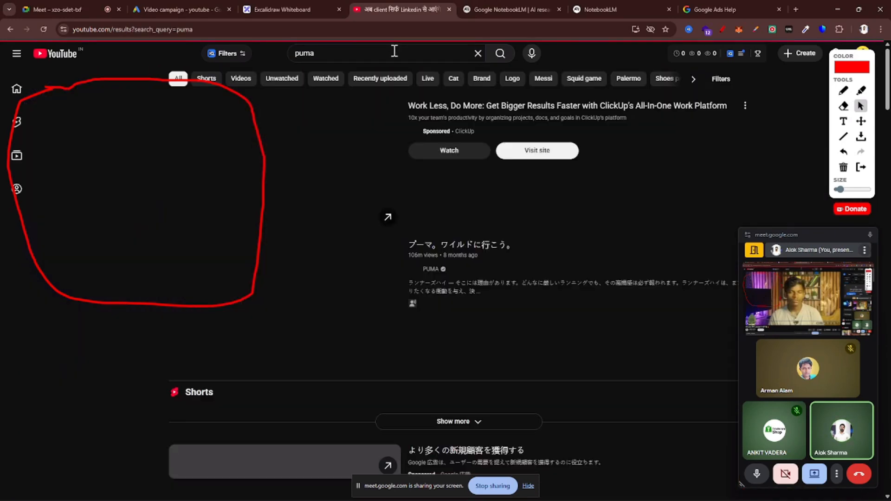
left_click(722, 30)
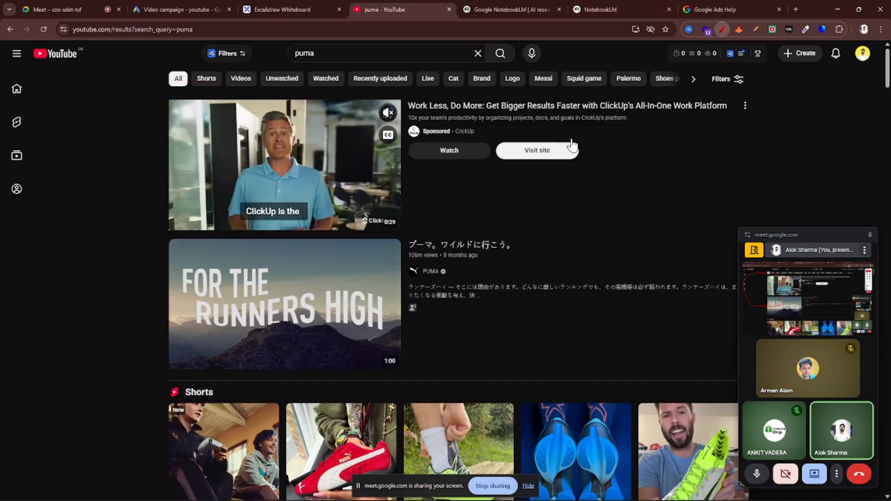
Open the PUMA channel from the search results and show its list of videos
scroll(481, 246, "down", 15)
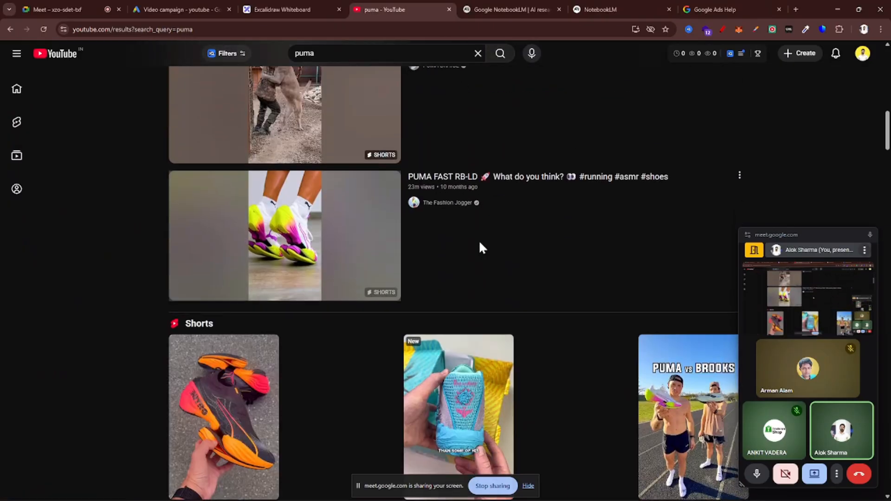
scroll(478, 240, "down", 8)
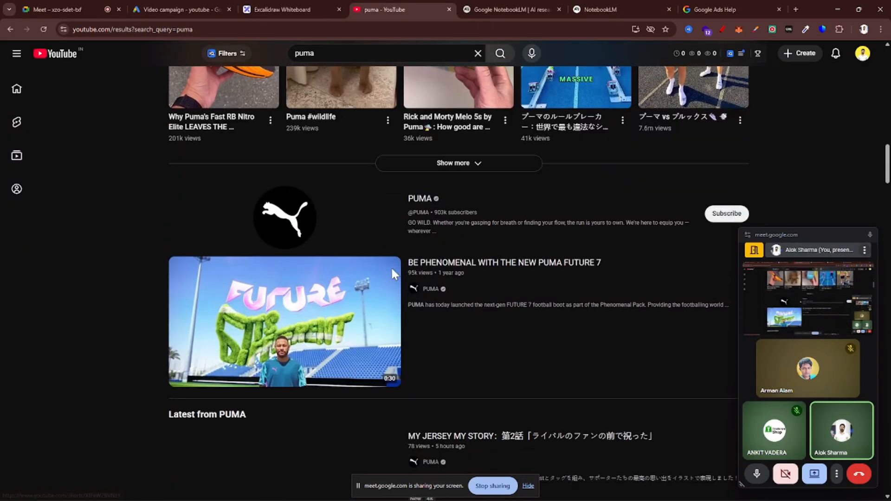
scroll(392, 274, "down", 1)
left_click(411, 174)
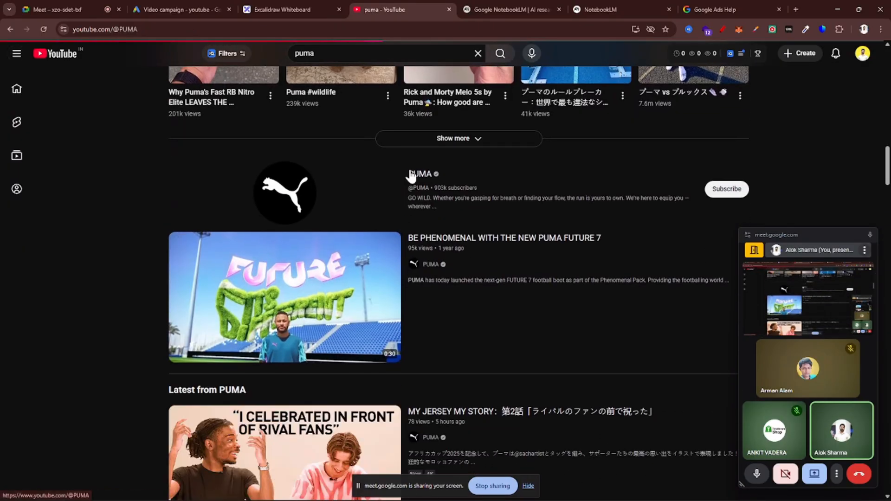
left_click(204, 274)
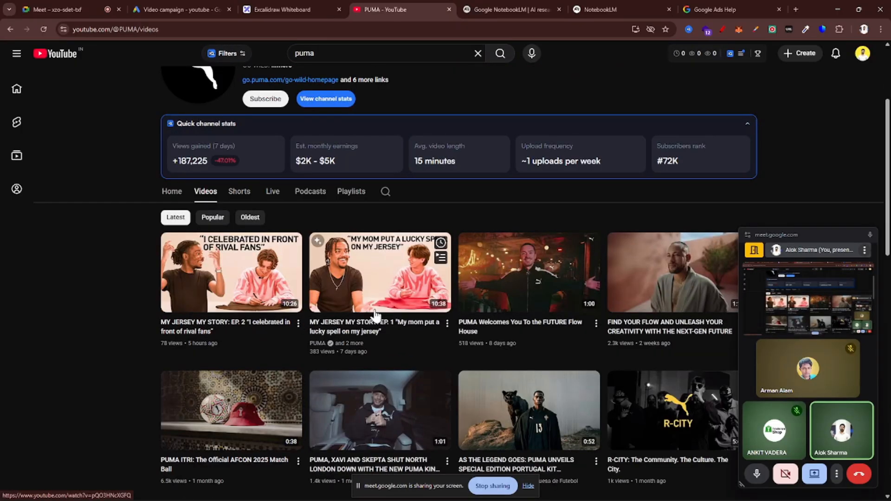
Look through the PUMA channel's latest videos for one short enough for a 6–15 second non-skippable ad
scroll(375, 315, "down", 3)
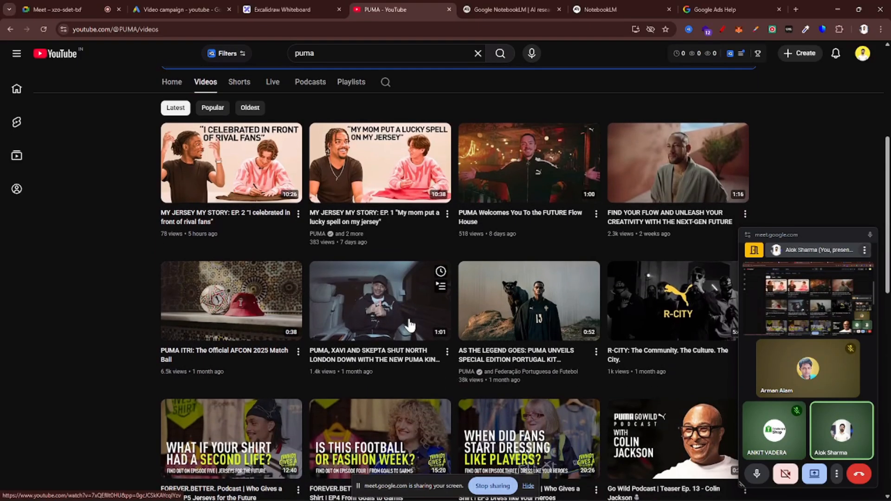
scroll(409, 324, "down", 2)
scroll(409, 316, "down", 4)
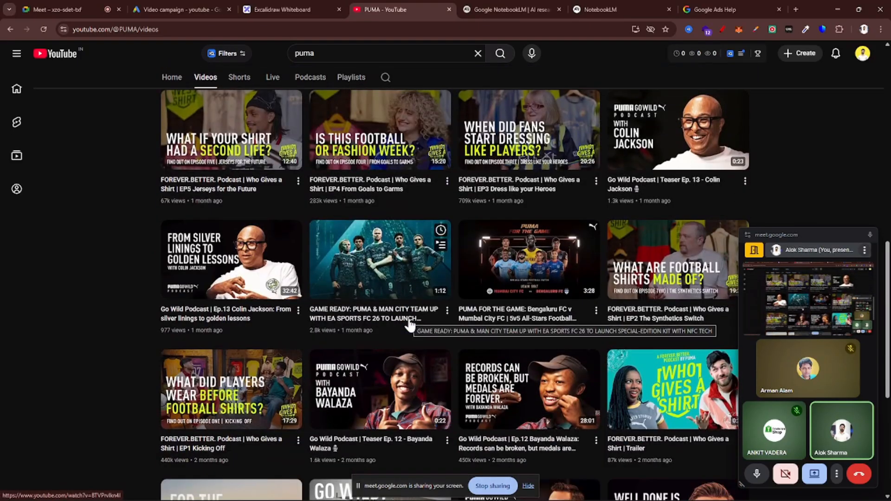
scroll(409, 323, "down", 1)
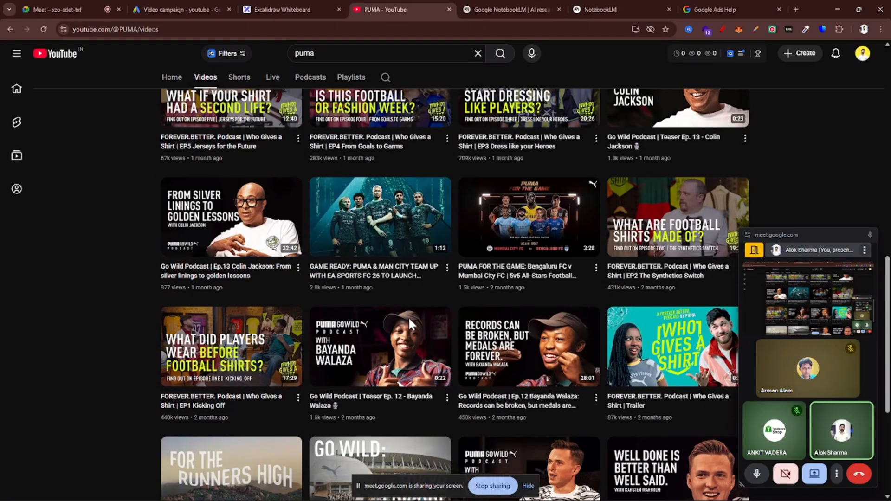
scroll(408, 316, "down", 2)
scroll(409, 324, "down", 2)
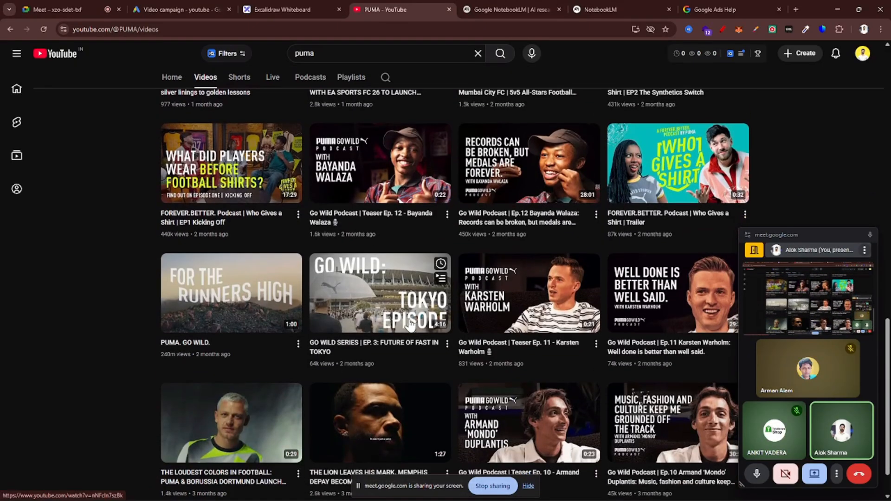
scroll(410, 325, "down", 1)
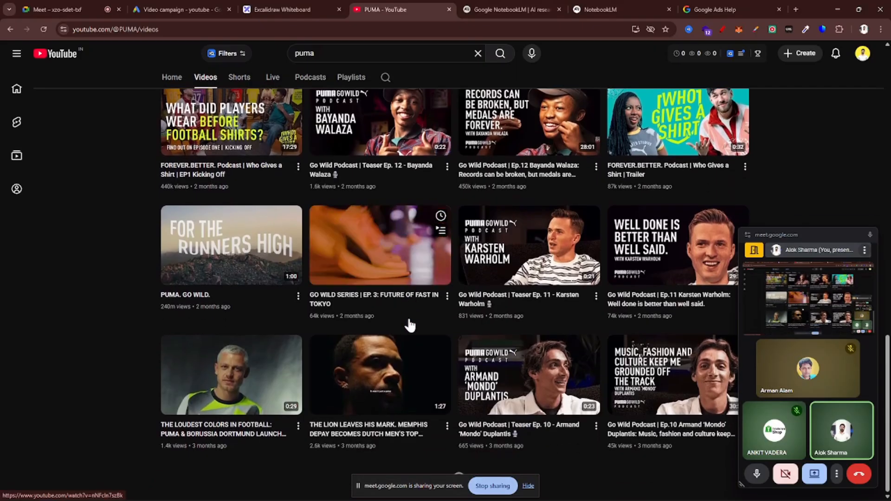
scroll(339, 322, "down", 3)
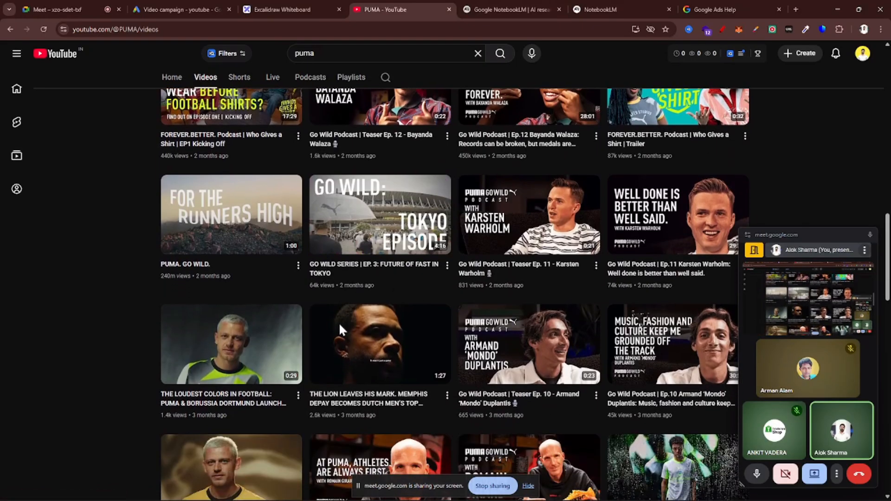
scroll(340, 331, "down", 4)
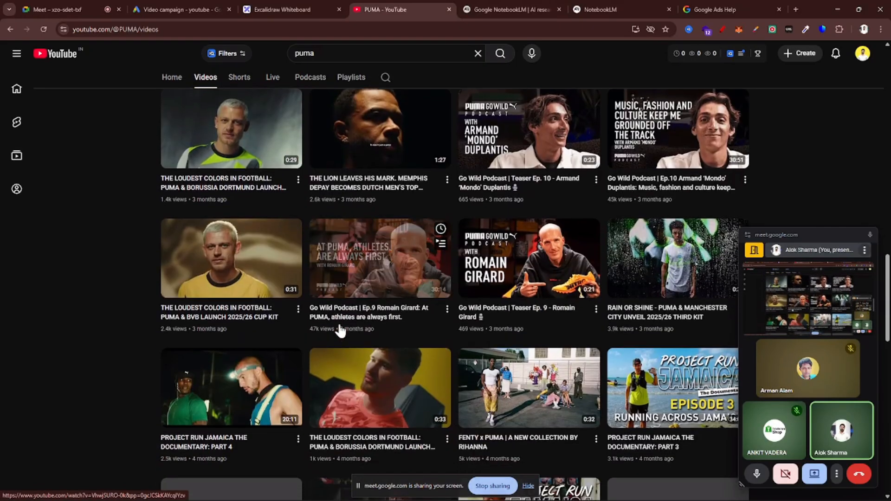
scroll(340, 331, "down", 1)
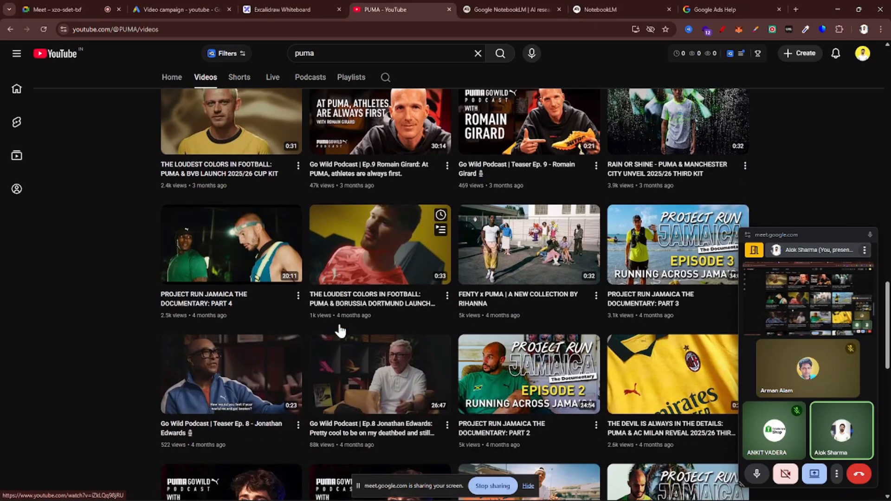
Return to the "puma" search results and filter them to videos under 4 minutes
scroll(338, 328, "left", 5)
scroll(405, 283, "left", 5)
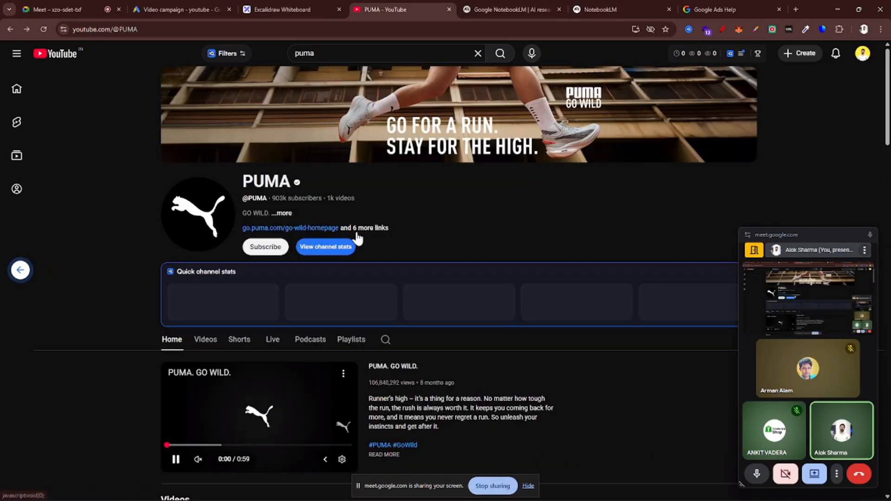
scroll(514, 253, "up", 12)
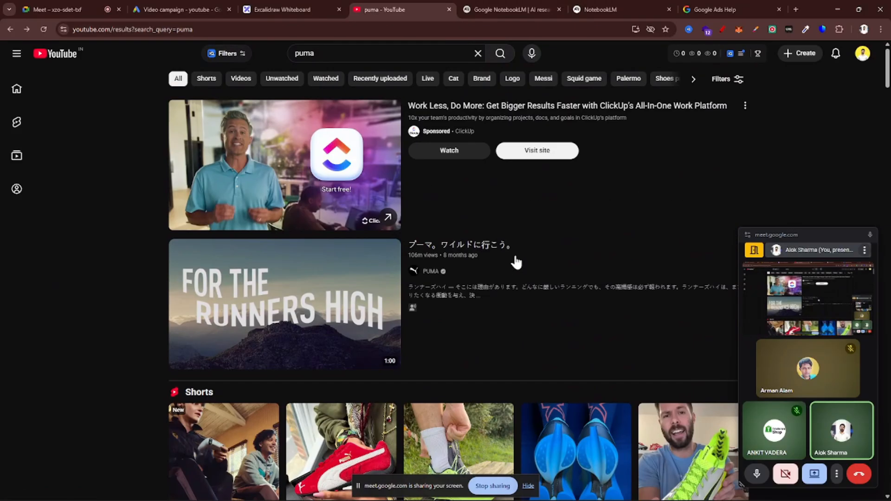
left_click(758, 53)
left_click(737, 82)
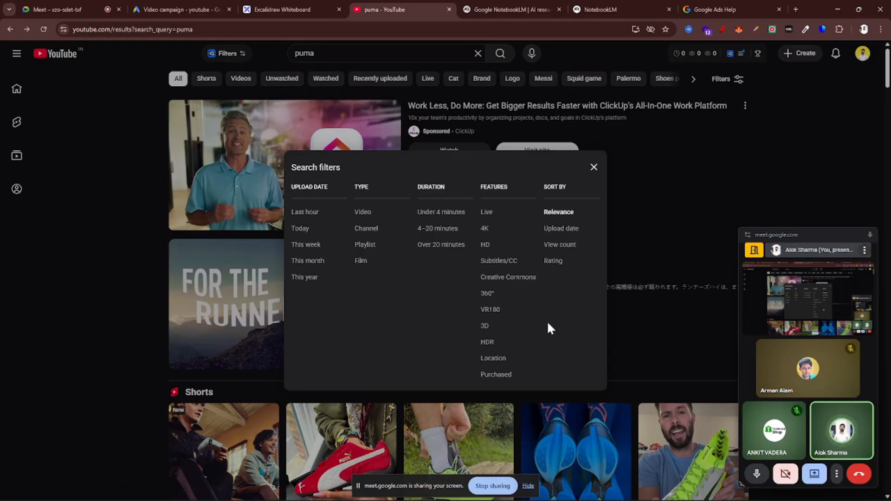
left_click(441, 212)
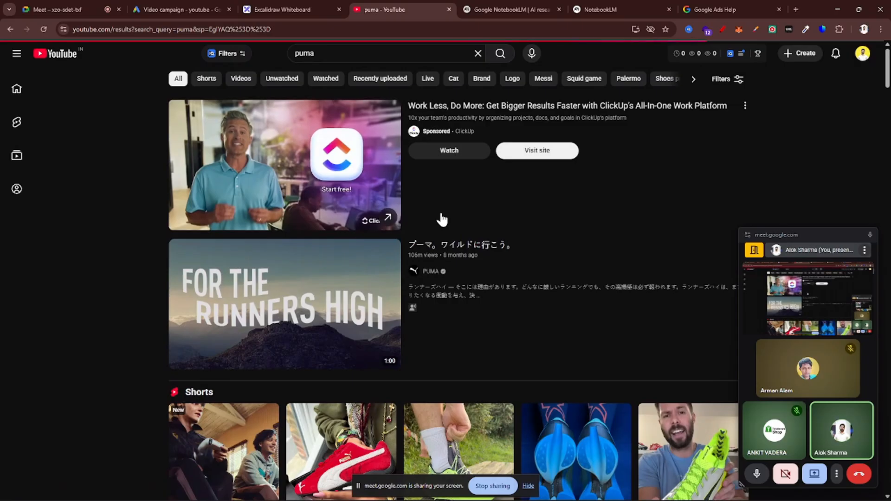
Look through the filtered "puma" results for a PUMA video short enough for a 6–15 second ad
scroll(381, 299, "down", 3)
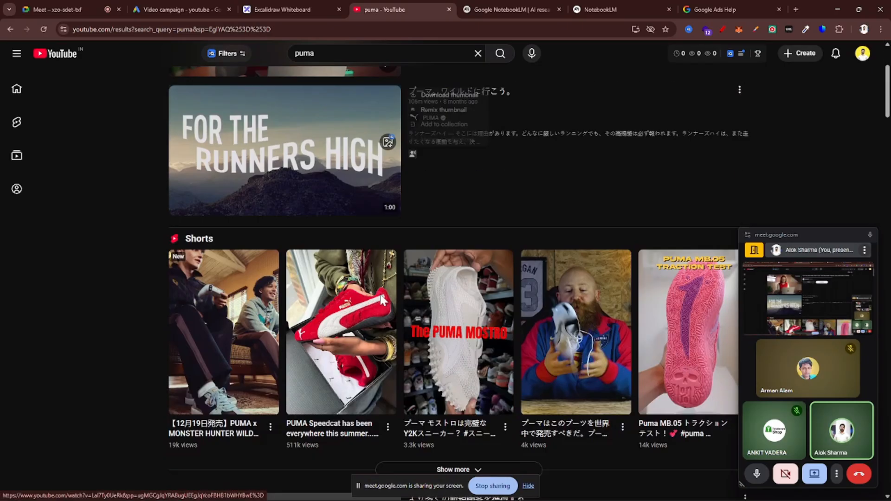
scroll(382, 300, "down", 18)
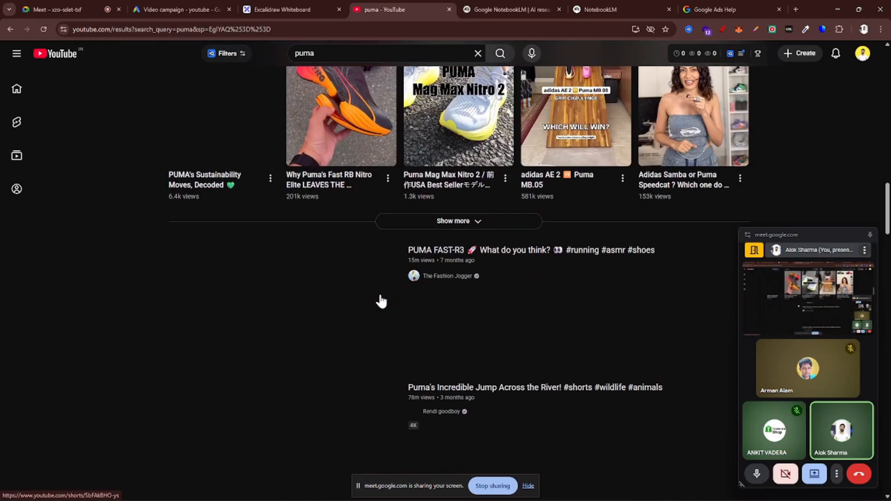
scroll(381, 300, "down", 10)
scroll(520, 307, "down", 9)
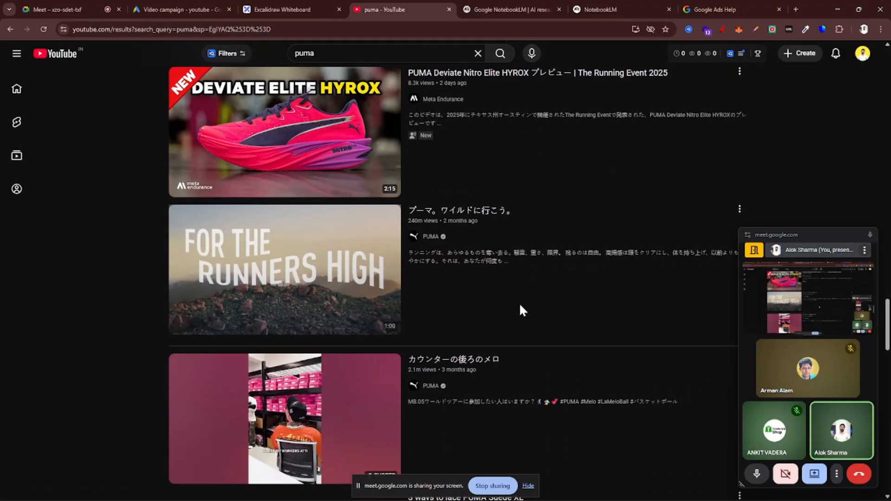
scroll(518, 311, "down", 20)
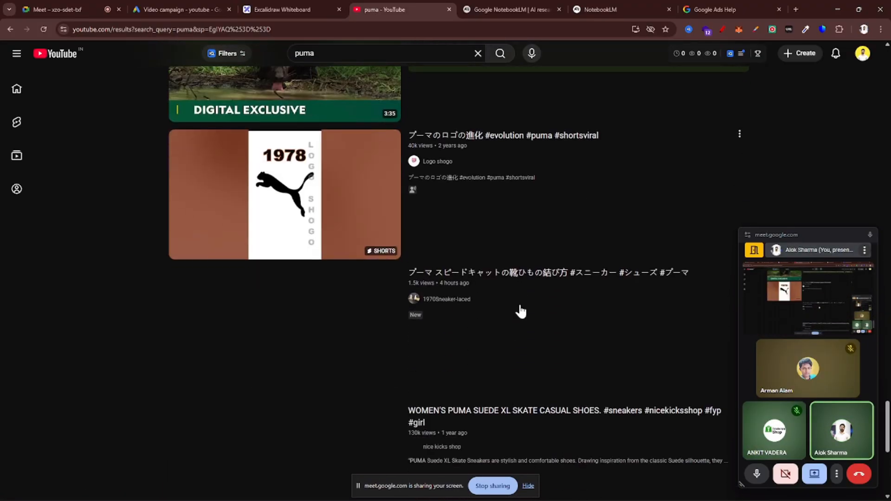
scroll(520, 311, "down", 8)
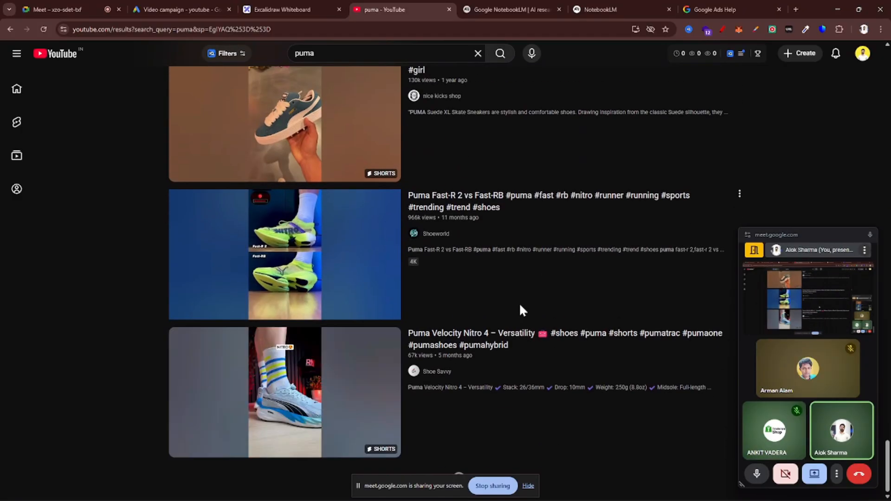
scroll(518, 302, "down", 12)
scroll(466, 373, "down", 11)
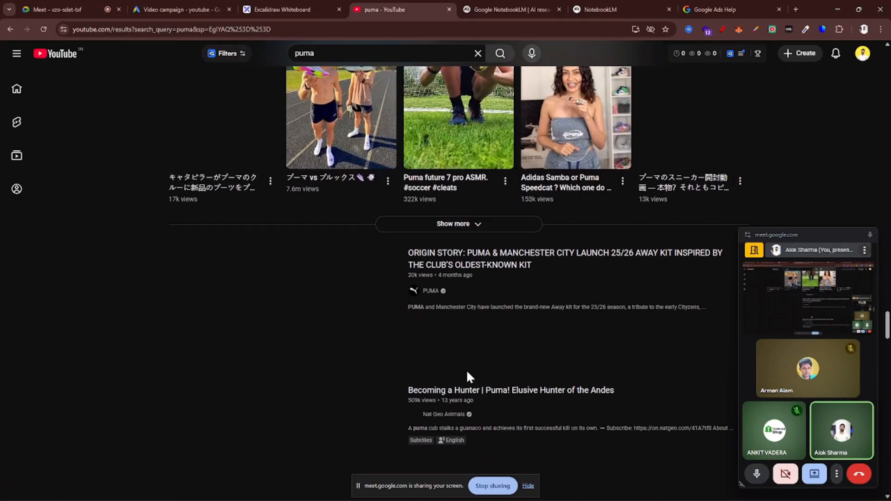
scroll(466, 374, "down", 1)
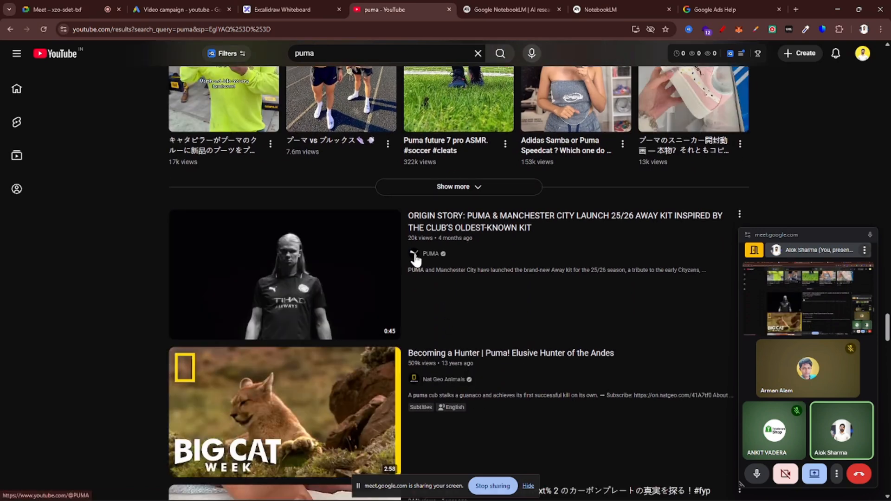
Open the PUMA channel's video list again and look through its older uploads for a 6–15 second video
left_click(414, 255)
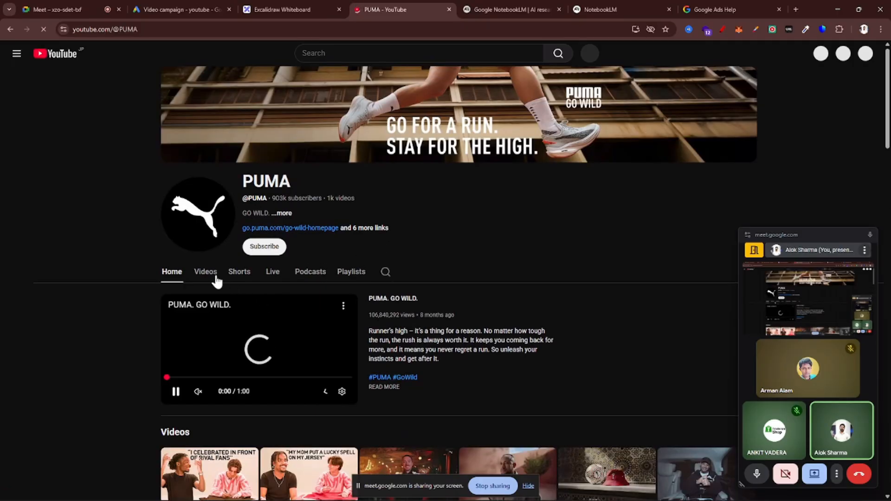
left_click(214, 278)
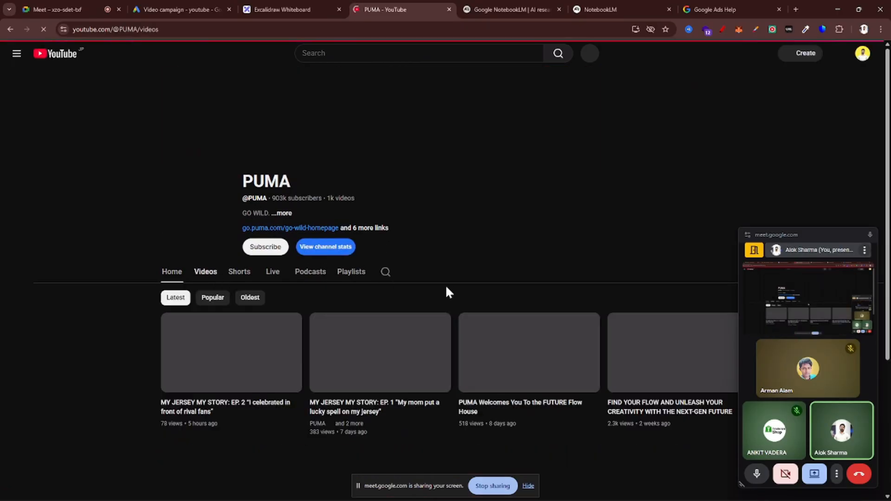
scroll(444, 290, "down", 5)
scroll(447, 293, "down", 10)
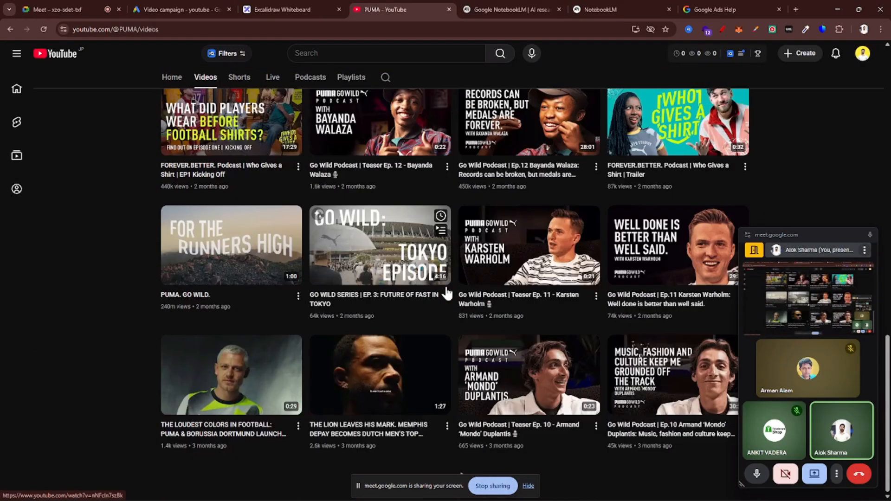
scroll(425, 330, "down", 15)
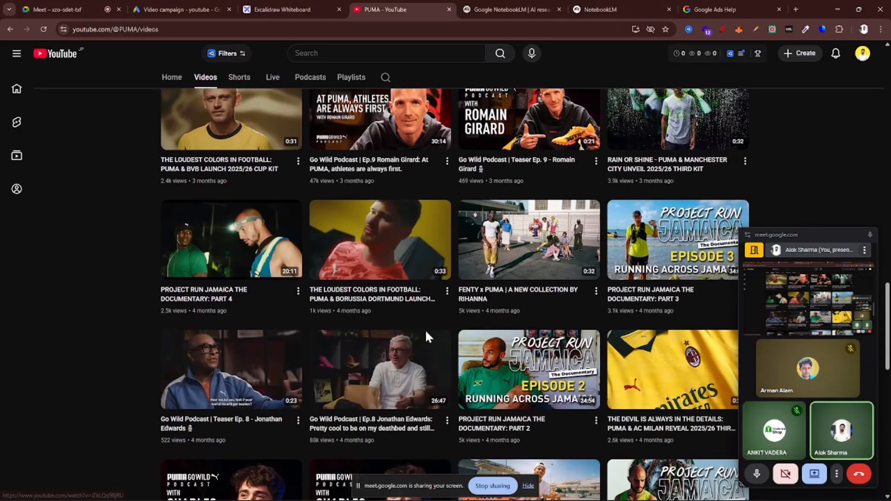
scroll(426, 338, "down", 7)
scroll(424, 338, "down", 3)
scroll(426, 336, "up", 4)
scroll(426, 338, "down", 2)
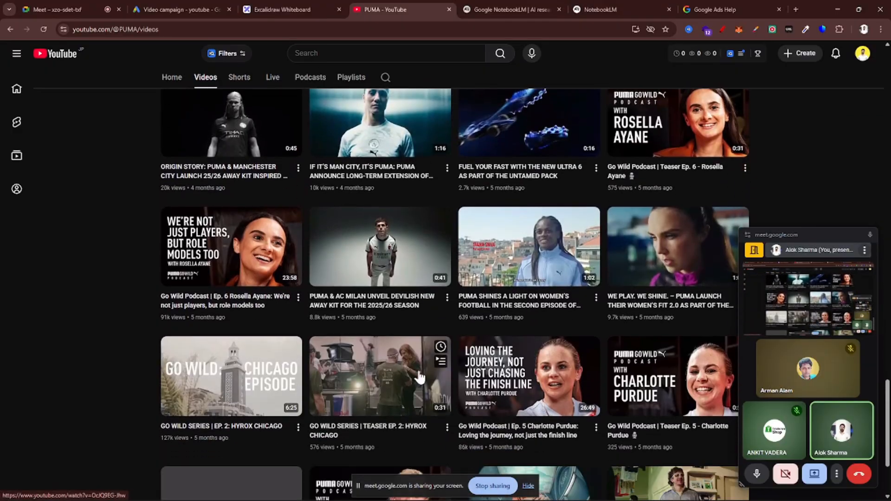
scroll(414, 377, "down", 2)
scroll(413, 376, "down", 2)
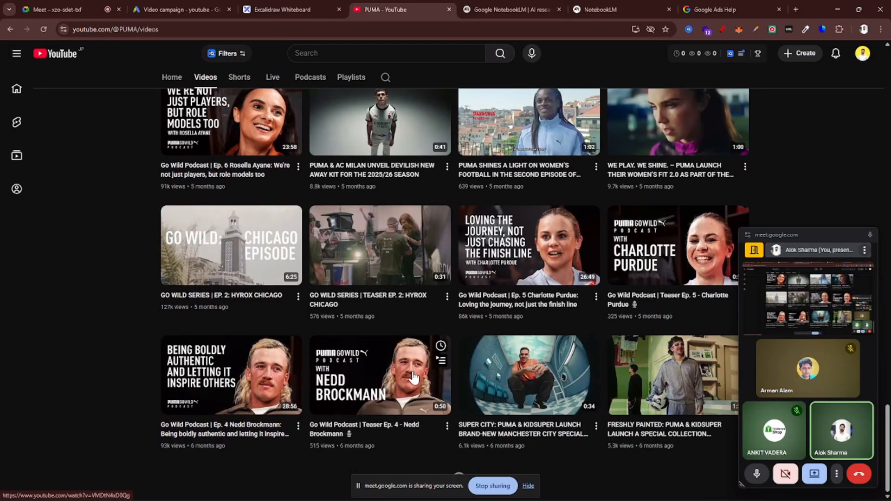
scroll(413, 377, "down", 1)
scroll(414, 376, "down", 5)
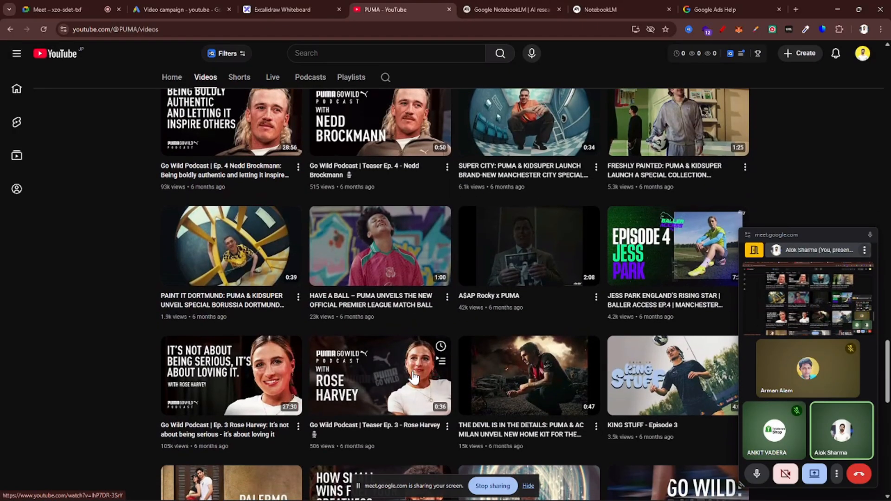
scroll(413, 376, "down", 3)
scroll(414, 377, "down", 3)
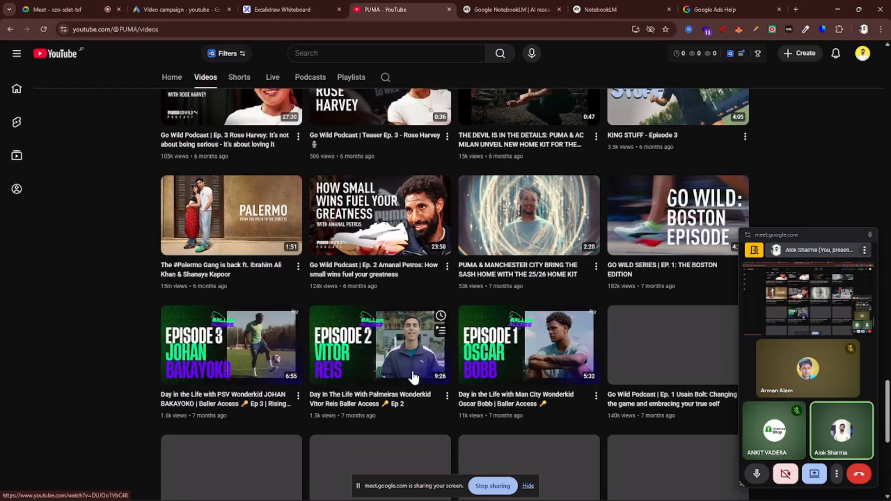
scroll(413, 376, "down", 2)
scroll(413, 377, "down", 2)
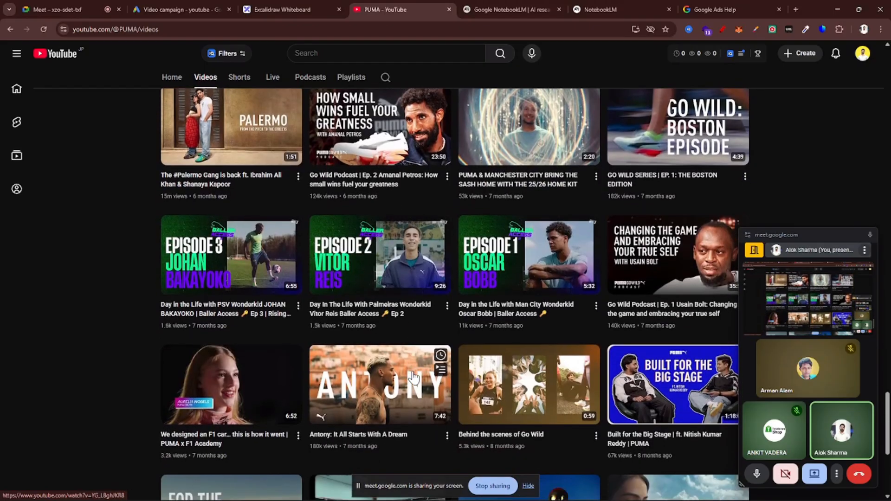
scroll(413, 377, "down", 3)
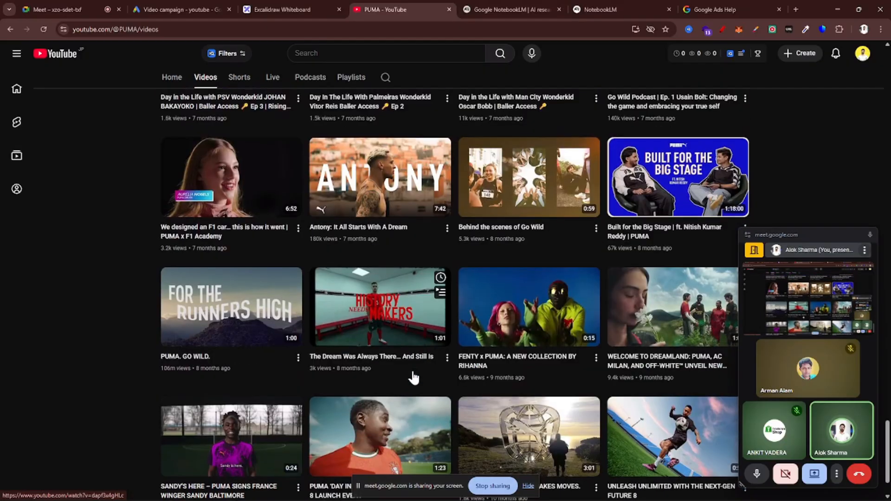
scroll(413, 377, "down", 1)
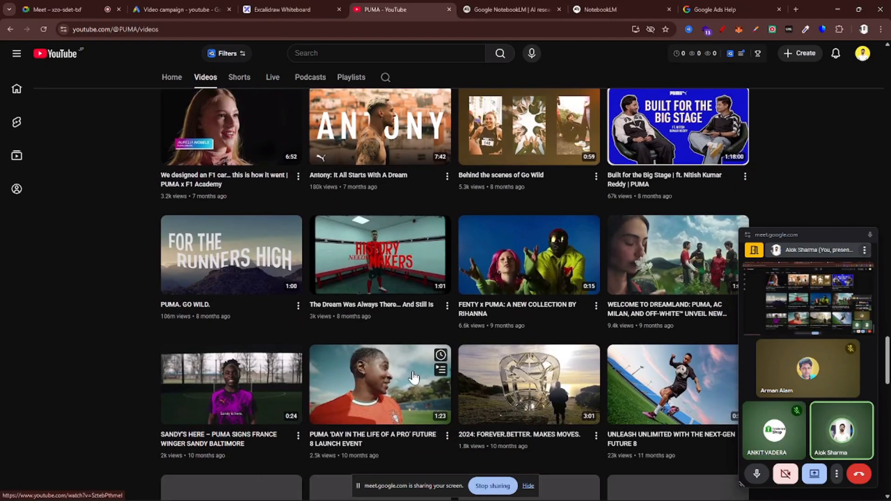
Copy the share link of the 0:15 video "FENTY x PUMA: A NEW COLLECTION BY RIHANNA"
scroll(567, 312, "up", 3)
scroll(588, 270, "up", 2)
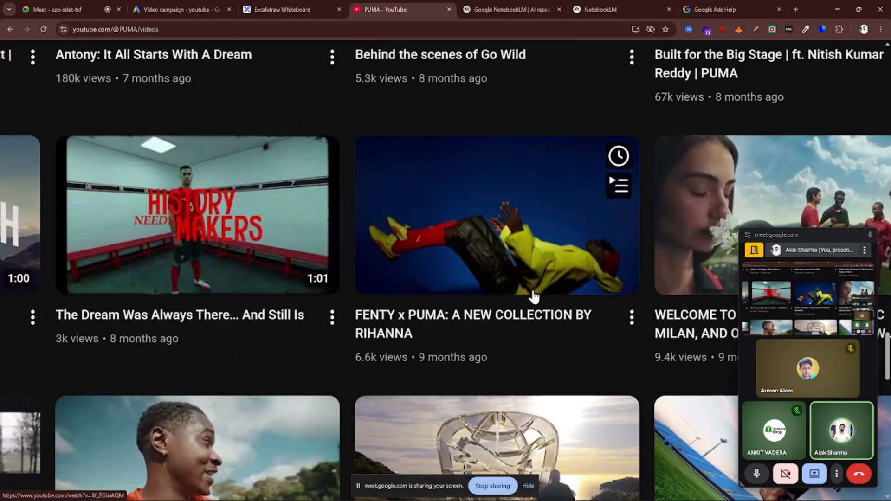
left_click(632, 318)
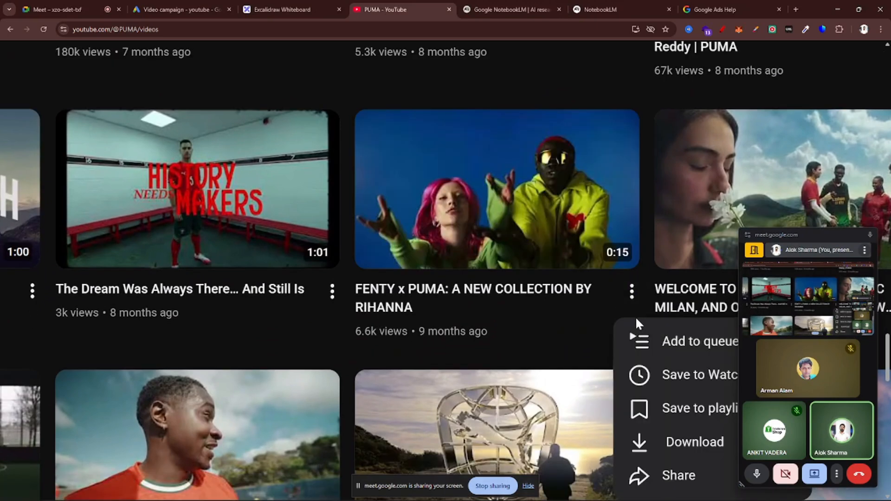
left_click(677, 475)
left_click(480, 339)
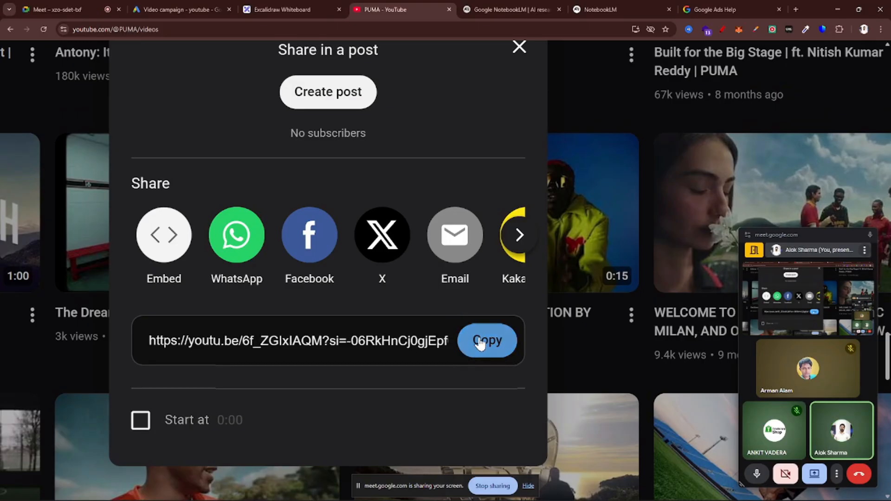
Close the YouTube page and move the Google Ads video campaign into its own maximized browser window
key("ctrl+w")
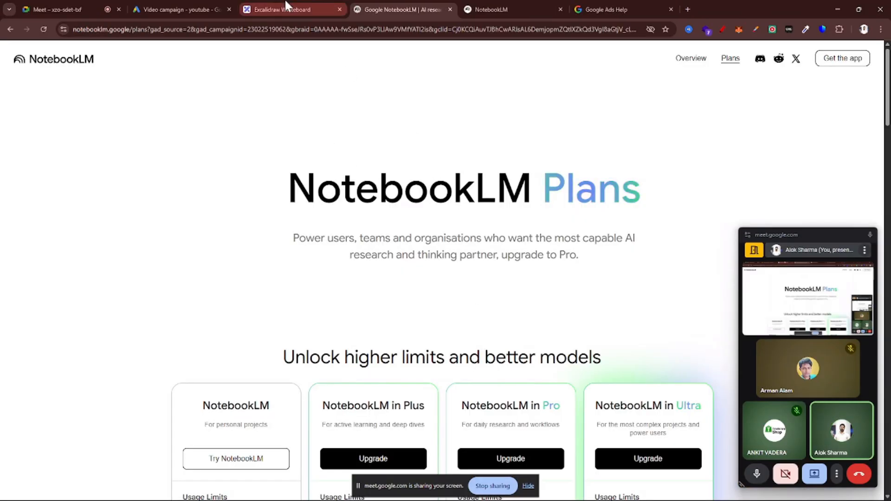
left_click(186, 2)
left_click_drag(185, 9, 199, 215)
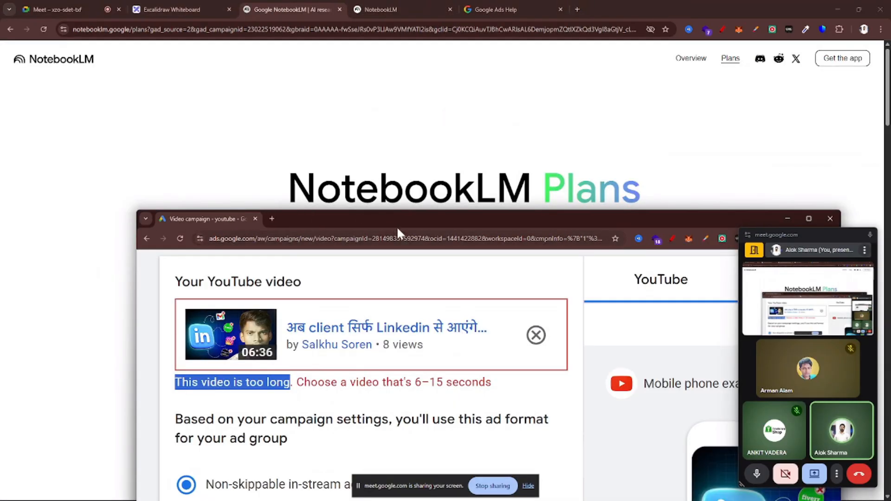
double_click(402, 214)
Remove the overly long video from the ad and paste the copied FENTY x PUMA link as its YouTube video
scroll(375, 223, "up", 1)
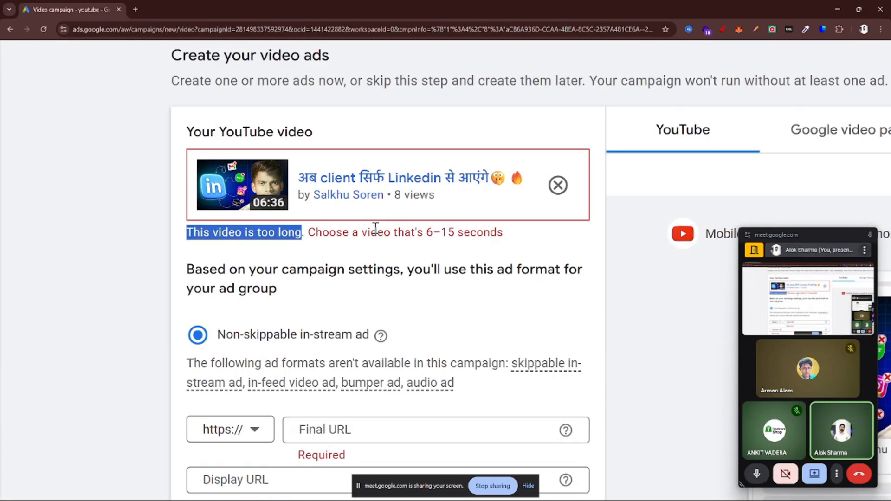
scroll(396, 252, "down", 3)
left_click(506, 206)
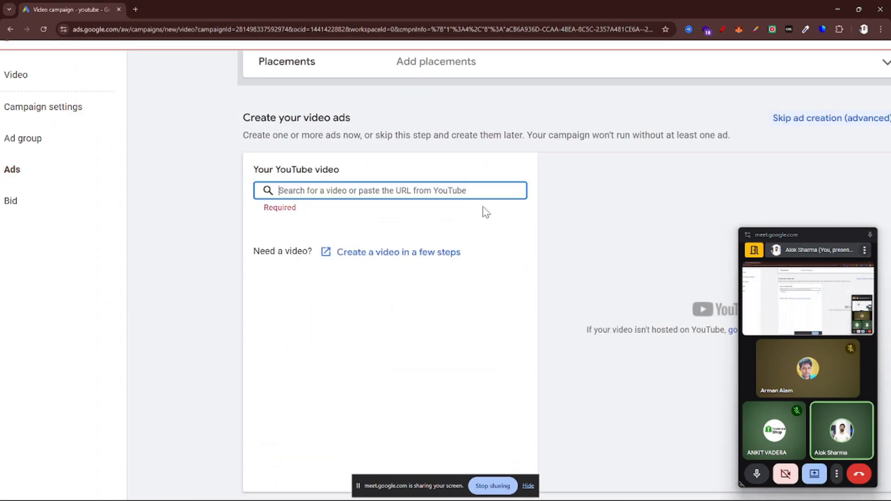
key("ctrl+v")
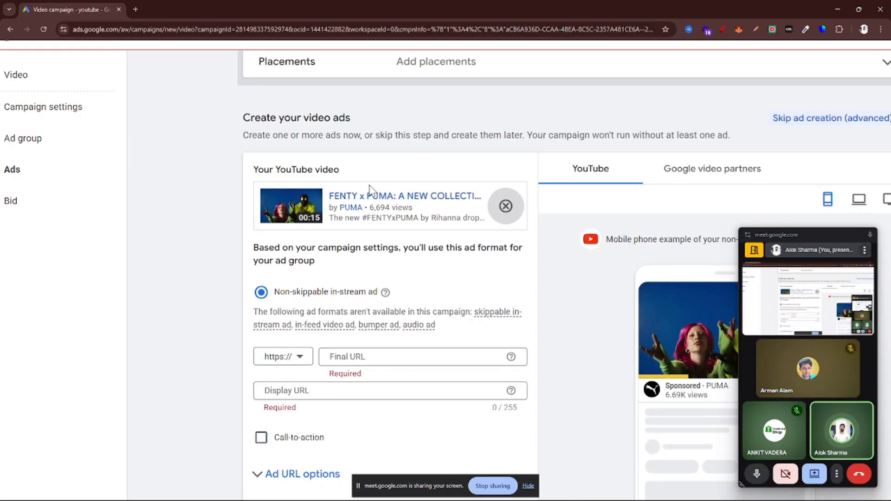
Choose Non-skippable in-stream ad as the format and activate the ad's Final URL field
scroll(387, 290, "down", 2)
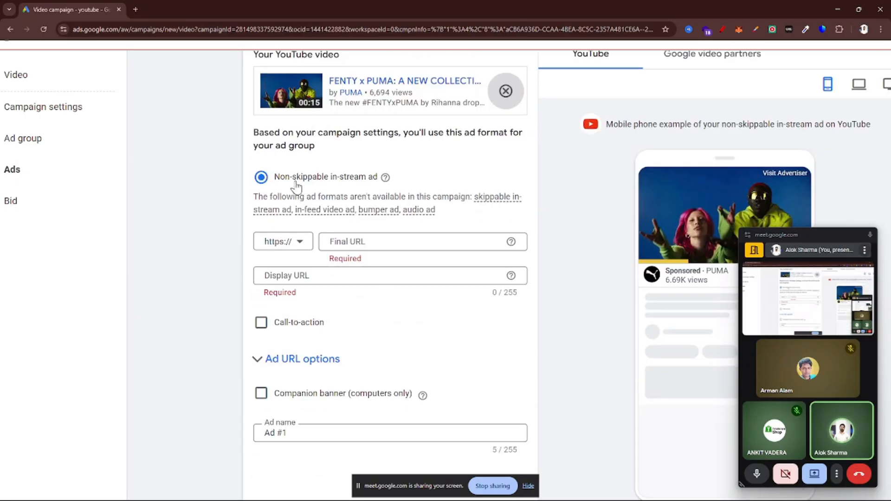
left_click(268, 182)
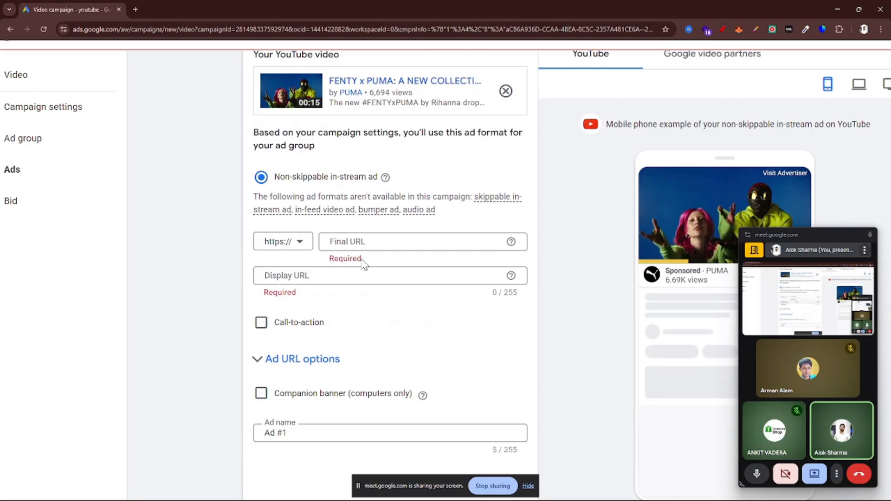
left_click(360, 237)
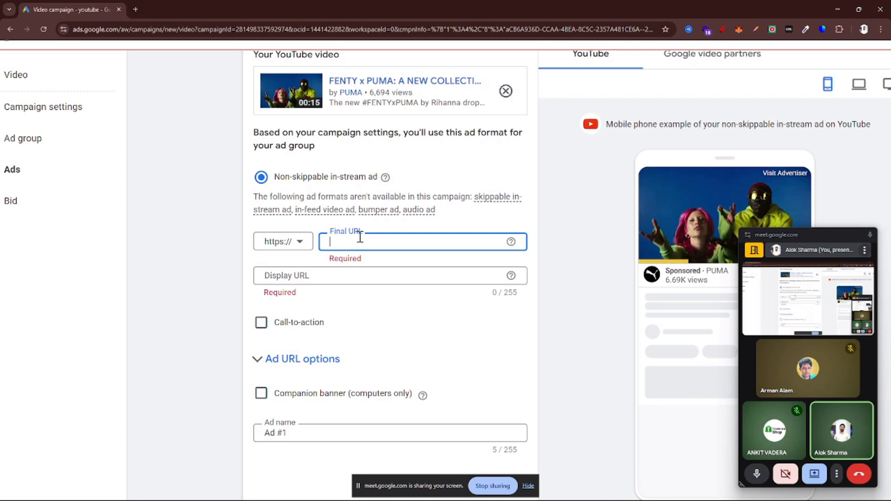
scroll(360, 237, "up", 1)
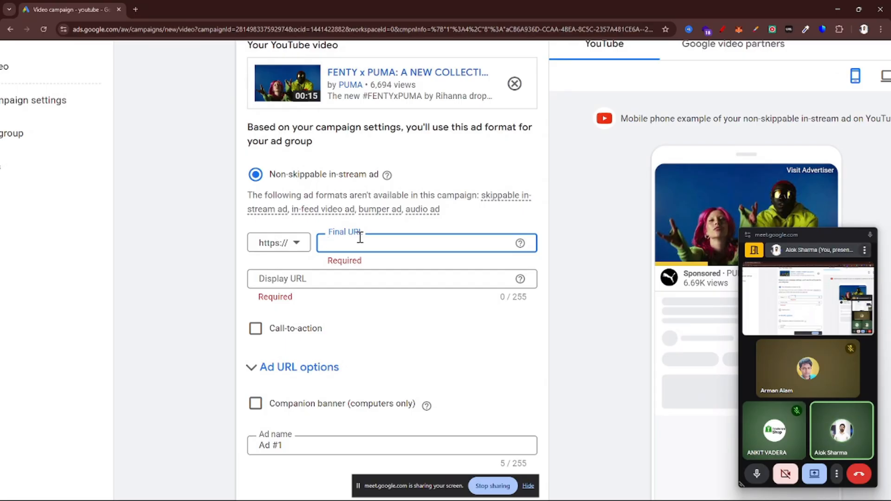
Copy the growrank.in blog address from a new browser tab and return to the campaign in its own maximized window
key("ctrl+t")
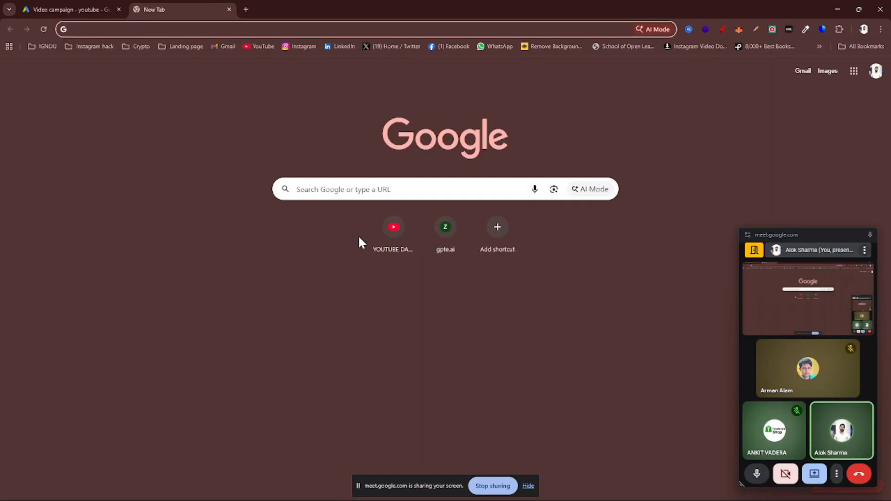
type("a")
key("ctrl+a")
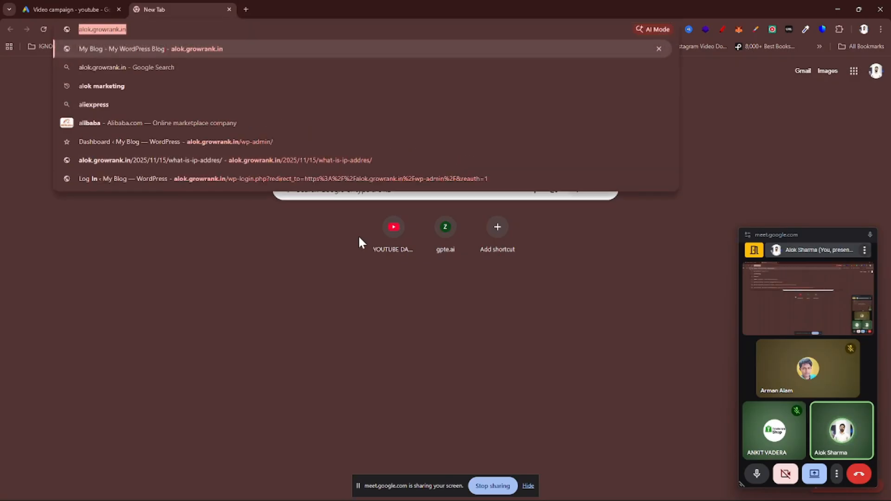
key("BackSpace")
left_click_drag(87, 6, 114, 39)
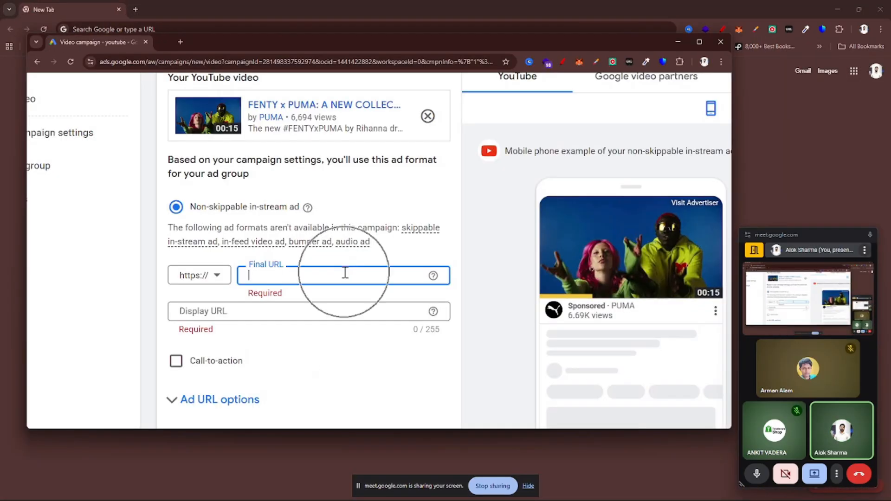
left_click(701, 44)
Paste the copied growrank.in blog address as both the Final URL and the Display URL of the ad
key("ctrl+v")
left_click(293, 291)
key("ctrl+v")
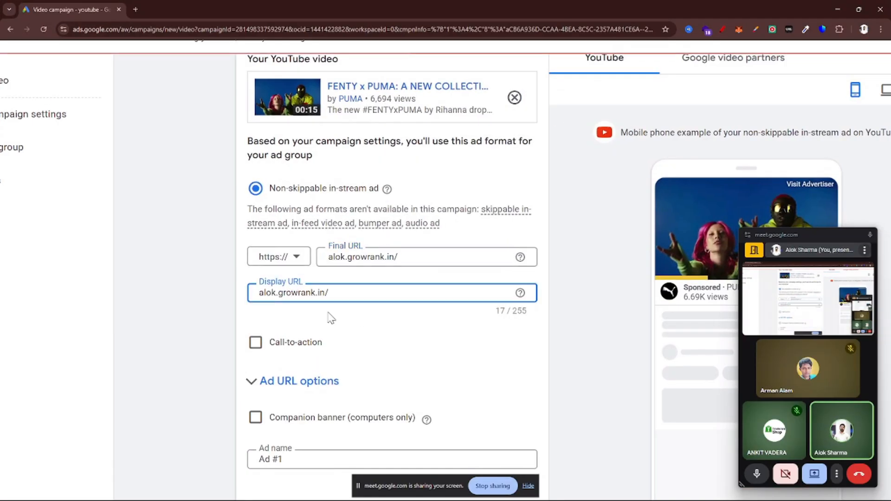
Enable the ad's call-to-action and set its text to the suggested "Buy now"
left_click(254, 342)
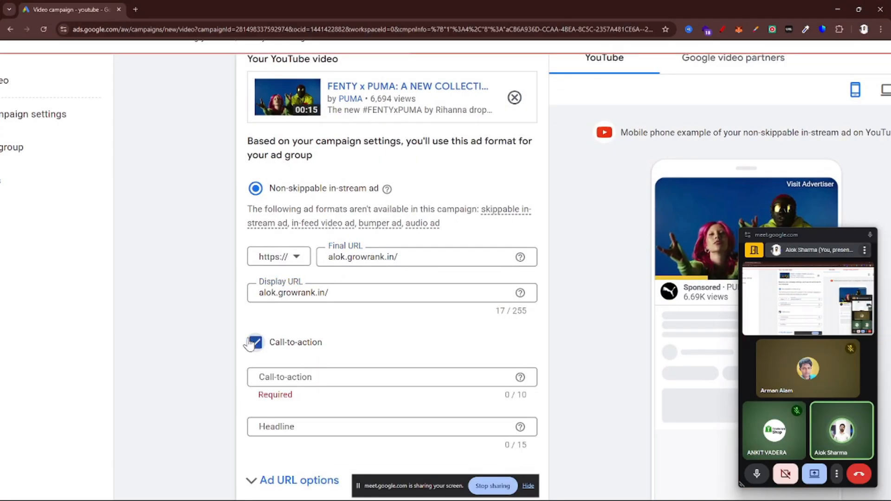
left_click(301, 382)
type("B")
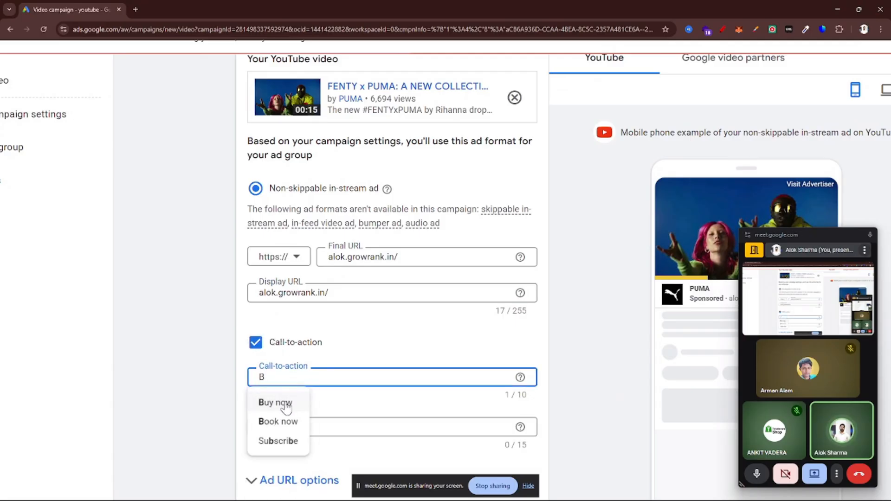
scroll(292, 407, "down", 2)
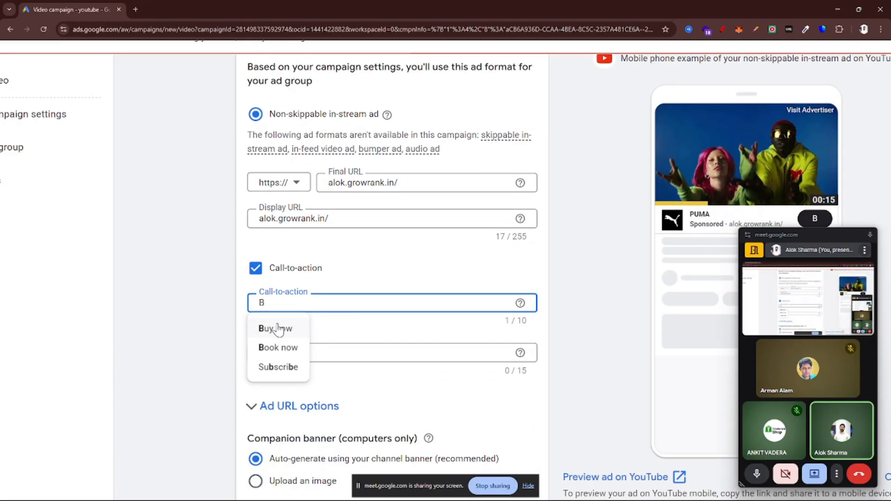
left_click(277, 328)
Dismiss the identity confirmation and enter "Puma" as the ad's headline
left_click(275, 352)
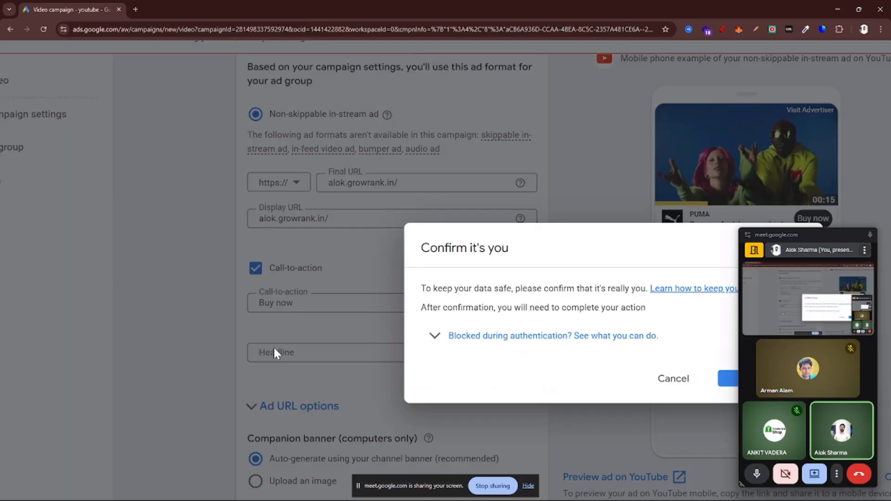
left_click(673, 378)
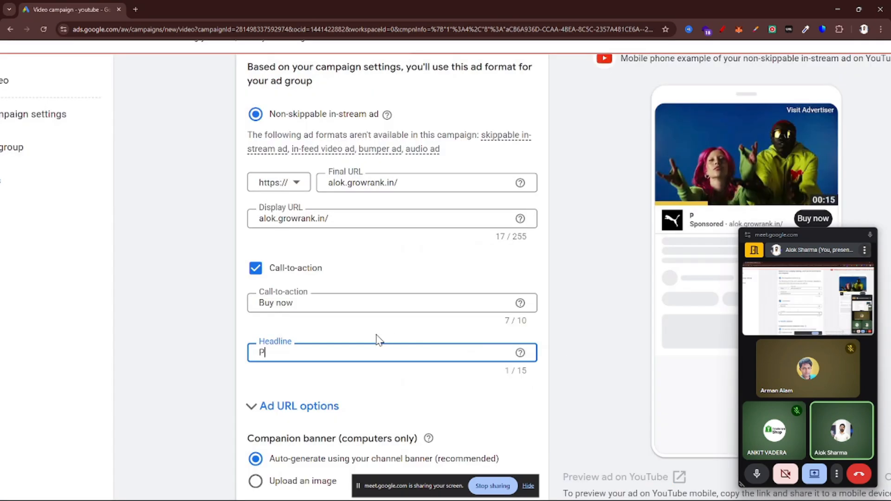
scroll(378, 340, "down", 3)
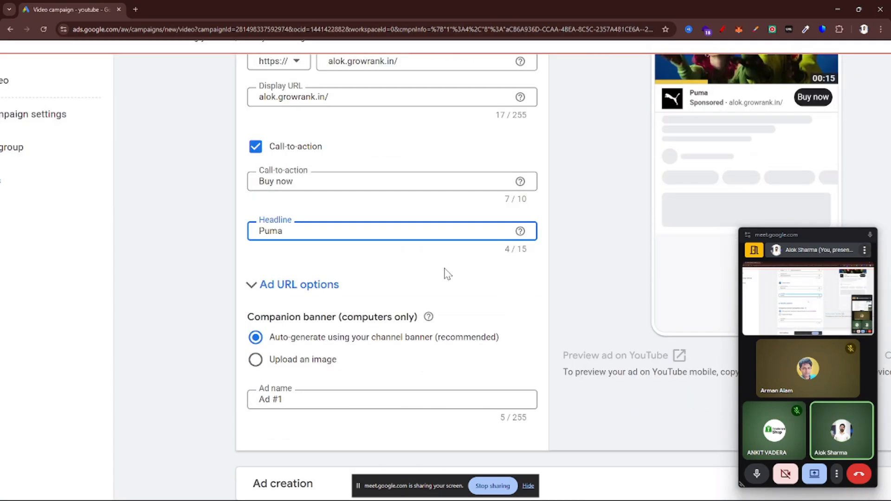
Review the ad's phone mockup, open the ad preview on YouTube and close the floating meeting window covering it
key("ctrl+minus")
key("ctrl+minus")
key("ctrl+minus")
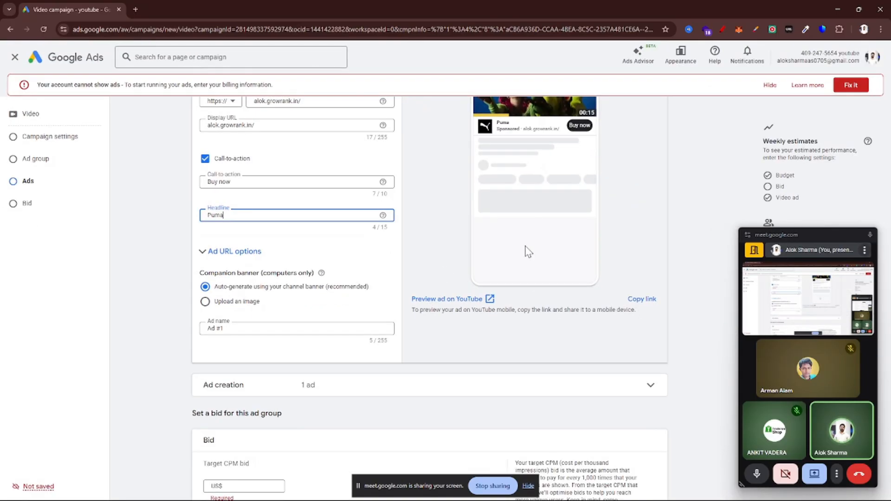
scroll(528, 253, "up", 3)
scroll(551, 242, "up", 2)
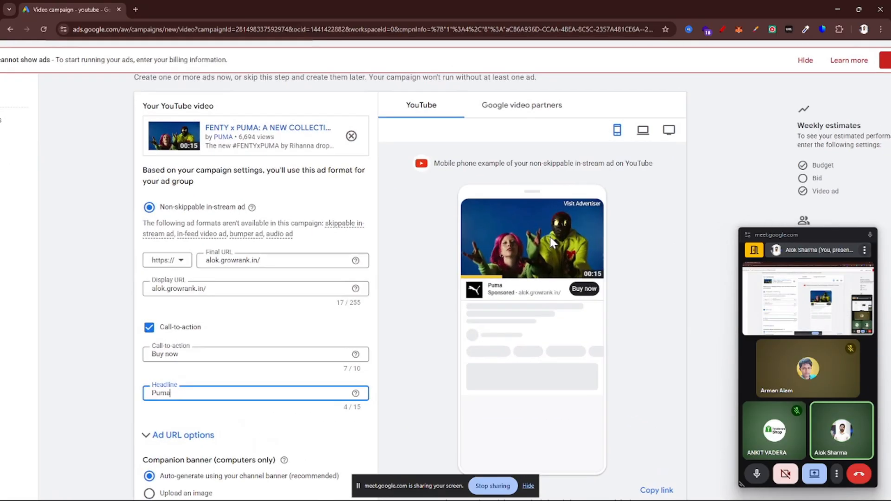
scroll(551, 242, "down", 2)
scroll(553, 304, "down", 3)
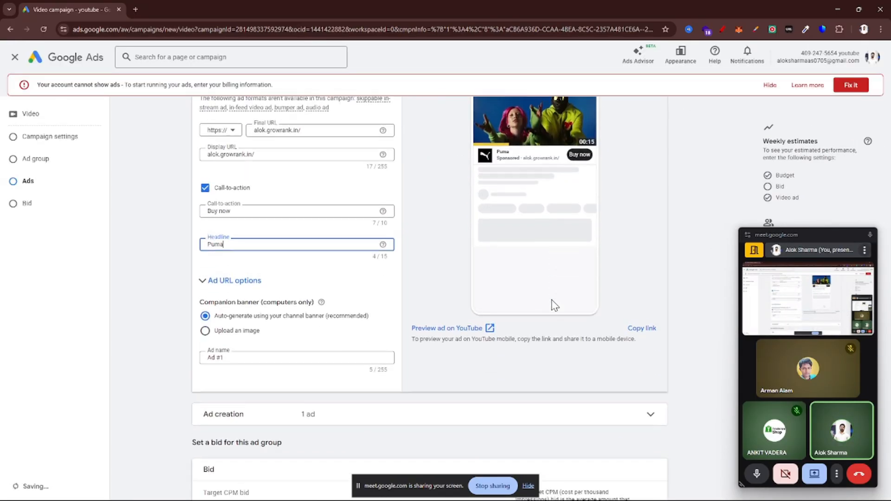
scroll(491, 332, "up", 3)
left_click(456, 325)
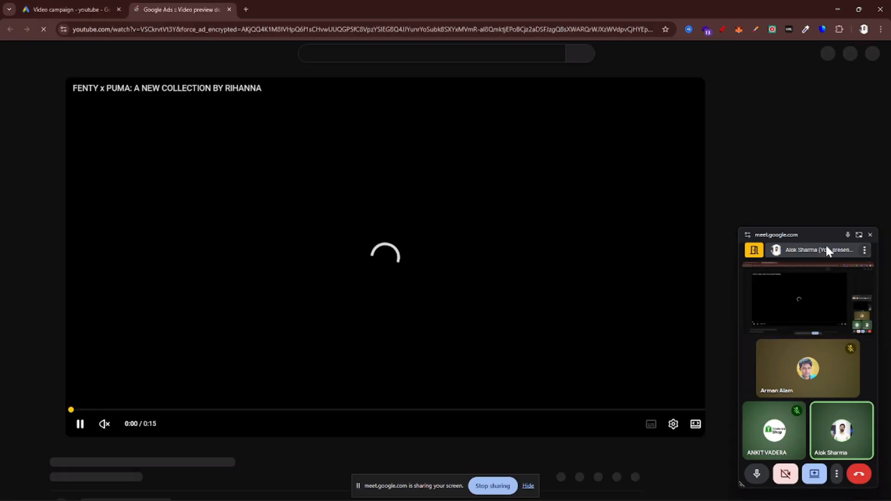
left_click(869, 235)
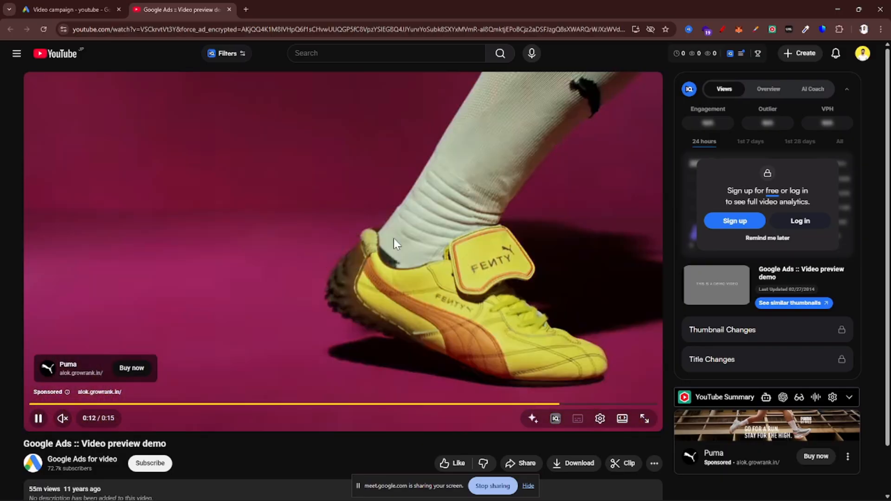
Pause the YouTube preview to examine the sponsored card with its Buy now button, and return to the ad form, dismissing the identity confirmation
left_click(394, 241)
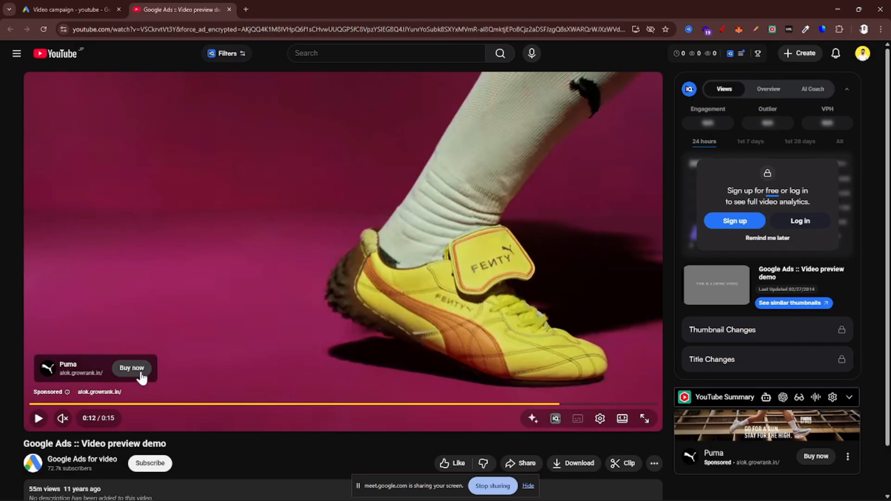
scroll(26, 366, "up", 5)
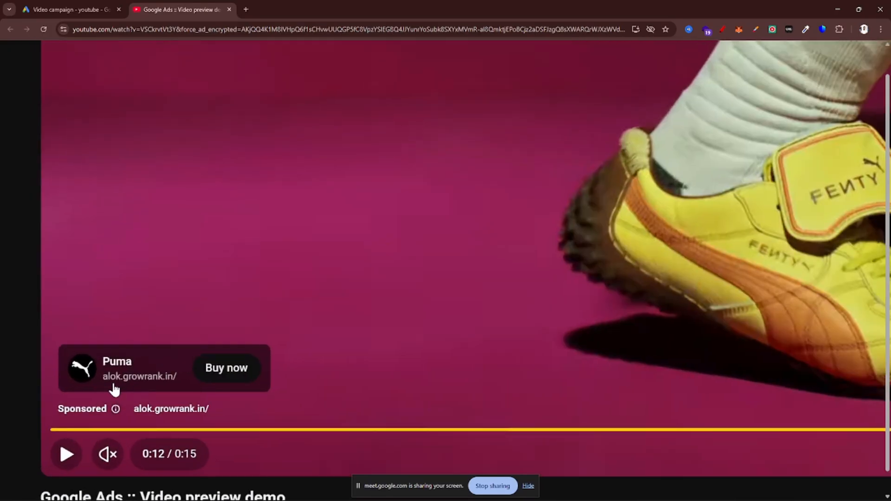
scroll(114, 389, "up", 2)
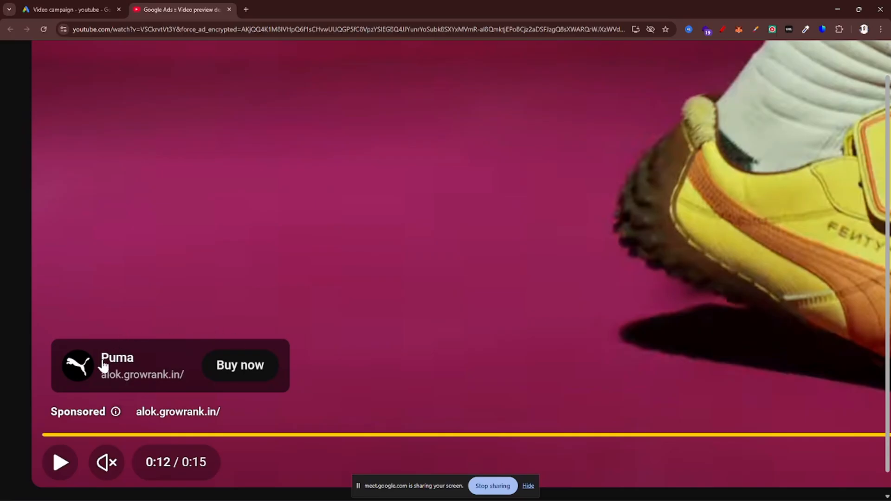
scroll(224, 375, "down", 7)
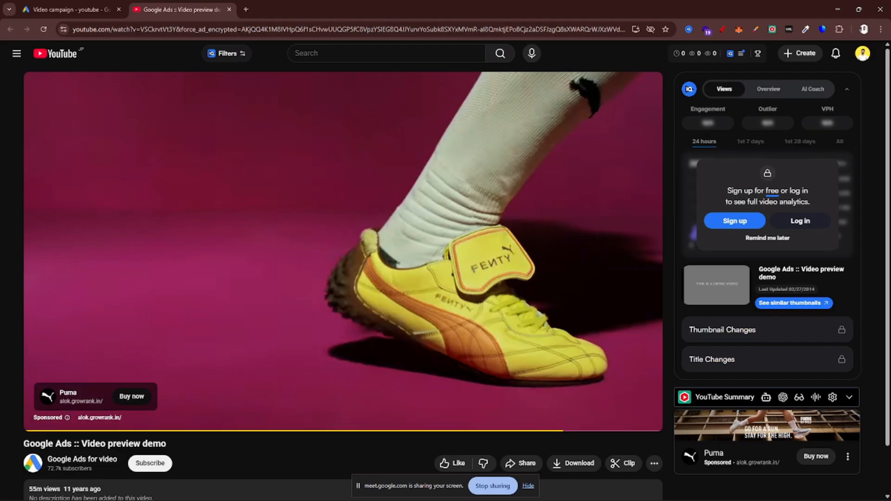
key("ctrl+w")
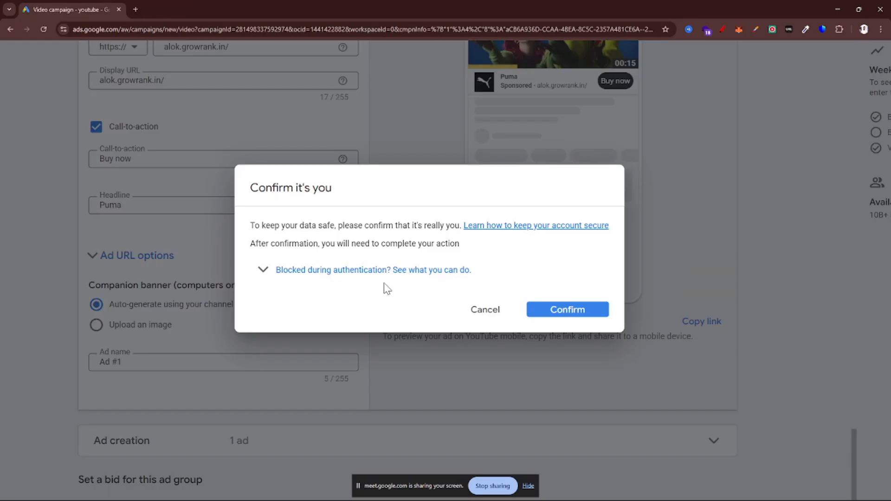
left_click(481, 312)
Examine how the non-skippable ad looks on a mobile phone for Google video partners
scroll(444, 344, "up", 5)
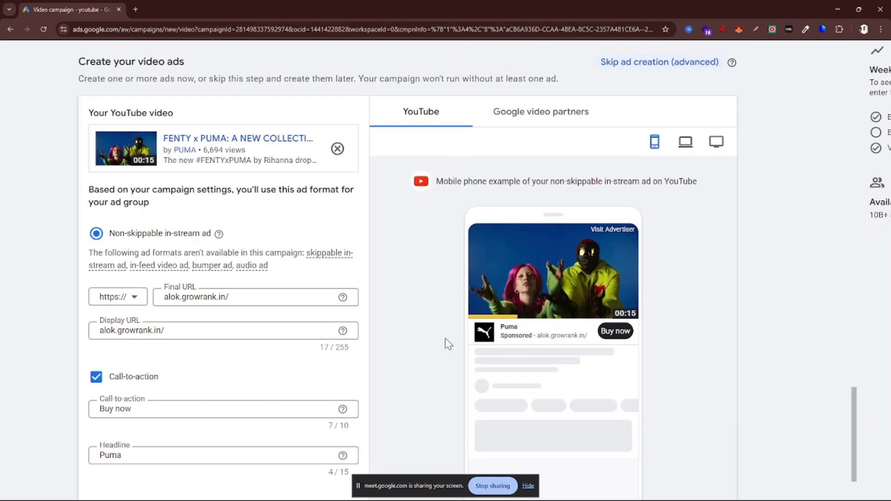
left_click(534, 114)
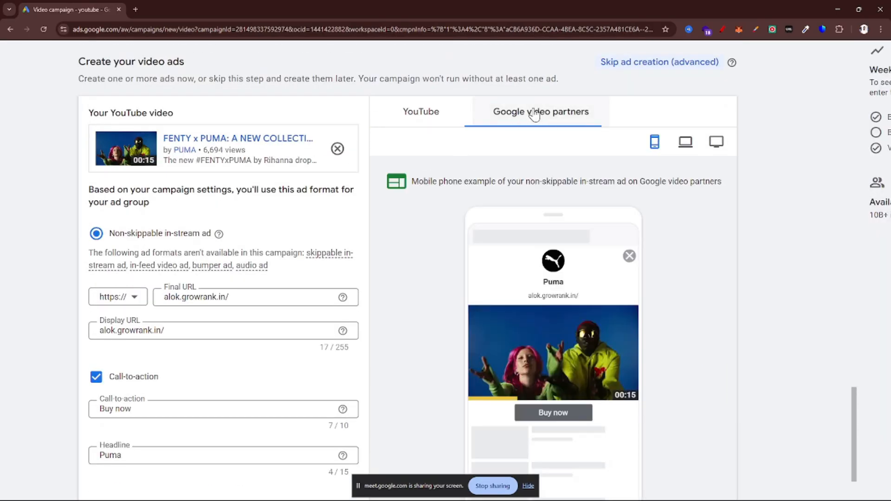
scroll(487, 285, "down", 2)
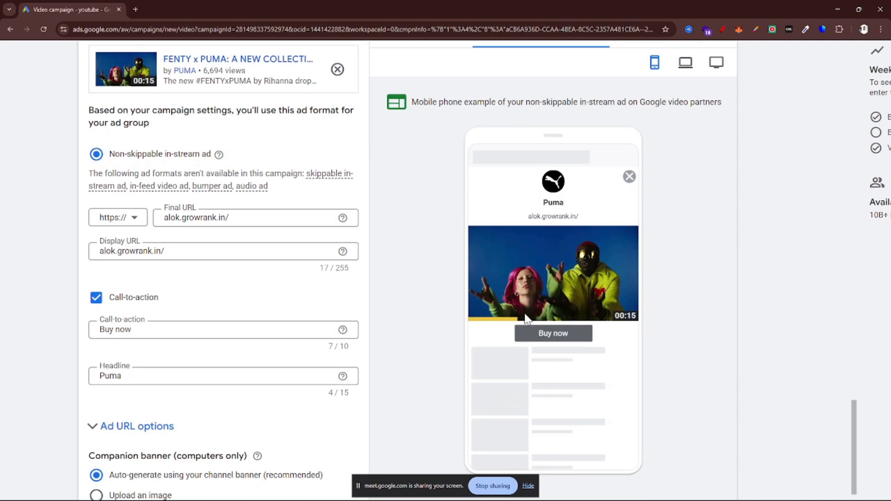
scroll(506, 292, "up", 3)
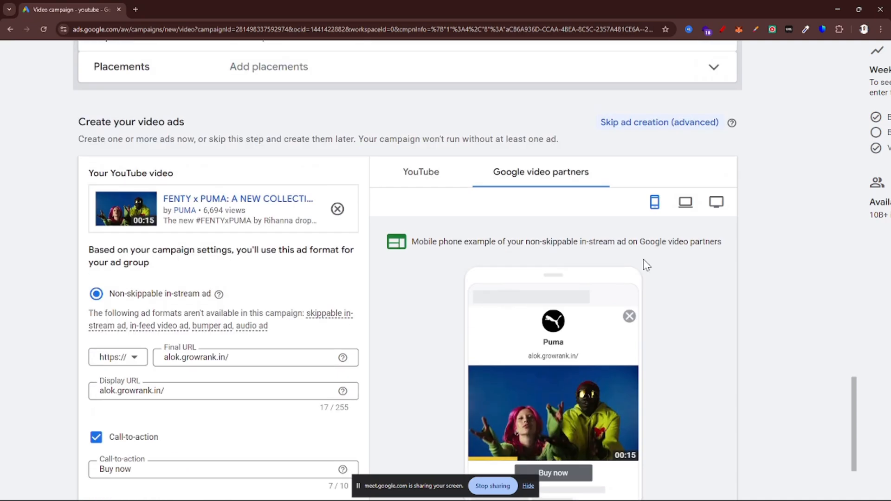
scroll(647, 262, "up", 3, "ctrl")
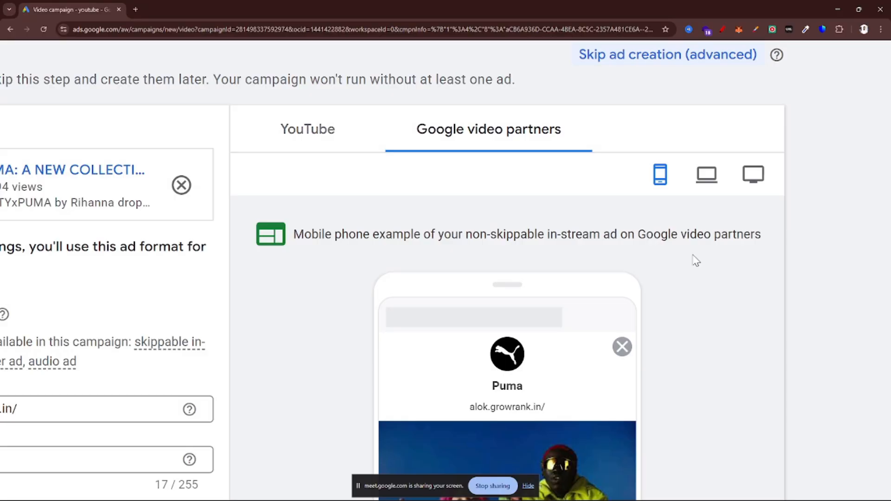
scroll(696, 261, "down", 3)
scroll(695, 261, "down", 3, "ctrl")
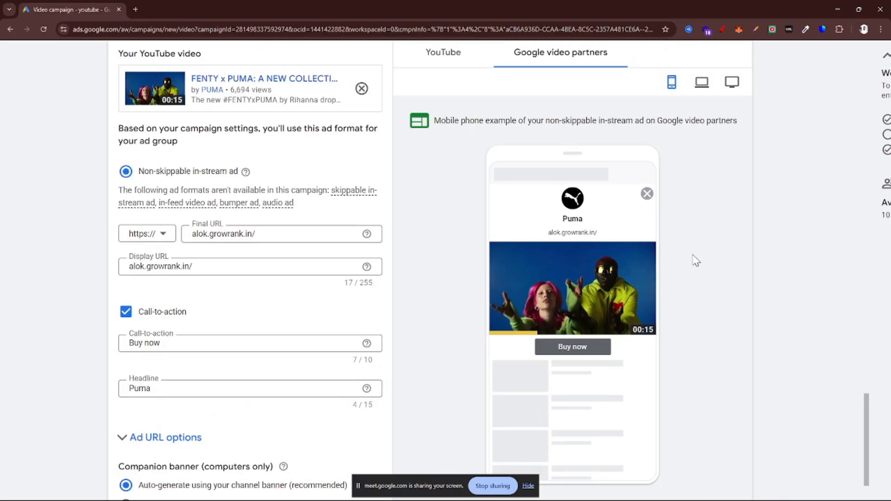
scroll(547, 257, "up", 1)
View the YouTube versions of the ad preview for computer and TV screen
left_click(443, 103)
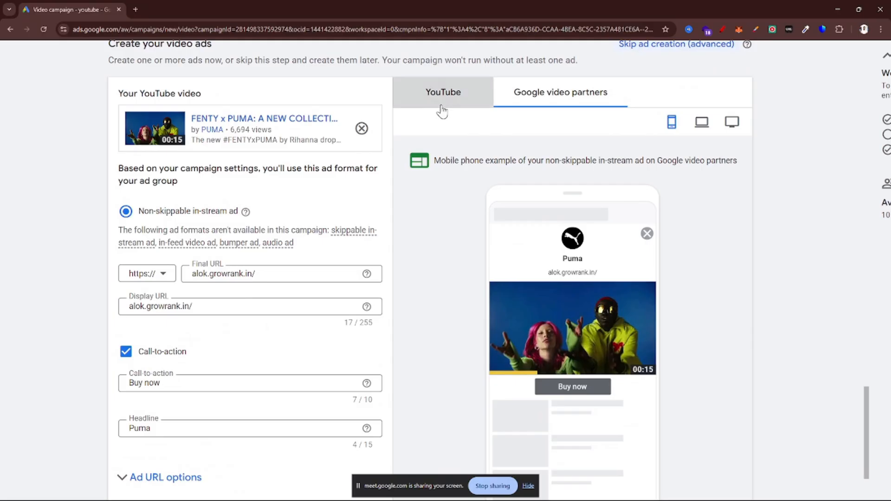
left_click(696, 126)
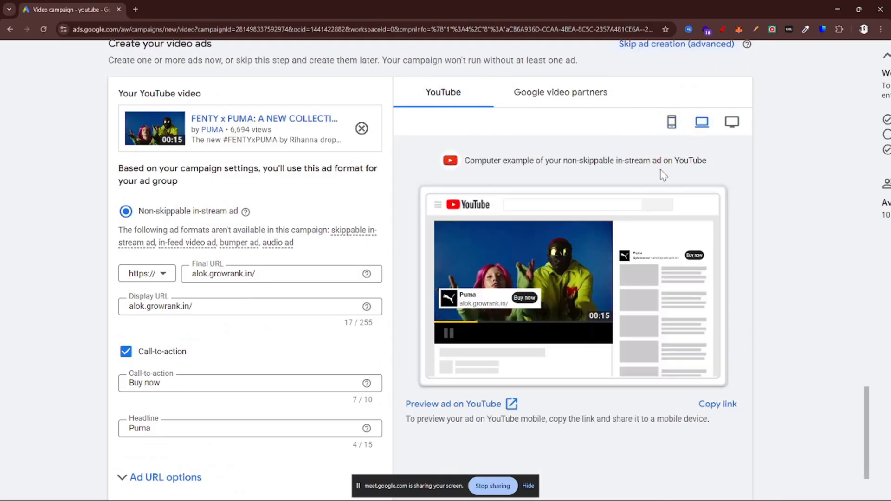
scroll(557, 232, "down", 1)
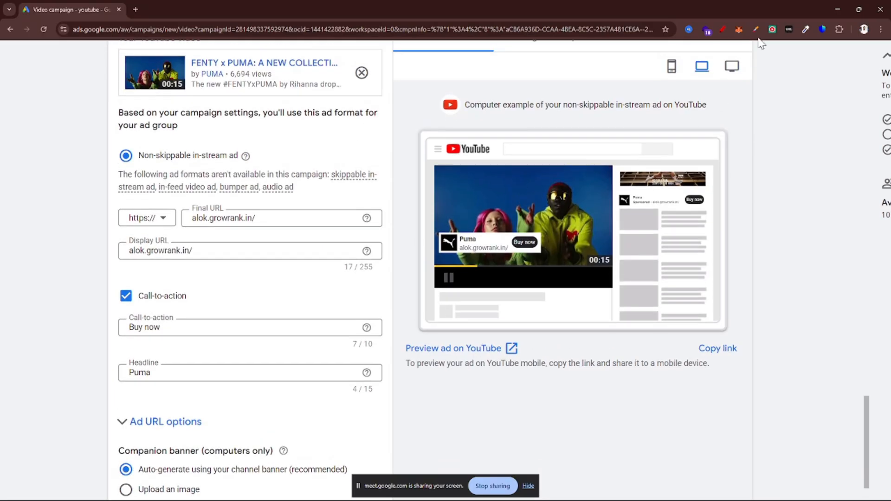
left_click(731, 66)
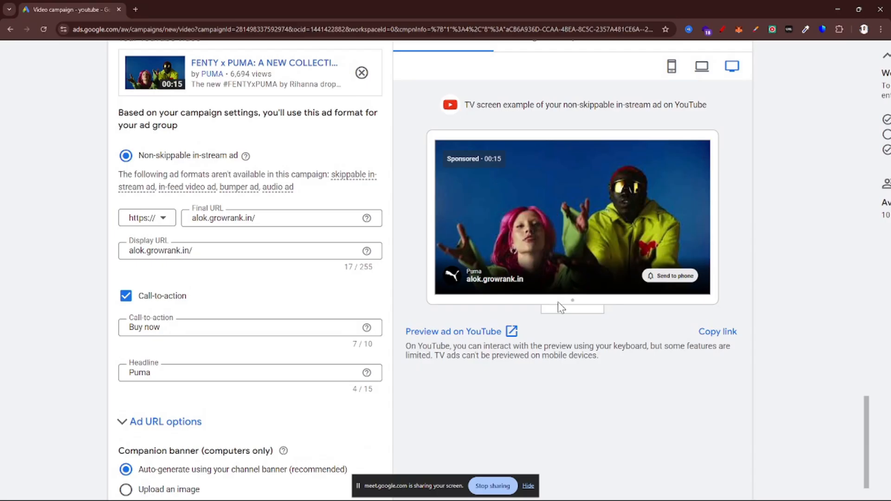
Set the ad group's Target CPM bid to the suggested US$1.45
scroll(510, 273, "down", 8)
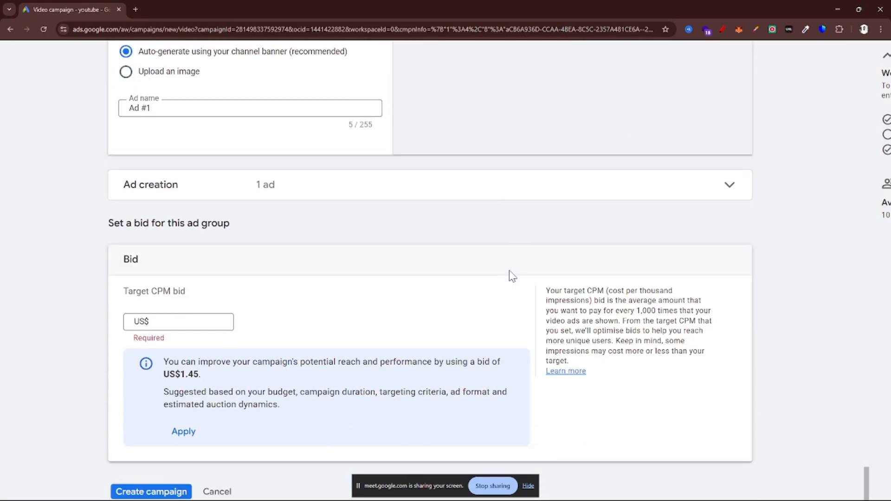
scroll(430, 349, "down", 1)
scroll(102, 279, "up", 5)
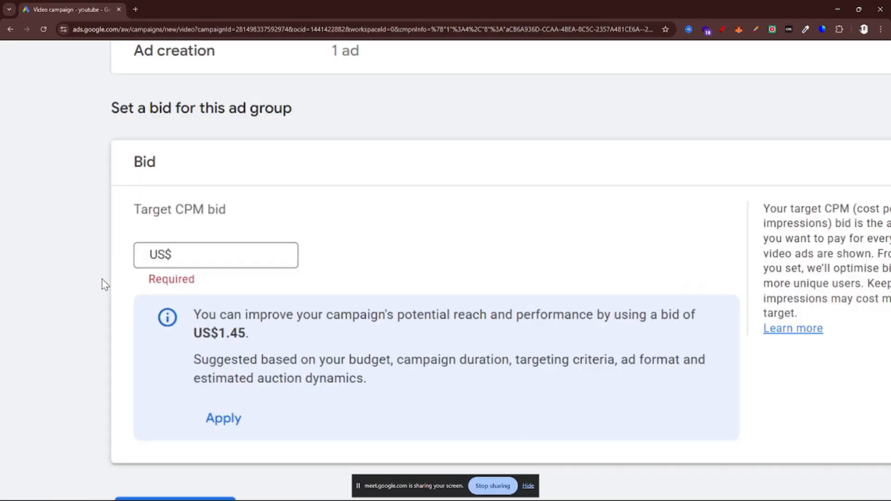
left_click(300, 251)
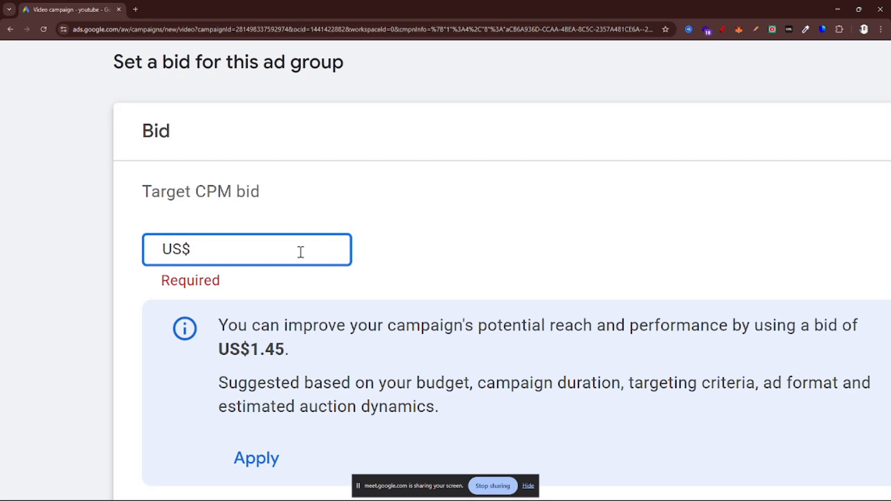
type("1.45")
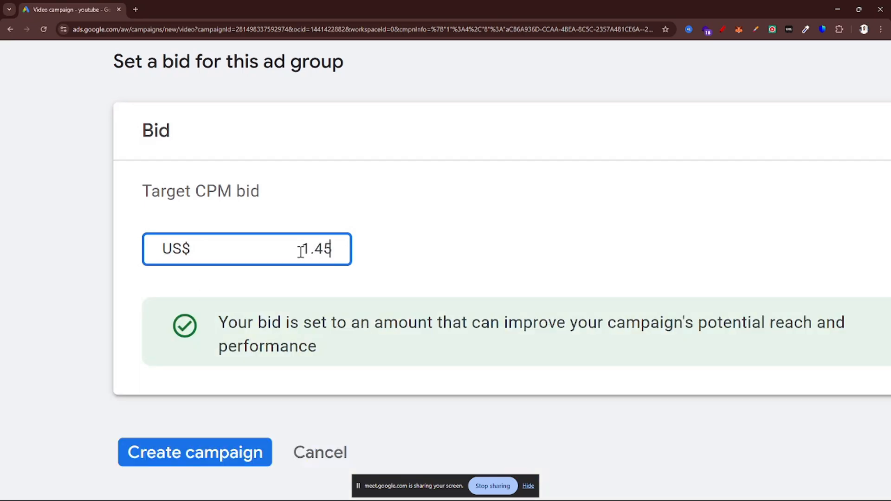
scroll(452, 244, "down", 5)
scroll(664, 377, "right", 2)
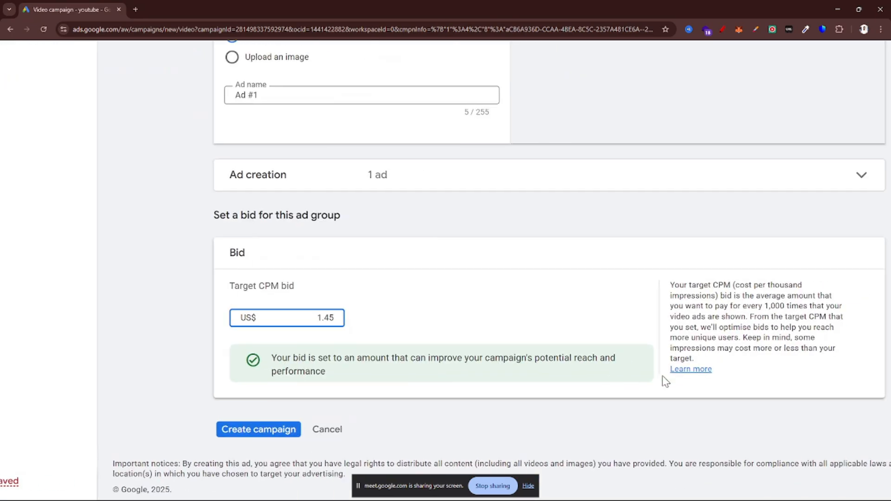
Review the ad group's bid section, dismiss the identity confirmation, and hide the billing alert and the screen-sharing notice
scroll(664, 377, "down", 1)
scroll(696, 374, "up", 5)
scroll(391, 370, "left", 4)
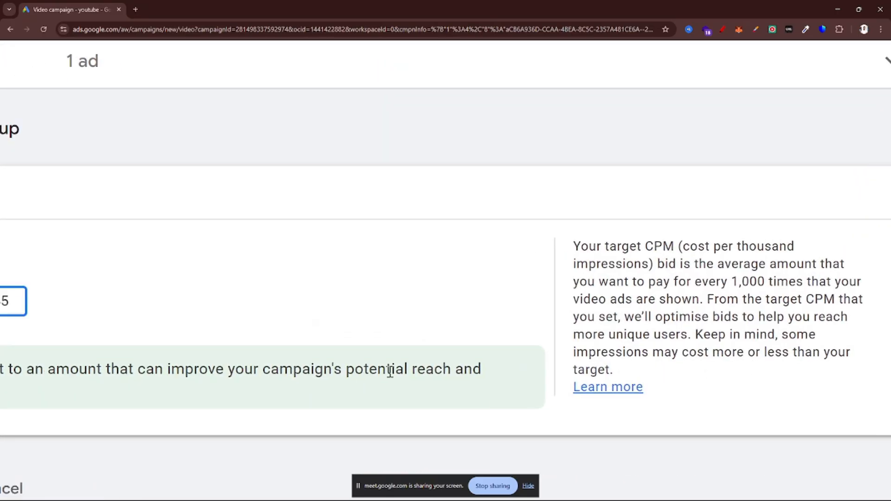
scroll(391, 370, "down", 1)
scroll(184, 212, "left", 2)
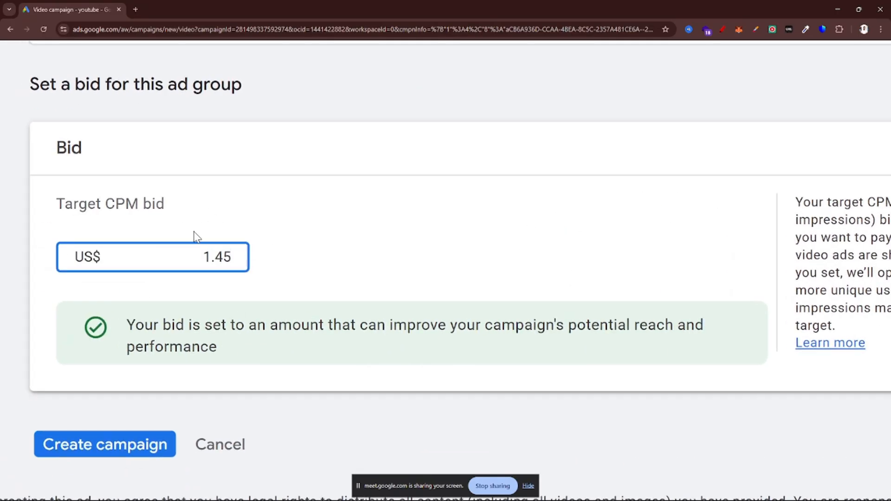
scroll(193, 229, "down", 5)
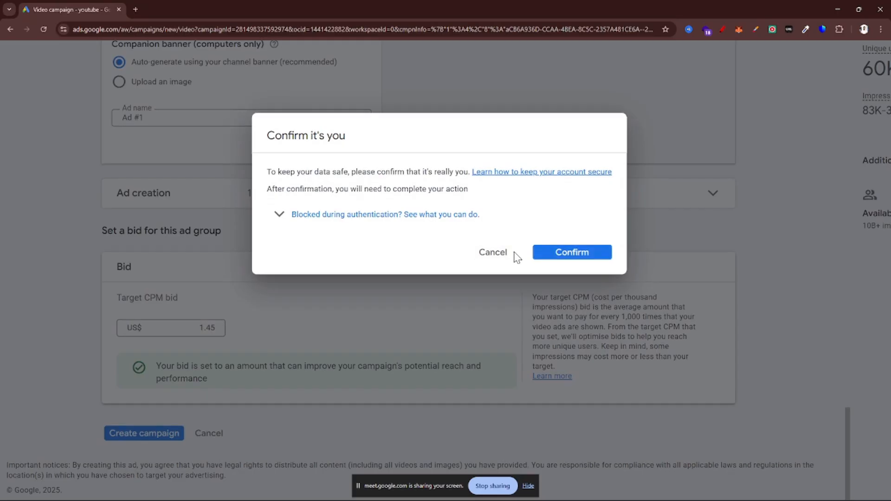
left_click(493, 254)
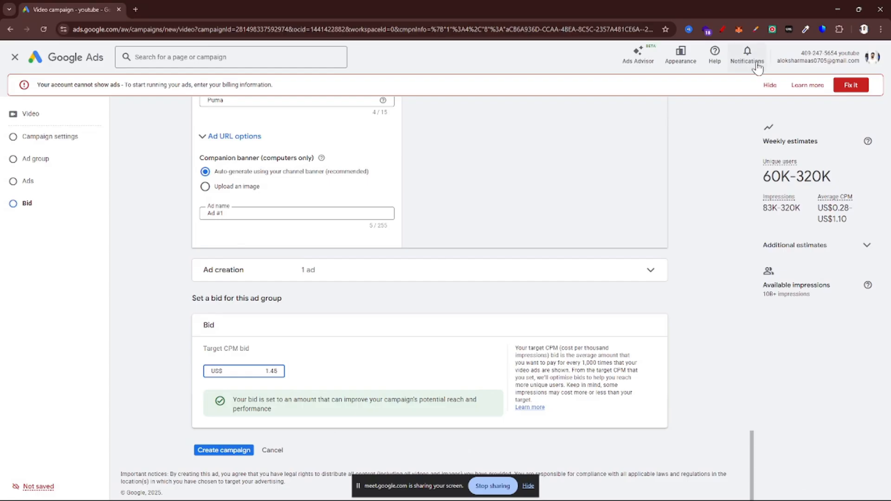
left_click(773, 90)
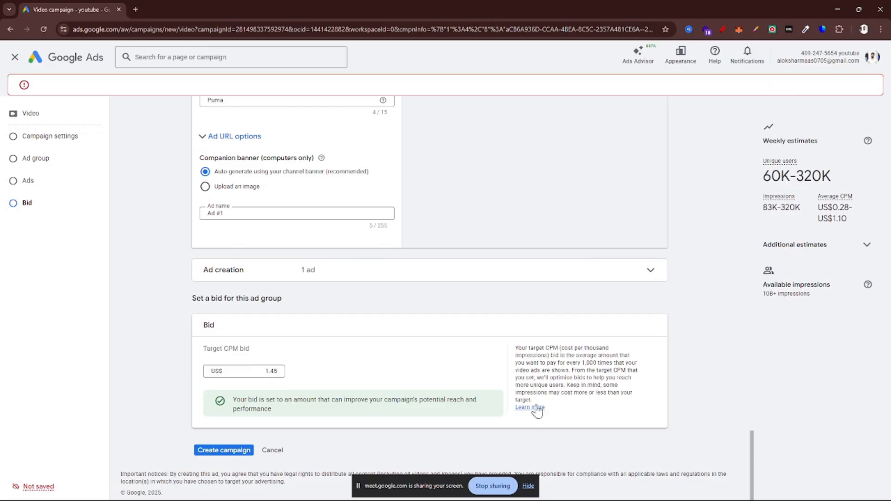
left_click(528, 485)
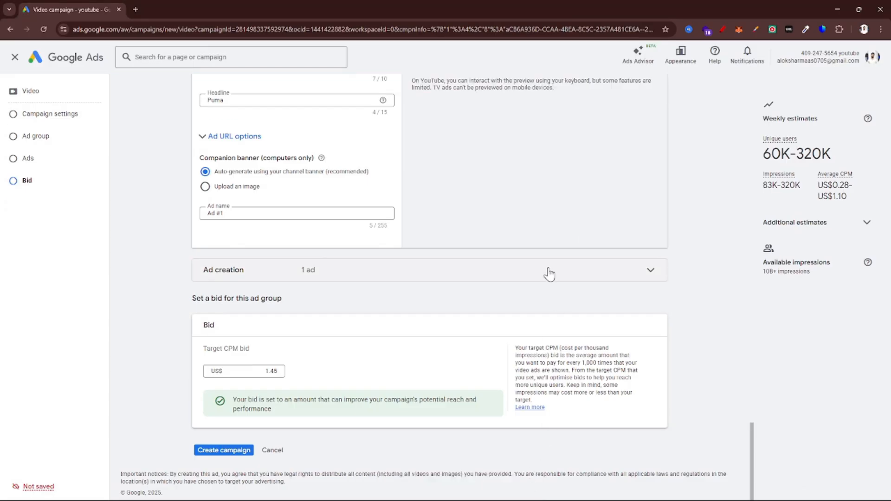
Review the campaign form from the general settings down to the video ad section
scroll(549, 272, "up", 20)
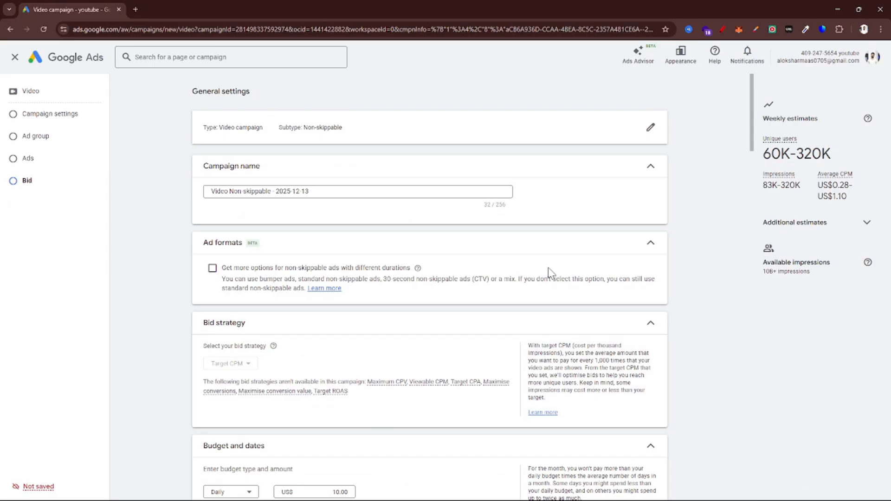
scroll(547, 267, "down", 20)
scroll(551, 273, "down", 2)
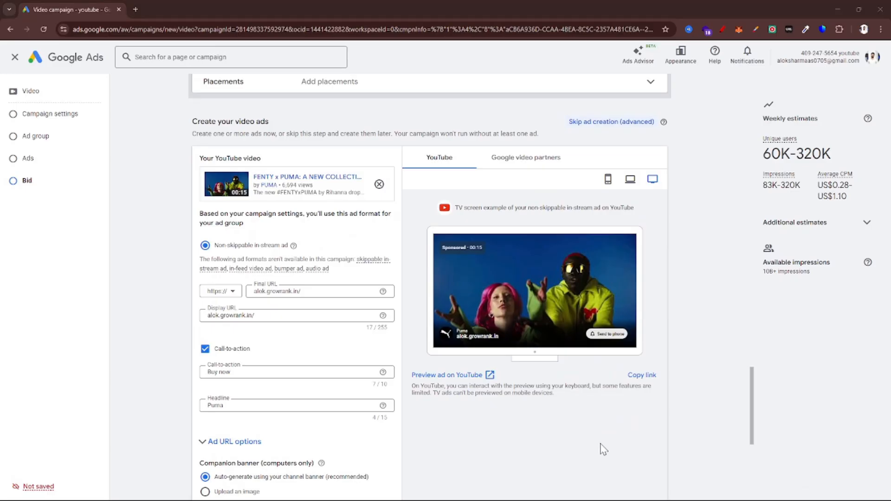
key("alt+Tab")
key("Tab")
key("Tab")
key("Tab")
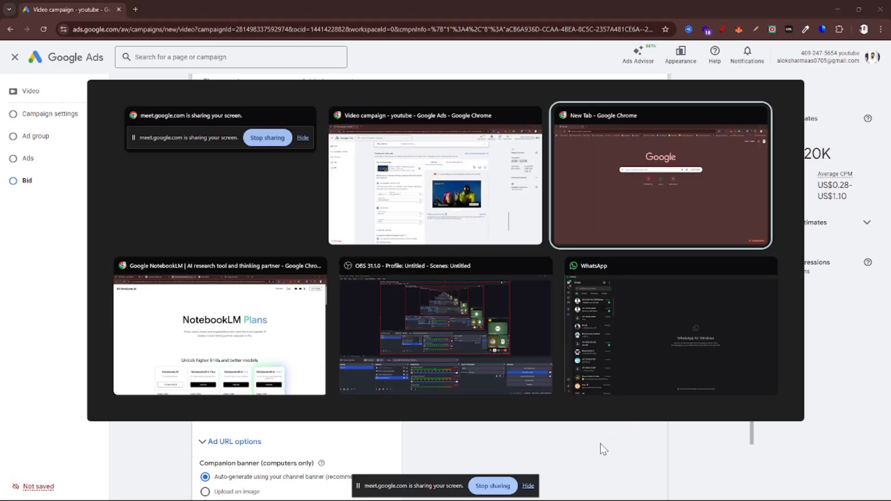
key("alt+Tab")
key("Tab")
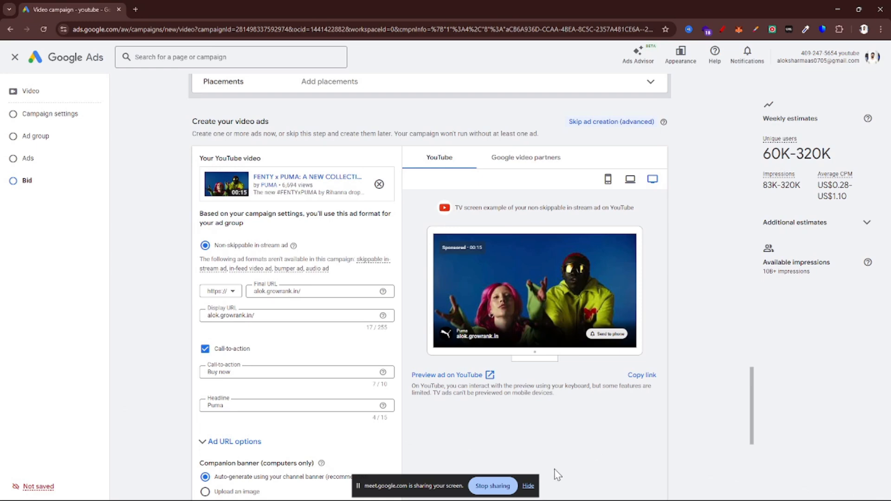
left_click(530, 487)
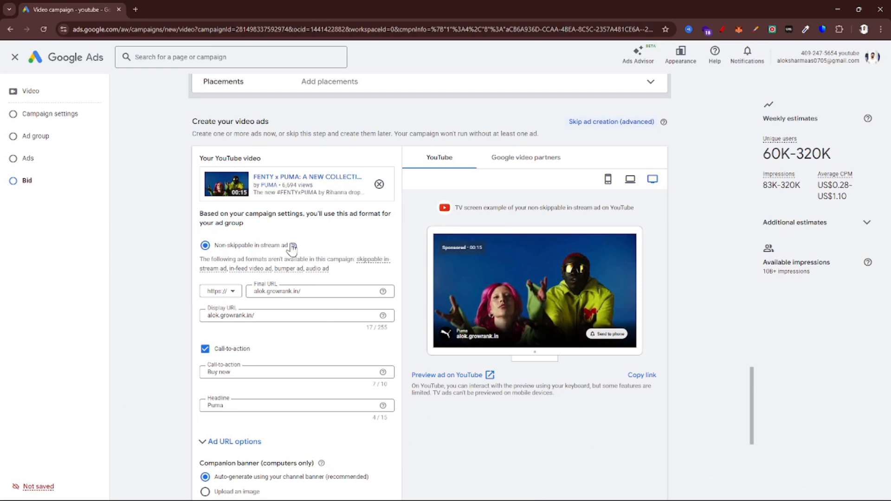
Remove the FENTY x PUMA video from the ad and open the tool for creating a video in a few steps
scroll(370, 188, "up", 5)
left_click(383, 188)
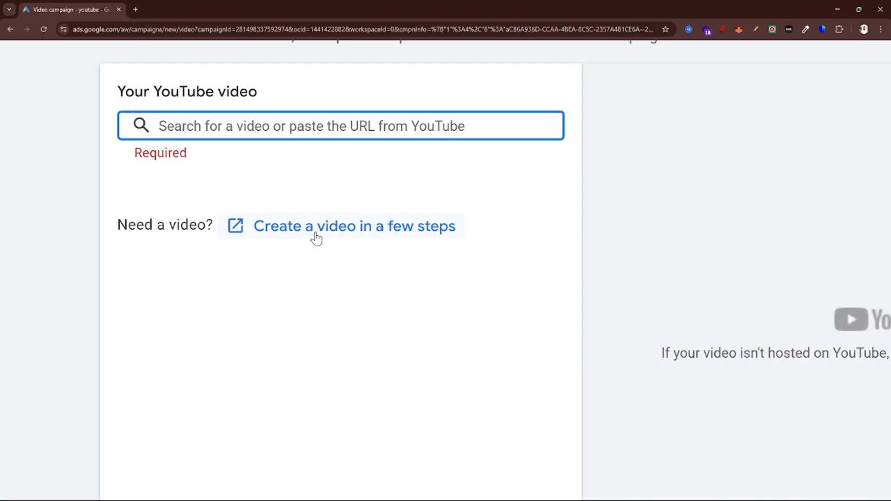
scroll(316, 237, "down", 3)
scroll(603, 327, "right", 3)
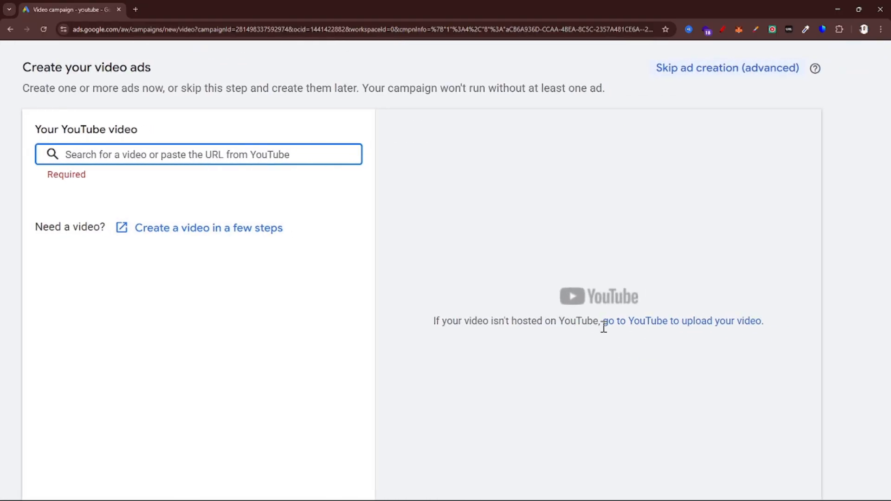
scroll(624, 343, "up", 3)
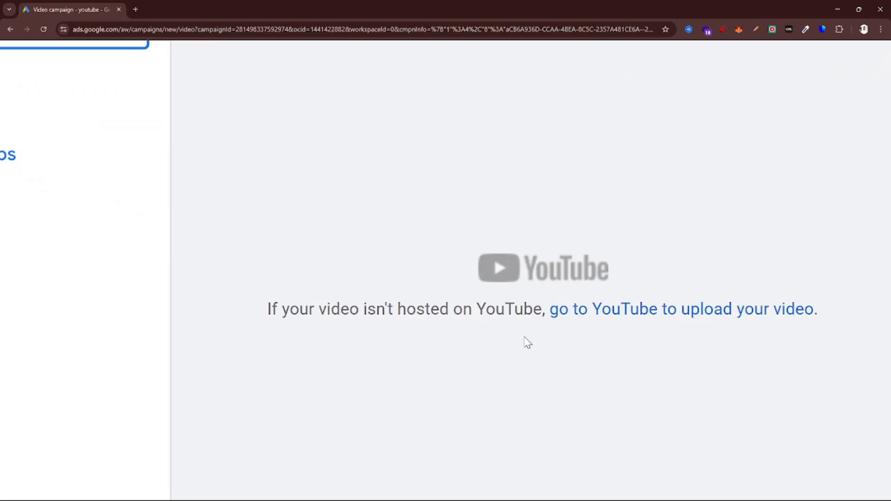
scroll(476, 354, "down", 3)
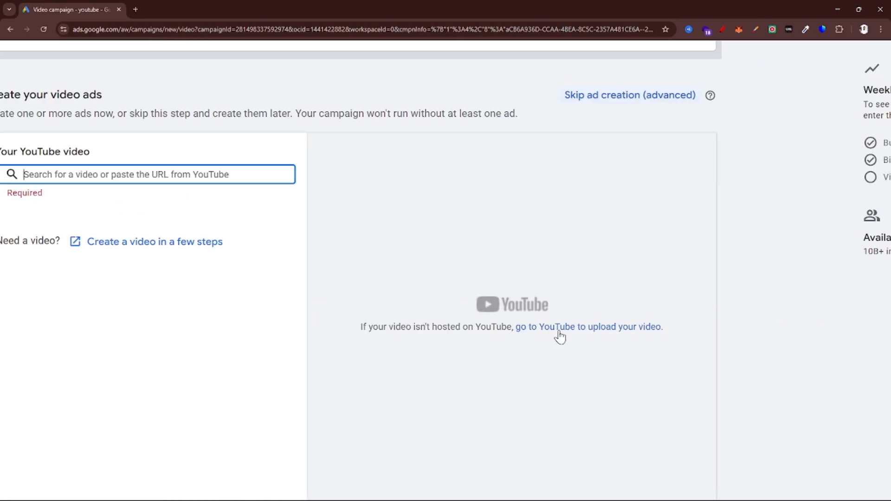
scroll(534, 333, "down", 3)
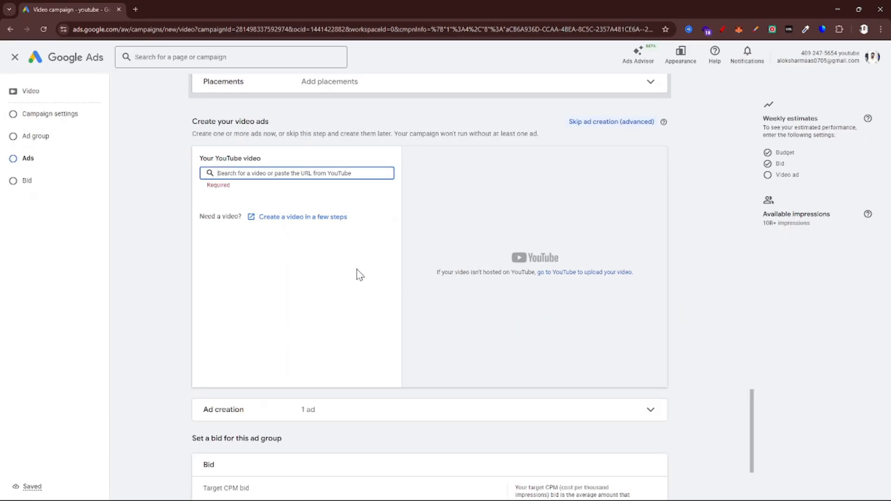
scroll(249, 219, "up", 2)
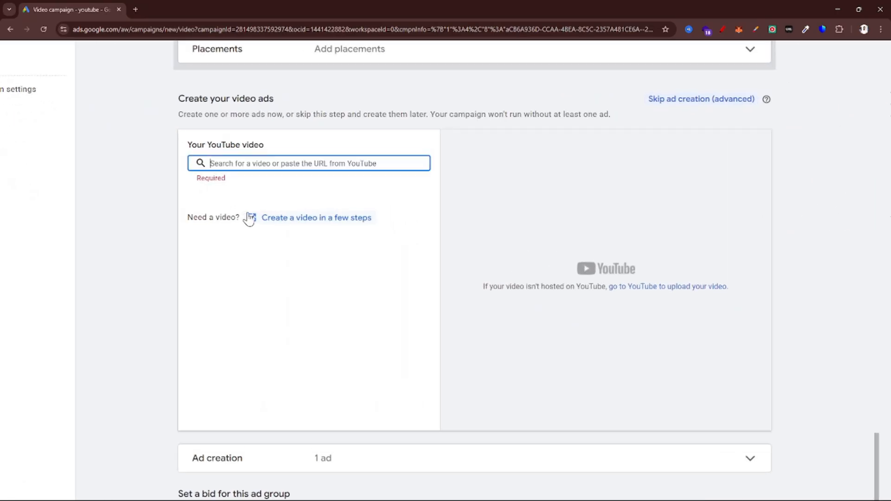
left_click(312, 222)
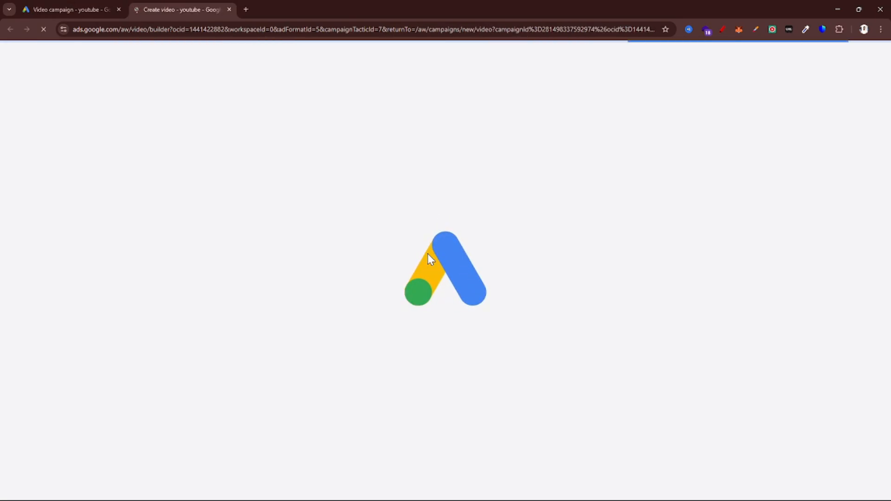
key("alt+Tab")
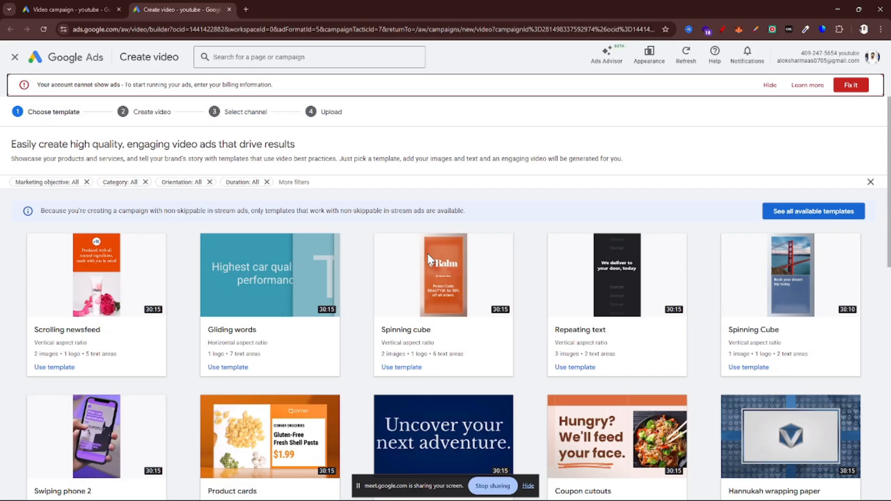
Browse the video templates for non-skippable in-stream ads and choose the Rugged text template
scroll(391, 391, "down", 10)
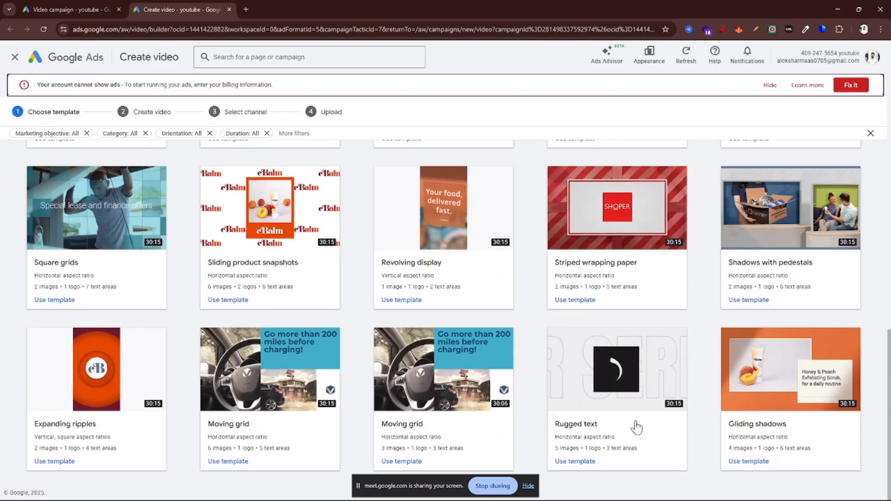
scroll(556, 355, "up", 3)
scroll(555, 355, "down", 3)
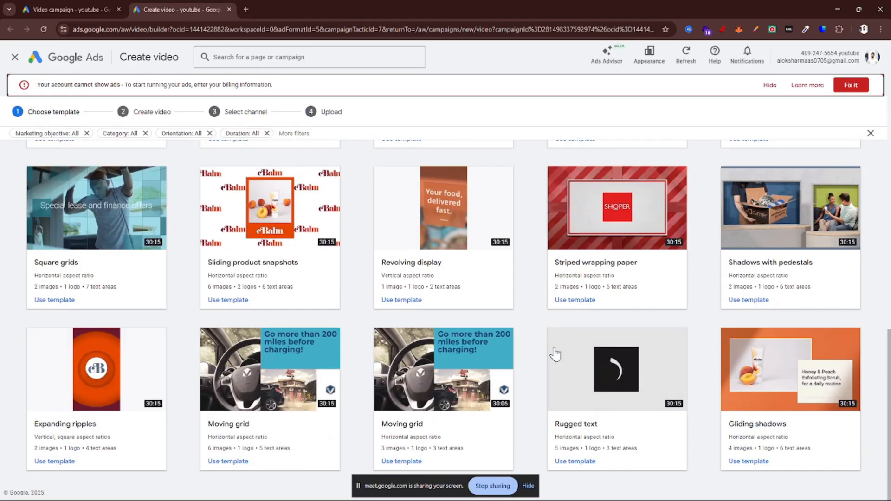
scroll(555, 354, "up", 5)
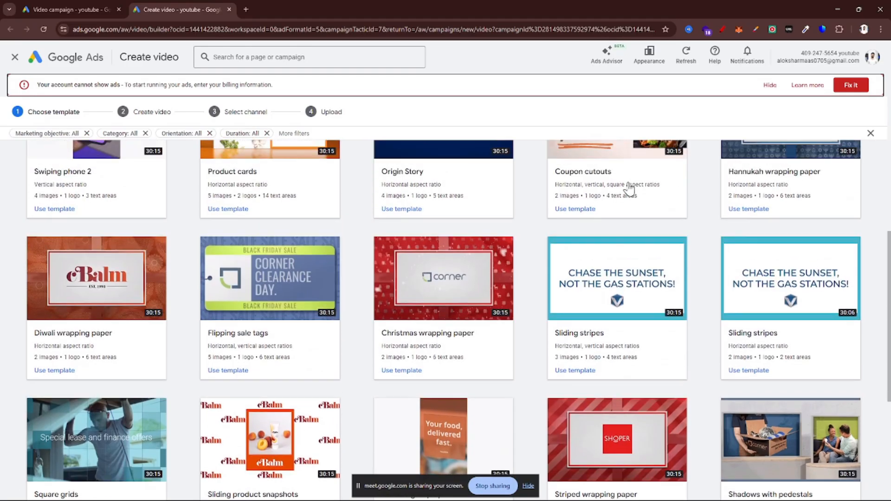
scroll(629, 186, "up", 7)
scroll(532, 258, "down", 12)
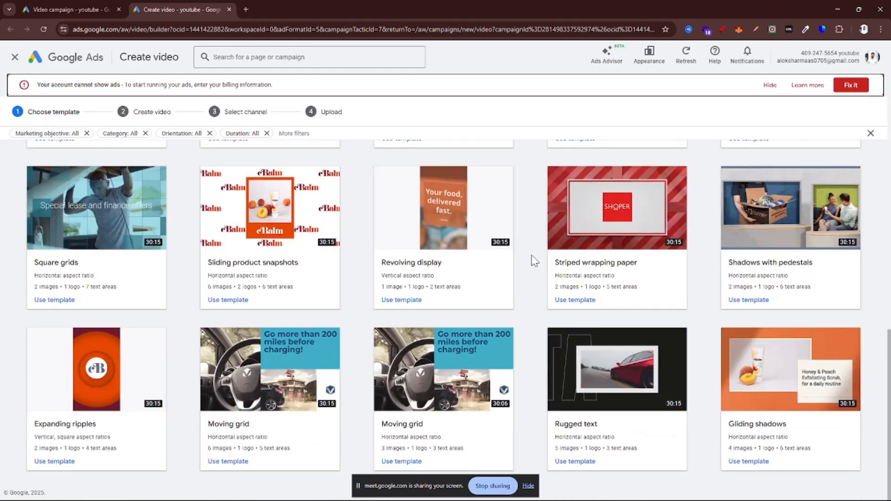
left_click(613, 409)
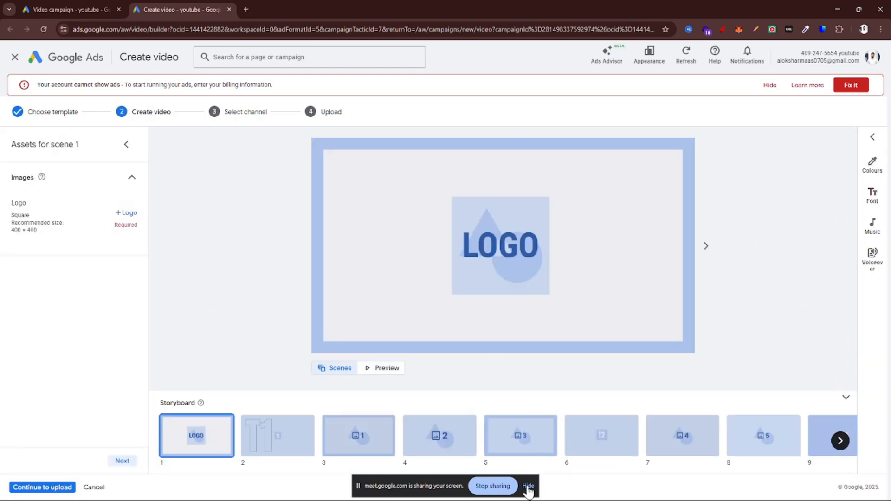
left_click(527, 486)
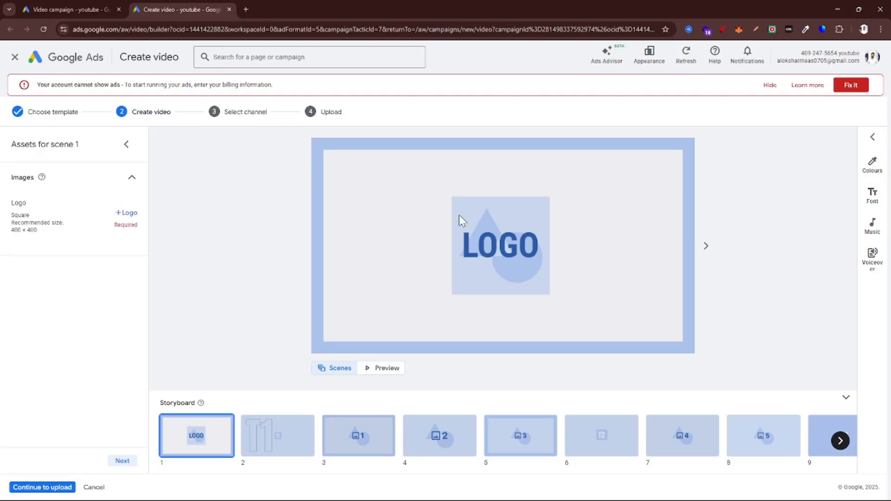
Upload the Telegram icon image icons8-telegram-logo-100.png from the Downloads folder and save it as the logo for scene 1
scroll(0, 199, "up", 5)
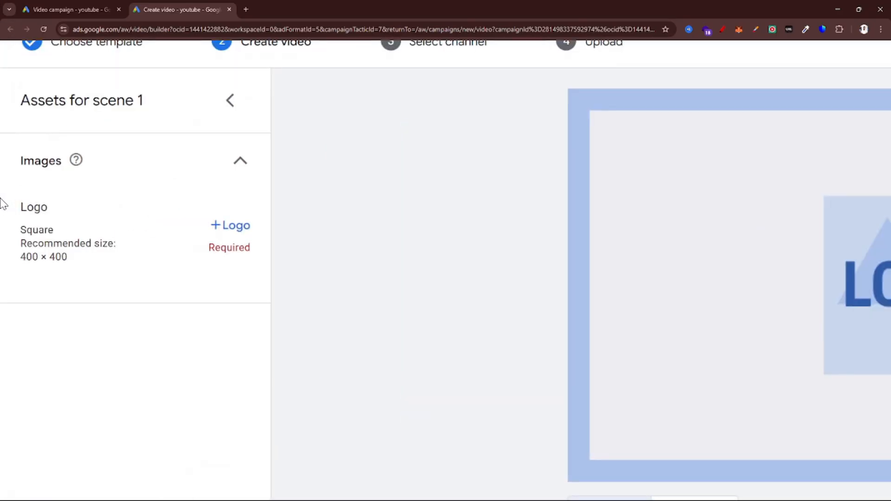
left_click(227, 235)
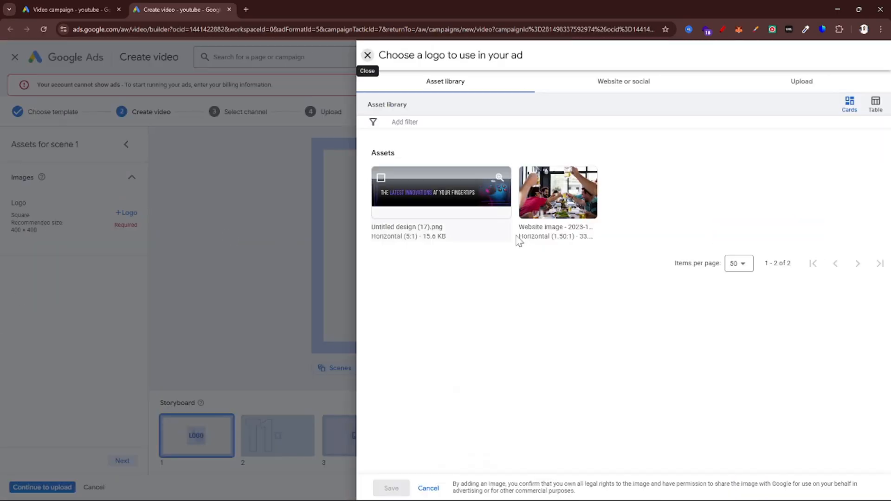
left_click(628, 80)
left_click(795, 81)
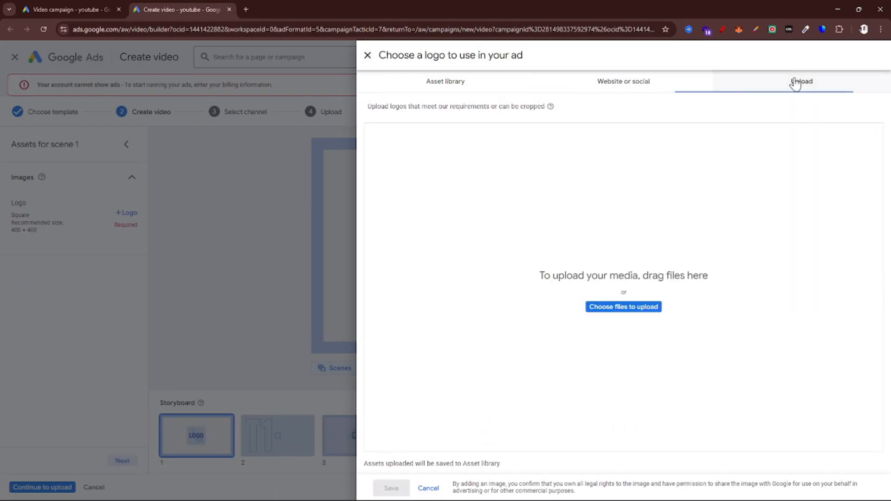
left_click(611, 309)
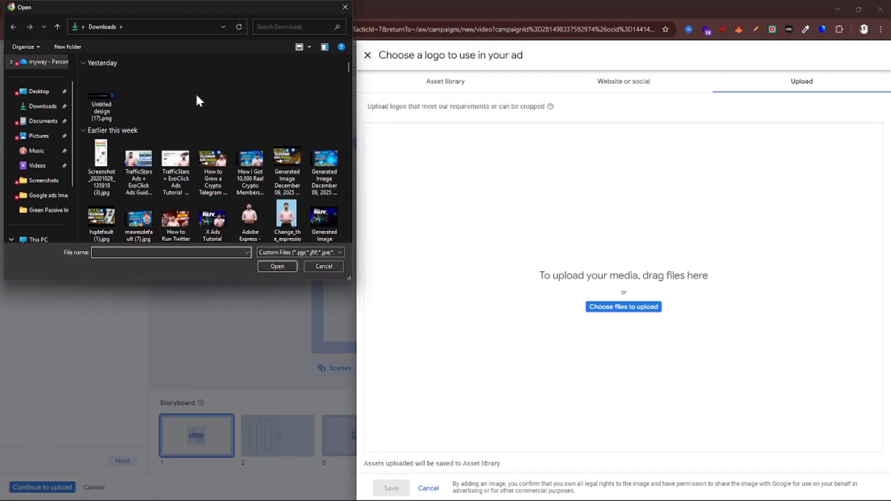
scroll(205, 119, "down", 5)
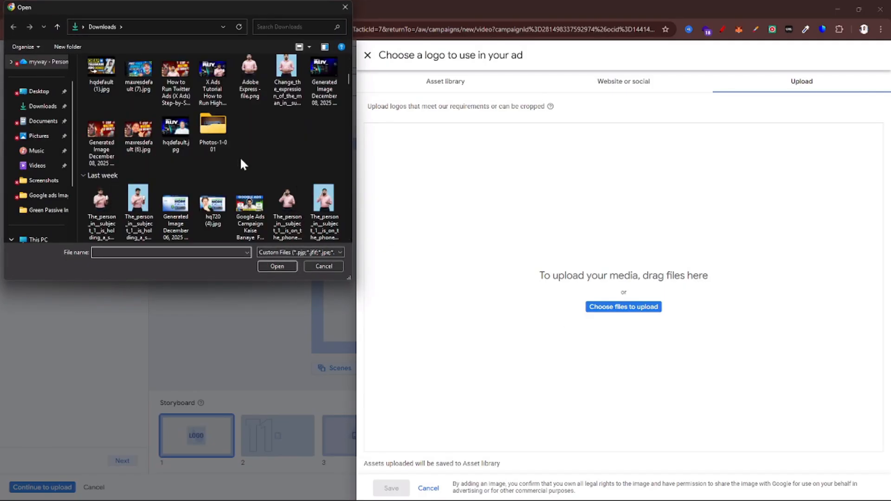
scroll(263, 179, "down", 5)
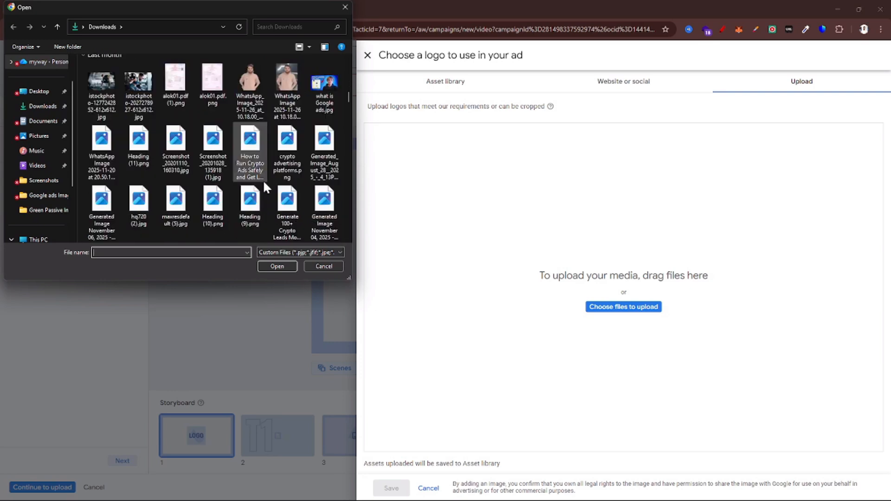
scroll(249, 209, "down", 3)
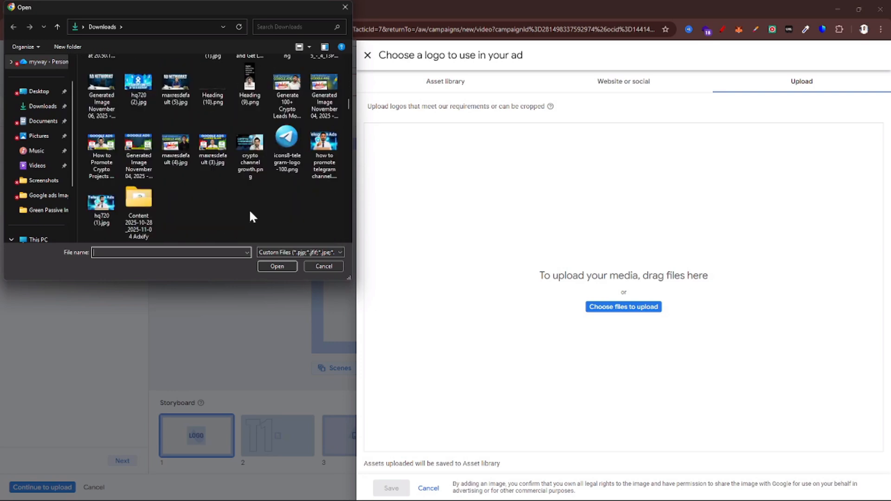
double_click(286, 143)
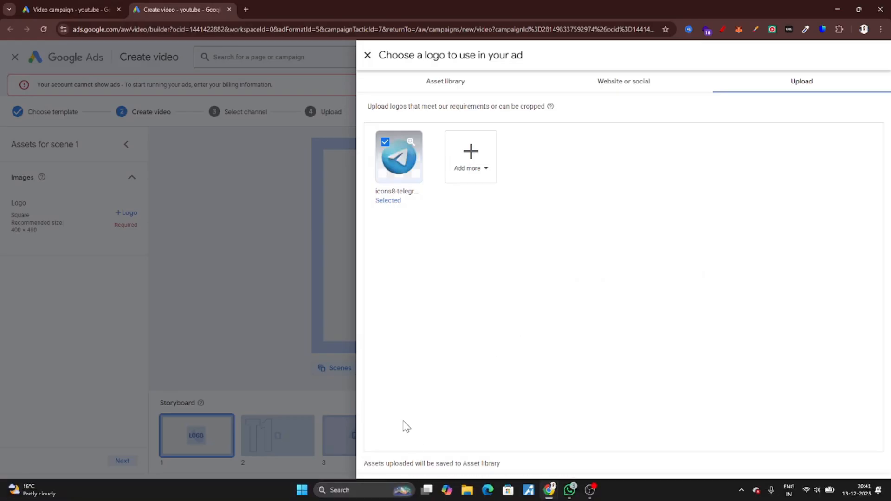
left_click(392, 488)
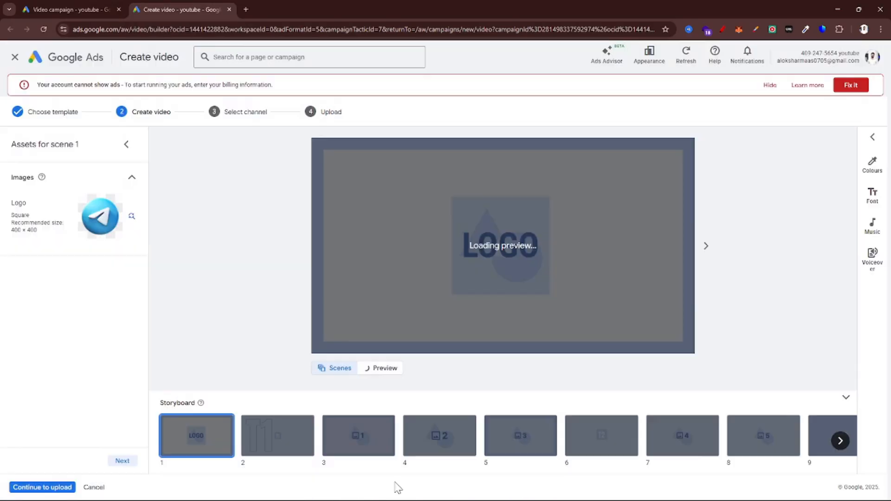
scroll(1, 244, "up", 4)
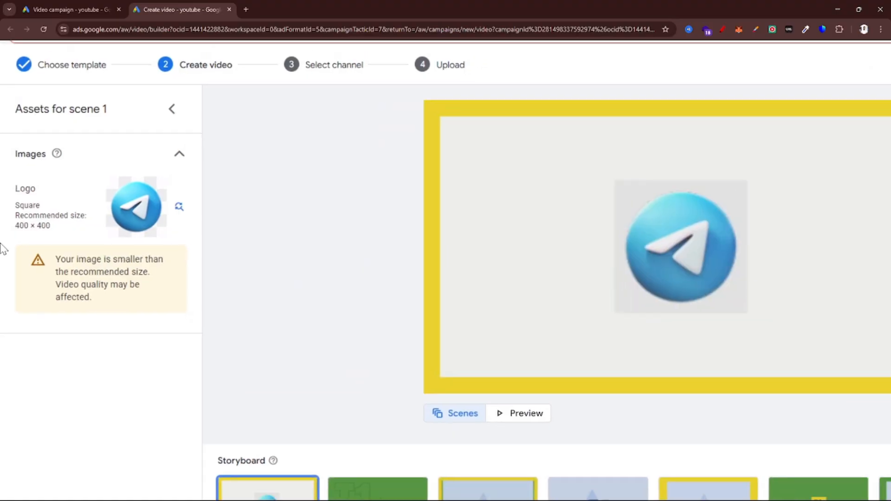
scroll(1, 246, "down", 4)
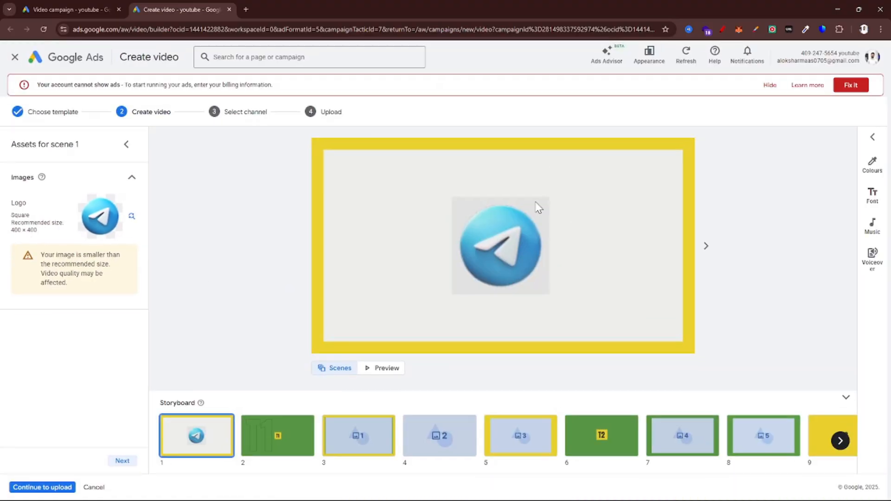
scroll(1, 156, "up", 5)
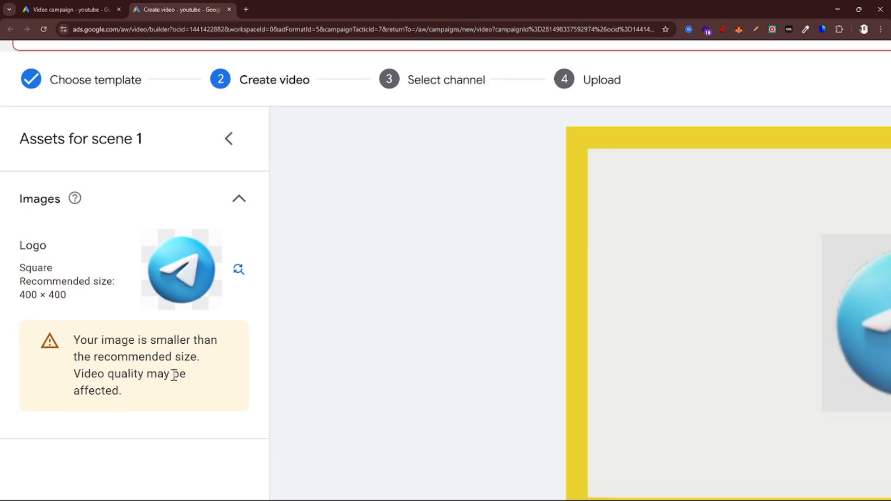
scroll(174, 375, "down", 2)
scroll(174, 375, "down", 2)
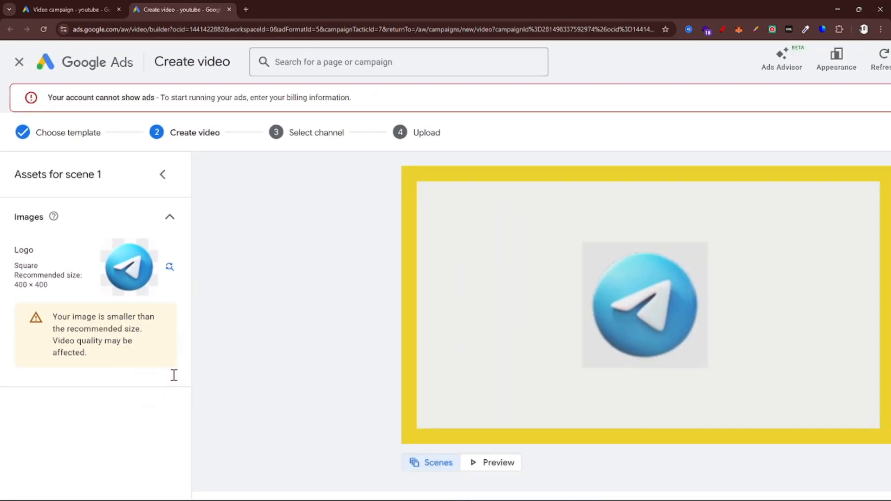
scroll(395, 374, "down", 1)
scroll(395, 372, "down", 2)
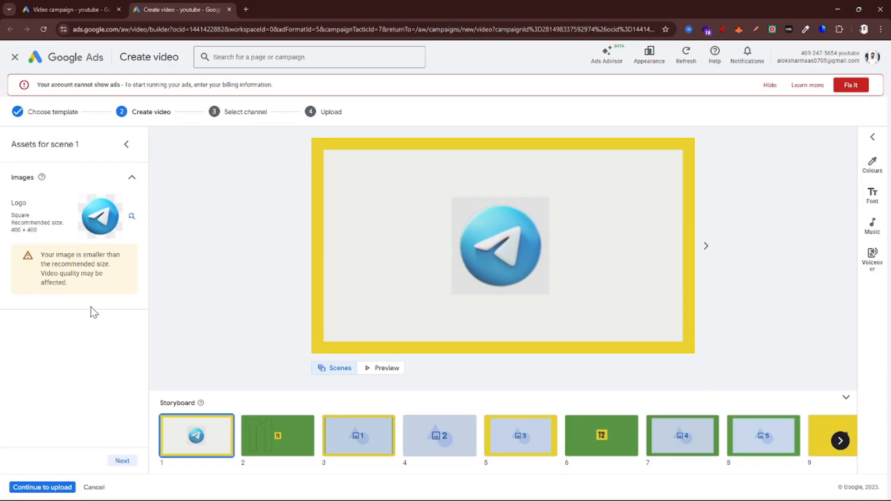
Move on to scene 2 and set its text to Black Friday Sale
left_click(121, 460)
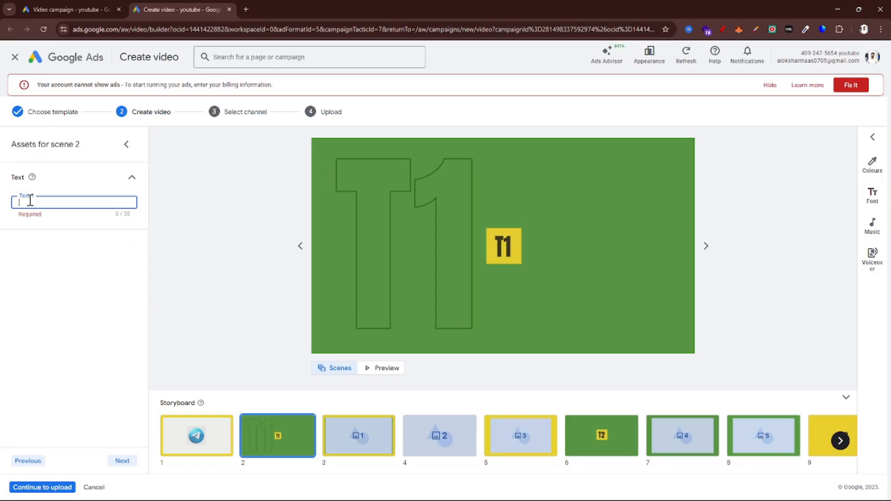
type("B")
key("BackSpace")
type("Black Friday Sale")
Add the Website image of people toasting from the asset library to scene 3 as Image 1, keeping the 1.91:1 crop
left_click(122, 461)
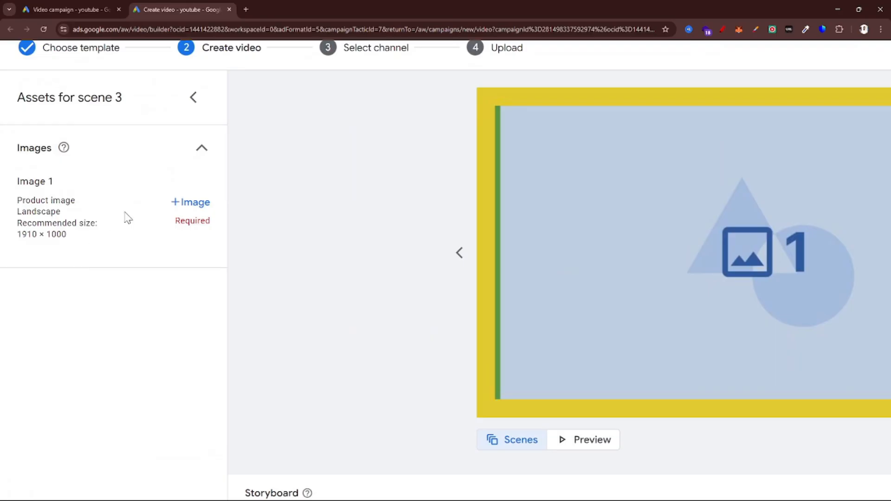
left_click(185, 205)
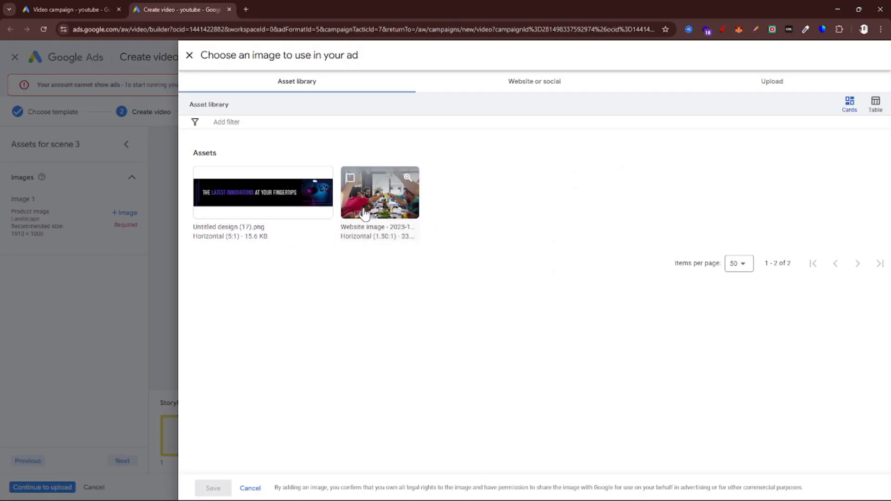
left_click(362, 209)
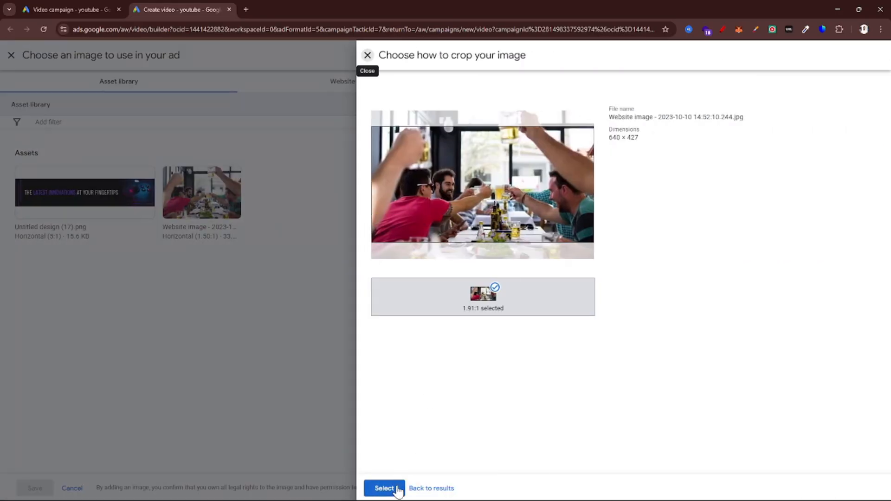
left_click(379, 487)
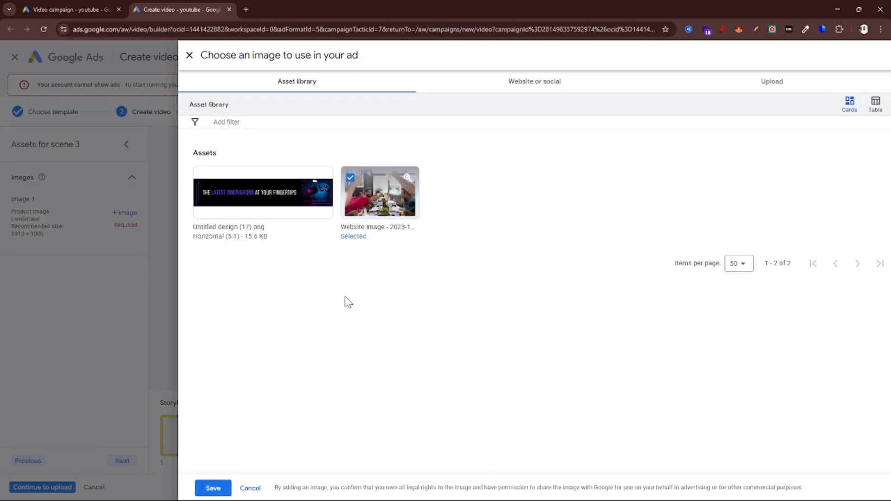
left_click(213, 488)
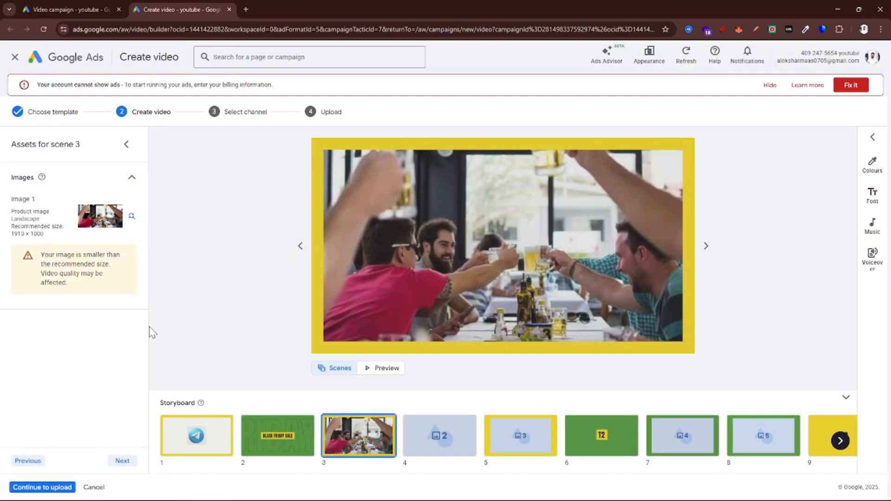
Go on to scene 4 and use the same Website image from the asset library as Image 2
left_click(121, 460)
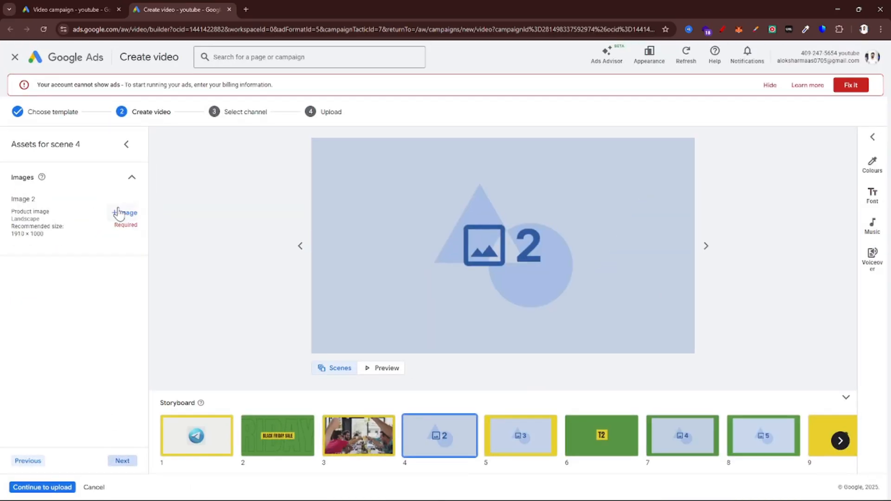
left_click(120, 212)
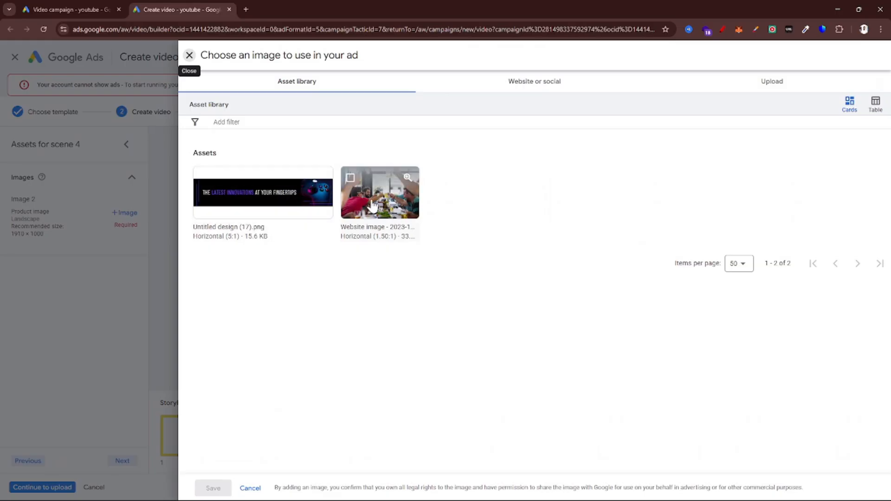
left_click(348, 180)
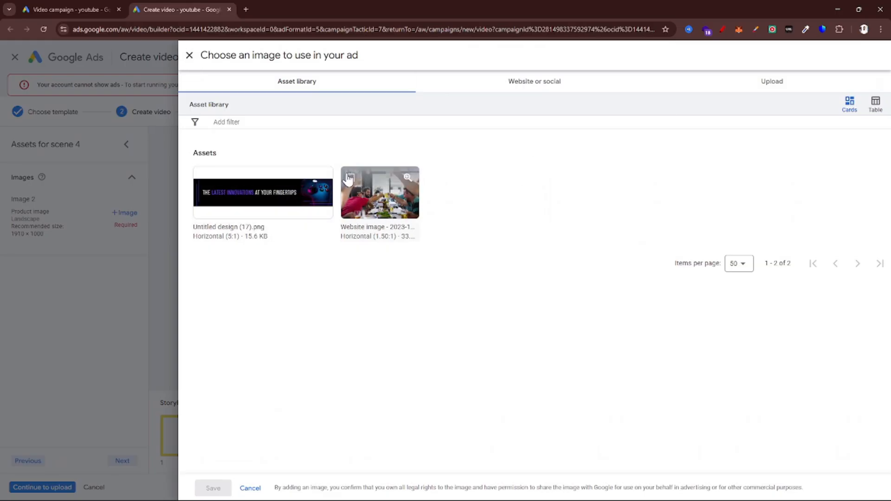
left_click(389, 486)
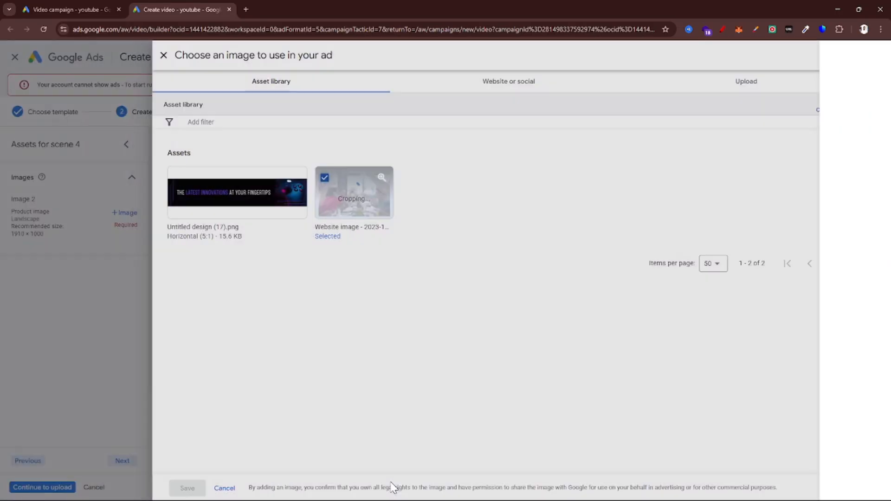
left_click(207, 489)
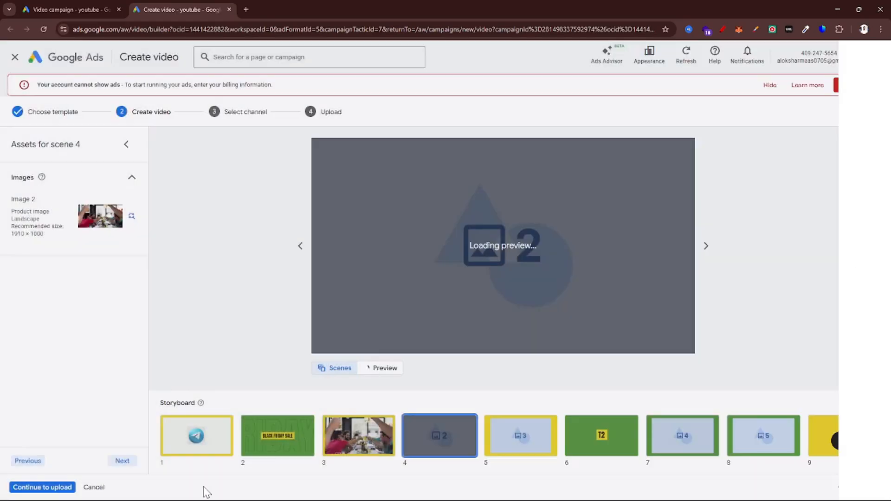
Add Untitled design (17).png to scene 5 as Image 3, with the crop moved to the game controller at the banner's right end
left_click(123, 461)
scroll(36, 239, "up", 5)
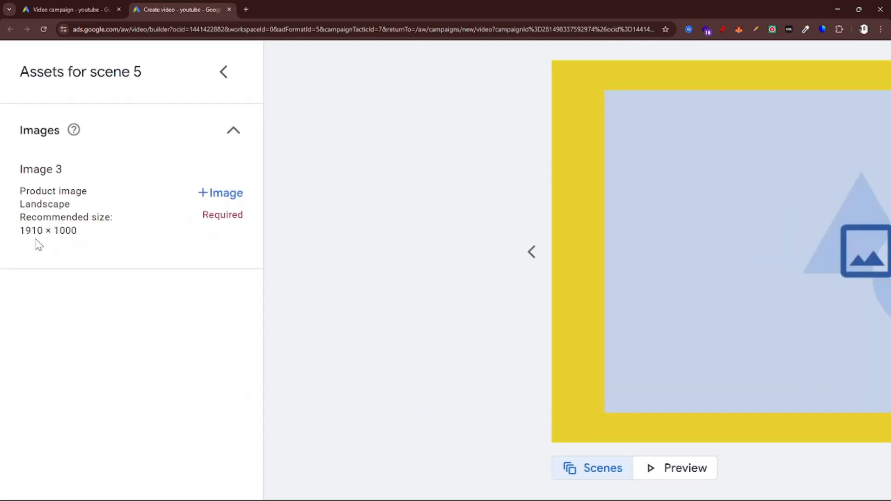
left_click(220, 193)
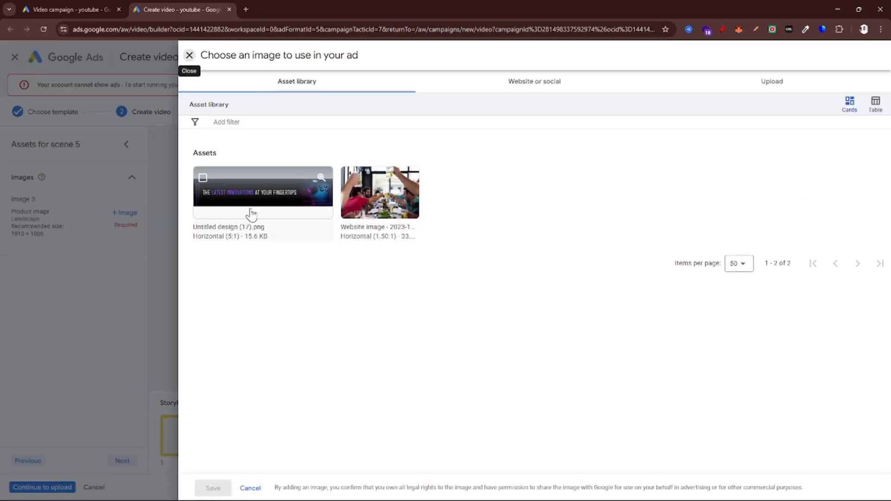
left_click(246, 213)
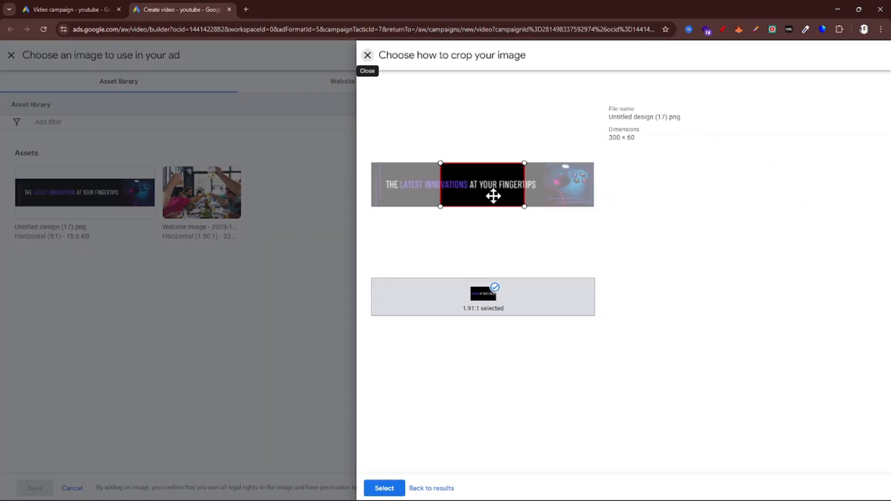
left_click_drag(493, 195, 612, 193)
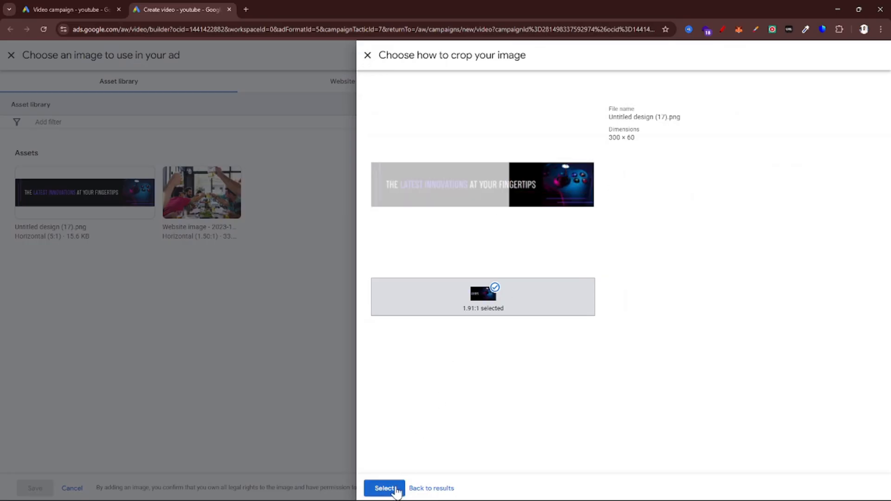
left_click(394, 489)
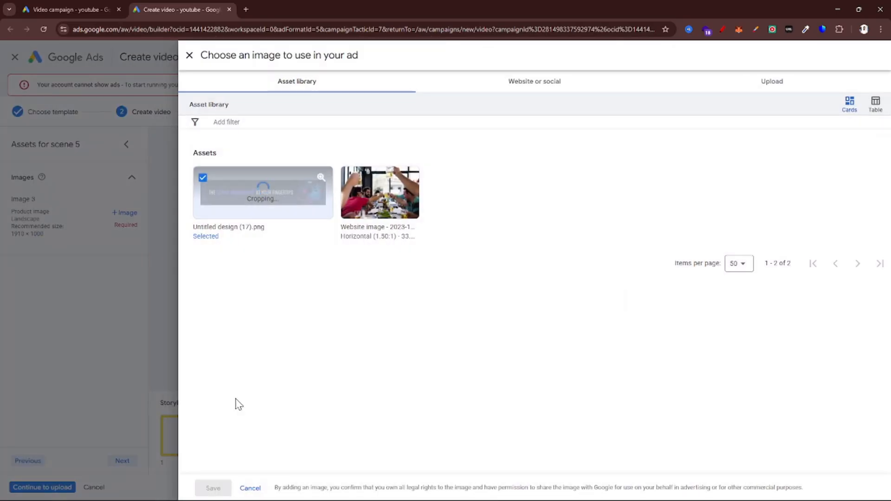
left_click(211, 487)
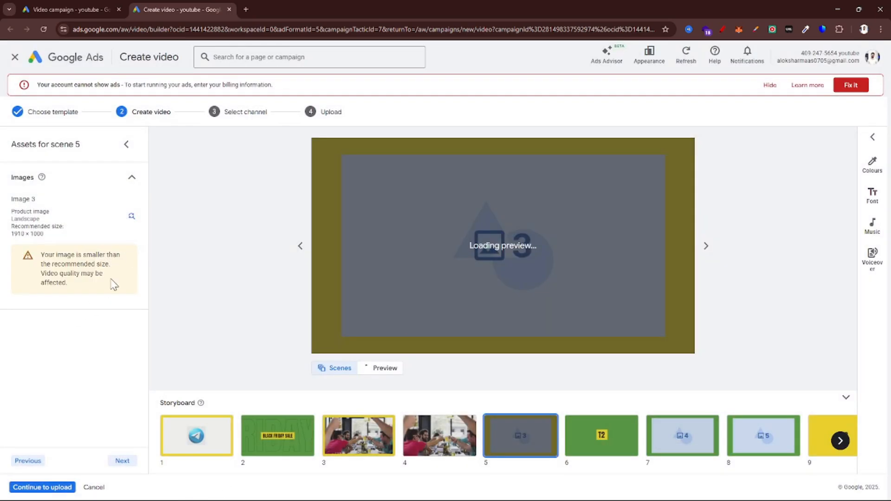
Set the text of scene 6 to 50% Off and continue to scene 7
left_click(122, 461)
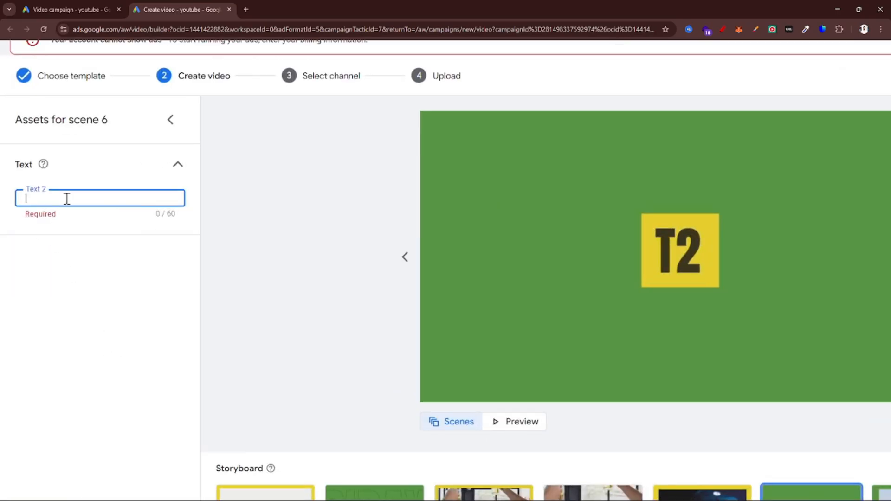
type("50")
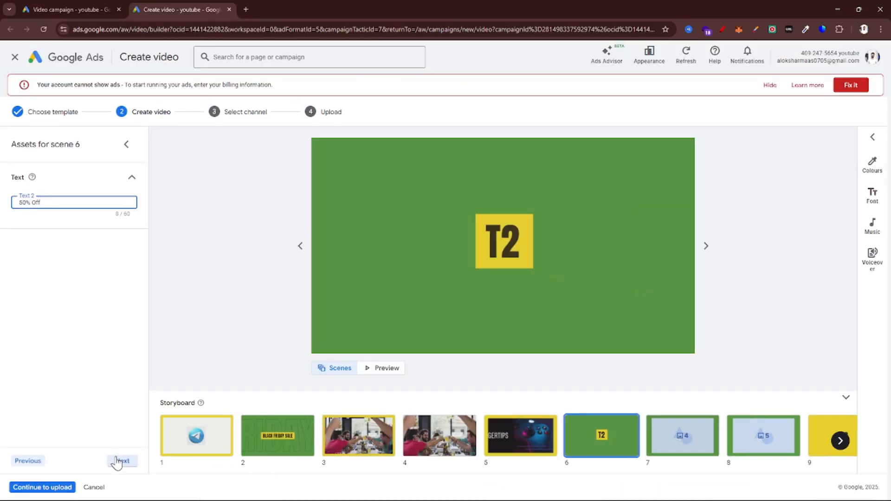
left_click(122, 460)
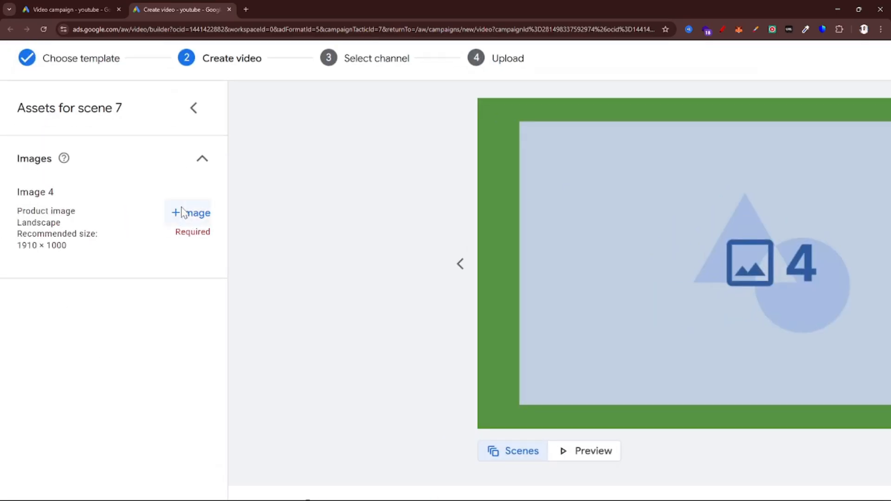
Add Untitled design (17).png to scene 7 as Image 4, with the crop moved to the banner's left end
left_click(183, 213)
left_click(404, 284)
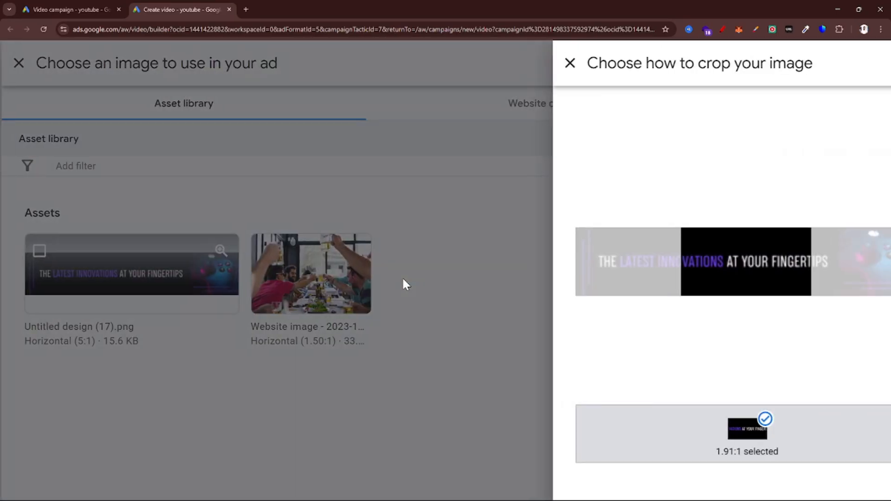
left_click_drag(627, 266, 392, 264)
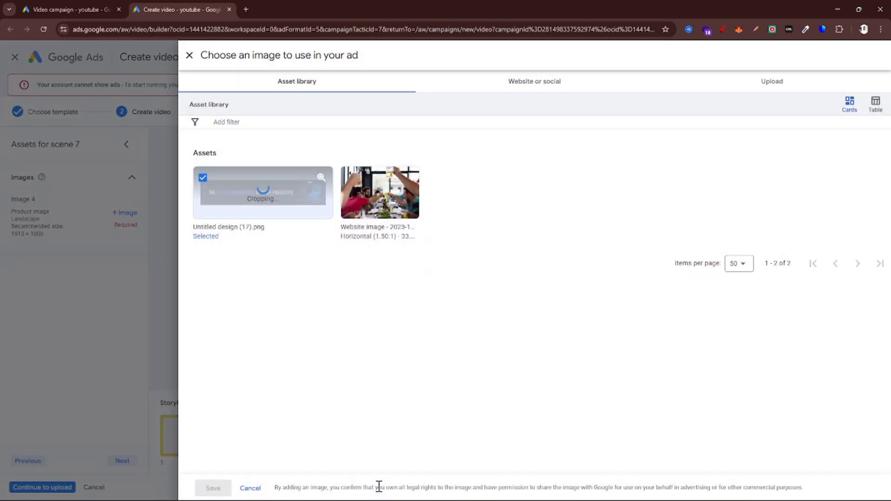
left_click(383, 488)
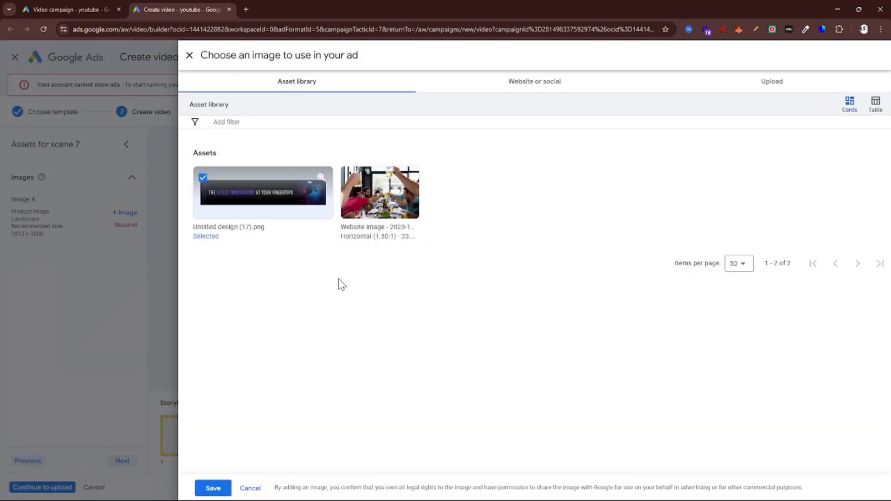
left_click(215, 487)
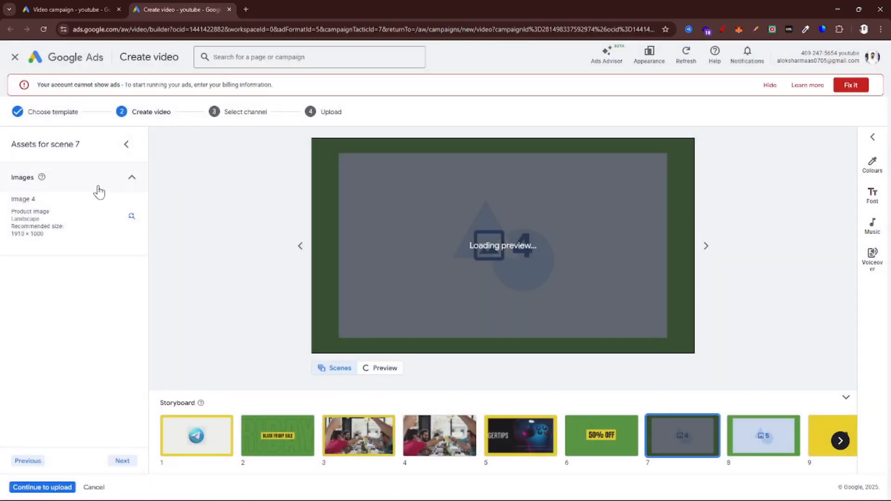
Upload TrafficStars Ads + ExoClick Ads Guide Best Strategy, Setup & Optimization Tips.png from the Downloads folder and save it as Image 5 in scene 8
left_click(122, 461)
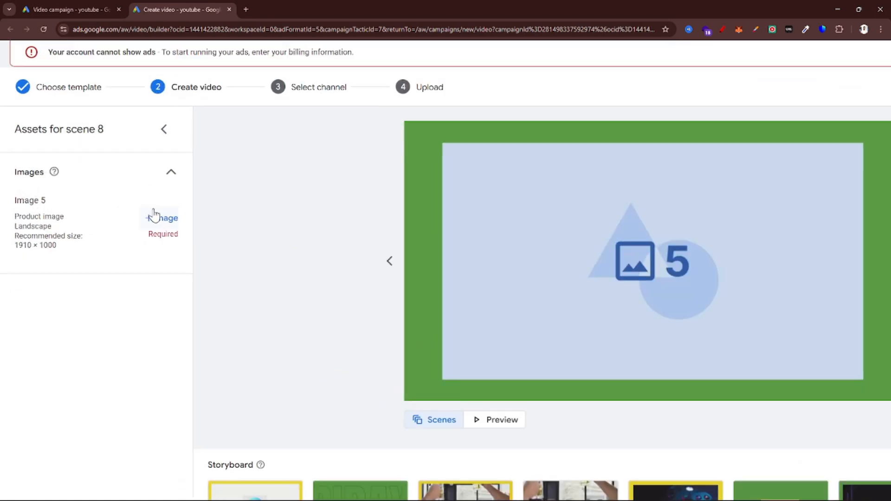
left_click(125, 212)
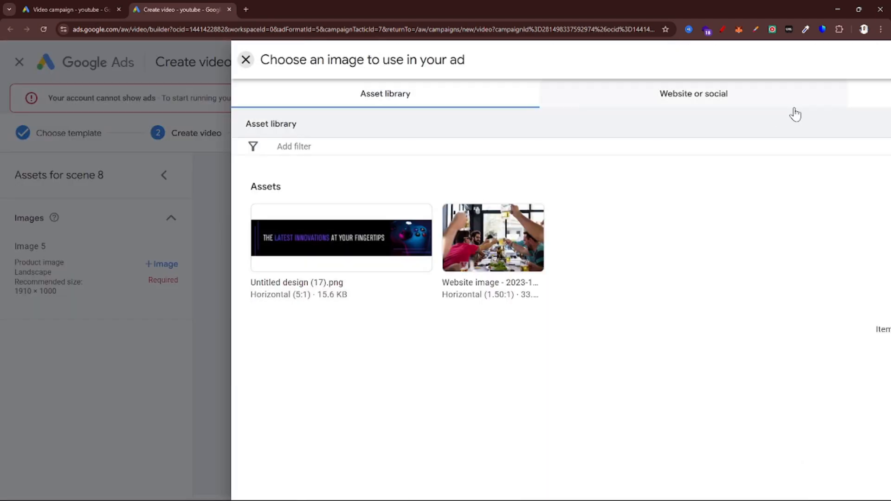
left_click(798, 88)
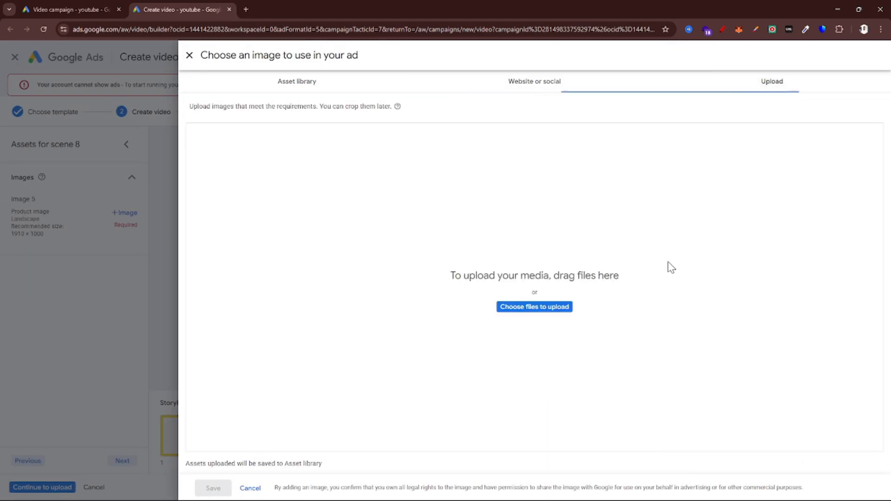
left_click(547, 313)
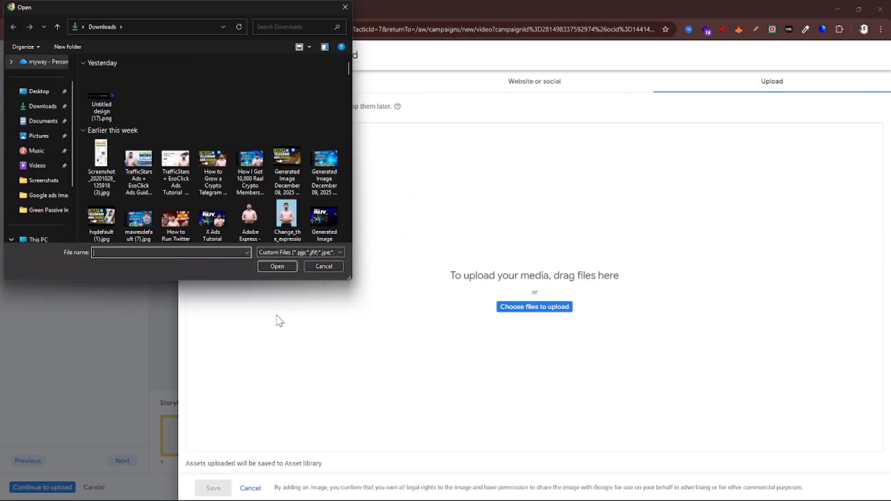
left_click(128, 168)
double_click(127, 167)
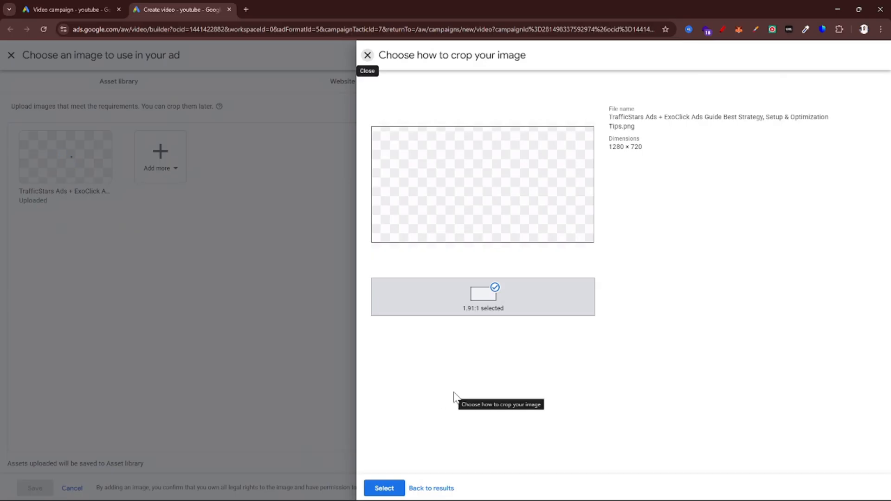
left_click(383, 488)
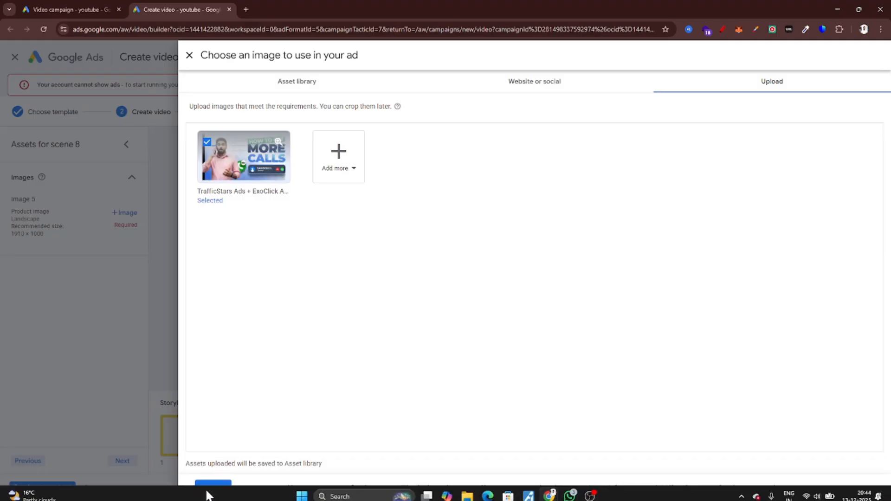
left_click(210, 488)
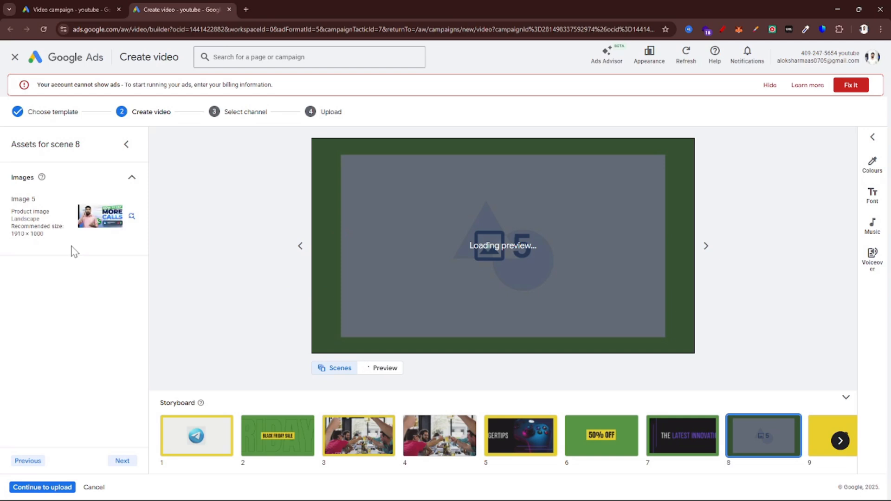
Continue to scene 9, set its Text 3 to Vist Website or Local Store, and continue to scene 10
left_click(121, 461)
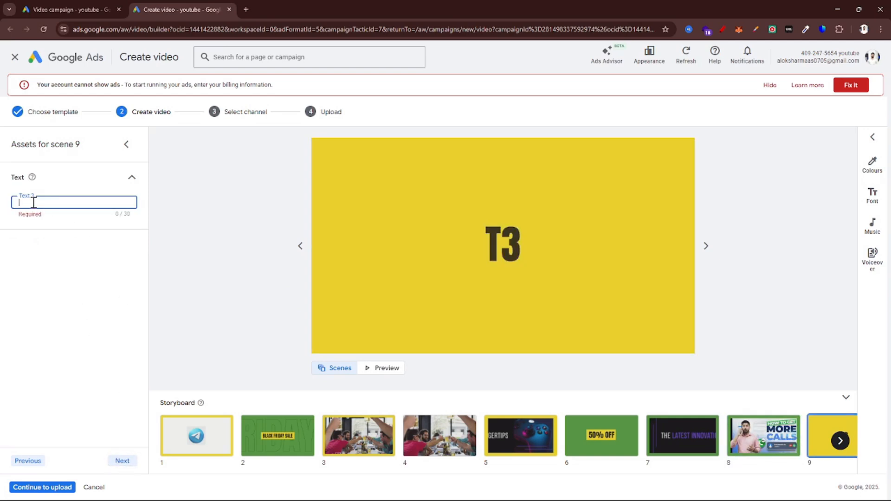
type("V")
type("ist OUR")
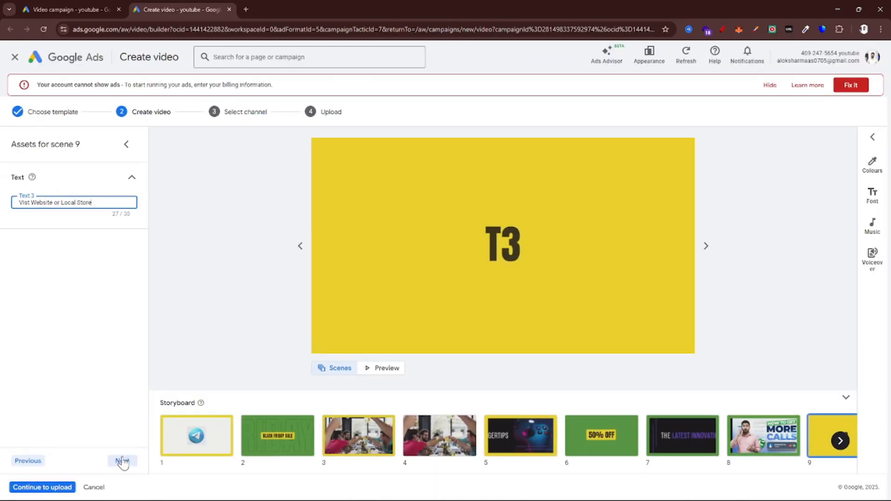
left_click(126, 499)
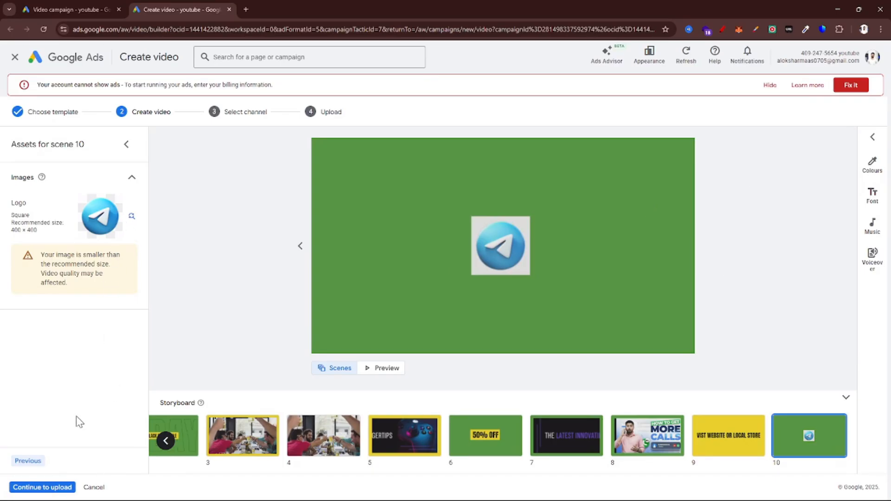
Check the text of scene 9, return to scene 10 and play the full video preview
left_click(28, 461)
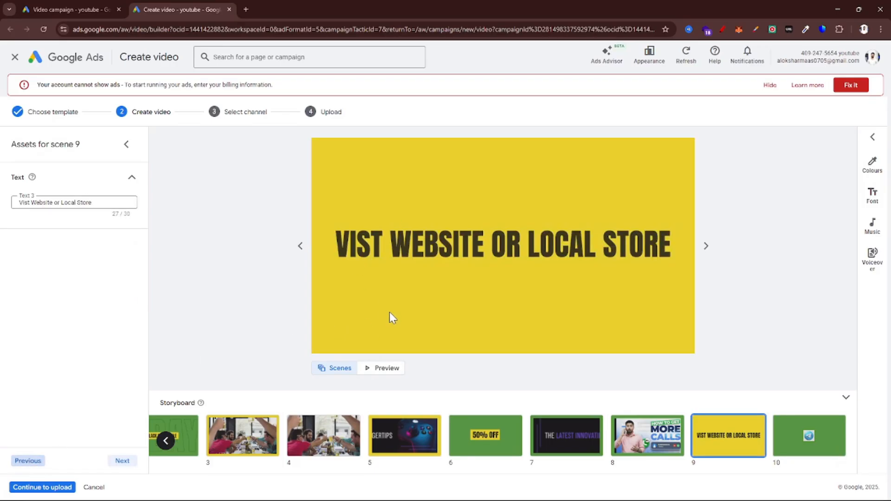
left_click(119, 462)
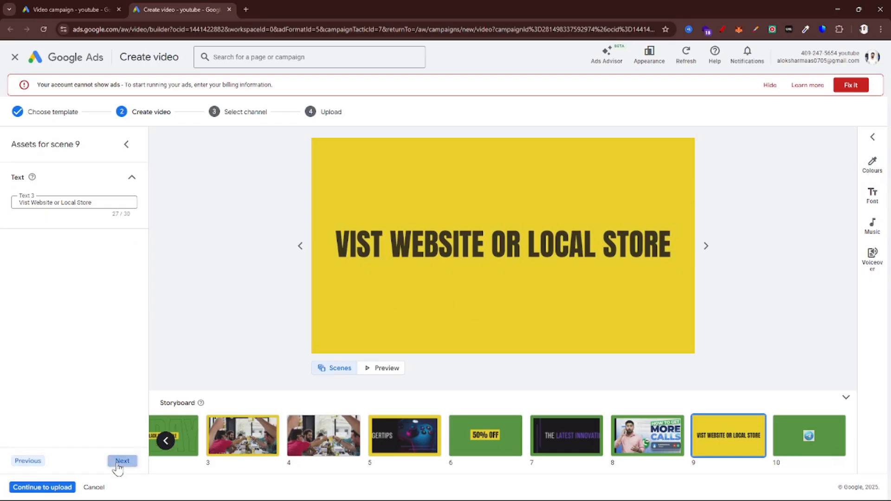
left_click(379, 369)
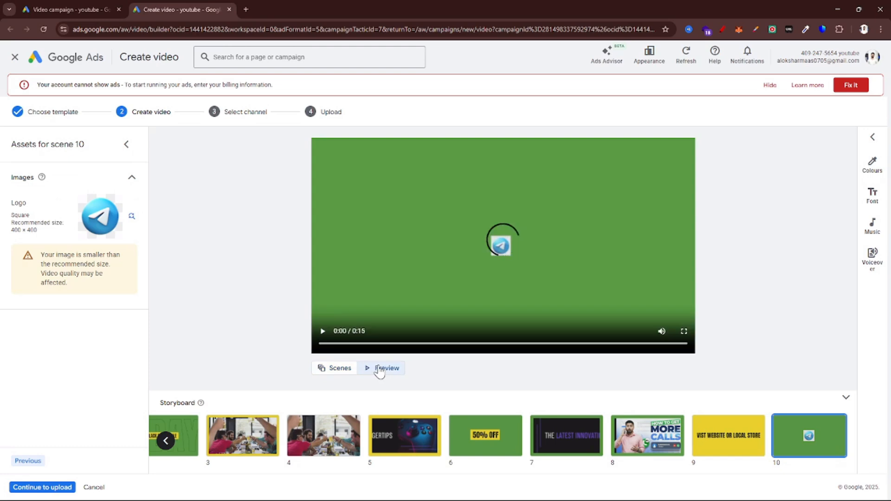
scroll(639, 290, "up", 2)
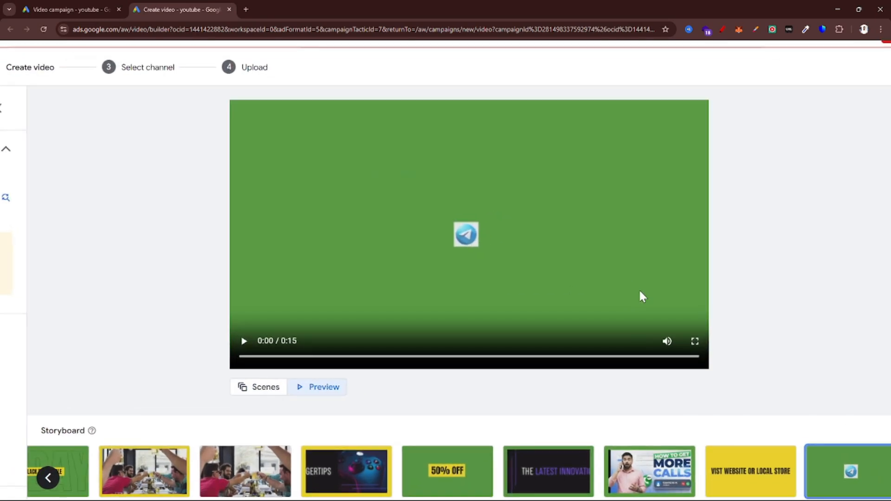
left_click(243, 342)
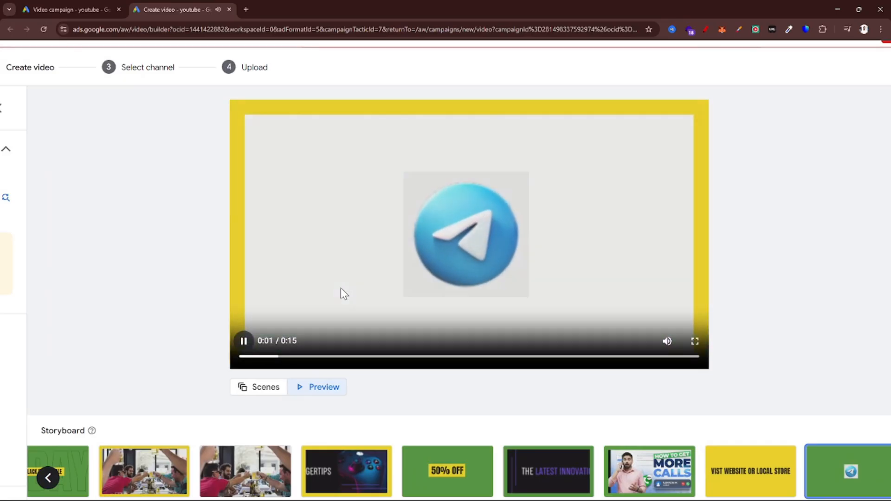
scroll(341, 288, "down", 2)
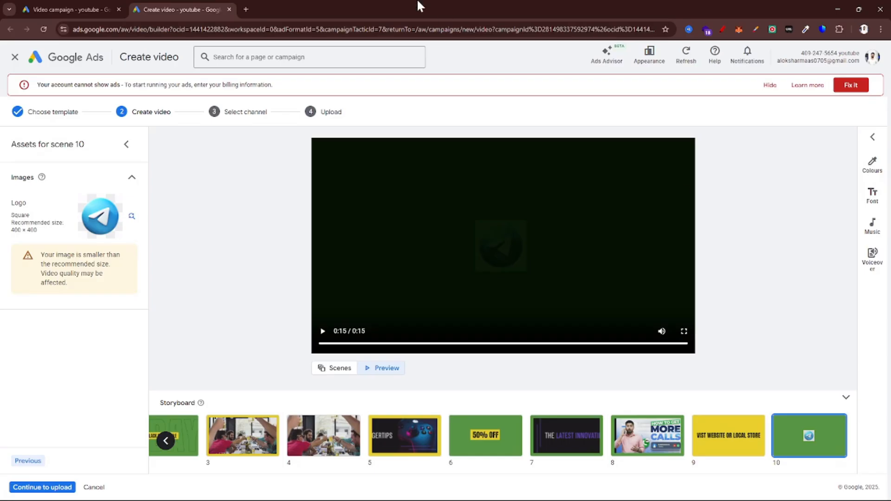
Continue to the upload stage and upload Rugged text video to your own channel
left_click(43, 488)
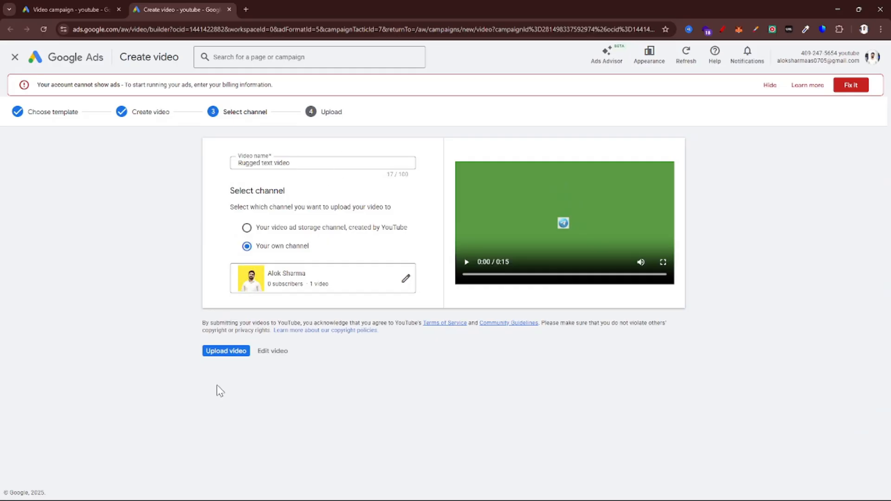
left_click(219, 353)
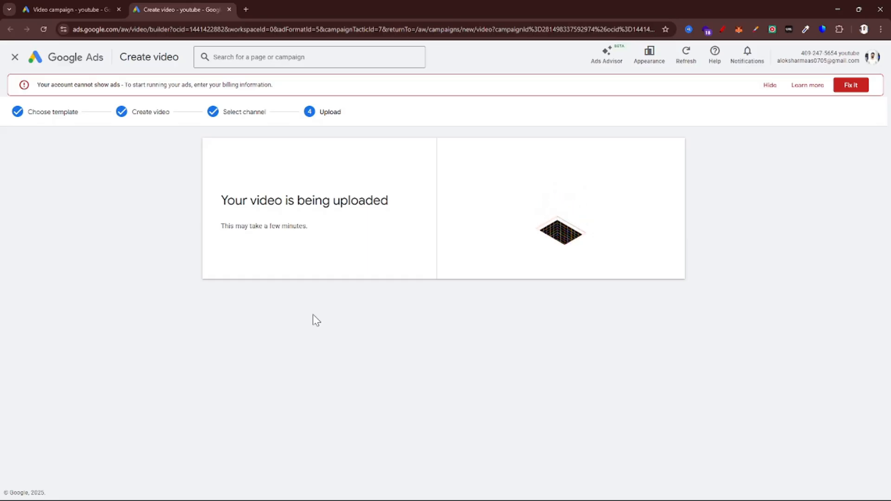
key("alt+Tab")
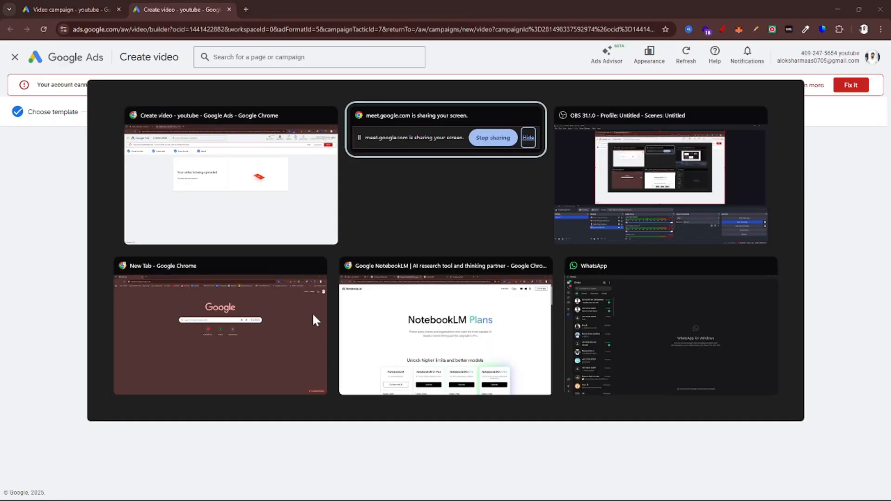
key("Tab")
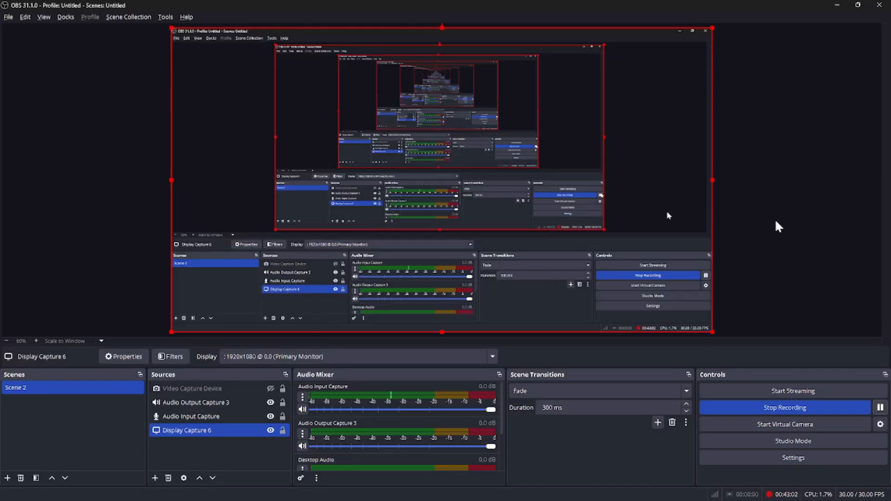
left_click(835, 6)
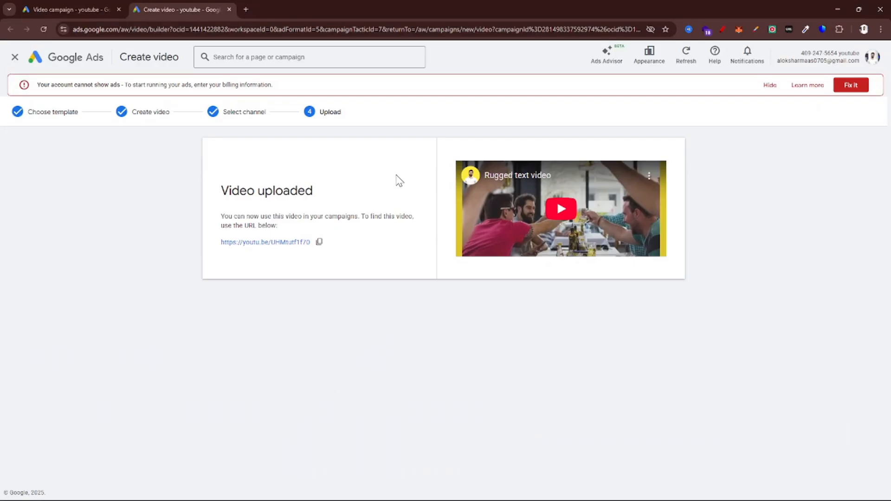
Copy the uploaded video's YouTube link, use Rugged text video in the campaign's ad, and cancel the identity confirmation
scroll(203, 261, "up", 3)
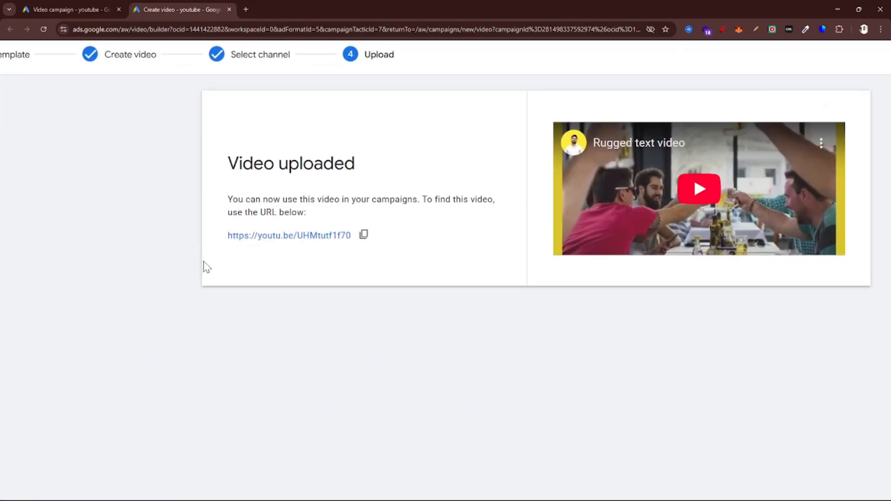
left_click(366, 240)
scroll(366, 240, "down", 3)
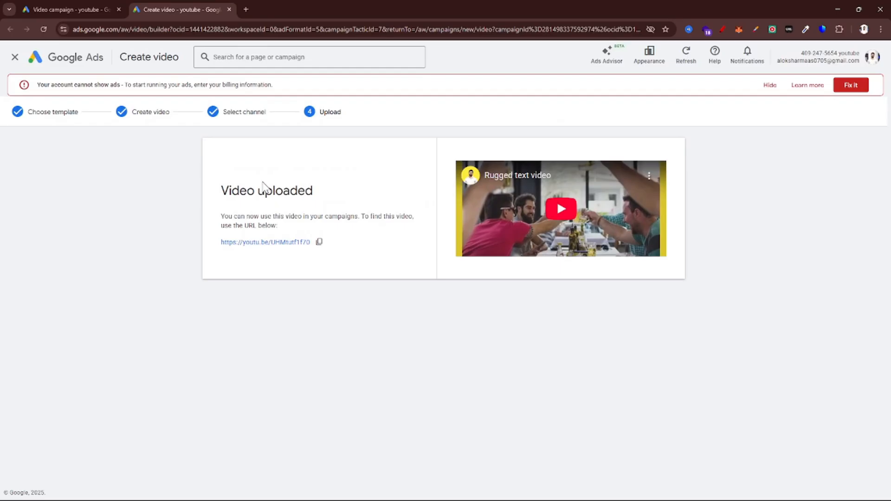
left_click(93, 8)
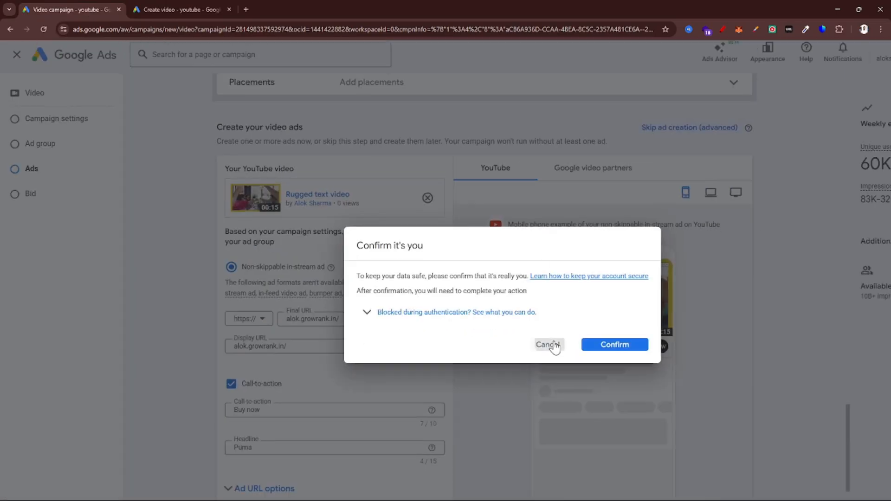
left_click(555, 343)
scroll(296, 376, "up", 3)
right_click(296, 377)
left_click(512, 383)
Preview the non-skippable in-stream ad on YouTube with sound, and close the preview
scroll(512, 383, "down", 3)
scroll(639, 291, "down", 1)
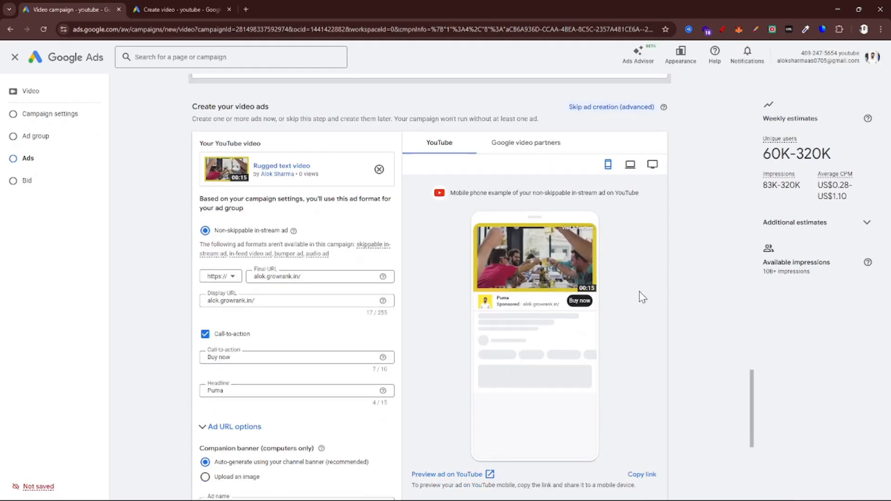
scroll(642, 297, "down", 3)
left_click(443, 308)
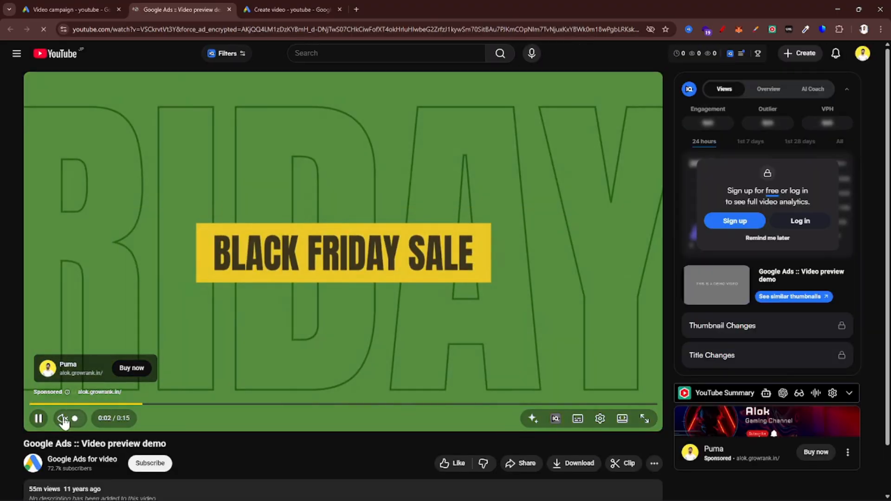
left_click(62, 418)
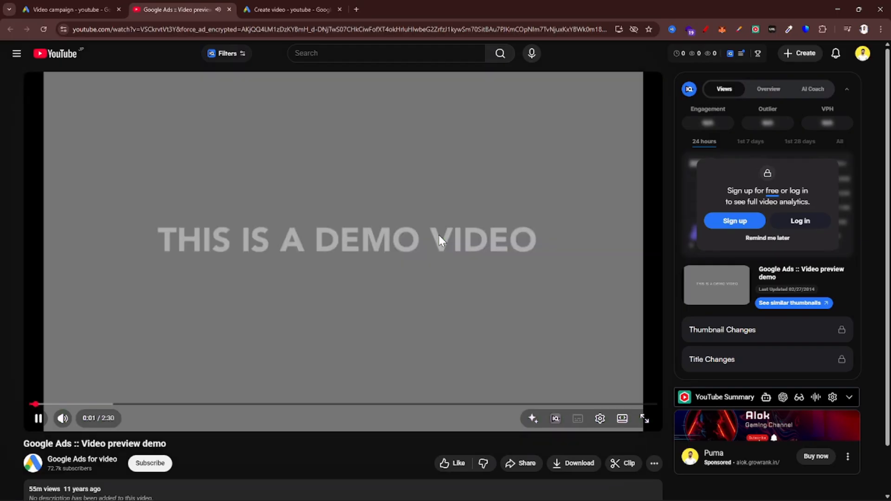
key("ctrl+w")
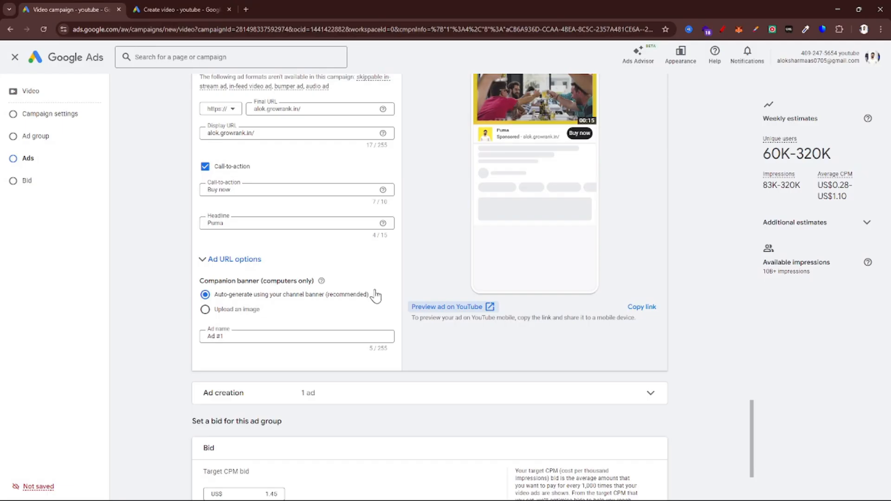
Remove Rugged text video from the ad and go back to the campaign's general settings
scroll(376, 293, "up", 5)
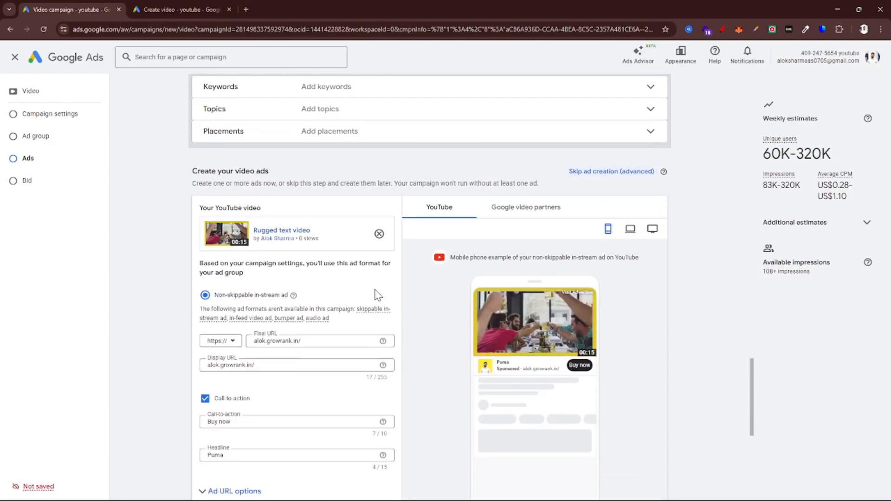
scroll(376, 290, "down", 4)
scroll(328, 414, "up", 3)
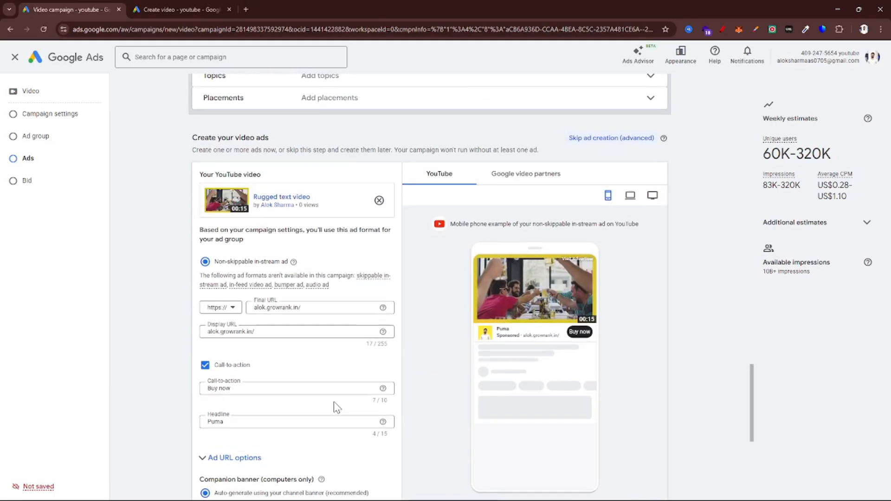
left_click(381, 203)
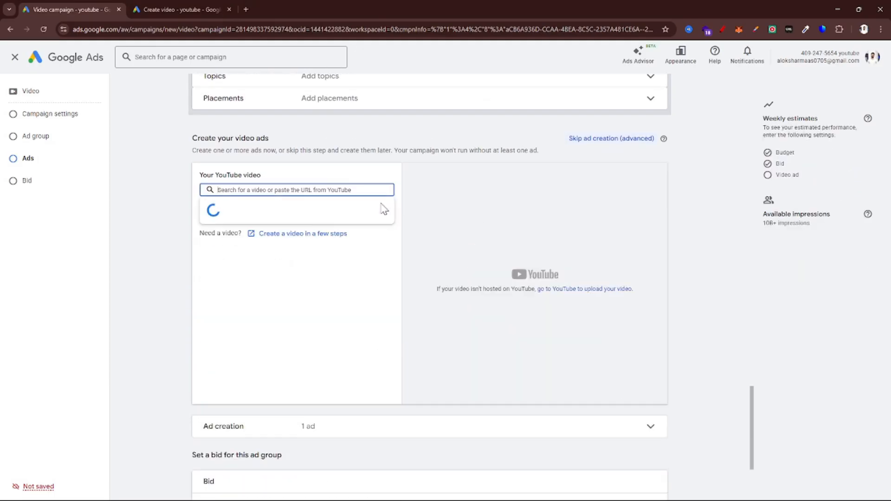
left_click(323, 309)
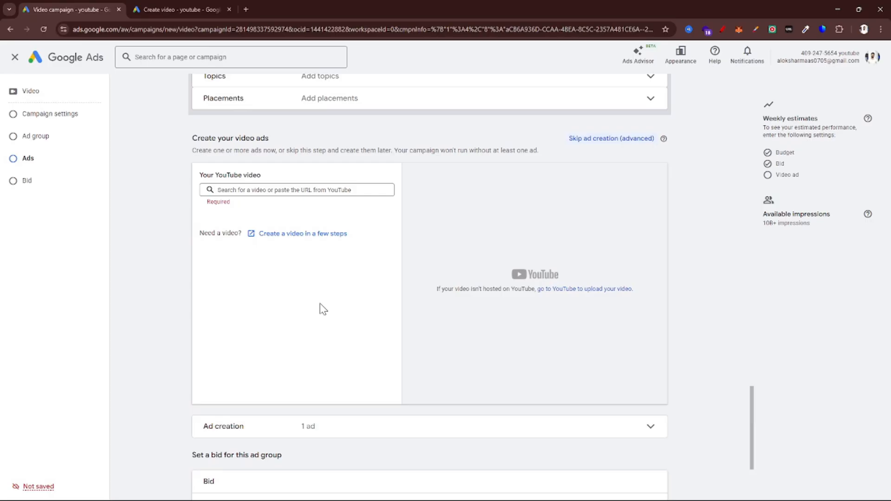
scroll(389, 276, "up", 20)
scroll(389, 275, "up", 1)
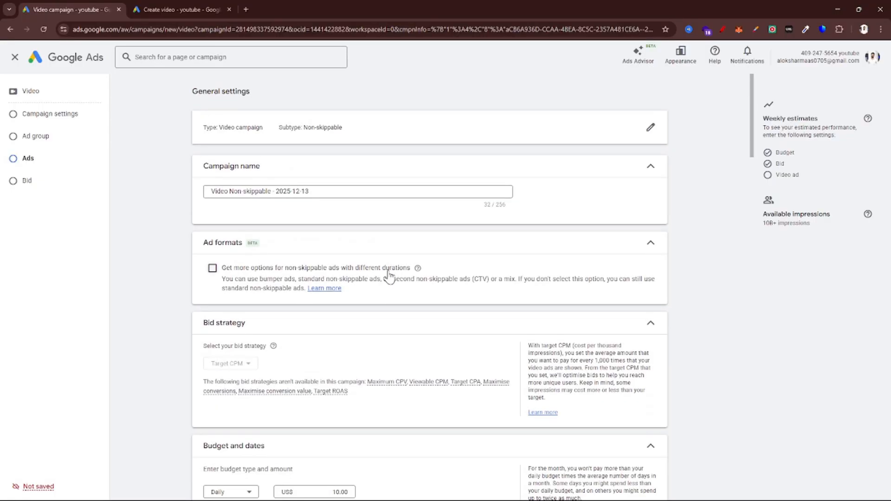
key("alt+Tab")
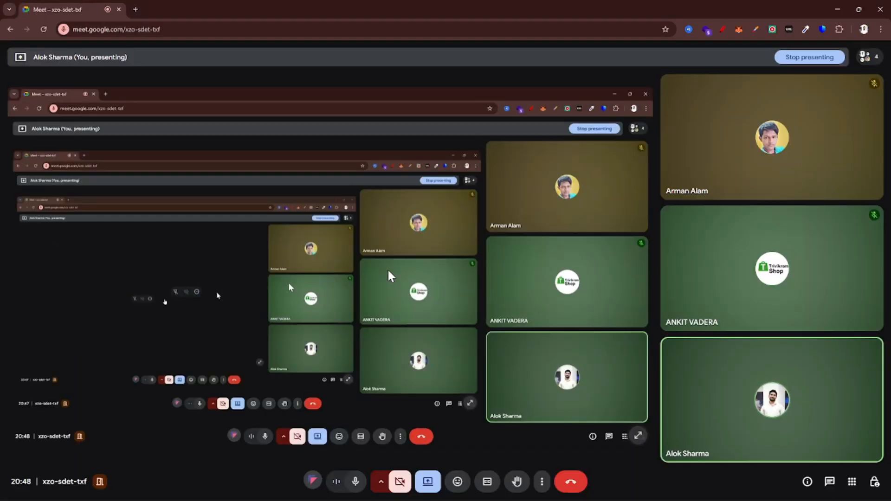
key("alt+Tab")
key("Tab")
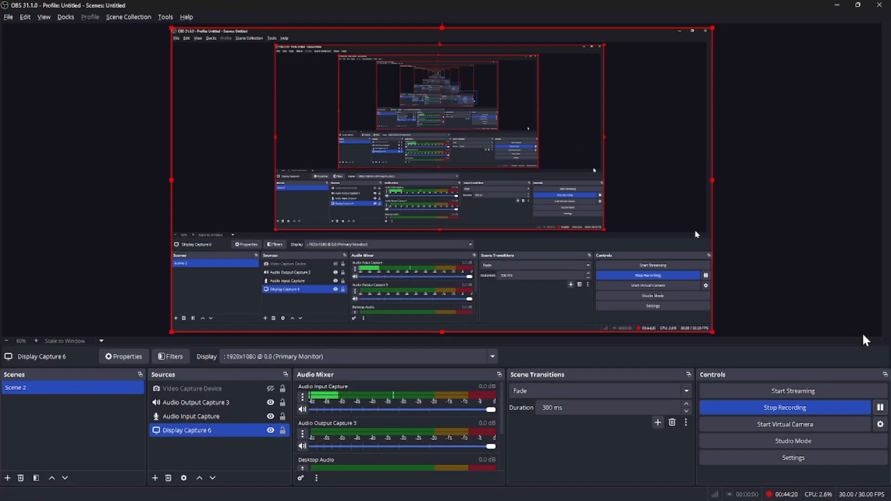
key("alt+Tab")
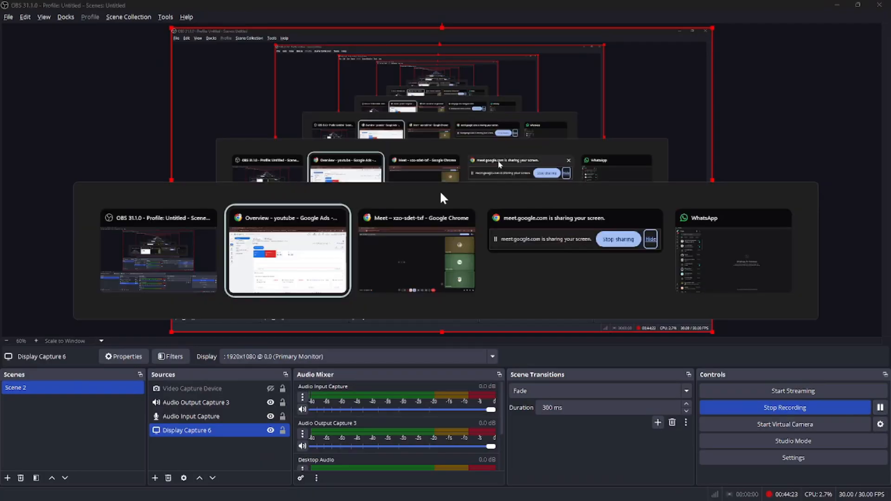
key("alt+Tab")
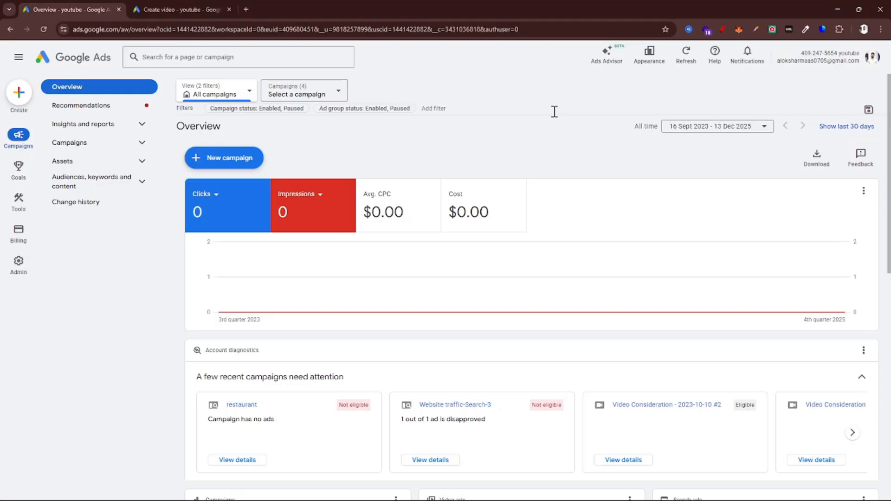
Start a new campaign without guidance, choose the Video campaign type, and review the available campaign subtypes
left_click(247, 166)
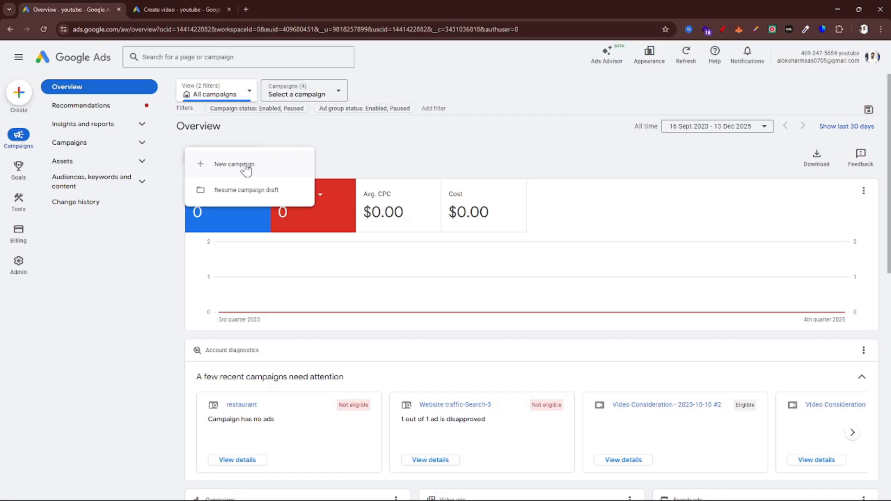
left_click(246, 167)
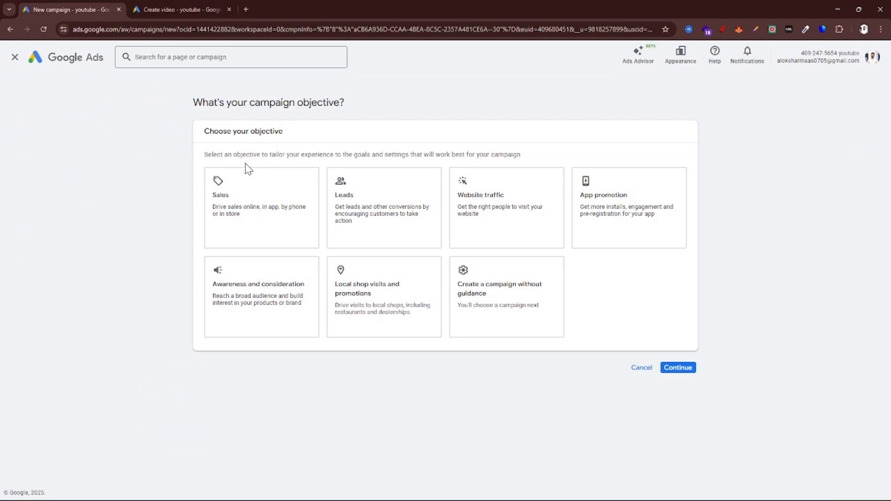
left_click(483, 320)
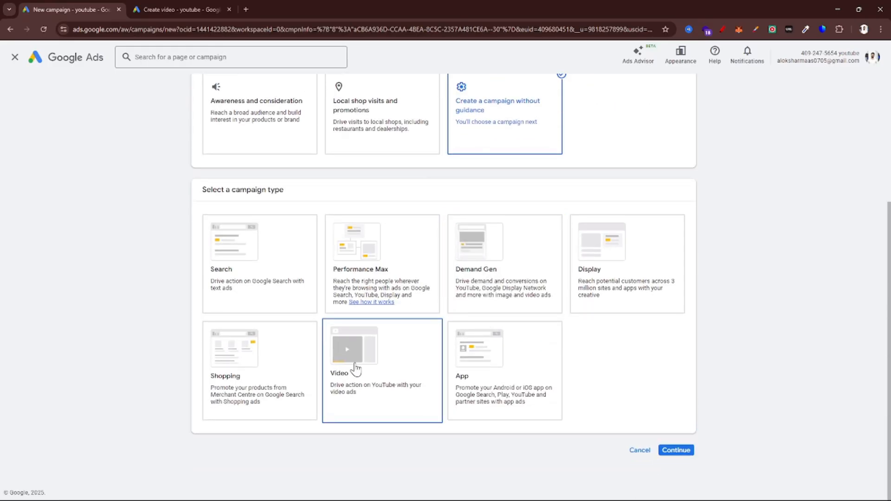
left_click(355, 366)
scroll(354, 365, "down", 3)
scroll(128, 174, "up", 1)
scroll(128, 173, "up", 2)
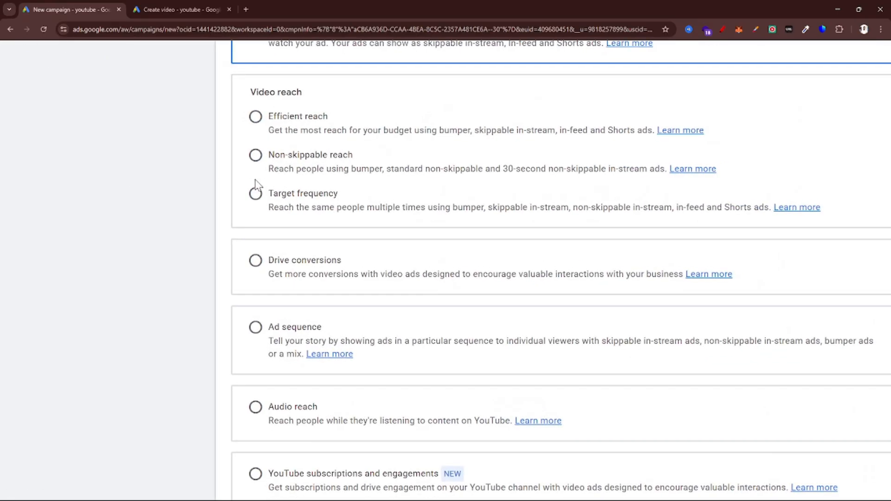
scroll(257, 179, "up", 2)
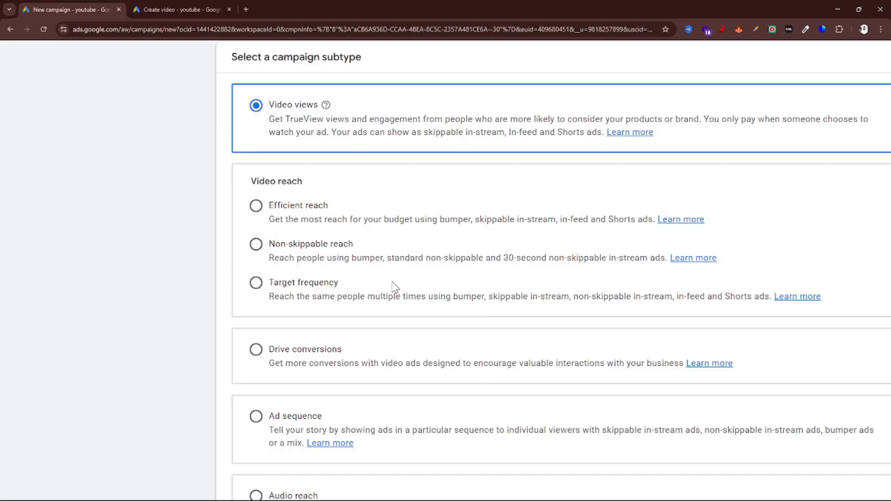
Choose Ad sequence as the campaign subtype and continue to the campaign's general settings
scroll(392, 282, "down", 2)
scroll(292, 260, "down", 2)
scroll(293, 260, "right", 2)
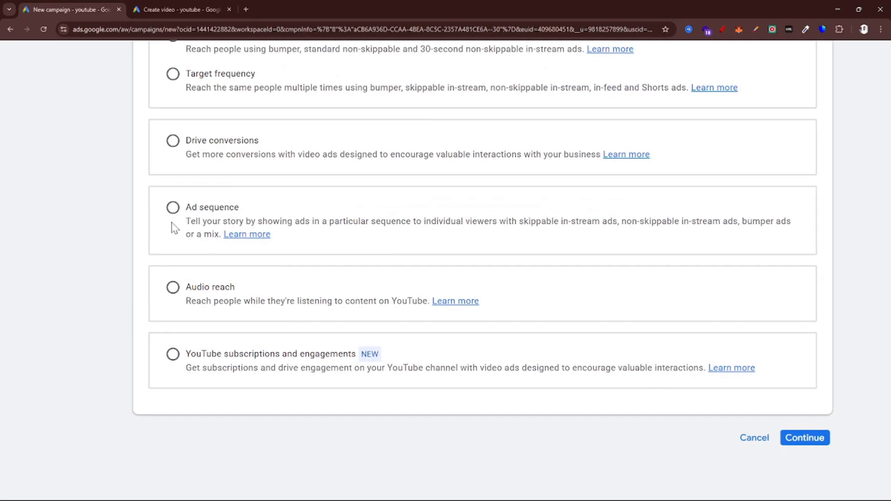
scroll(175, 227, "up", 1)
left_click(172, 207)
scroll(173, 211, "down", 3)
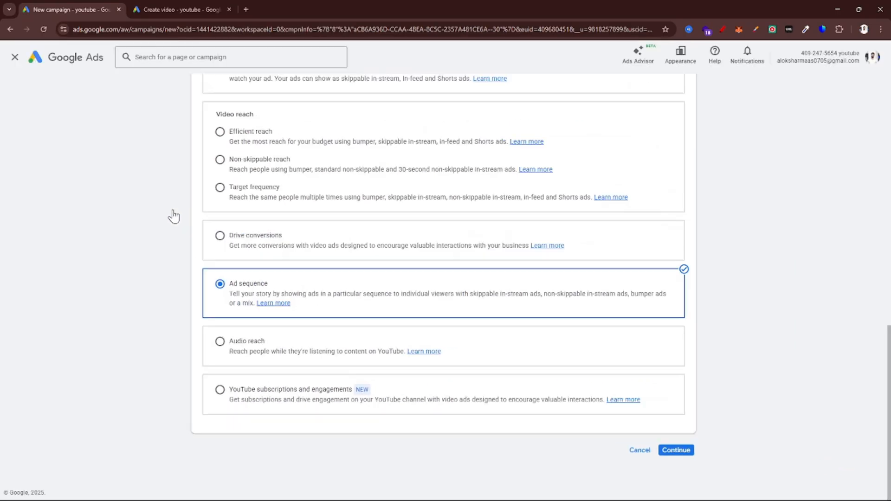
left_click(670, 452)
left_click(556, 373)
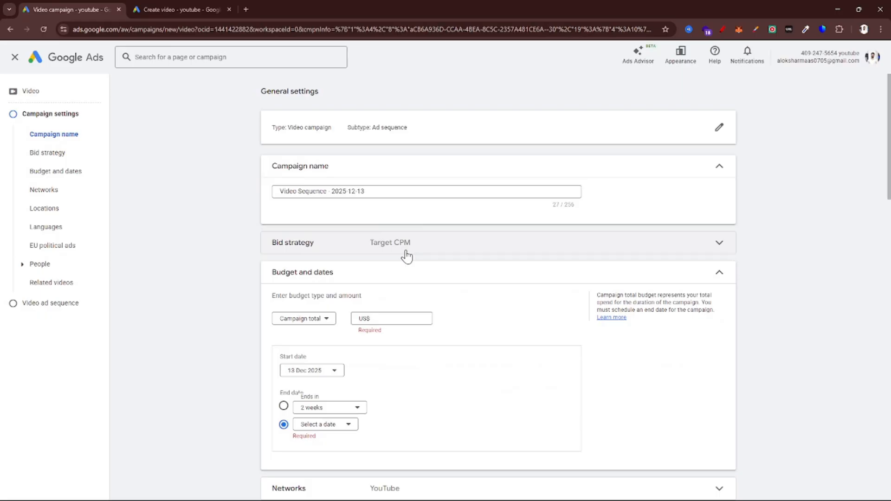
Compare the video ad sequence templates, reading the descriptions of Custom sequence, Automatic sequence, Introduce and reinforce, and Prompt & inspire
scroll(419, 312, "down", 20)
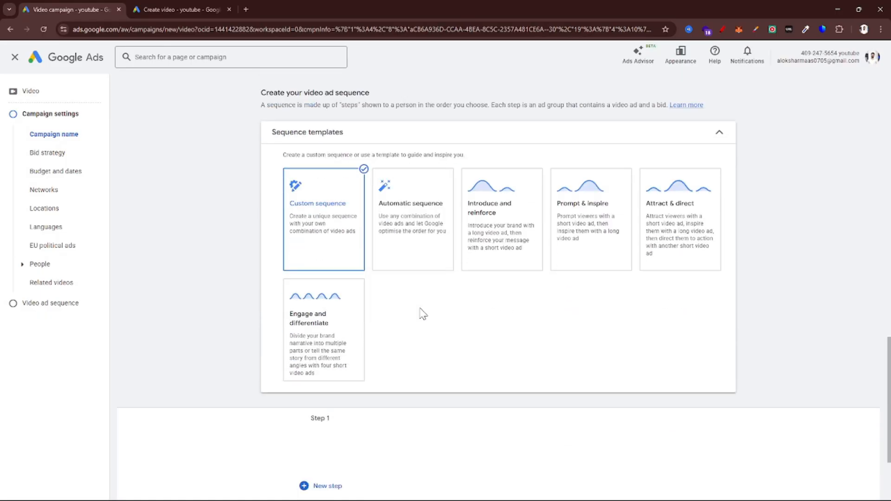
scroll(483, 322, "up", 2)
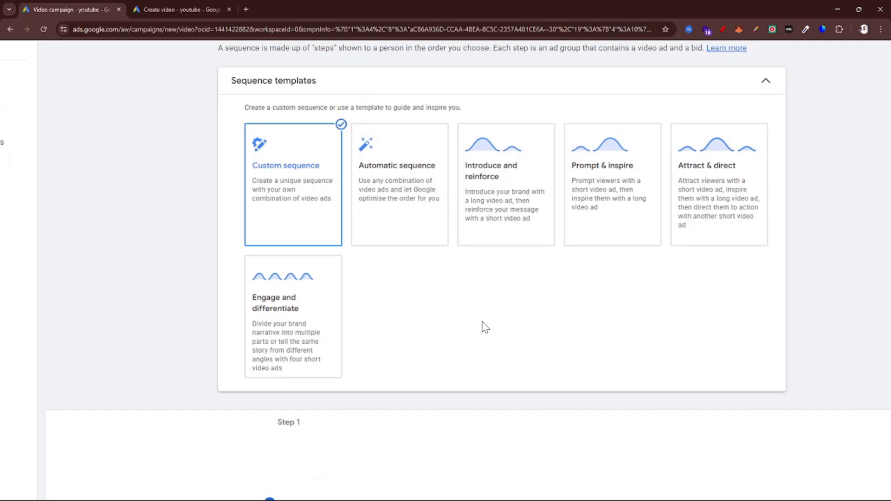
scroll(482, 322, "up", 4)
scroll(483, 327, "down", 3)
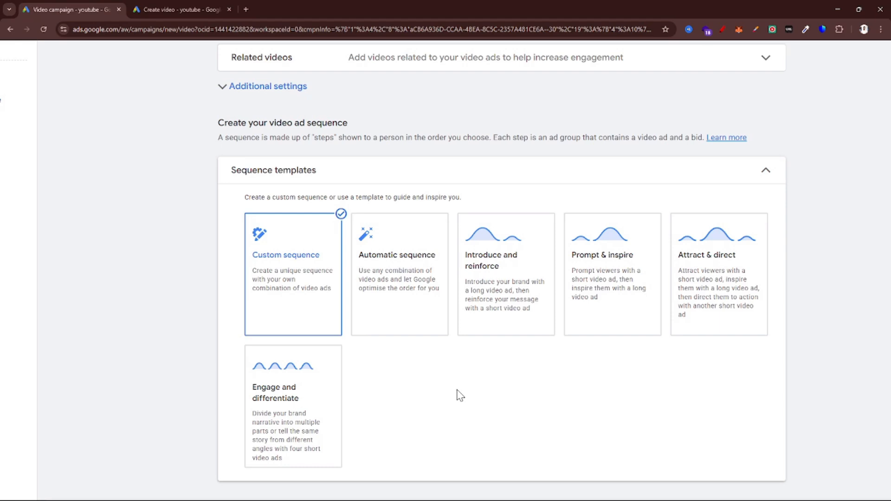
mouse_move(266, 304)
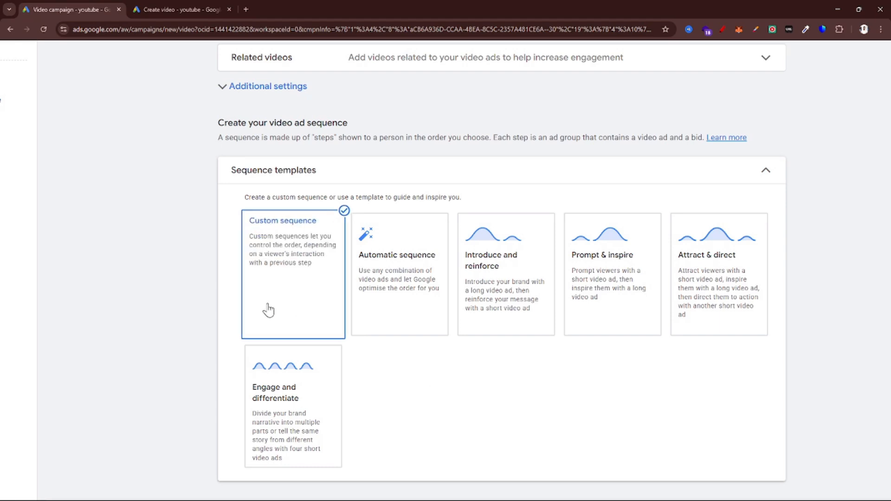
scroll(260, 304, "up", 3)
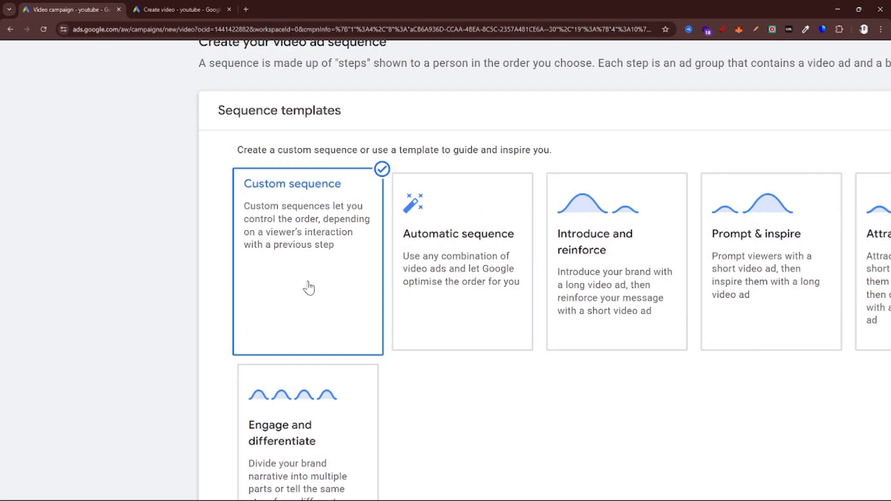
scroll(309, 287, "up", 2)
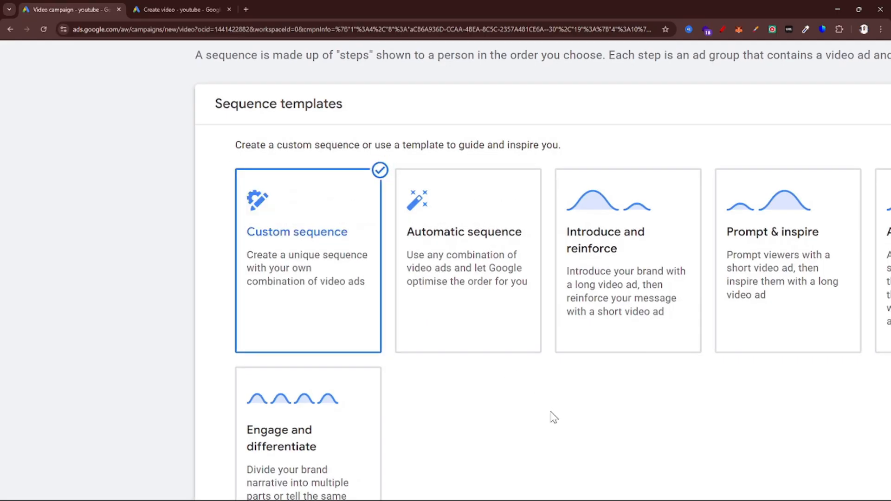
mouse_move(497, 298)
scroll(498, 298, "up", 2)
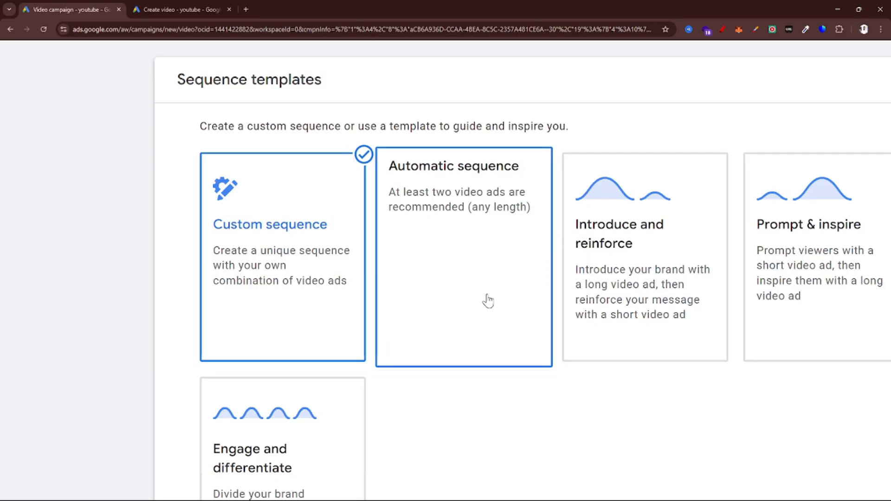
scroll(487, 296, "right", 2)
scroll(558, 379, "up", 2)
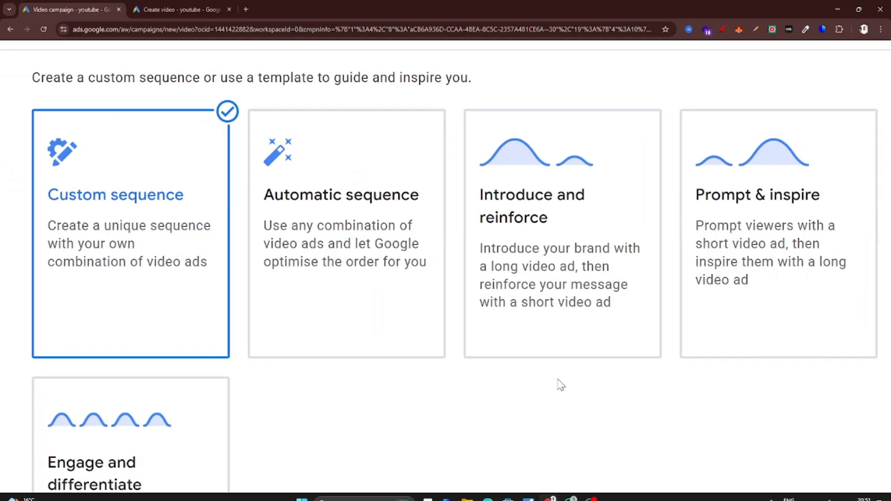
mouse_move(554, 367)
scroll(582, 277, "up", 1)
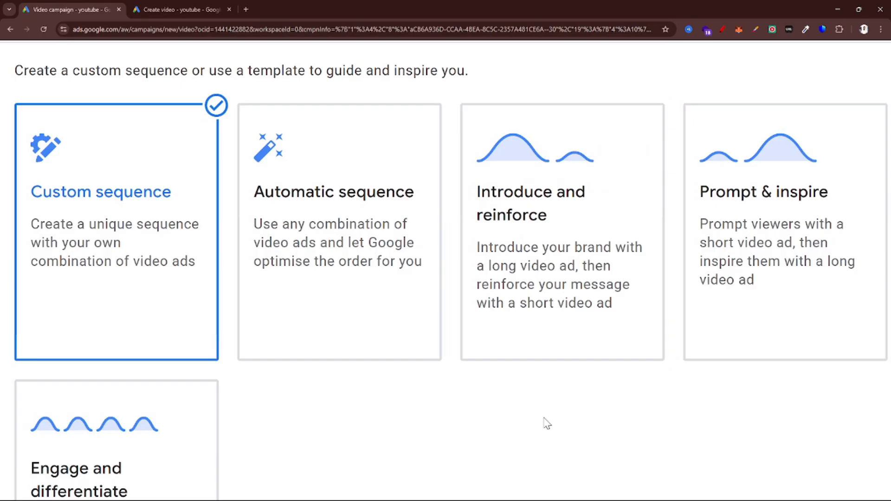
scroll(547, 424, "right", 3)
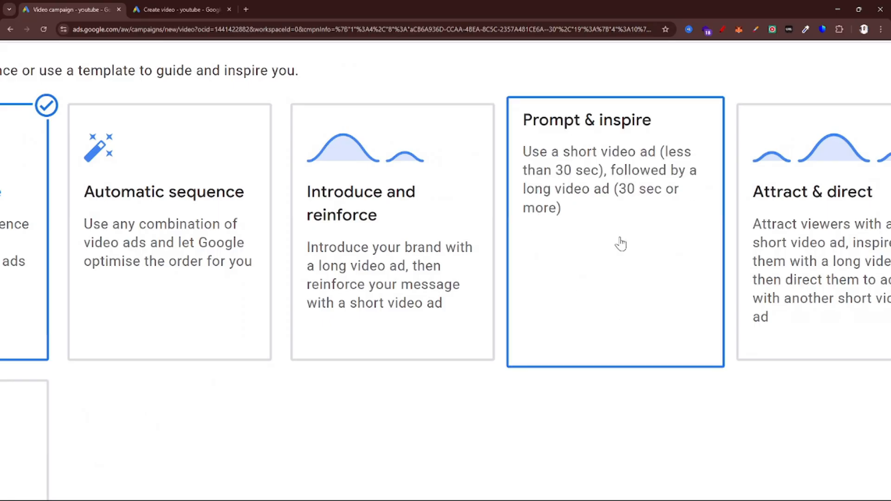
scroll(620, 244, "right", 4)
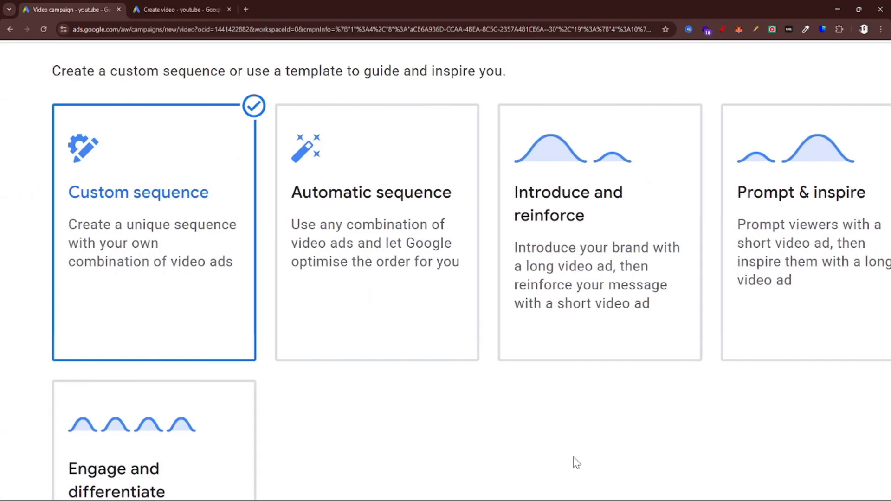
Look over the sequence step area and the campaign's budget, date, network and location settings
scroll(573, 461, "down", 5)
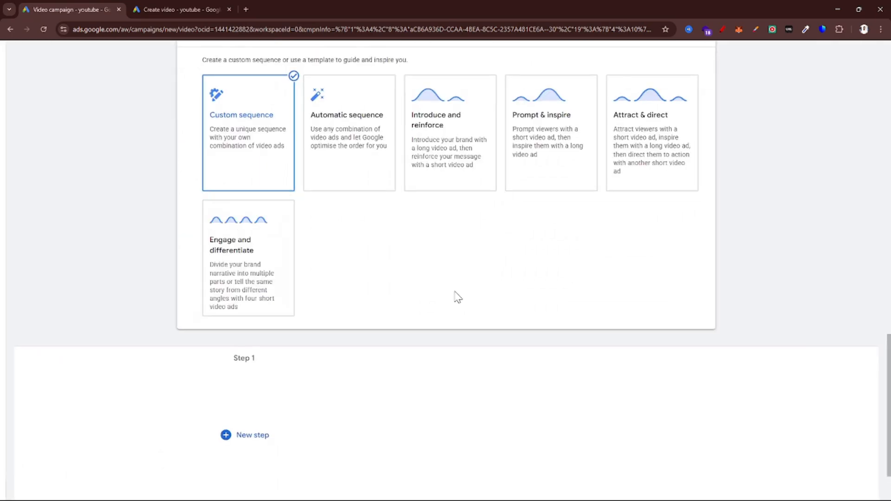
scroll(458, 296, "down", 2)
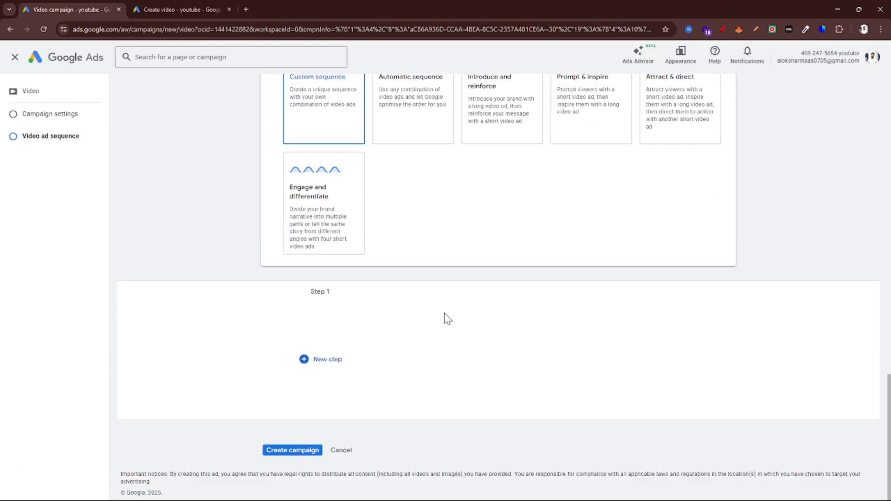
scroll(448, 318, "up", 2)
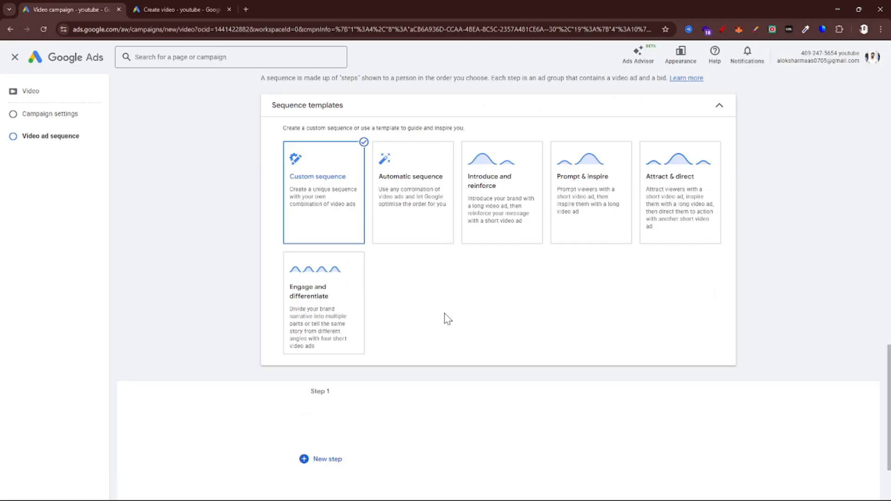
scroll(447, 318, "up", 10)
scroll(445, 319, "up", 7)
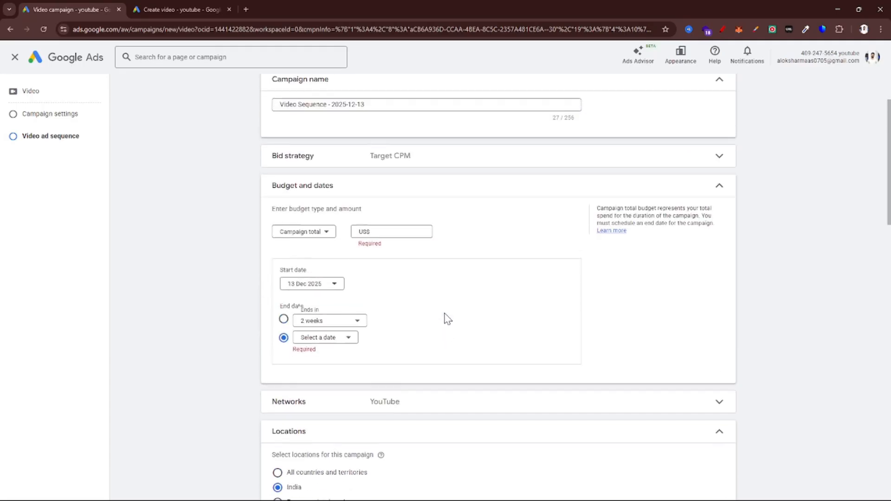
scroll(447, 319, "down", 15)
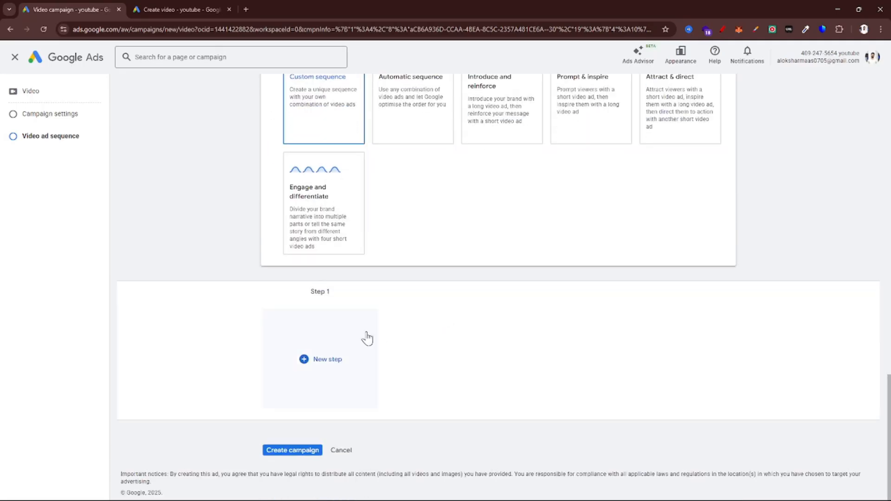
Check the Attract & direct template's description and select the Introduce and reinforce template for the ad sequence
scroll(365, 338, "up", 2)
mouse_move(669, 182)
scroll(670, 181, "up", 2)
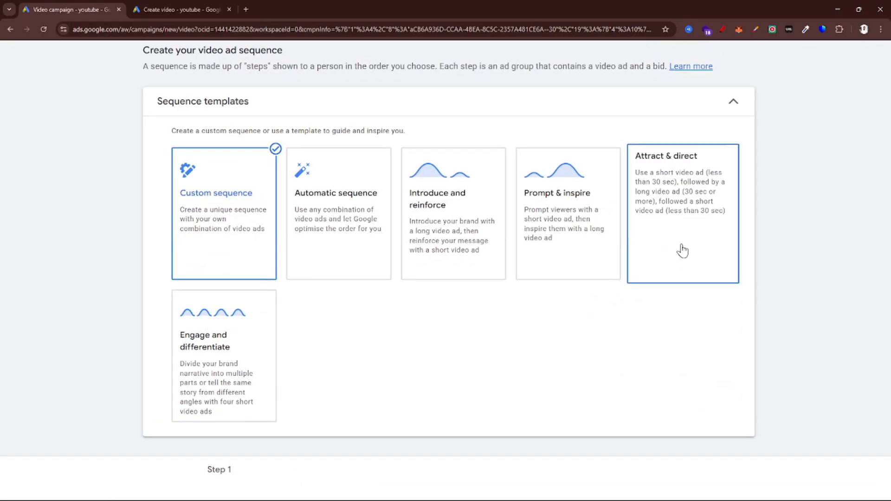
scroll(682, 251, "up", 2)
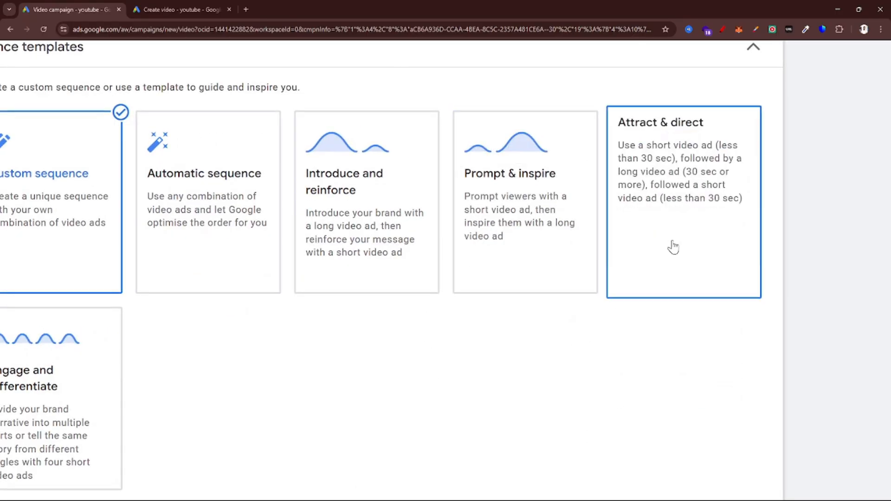
left_click(381, 227)
scroll(327, 351, "down", 3)
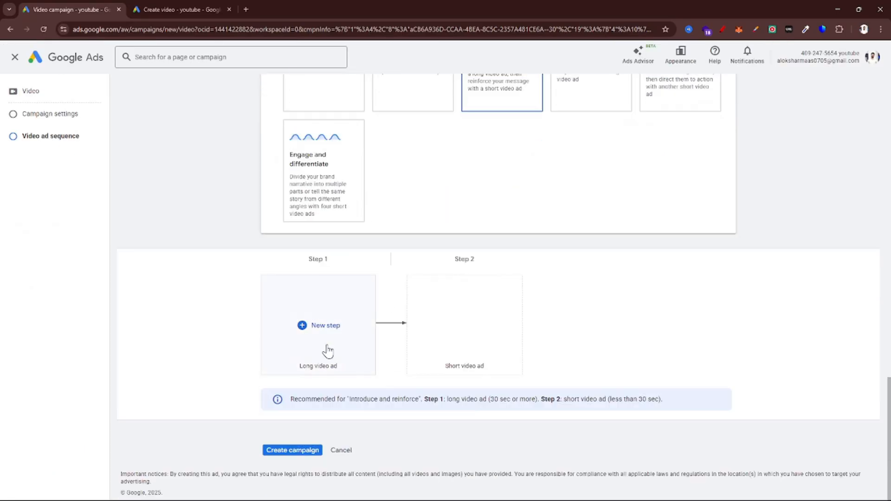
Examine the recommended video lengths for the long and short ad steps of Introduce and reinforce
scroll(304, 340, "up", 3)
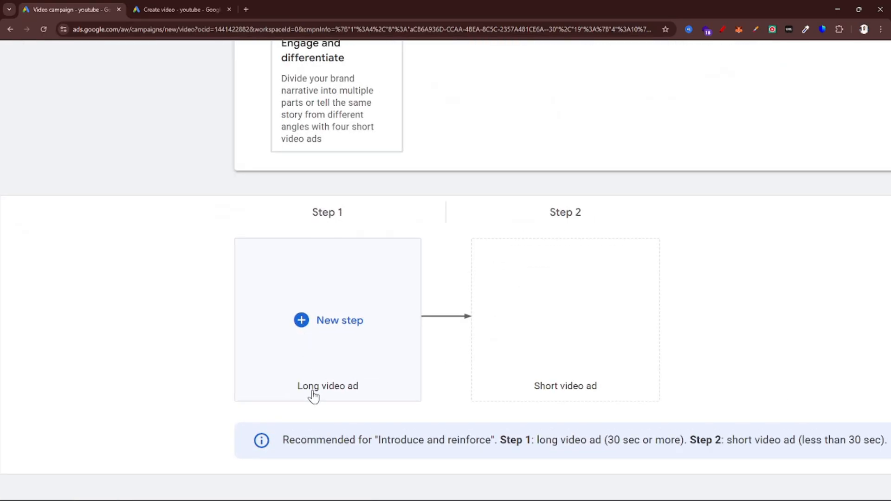
scroll(312, 390, "down", 2)
scroll(314, 392, "down", 3)
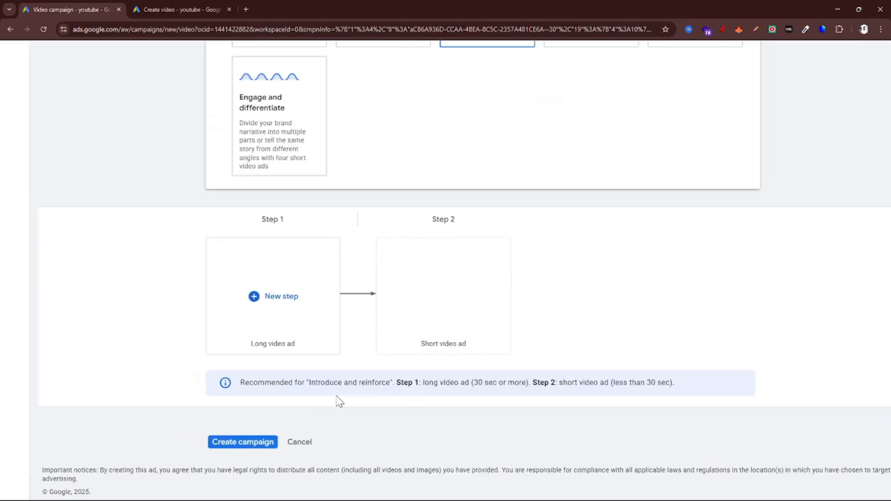
scroll(343, 397, "up", 5)
scroll(344, 398, "right", 2)
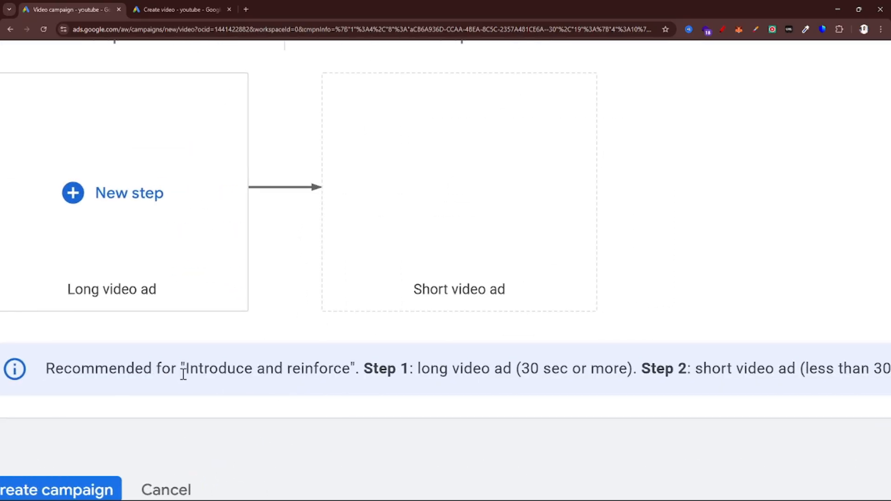
scroll(382, 378, "right", 2)
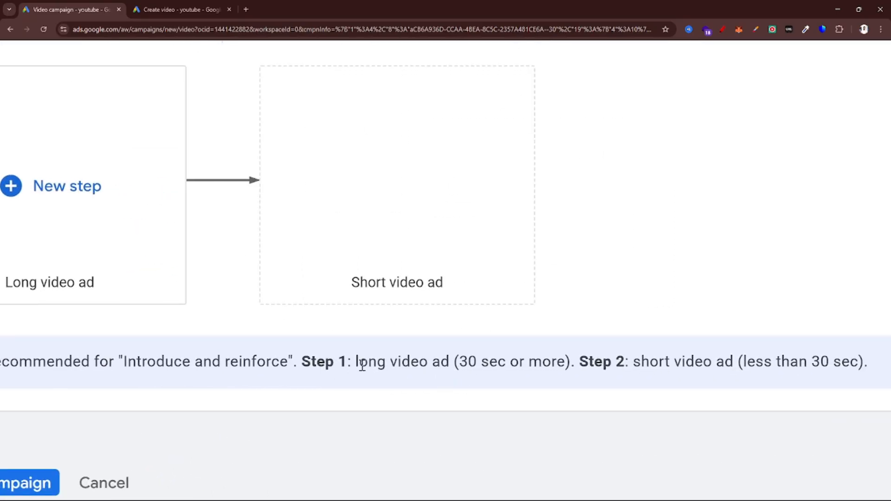
left_click_drag(463, 368, 567, 367)
scroll(567, 368, "right", 3)
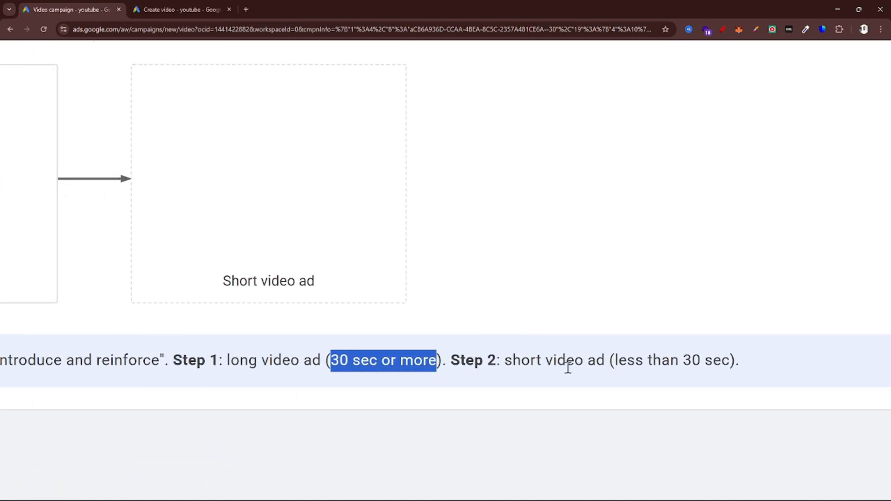
left_click_drag(621, 365, 740, 377)
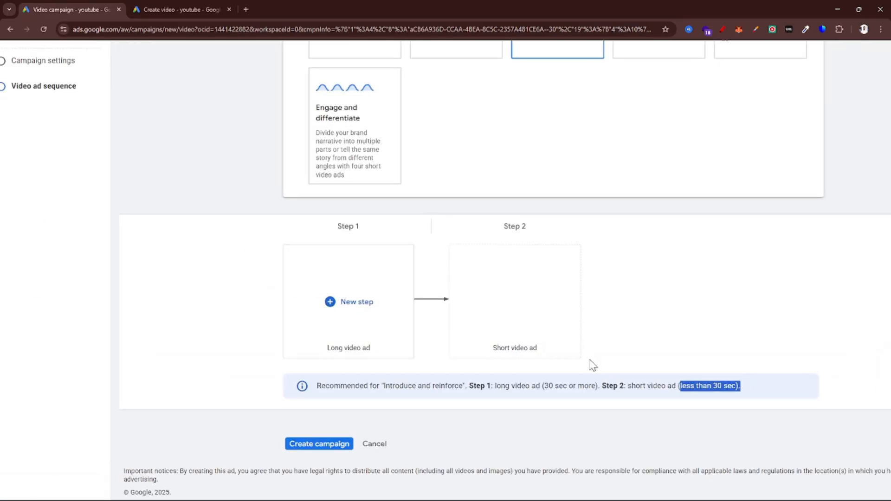
Open a new sequence step for the long video ad and review its introduction, eligibility, ad group and YouTube video fields
left_click(342, 302)
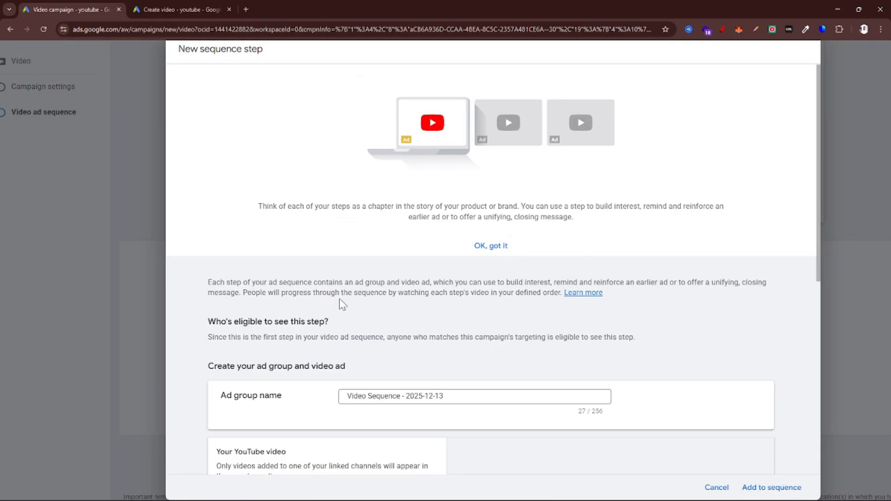
scroll(478, 314, "down", 5)
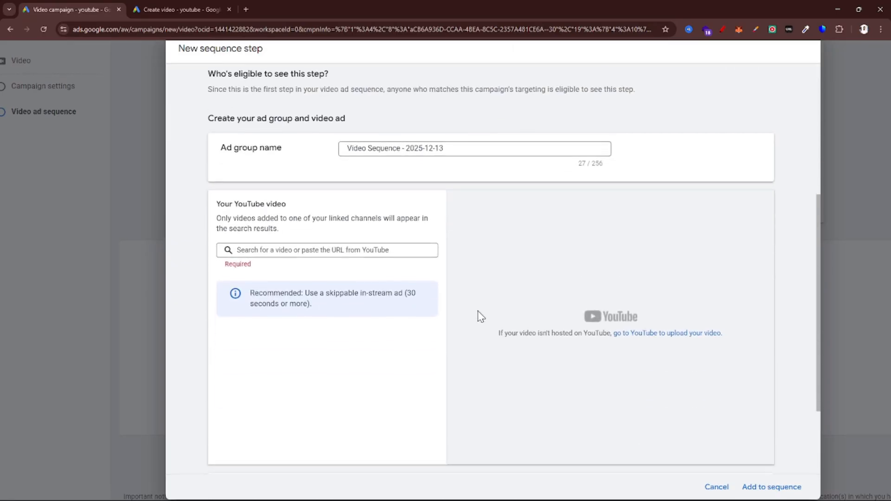
left_click(318, 251)
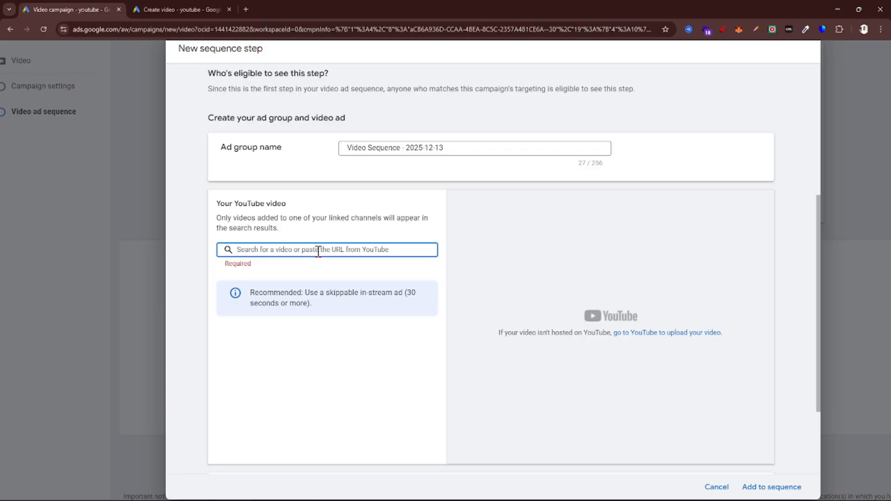
scroll(318, 251, "down", 1)
scroll(373, 192, "up", 2)
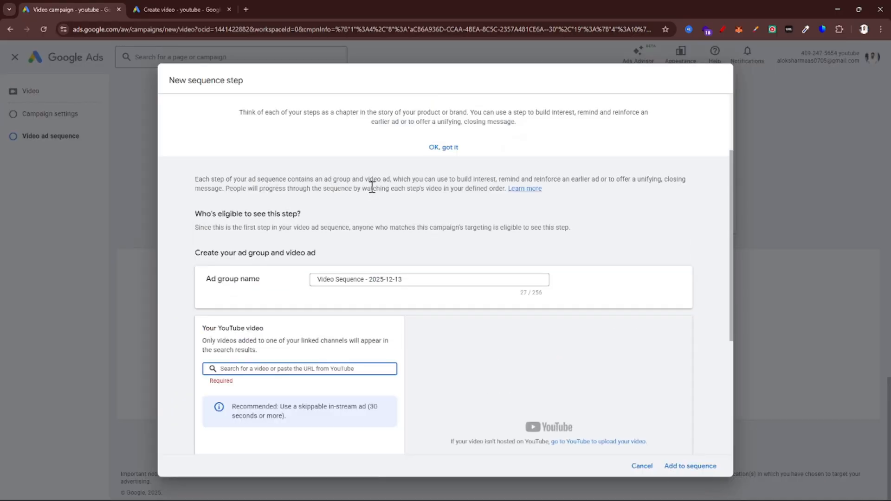
scroll(372, 187, "up", 2)
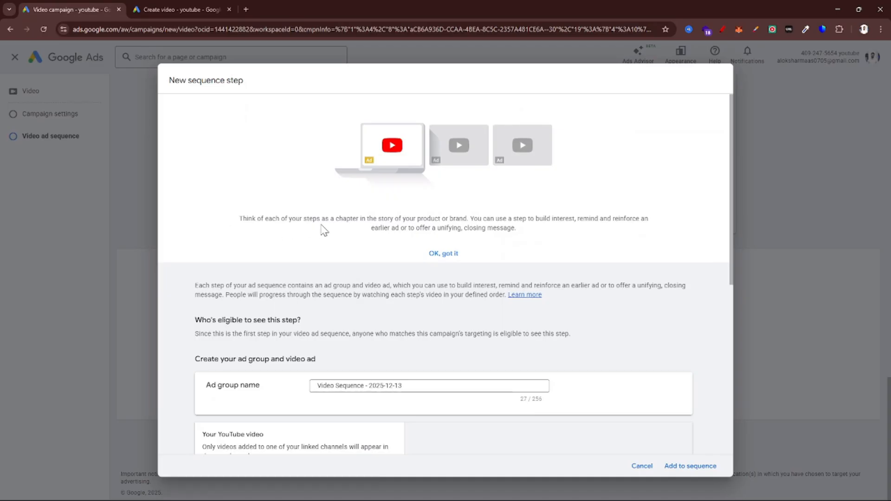
scroll(324, 230, "up", 2)
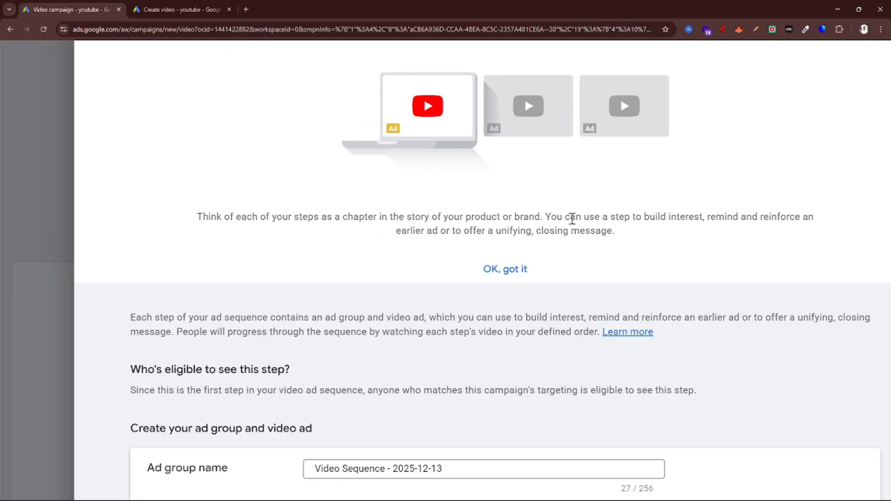
scroll(215, 227, "up", 1)
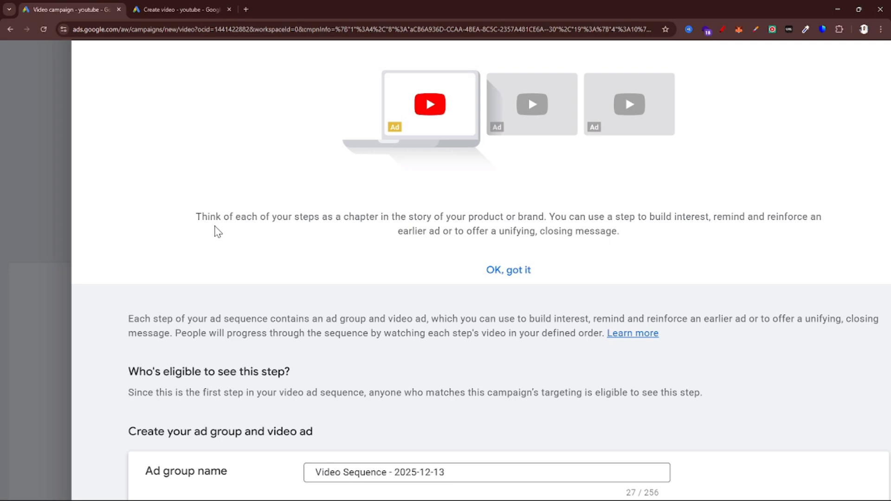
Check the video field's length recommendation, close the finished Create video page, and open youtube.com alongside the campaign
scroll(215, 227, "down", 4)
scroll(441, 376, "down", 5)
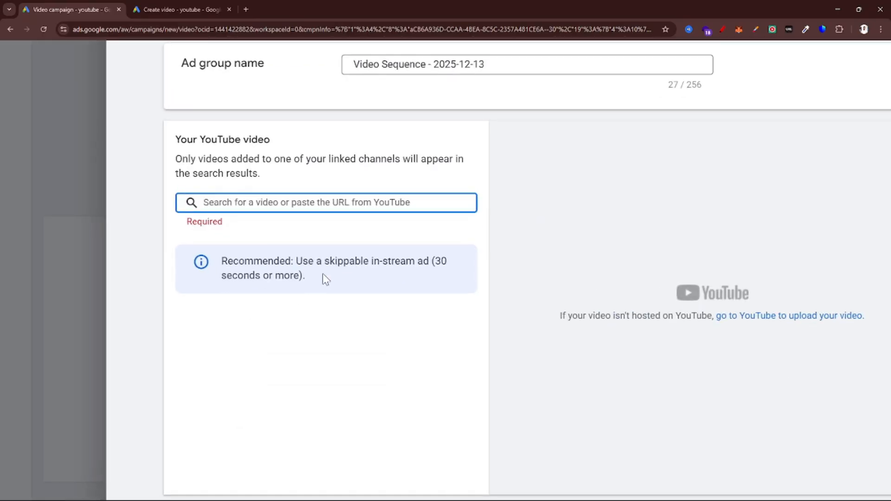
left_click(157, 5)
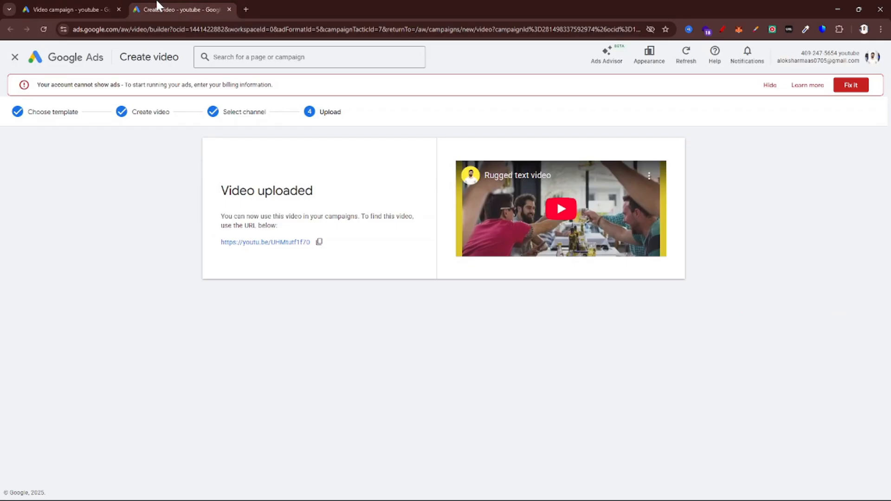
key("ctrl+w")
key("ctrl+t")
type("youtube.com")
key("Return")
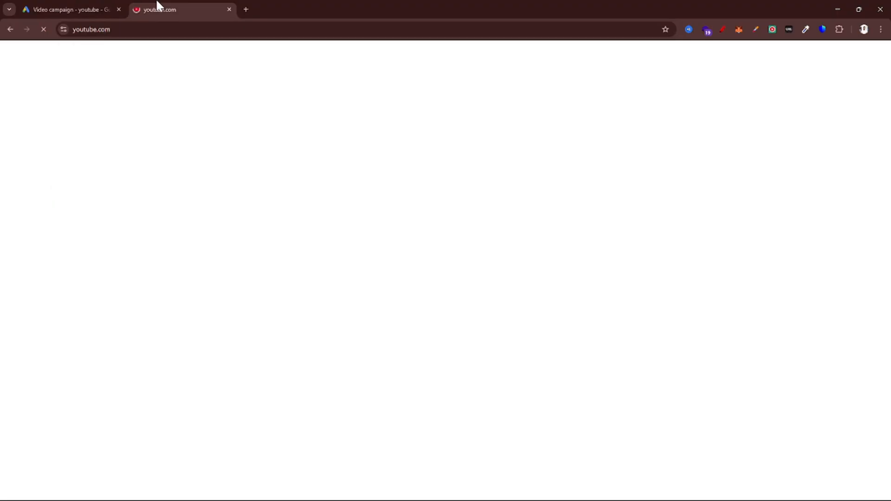
left_click(66, 7)
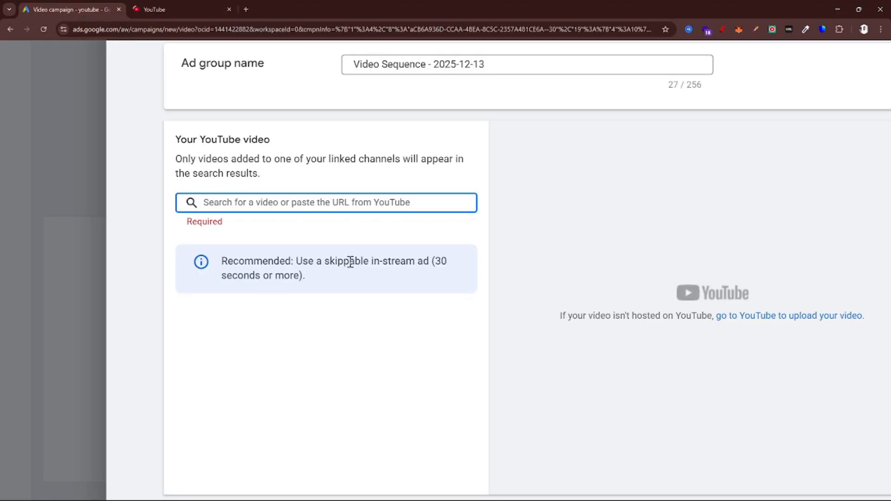
left_click(190, 6)
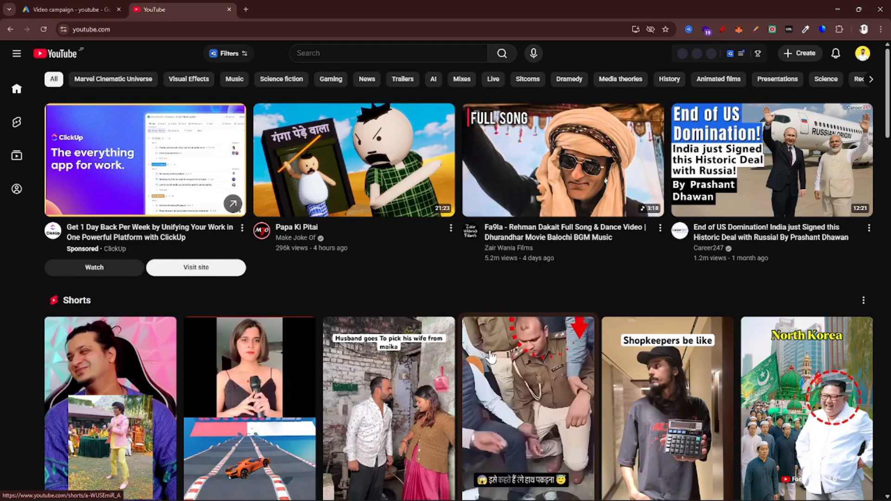
Search YouTube for Puma and open the official PUMA channel from the results
scroll(491, 357, "down", 7)
scroll(492, 357, "down", 2)
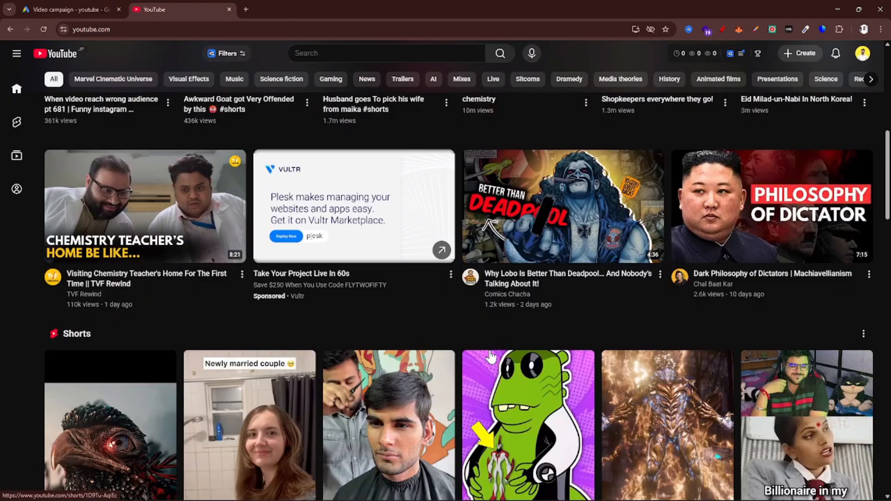
scroll(490, 357, "down", 3)
scroll(490, 357, "up", 8)
scroll(490, 358, "up", 4)
left_click(356, 51)
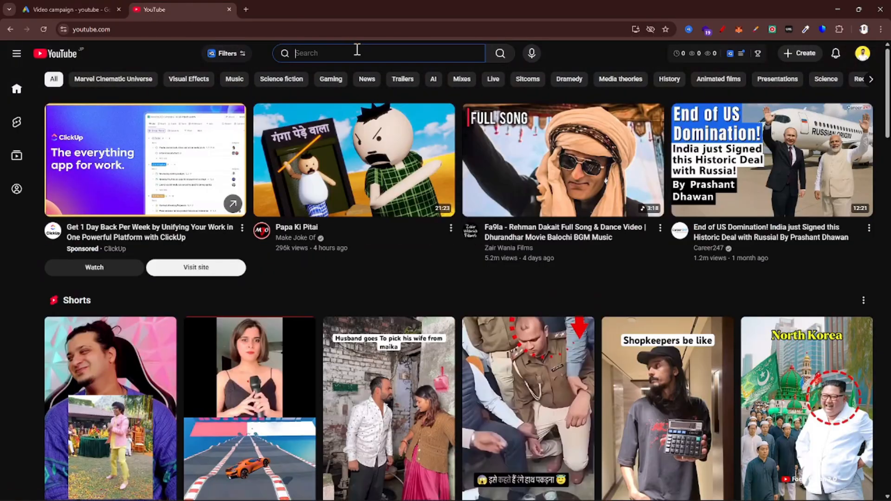
type("Puma")
key("Return")
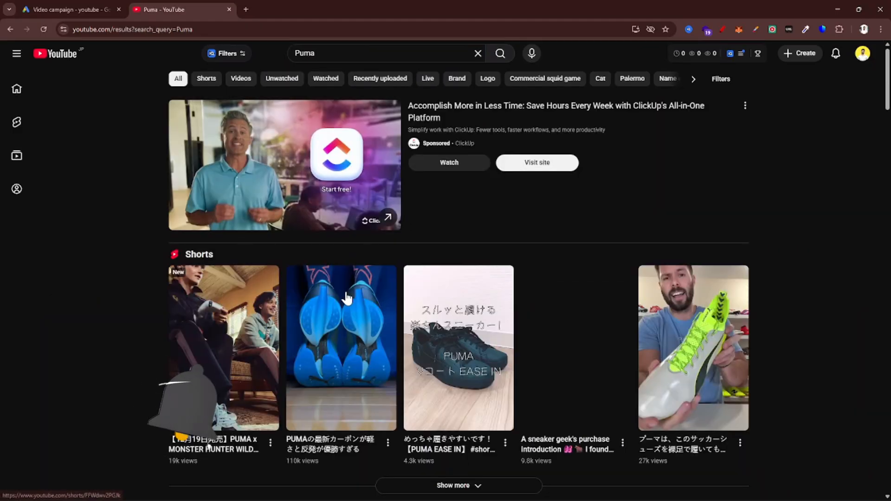
scroll(347, 298, "down", 10)
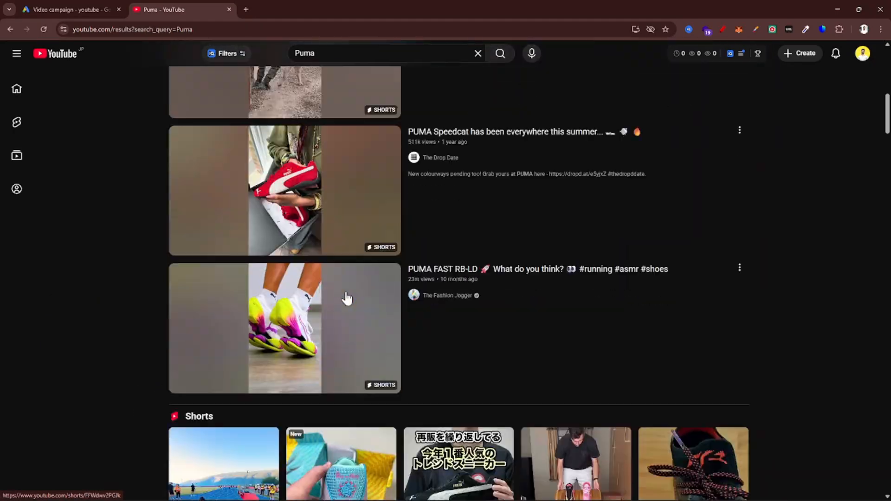
scroll(346, 298, "down", 10)
left_click(414, 305)
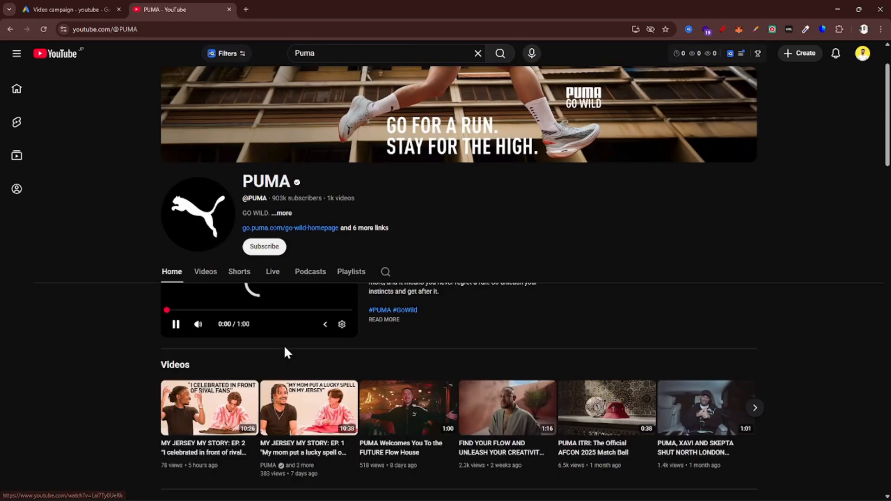
Open the video "PUMA Welcomes You To the FUTURE Flow House" from the channel's Videos section
scroll(283, 345, "down", 2)
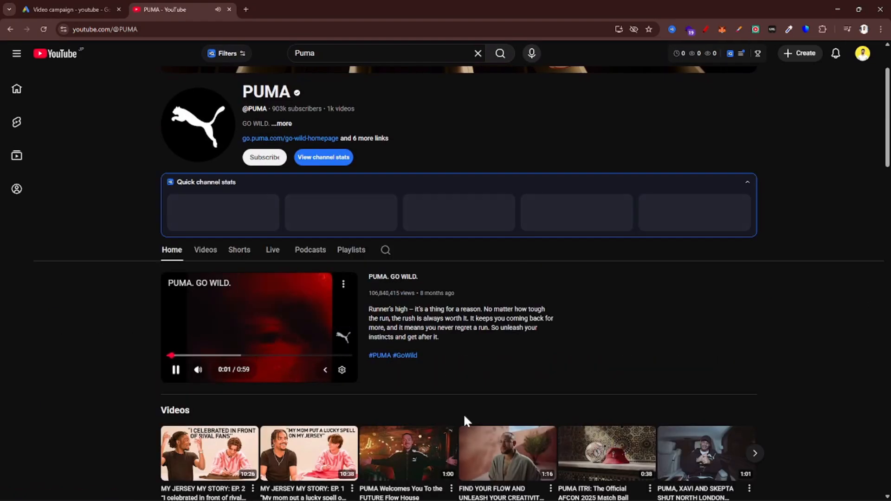
scroll(364, 328, "down", 3)
mouse_move(397, 242)
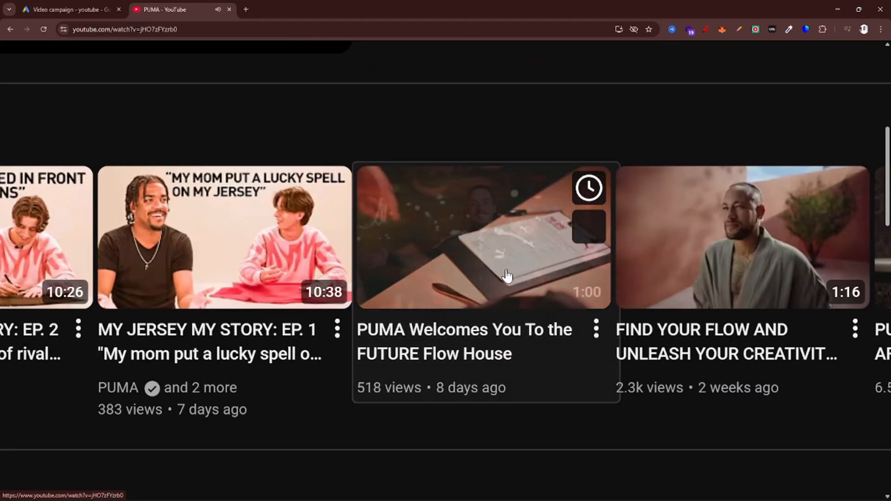
left_click(506, 276)
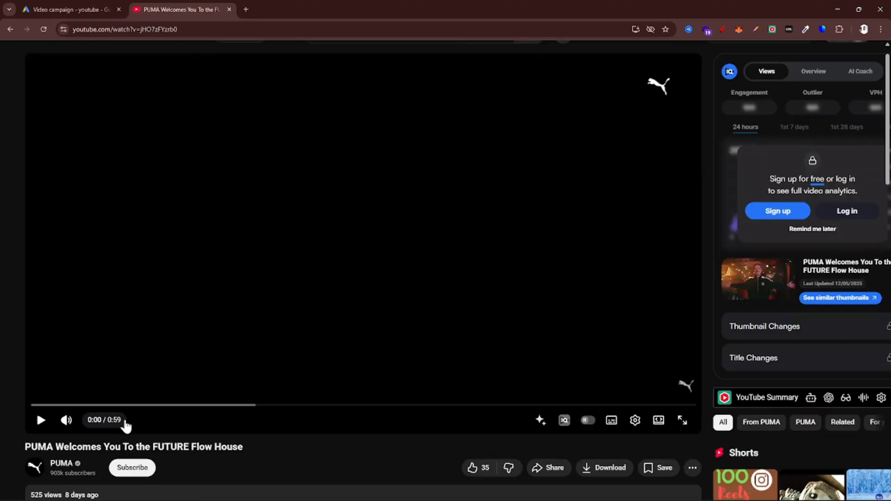
Copy the PUMA video's URL and try it in the new sequence step's YouTube video field in Google Ads
left_click(308, 30)
key("ctrl+c")
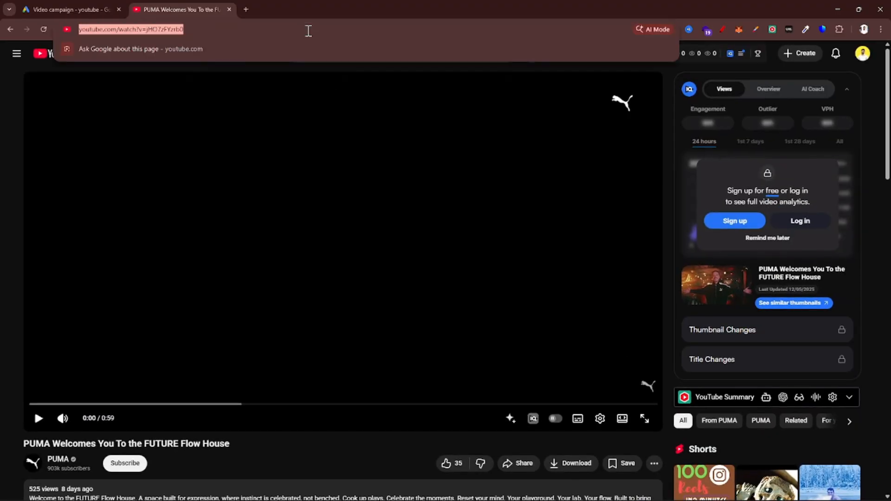
left_click(65, 8)
key("ctrl+v")
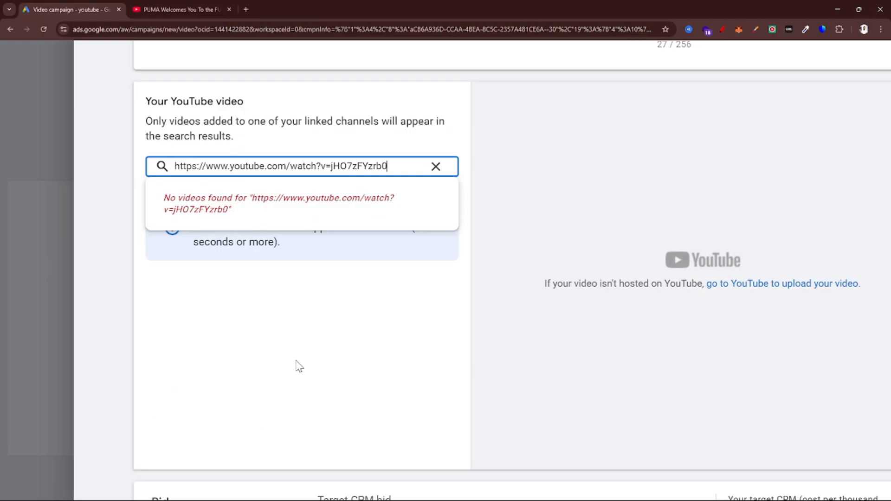
Clear the URL from the YouTube video field and look at the sequence step's target CPM bid setting
key("ctrl+a")
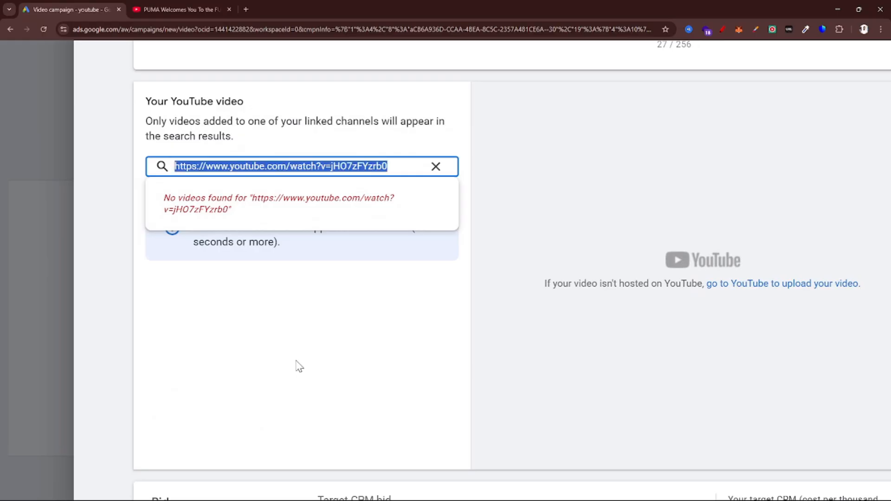
key("BackSpace")
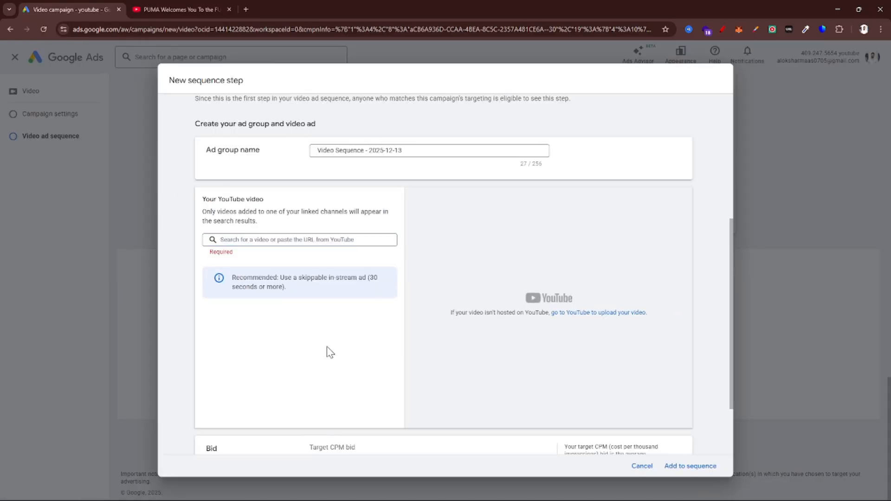
scroll(330, 351, "down", 2)
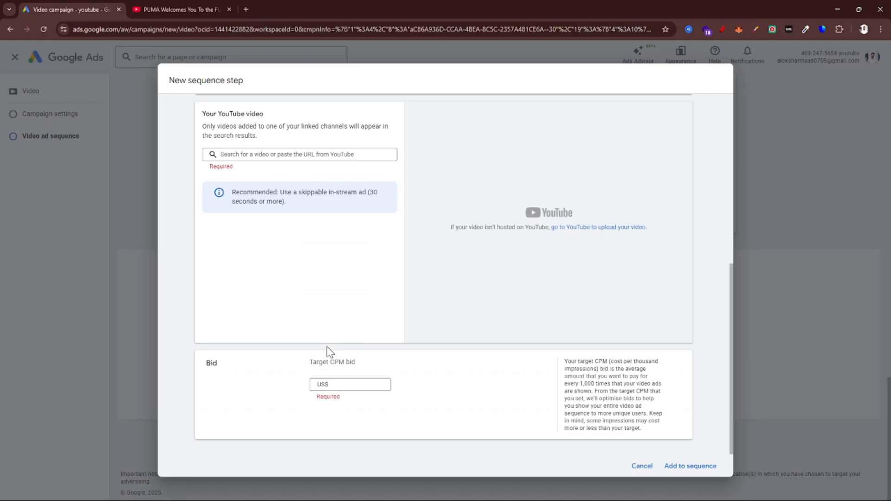
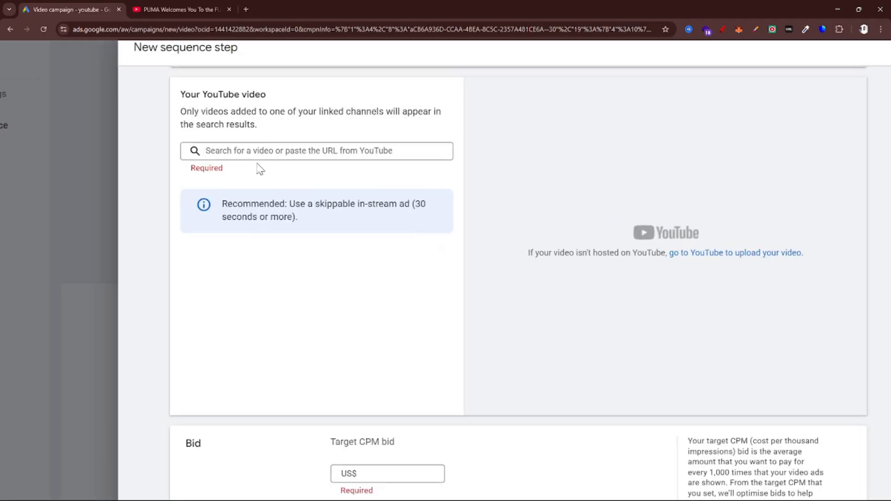
Cancel the new sequence step and try the Engage and differentiate, Prompt & inspire, and Attract & direct sequence templates
left_click(259, 159)
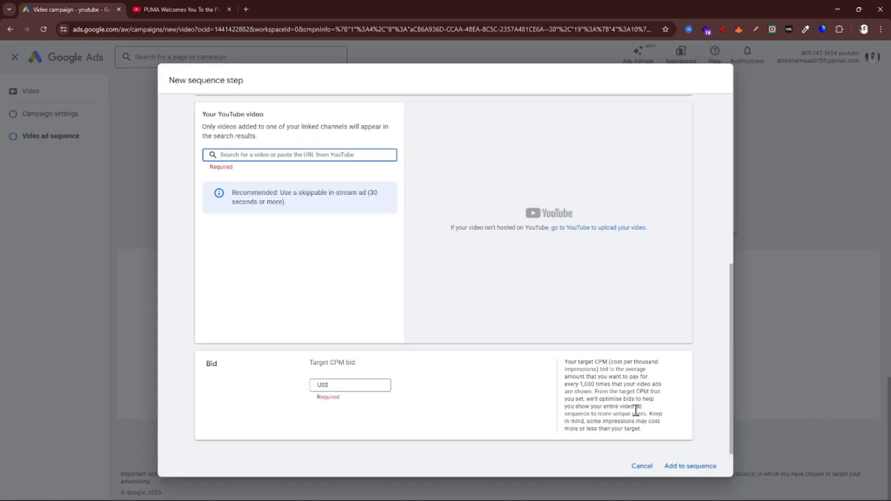
left_click(639, 467)
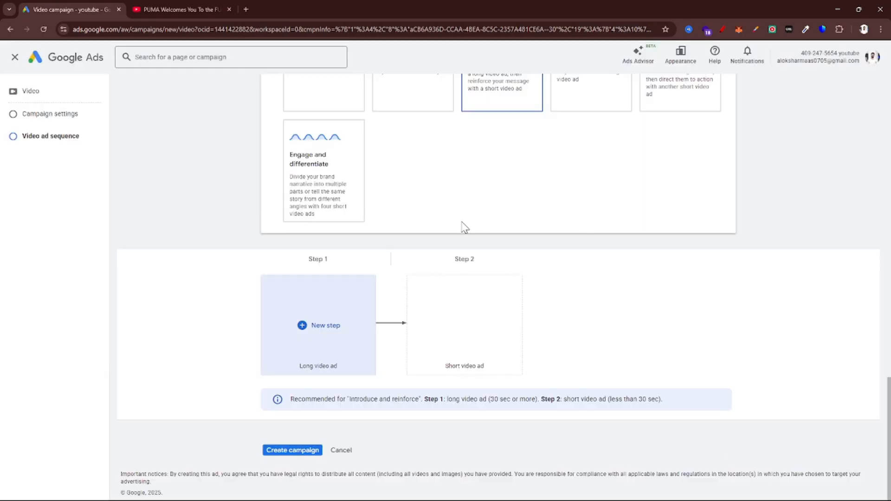
left_click(285, 182)
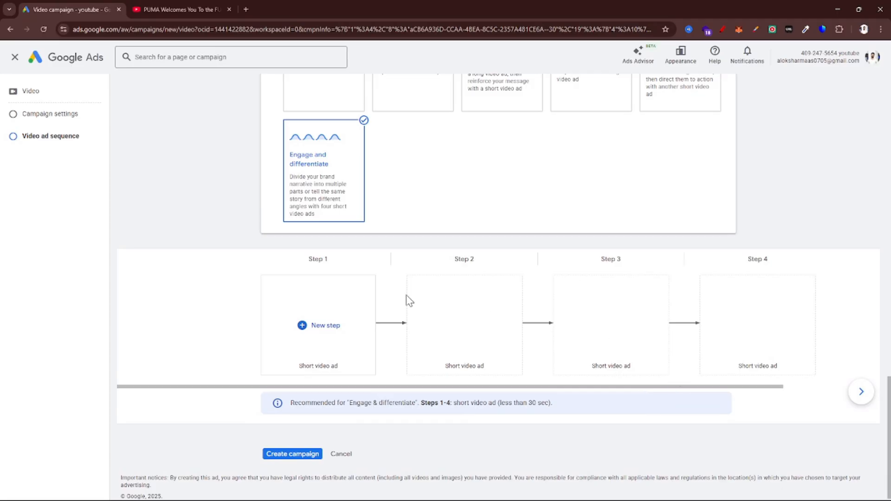
scroll(470, 308, "up", 2)
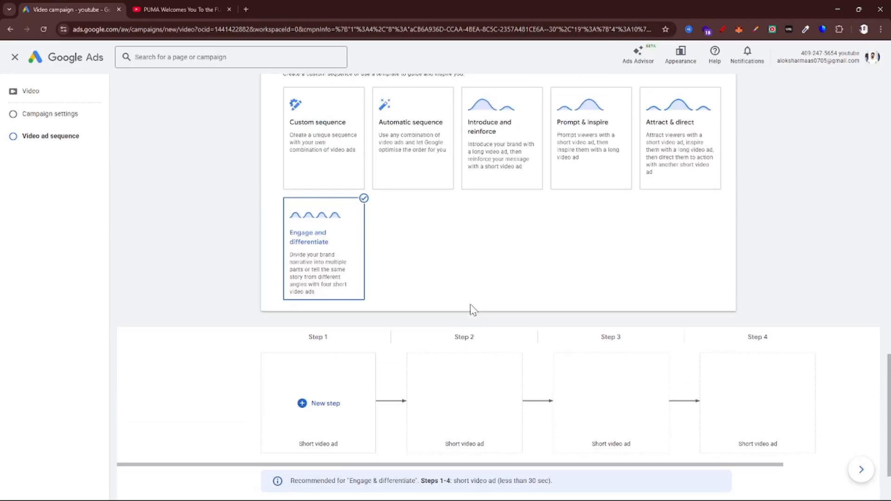
left_click(586, 185)
left_click(673, 160)
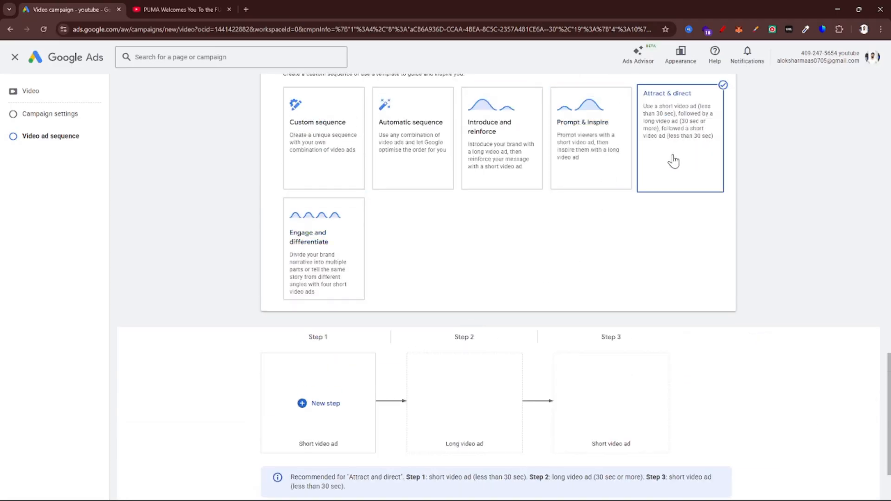
Look back over the ad sequence campaign's settings and leave the unfinished campaign for the account overview
scroll(544, 336, "up", 4)
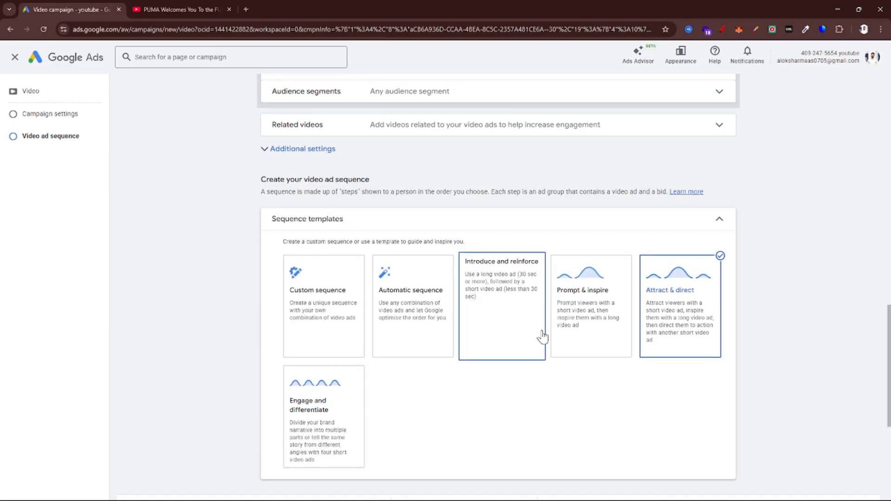
scroll(544, 336, "down", 5)
scroll(545, 337, "up", 15)
scroll(542, 336, "up", 4)
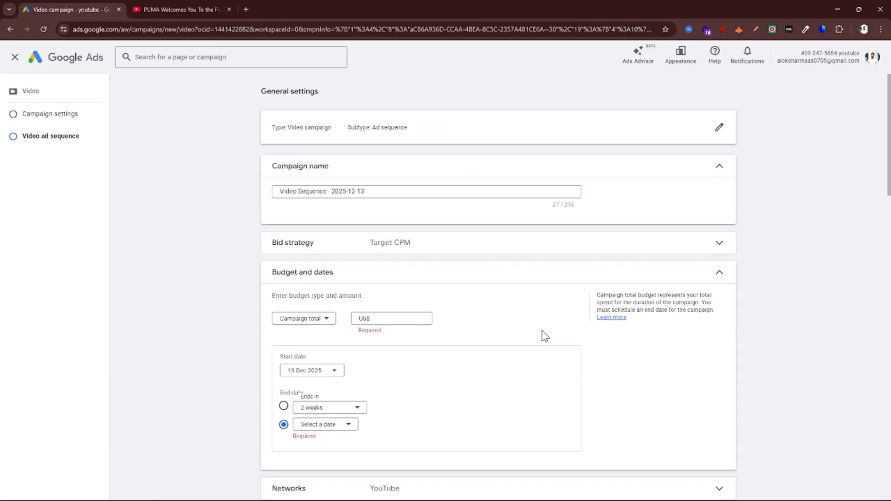
left_click(14, 63)
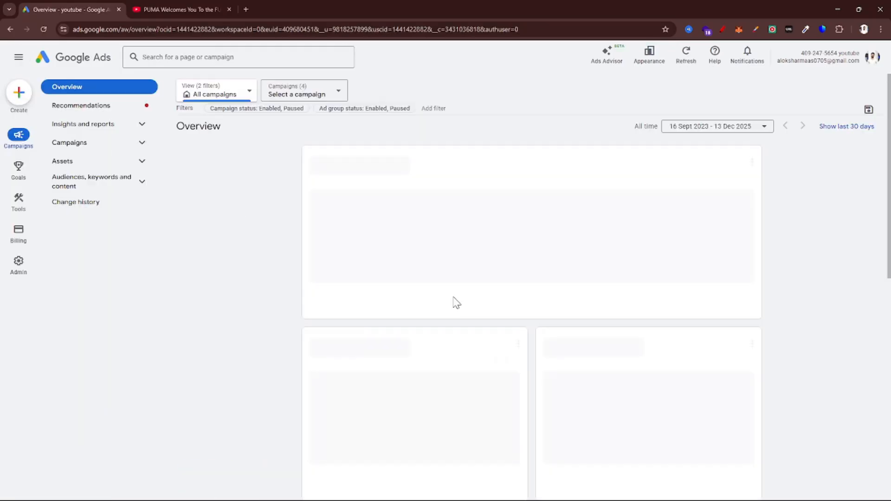
Start a new Video campaign without objective guidance and choose the YouTube subscriptions and engagements subtype
left_click(229, 156)
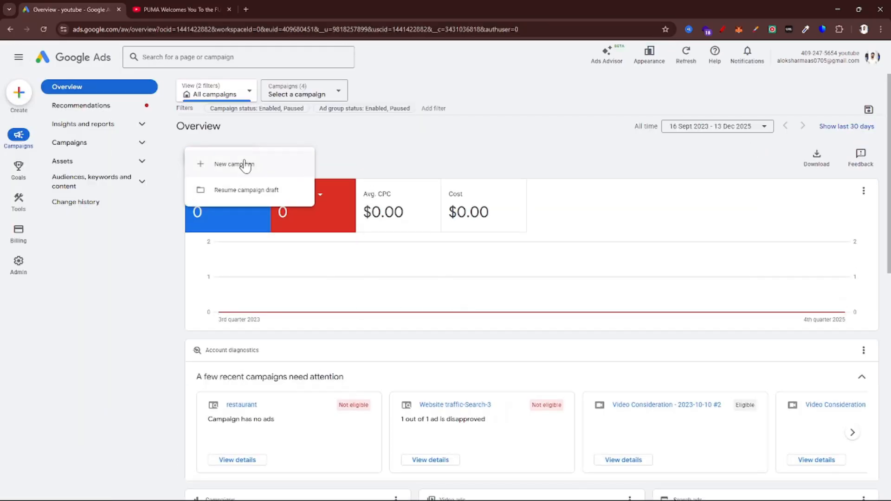
left_click(243, 166)
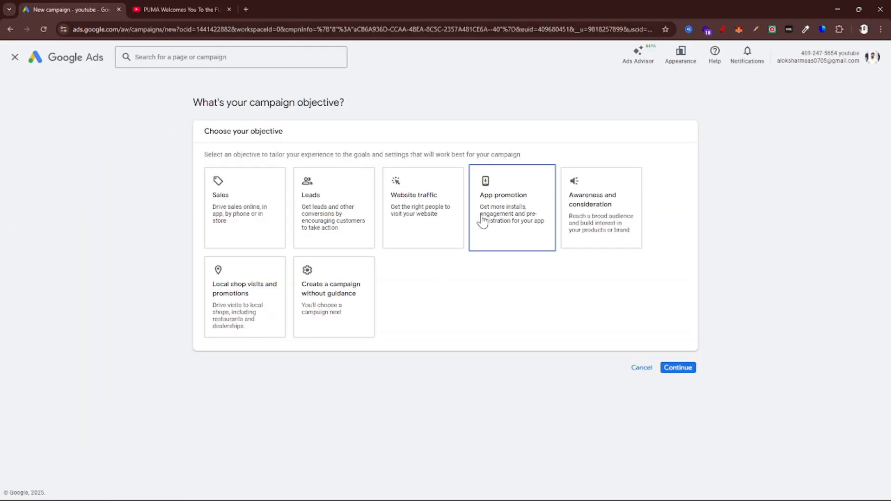
left_click(334, 318)
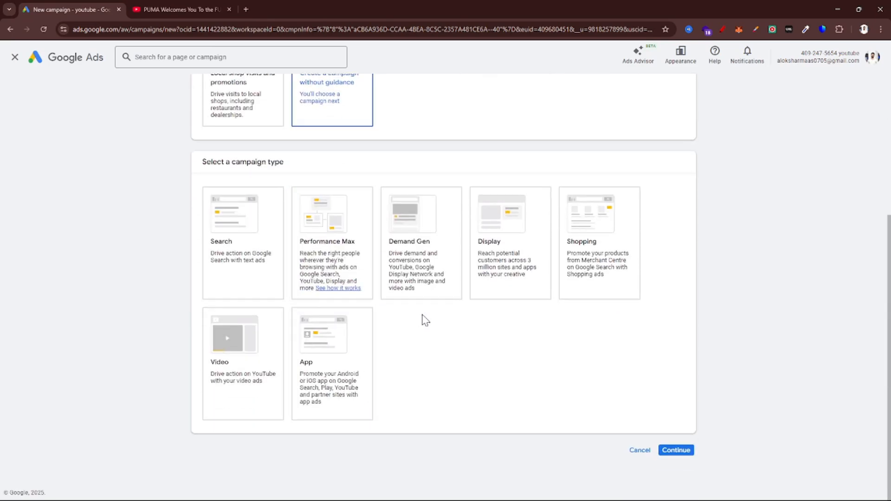
left_click(252, 358)
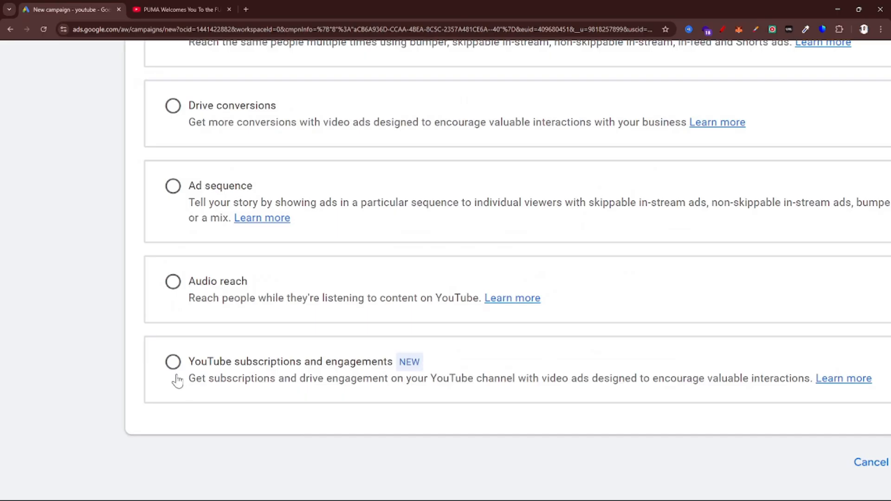
left_click(222, 398)
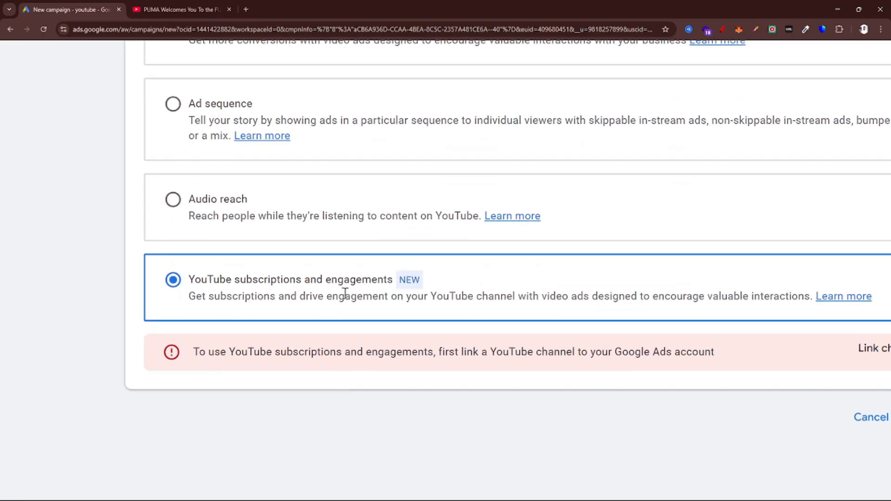
Read the YouTube subscriptions and engagements description and its channel linking requirement
left_click_drag(135, 280, 295, 278)
left_click(378, 286)
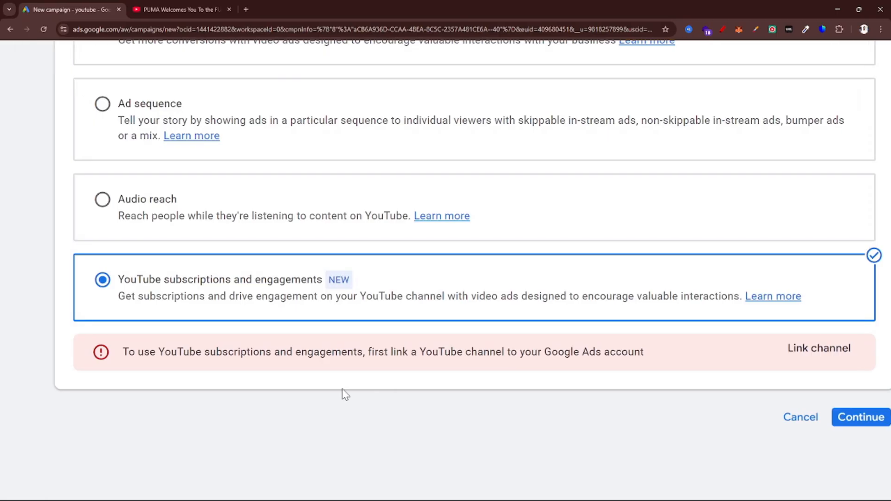
left_click_drag(368, 340, 672, 344)
scroll(671, 344, "right", 4)
left_click_drag(508, 342, 719, 336)
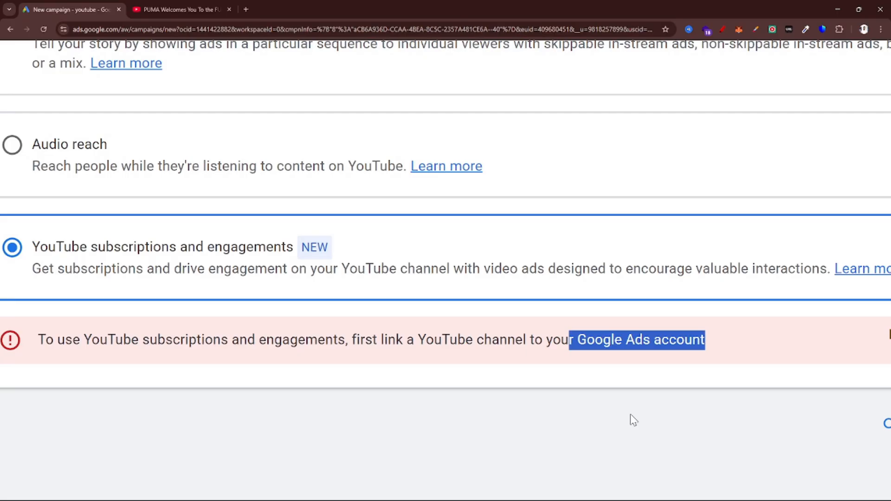
key("ctrl+0")
left_click(534, 478)
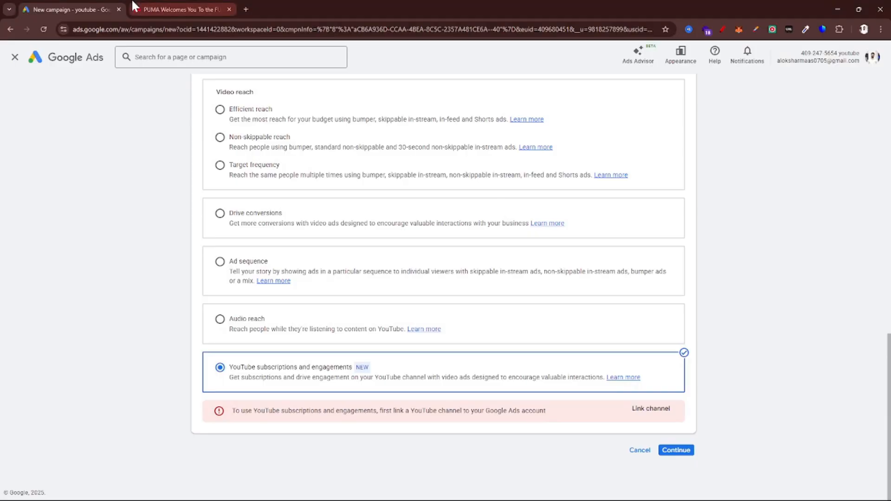
Move the PUMA video tab into its own window and switch to the Google Meet window
left_click_drag(175, 5, 268, 115)
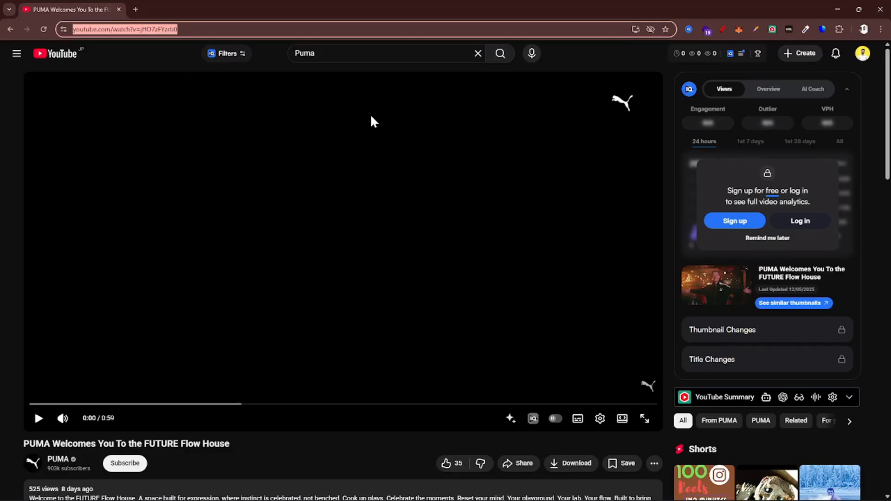
key("alt+Tab")
key("alt+Tab")
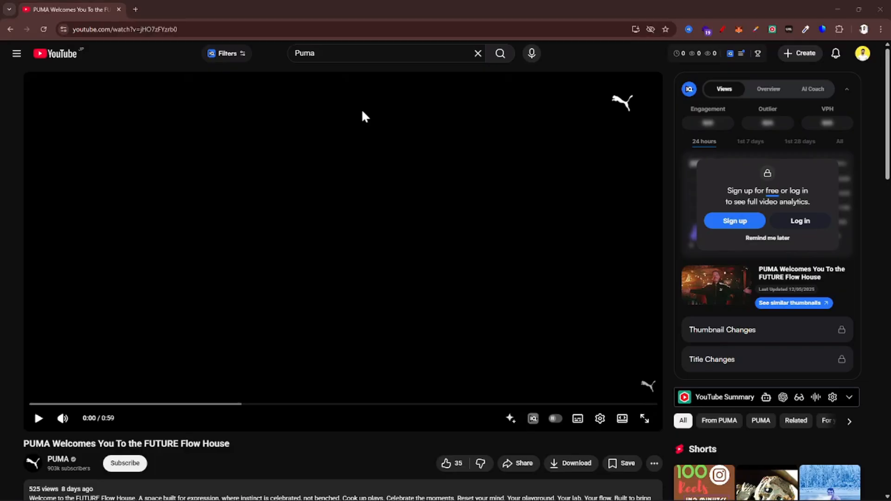
key("alt+Tab")
key("alt+Tab")
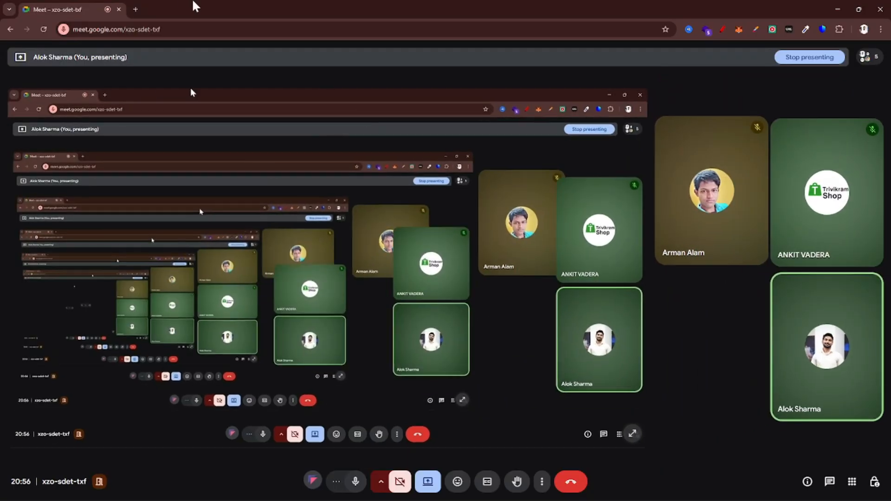
Search Google for "Google ads" in a new browser tab beside the meeting
left_click(134, 9)
type("Go")
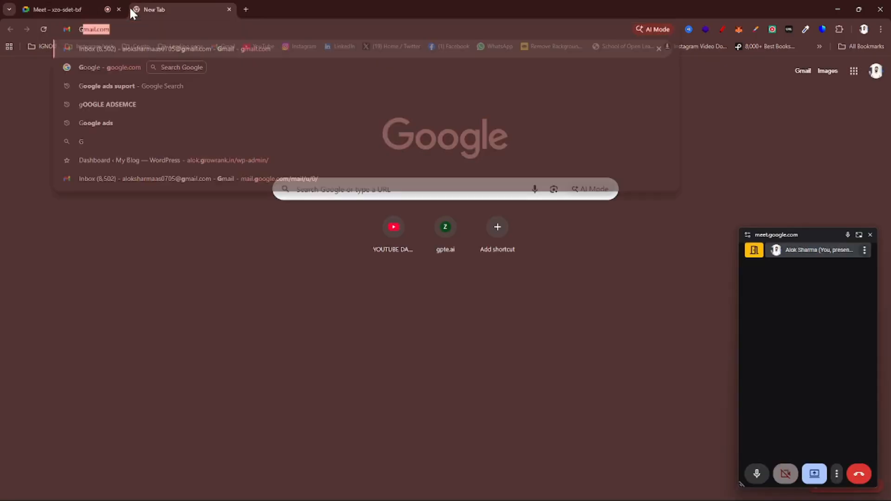
type("ogle ads")
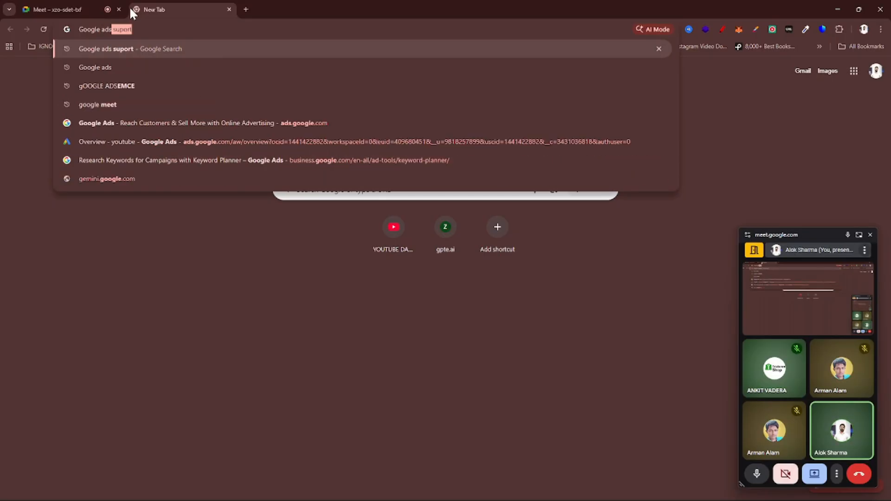
key("Delete")
key("Return")
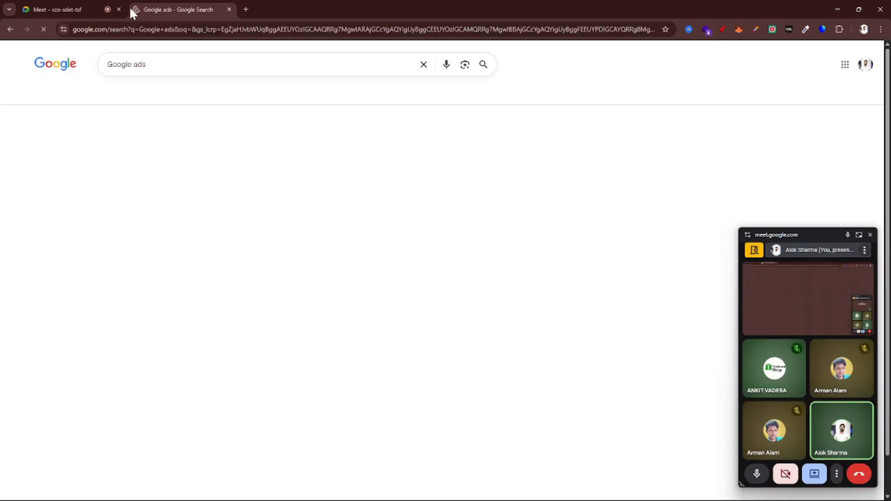
key("alt+Tab")
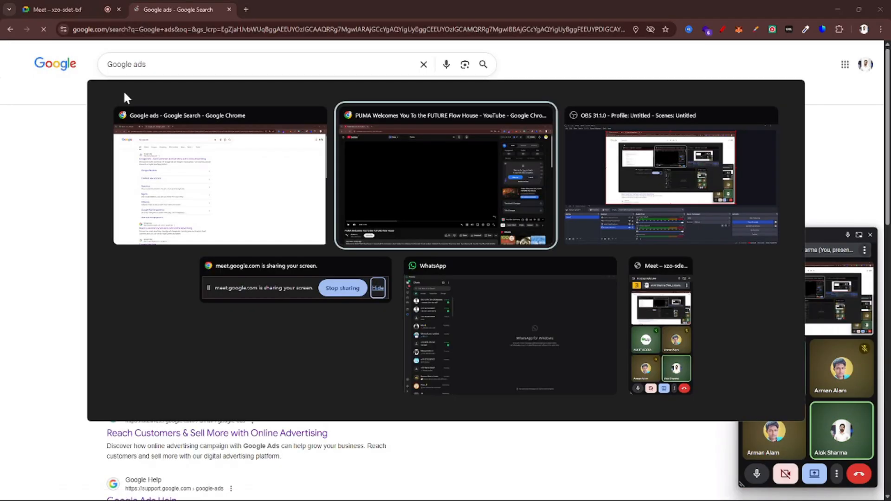
key("Tab")
key("Tab")
key("Tab")
key("Tab")
key("Tab")
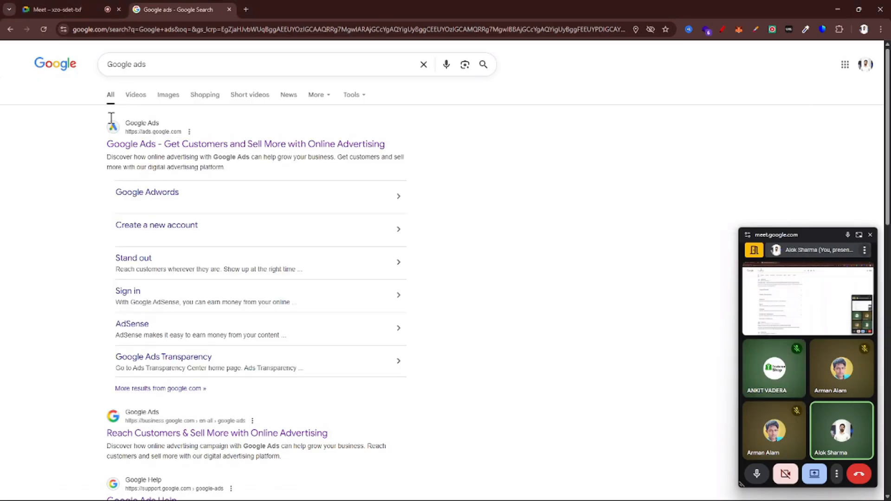
Open the official Google Ads site from the search results and proceed to its account selection page
left_click(152, 144)
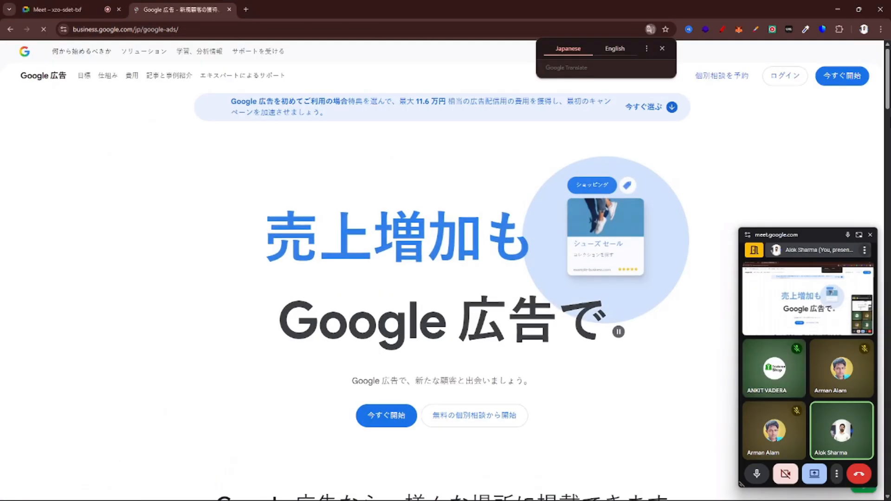
left_click(841, 79)
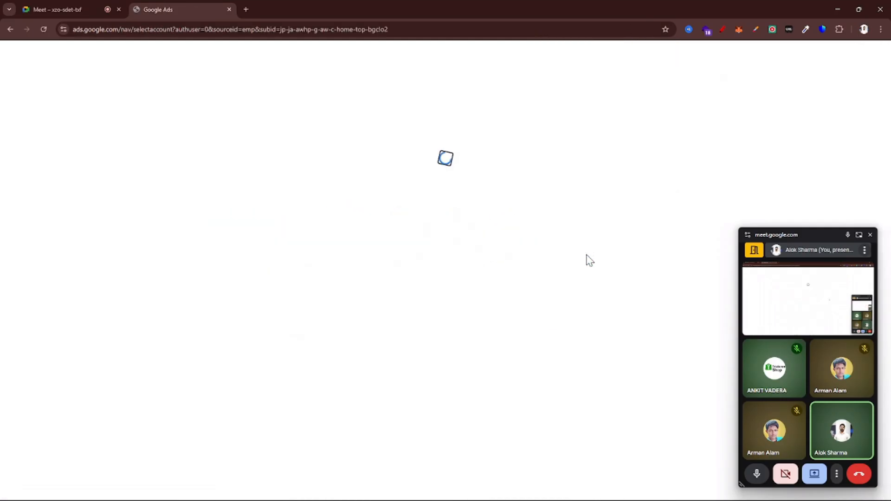
key("super")
type("p")
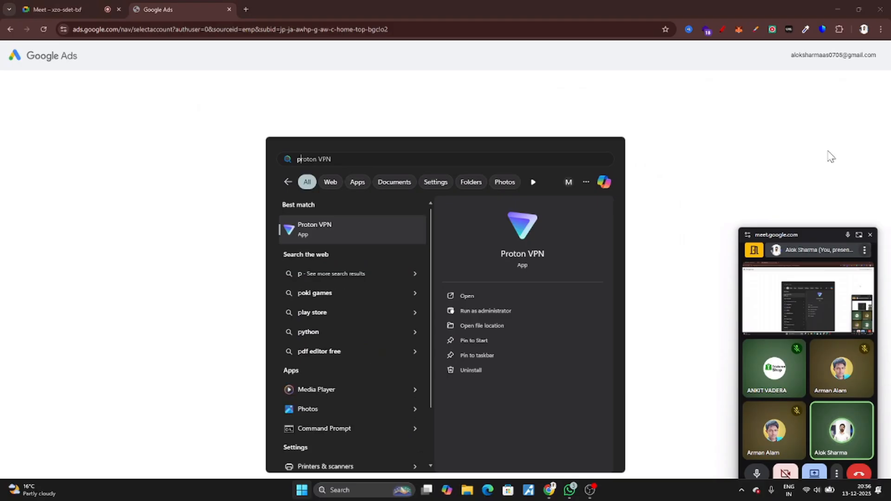
left_click(814, 150)
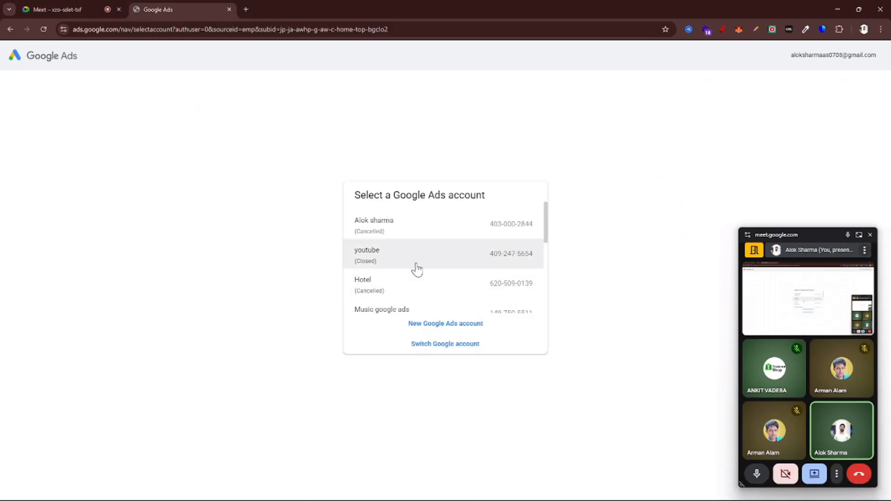
Browse the list of Google Ads accounts and open the one named "youtube"
scroll(416, 268, "down", 2)
scroll(411, 272, "up", 1)
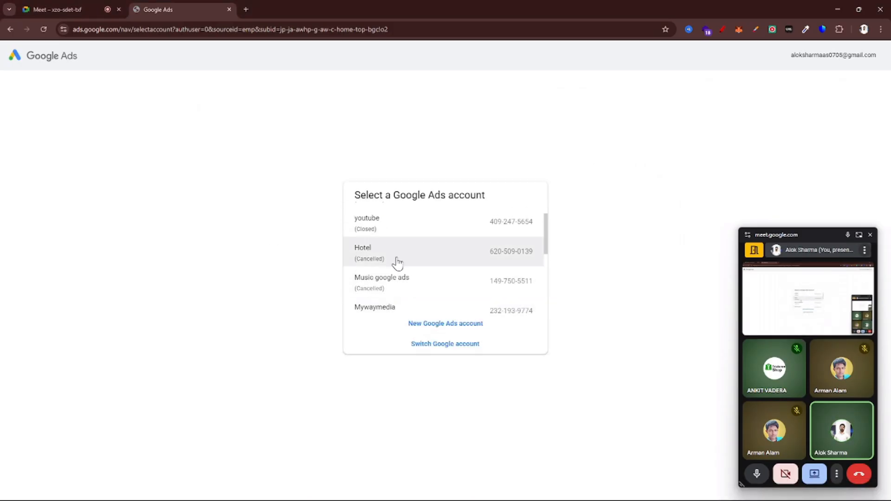
left_click(399, 232)
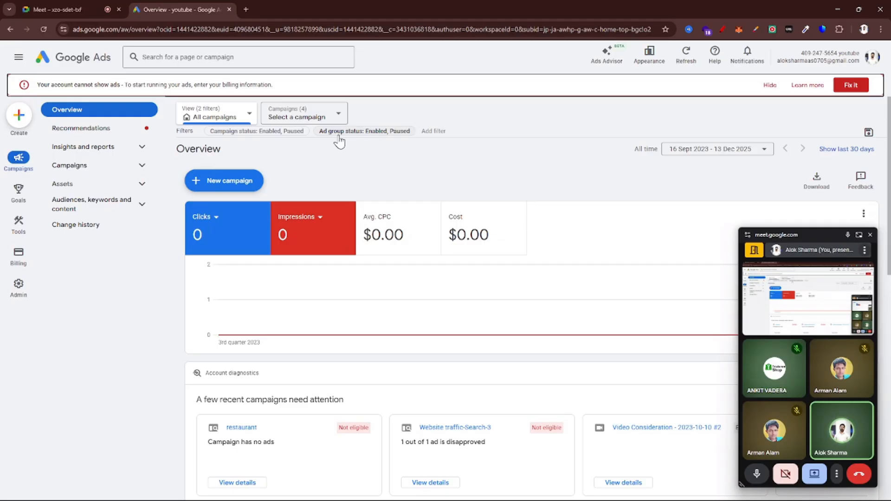
Open the YouTube linking page from the featured products in the account's Data manager and view its linking options
mouse_move(18, 224)
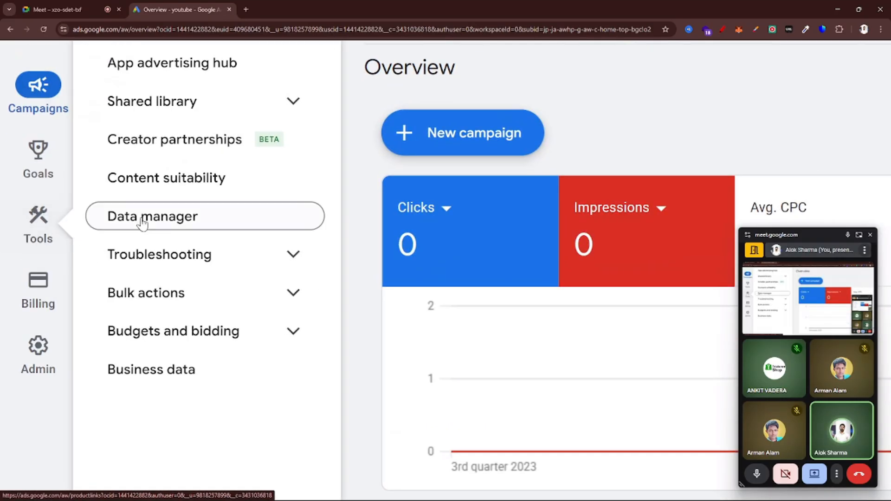
scroll(144, 218, "down", 5)
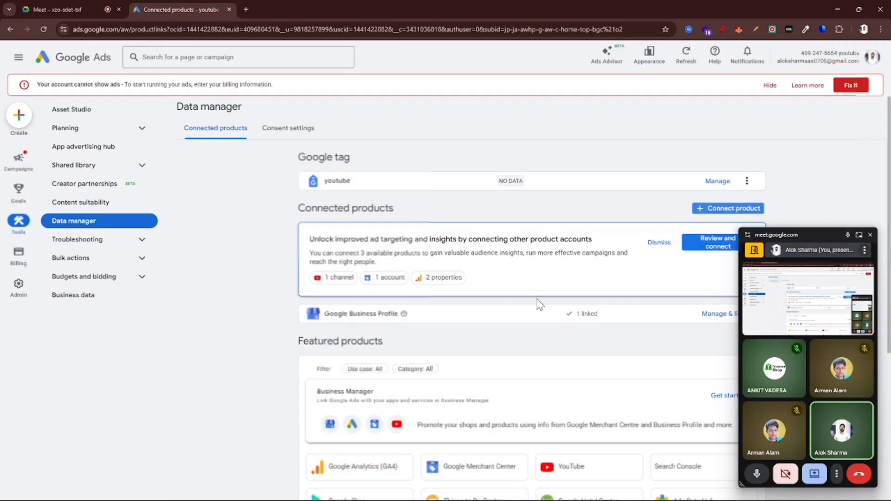
scroll(539, 304, "down", 2)
scroll(557, 288, "down", 3)
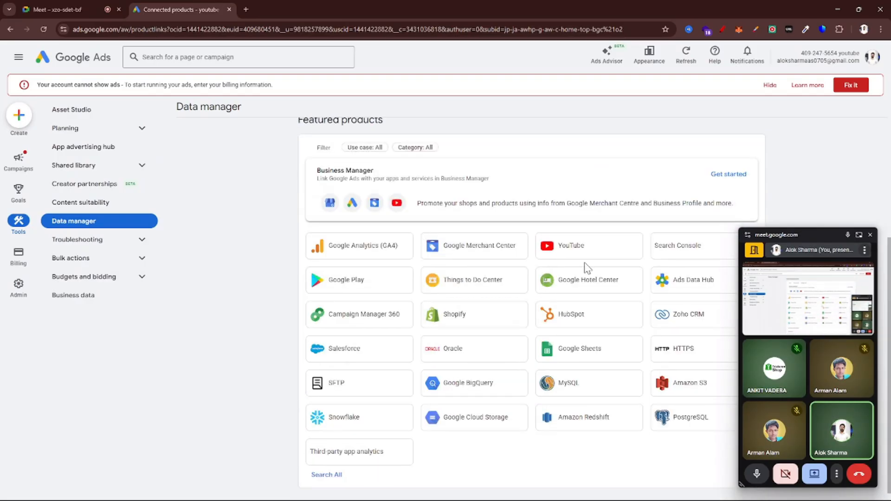
scroll(583, 264, "up", 5)
left_click(570, 260)
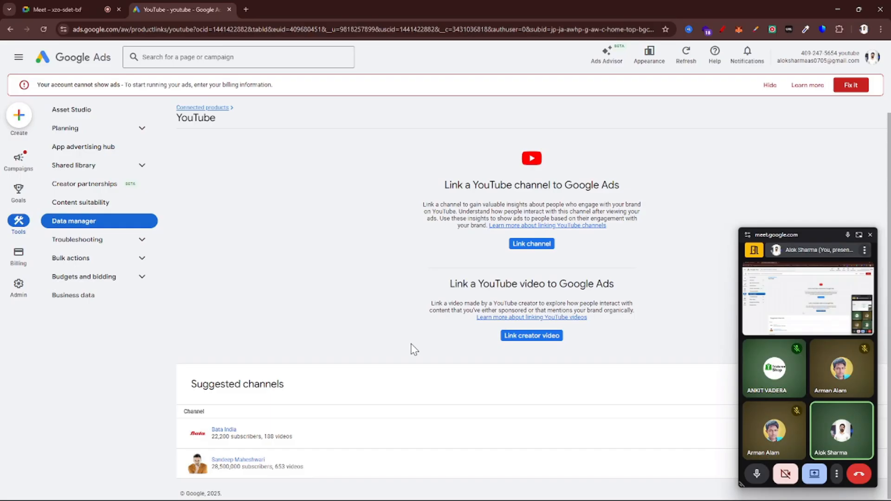
scroll(671, 287, "down", 1)
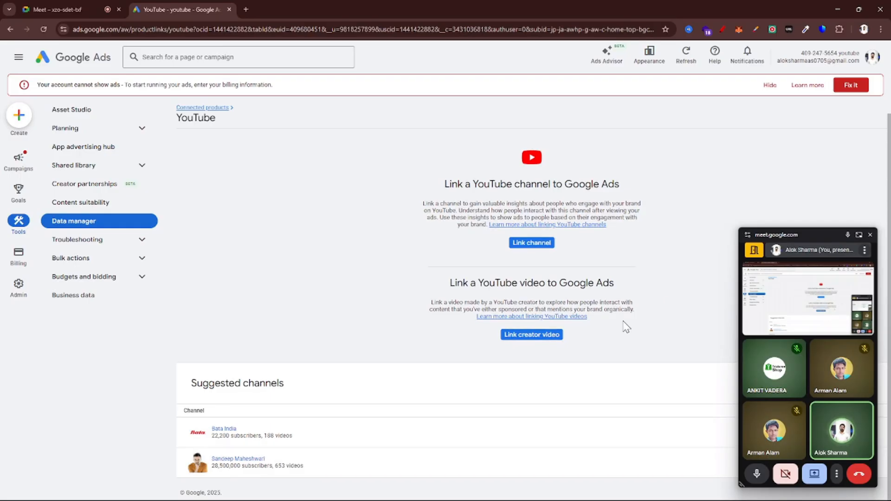
Move the floating meeting window aside and start linking a YouTube channel to Google Ads
left_click_drag(823, 230, 847, 163)
scroll(685, 297, "up", 5, "ctrl")
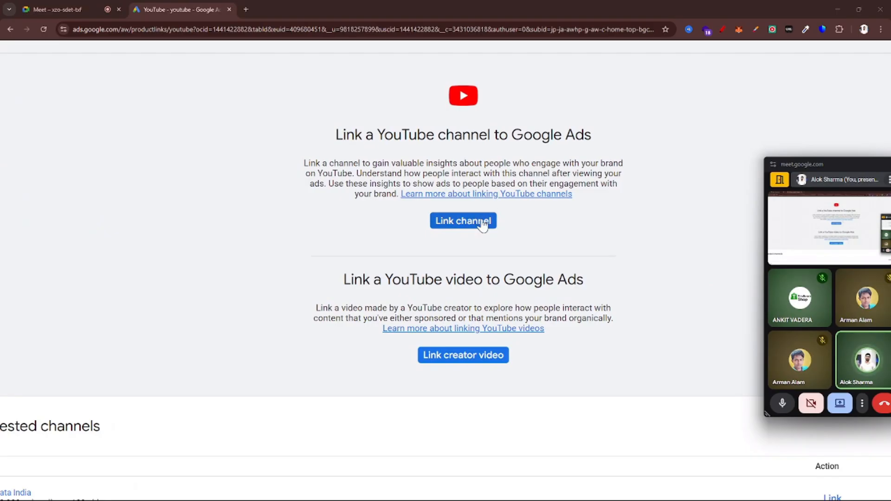
left_click(463, 228)
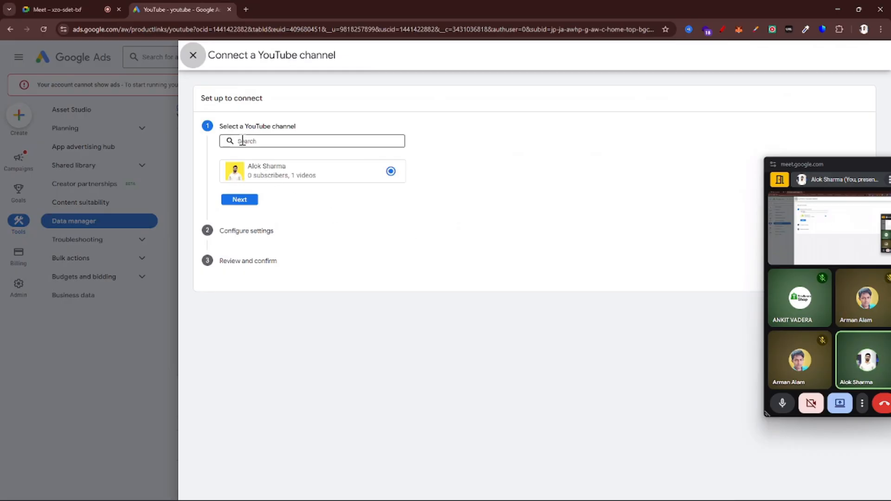
Search for "puma" in the YouTube channel selection and browse the suggested channels
left_click(242, 141)
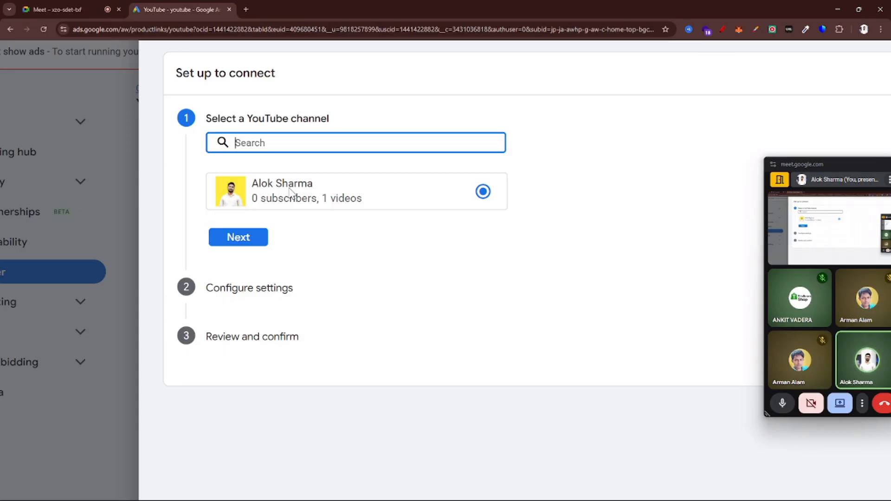
type("puma")
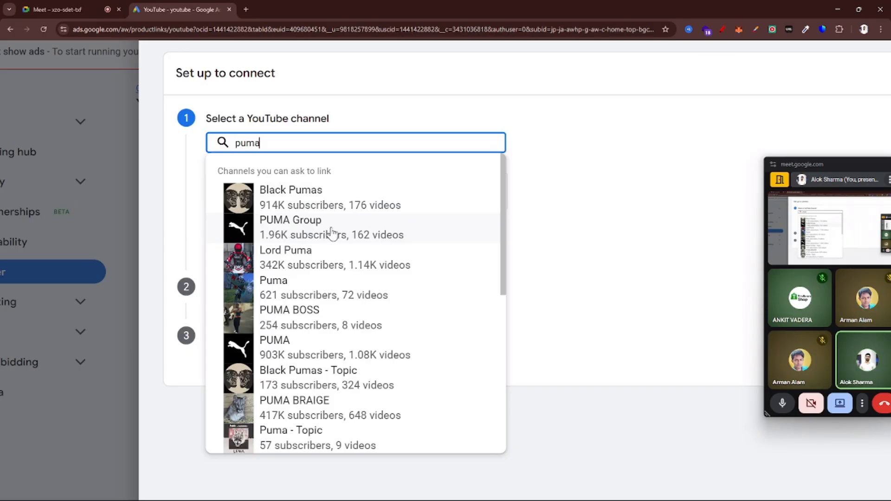
scroll(330, 232, "down", 5)
scroll(290, 306, "down", 3)
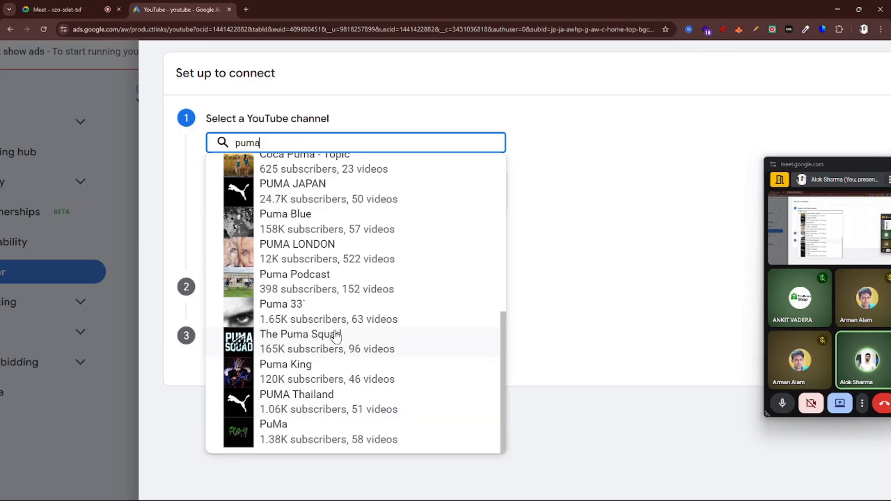
scroll(338, 334, "up", 8)
Refine the channel search to "puma india" and select the PUMA channel with 903K subscribers
type("india")
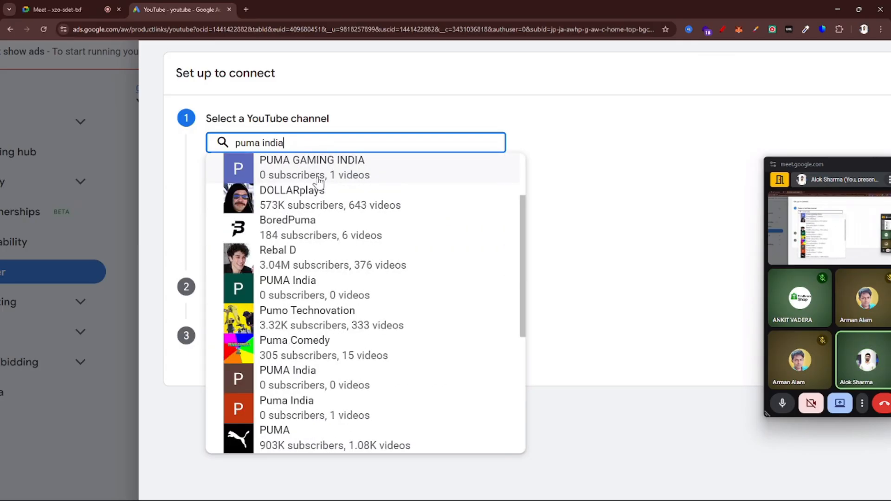
scroll(336, 300, "down", 3)
key("ctrl+plus")
key("ctrl+plus")
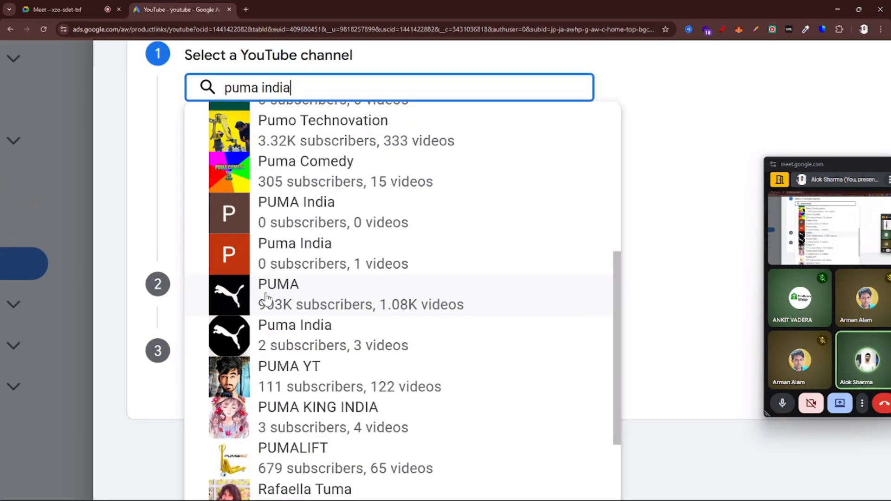
key("ctrl+plus")
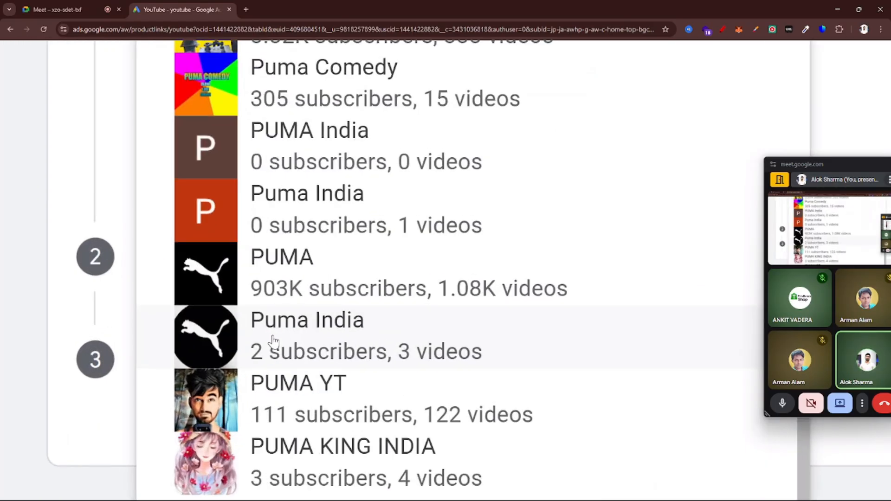
left_click(321, 288)
key("ctrl+minus")
key("ctrl+minus")
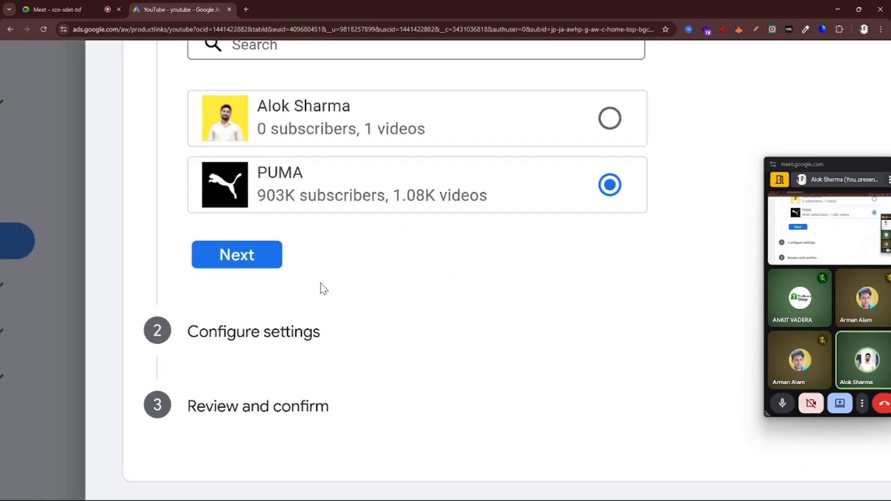
key("ctrl+minus")
key("ctrl+minus")
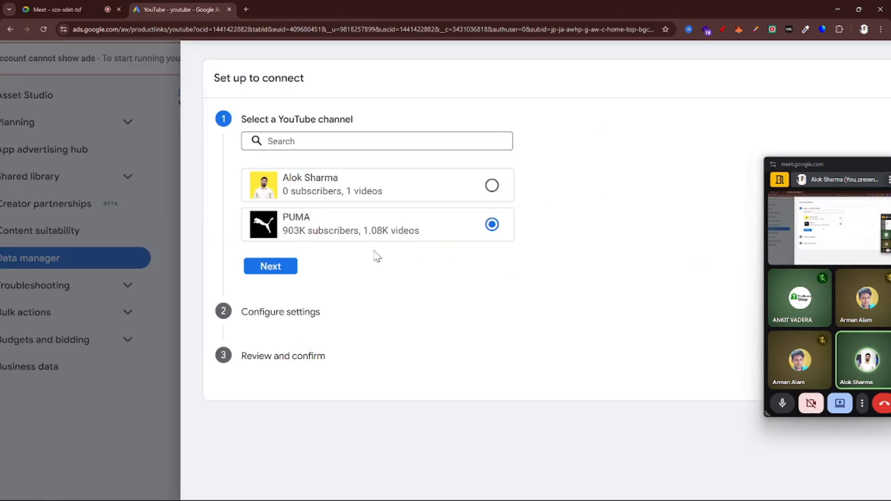
View the owner's email request for the PUMA channel and return to the channel selection without entering an address
left_click(262, 271)
left_click(291, 209)
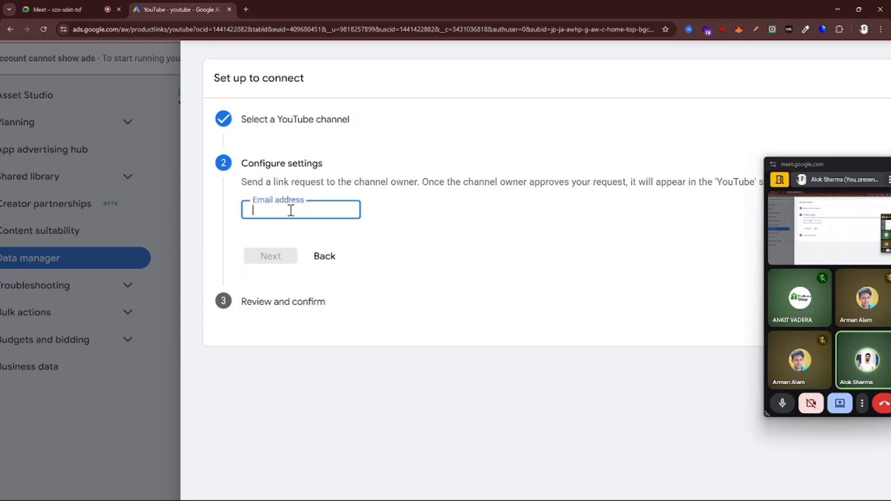
scroll(291, 210, "down", 3)
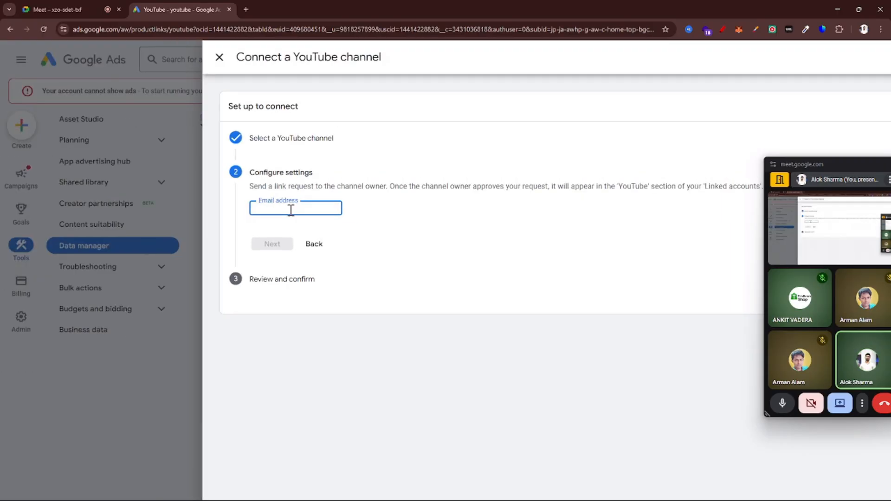
left_click(314, 247)
key("ctrl+minus")
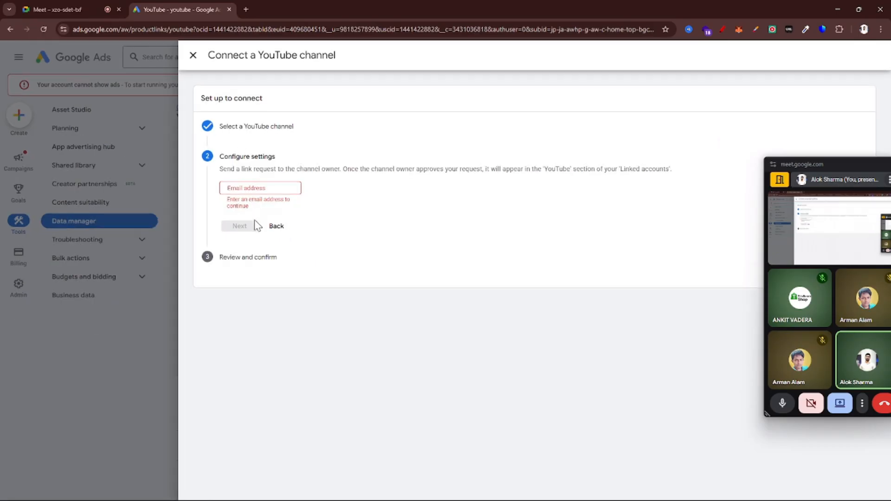
left_click(274, 228)
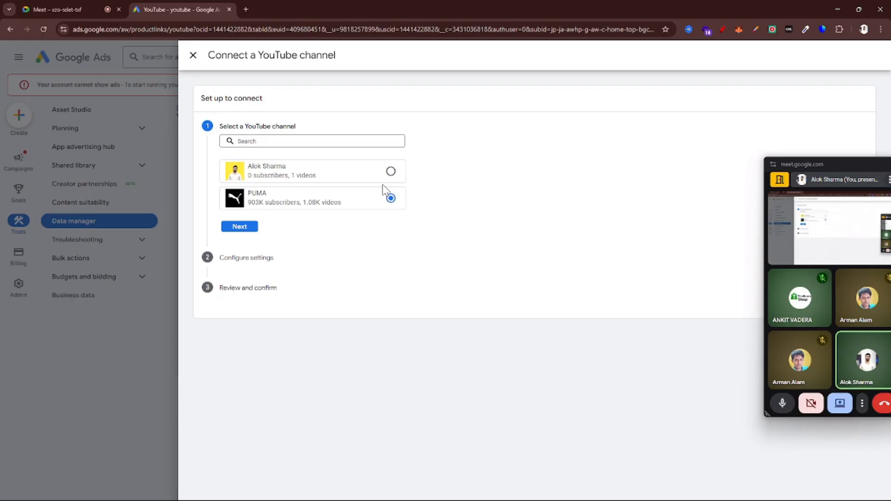
Select the account's own channel with 0 subscribers and 1 video and proceed to its connection settings
left_click(391, 172)
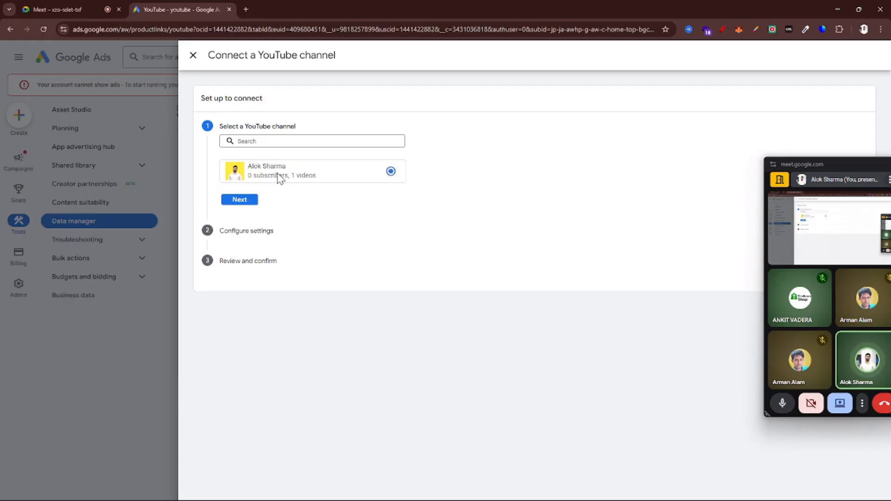
scroll(279, 179, "up", 3, "ctrl")
scroll(279, 184, "down", 3, "ctrl")
left_click(235, 204)
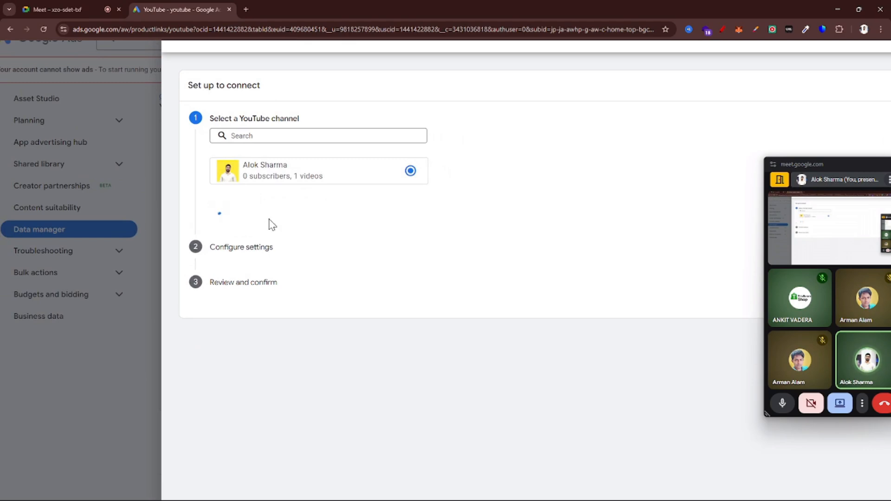
Examine the two connection options: via Business Manager and directly to this Google Ads account
scroll(332, 226, "down", 1, "ctrl")
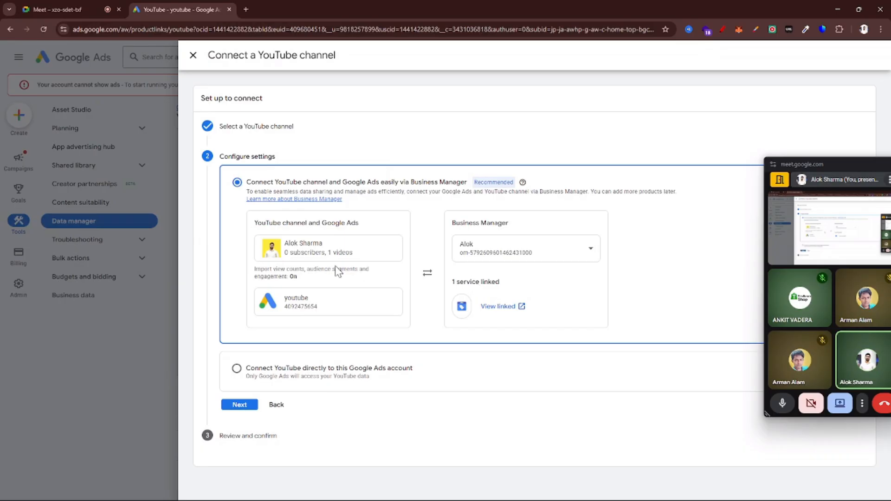
scroll(335, 265, "up", 3, "ctrl")
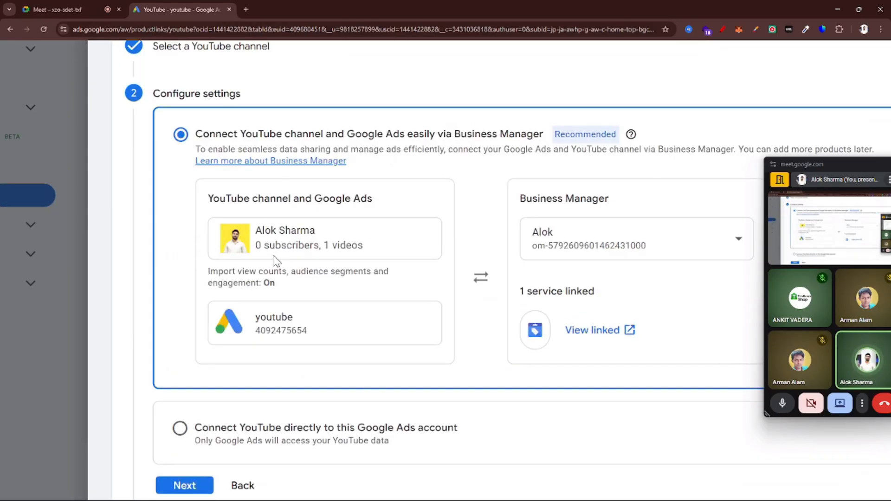
scroll(275, 260, "down", 3, "ctrl")
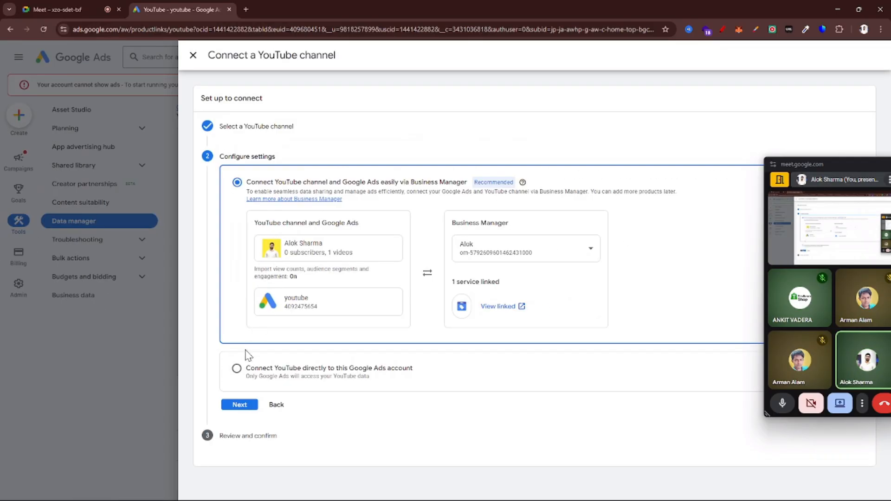
scroll(237, 371, "up", 4, "ctrl")
scroll(329, 385, "up", 1, "ctrl")
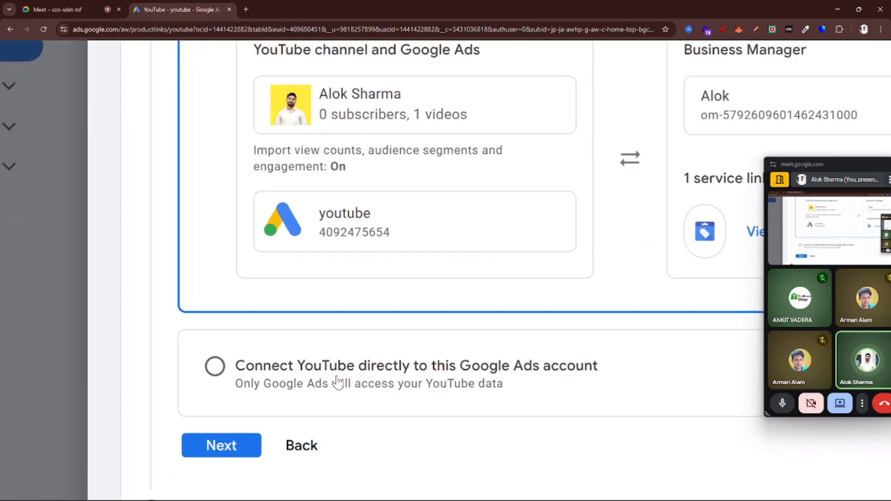
scroll(536, 365, "down", 3, "ctrl")
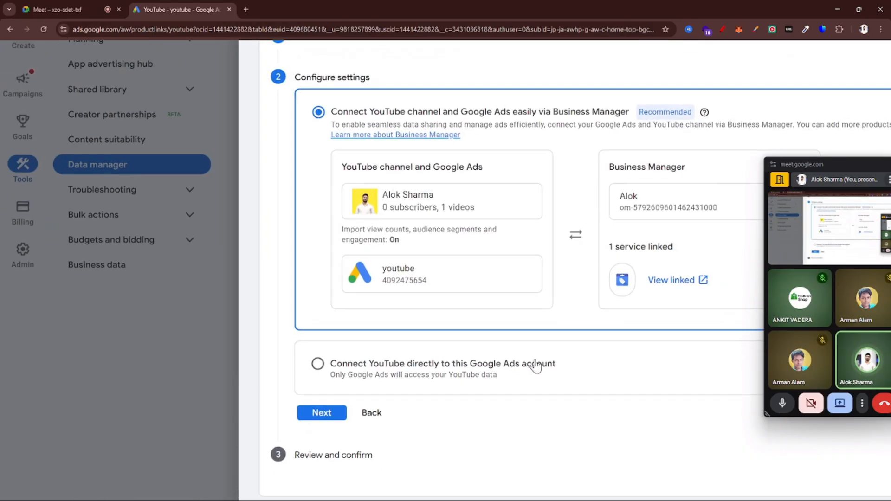
scroll(534, 365, "up", 1, "ctrl")
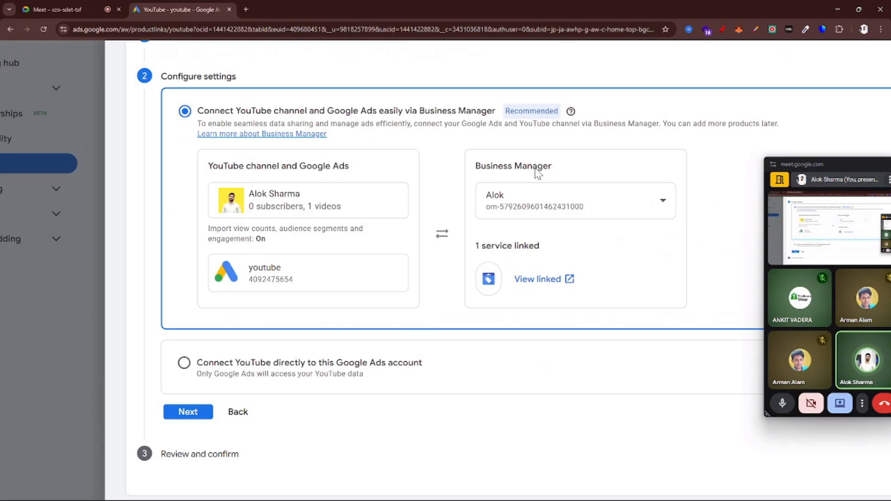
scroll(537, 174, "up", 3, "ctrl")
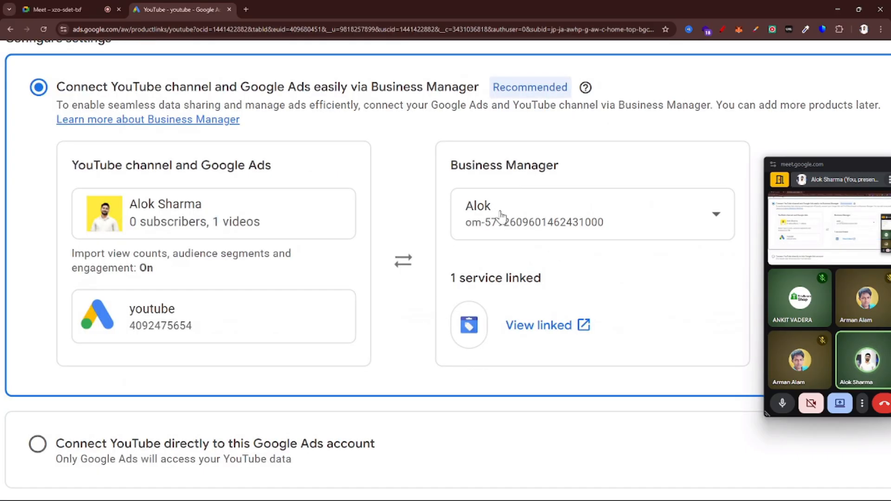
scroll(540, 225, "down", 4, "ctrl")
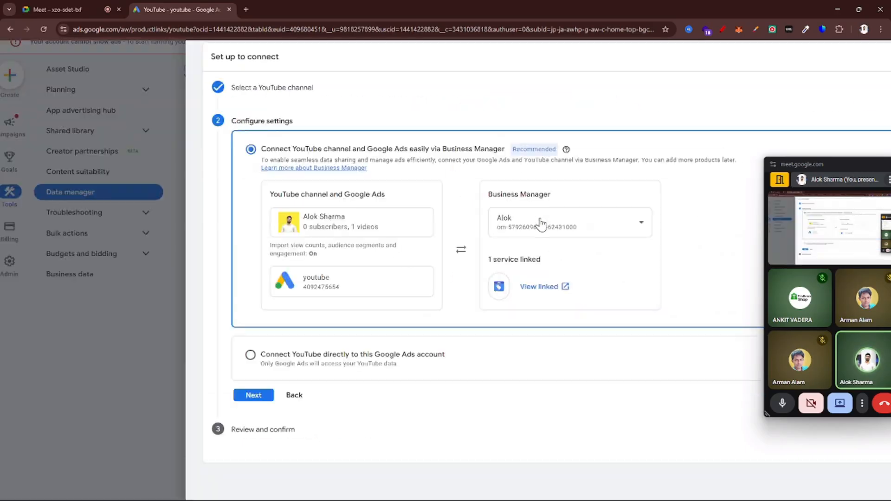
Choose to connect YouTube directly to this Google Ads account and review the view counts, audience segments and engagement options
left_click(251, 355)
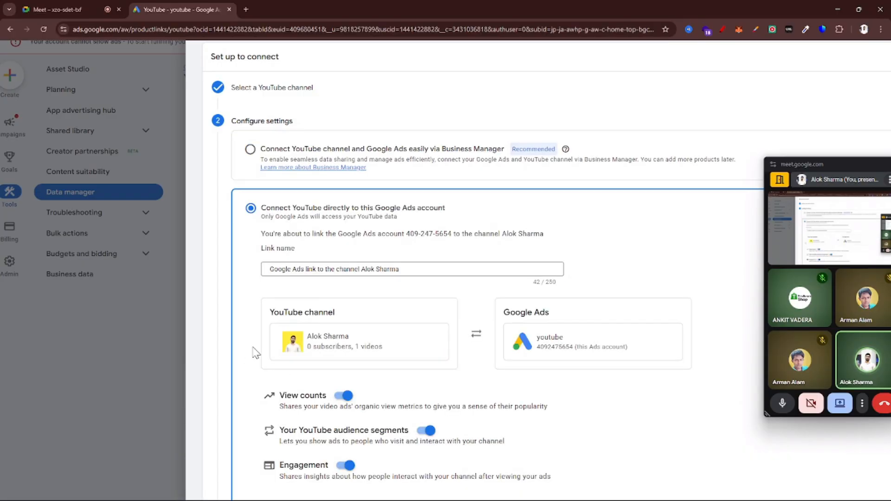
scroll(352, 355, "down", 2, "ctrl")
scroll(432, 297, "up", 3, "ctrl")
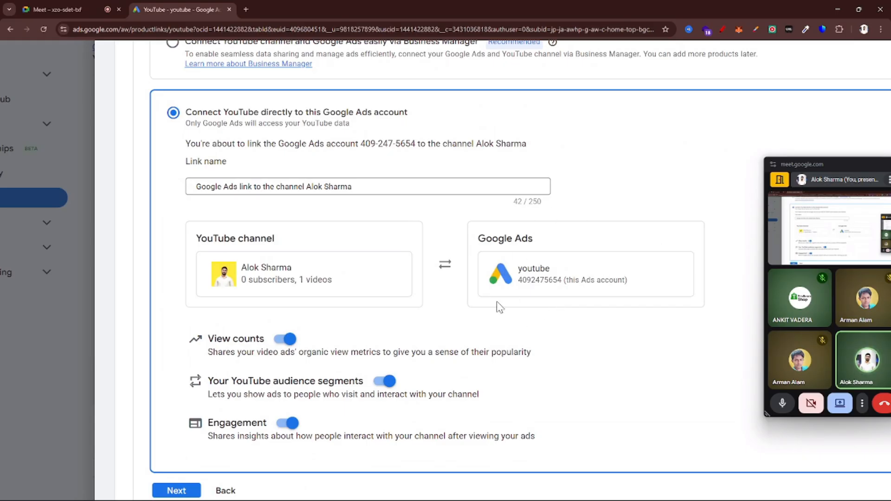
scroll(440, 308, "down", 1)
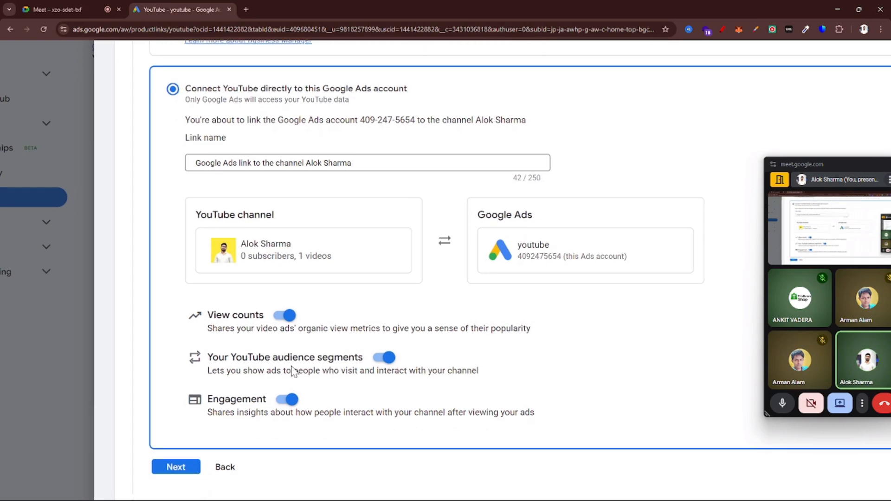
scroll(293, 368, "up", 2)
scroll(293, 370, "down", 1)
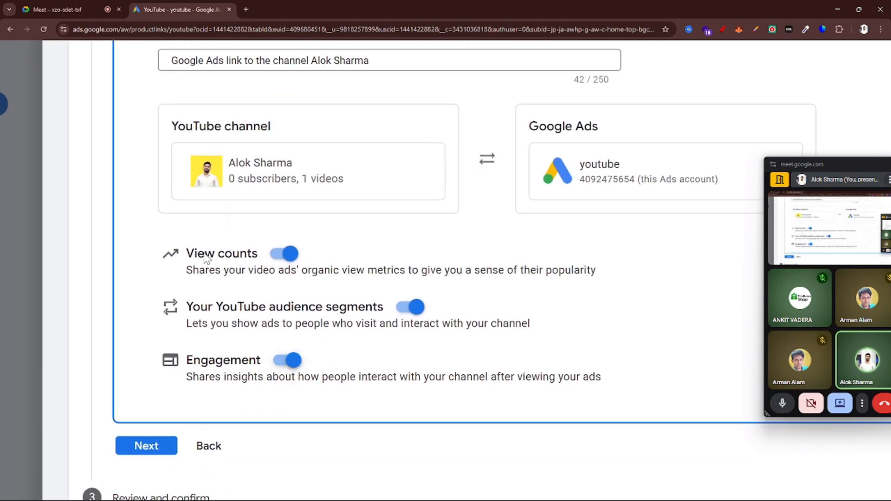
scroll(237, 268, "down", 3)
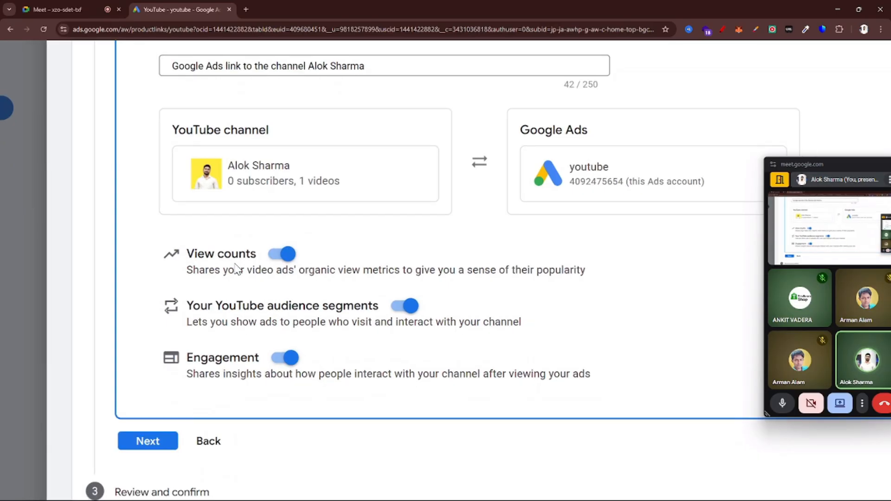
scroll(237, 268, "up", 1)
scroll(191, 347, "up", 2)
scroll(190, 347, "up", 1)
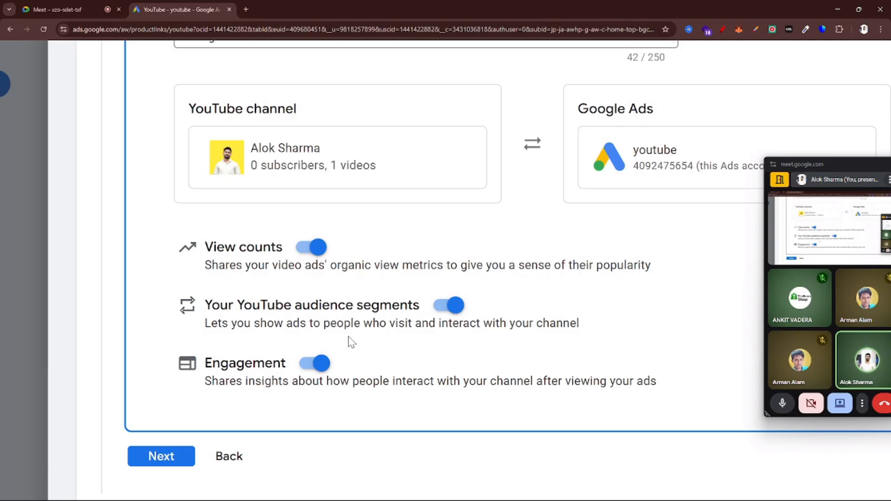
scroll(349, 337, "down", 5)
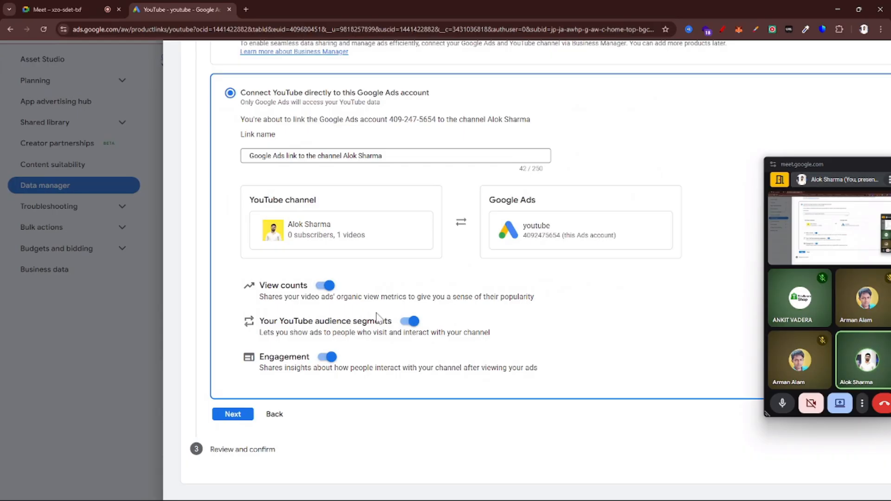
Accept the direct connection settings, link the channel to the Google Ads account and check the link status
left_click(232, 414)
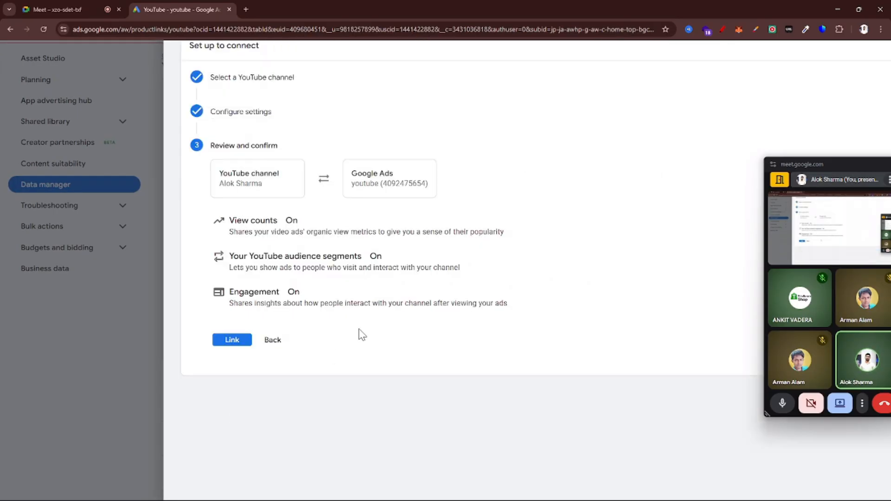
left_click(231, 341)
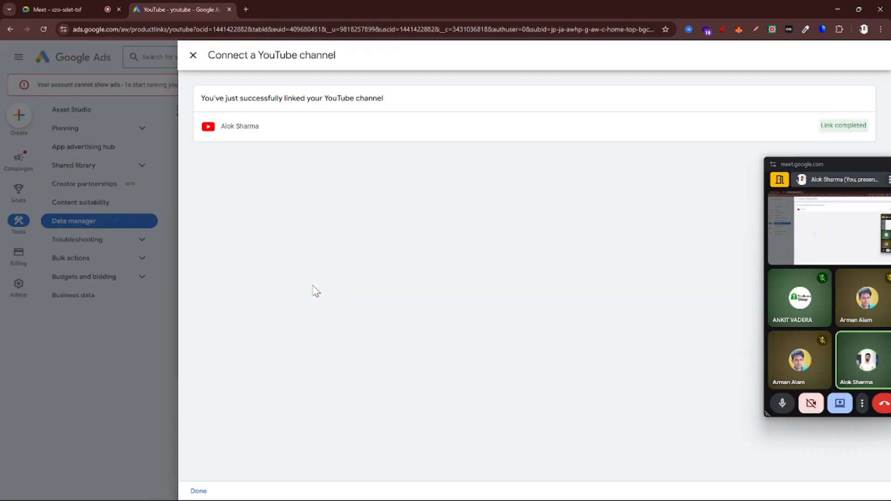
scroll(866, 126, "up", 5)
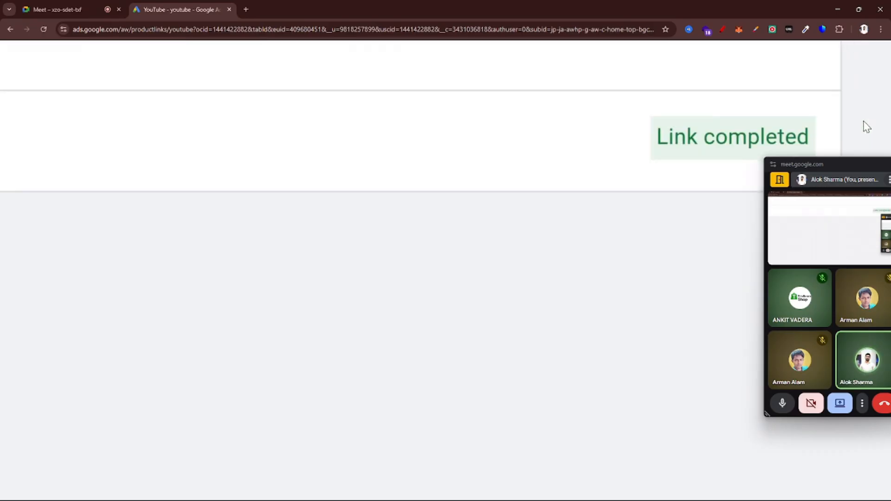
scroll(865, 126, "down", 3)
scroll(801, 119, "down", 3)
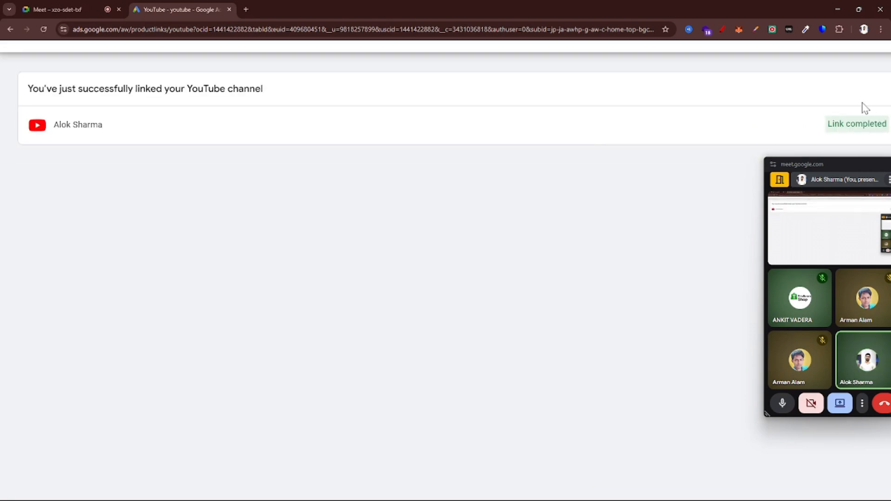
Close the link confirmation and inspect the linked channel's permissions, status and Unlink action
scroll(820, 123, "down", 2)
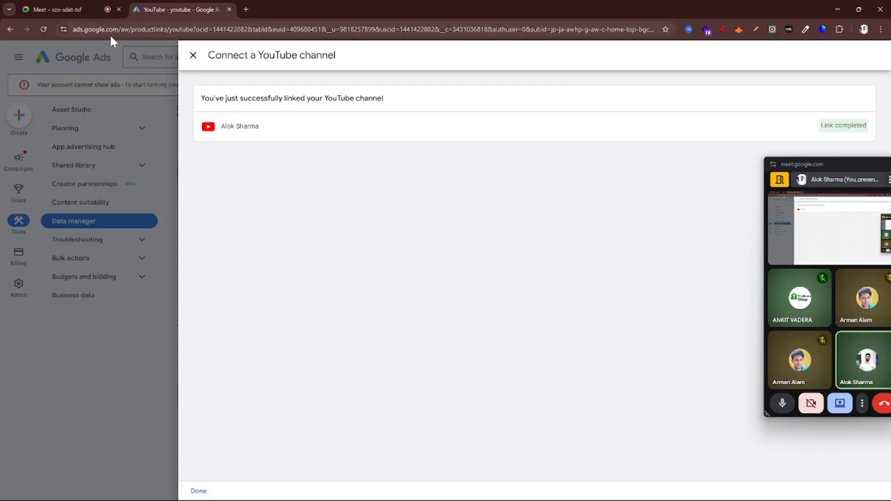
left_click(192, 56)
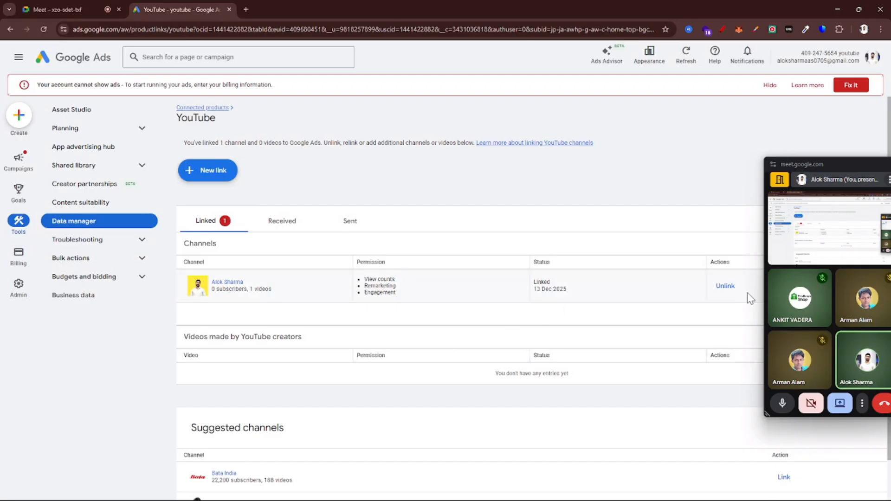
scroll(747, 293, "up", 5)
scroll(747, 293, "up", 3)
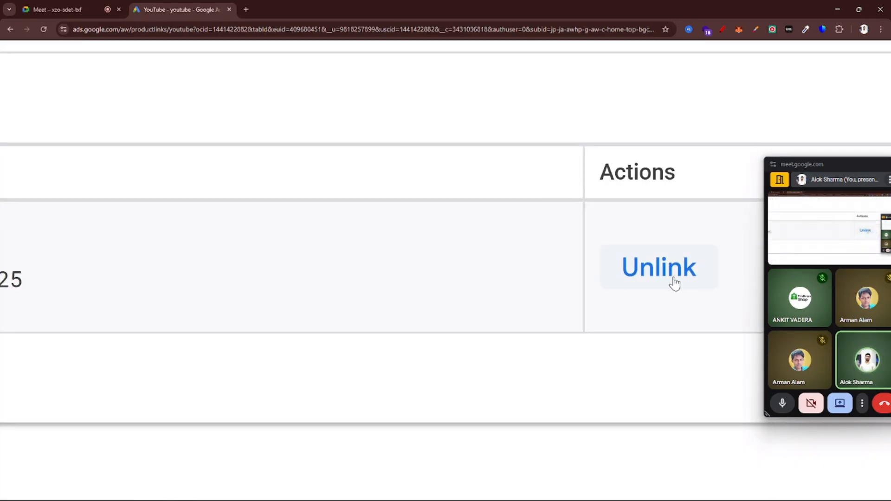
scroll(674, 283, "down", 8)
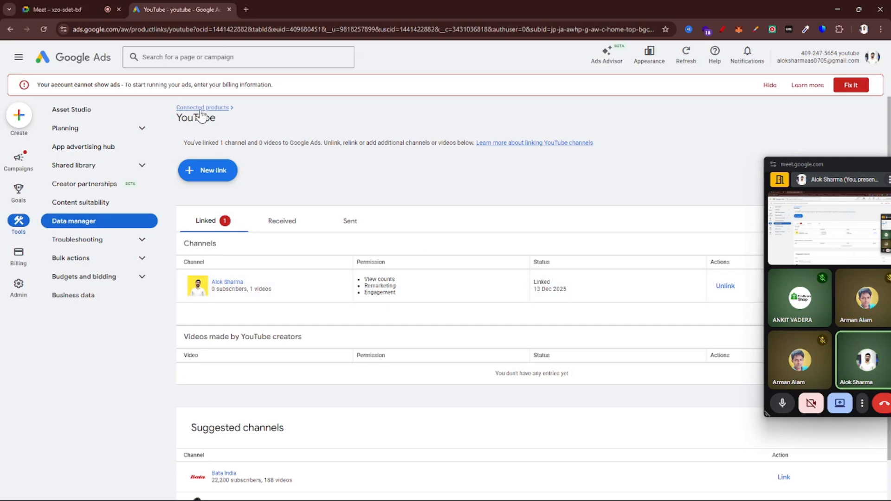
Start a new campaign without guidance and choose Video as its campaign type
left_click(21, 162)
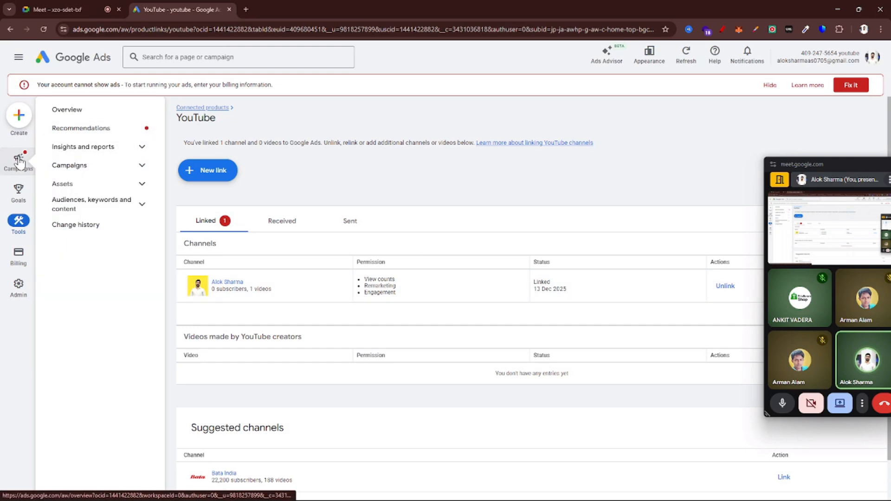
left_click(219, 188)
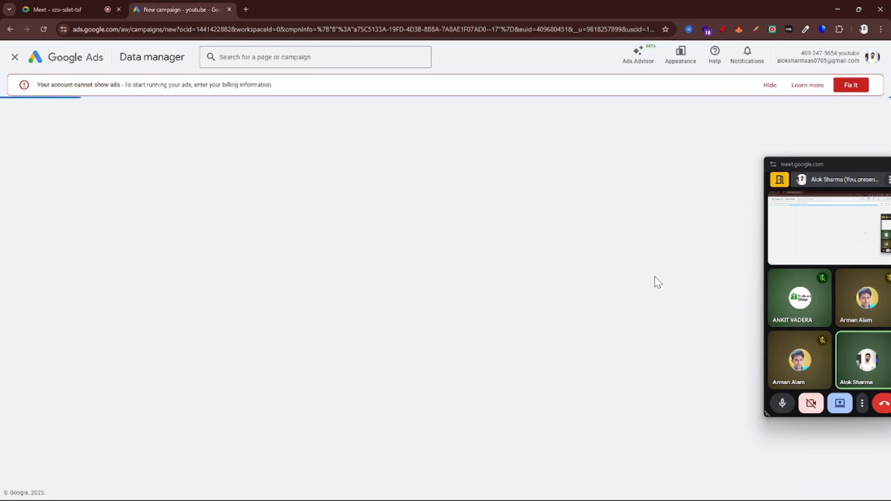
left_click(471, 327)
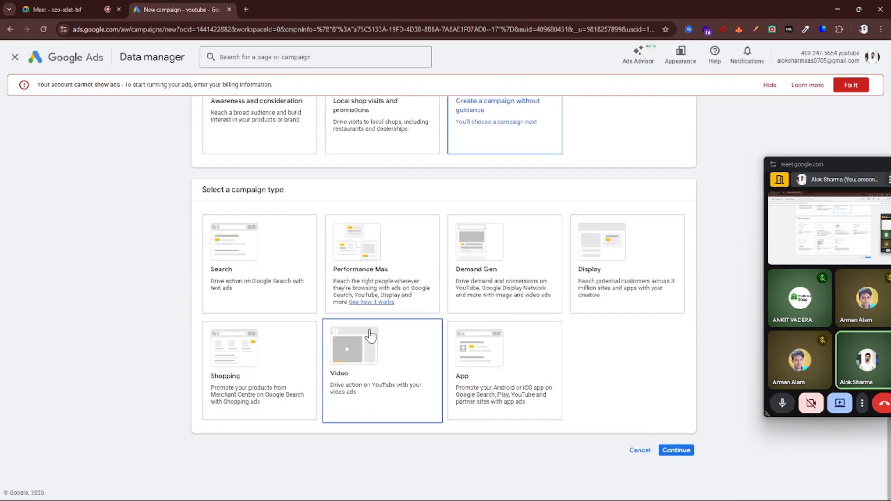
left_click(377, 369)
Choose the YouTube subscriptions and engagements subtype and start a new campaign instead of a saved draft
scroll(377, 369, "down", 5)
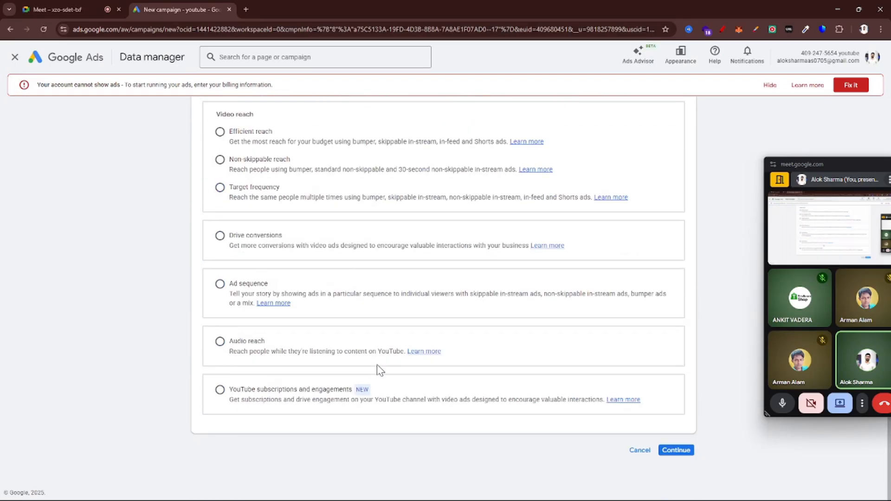
left_click(219, 389)
scroll(389, 414, "up", 4)
scroll(389, 414, "down", 5)
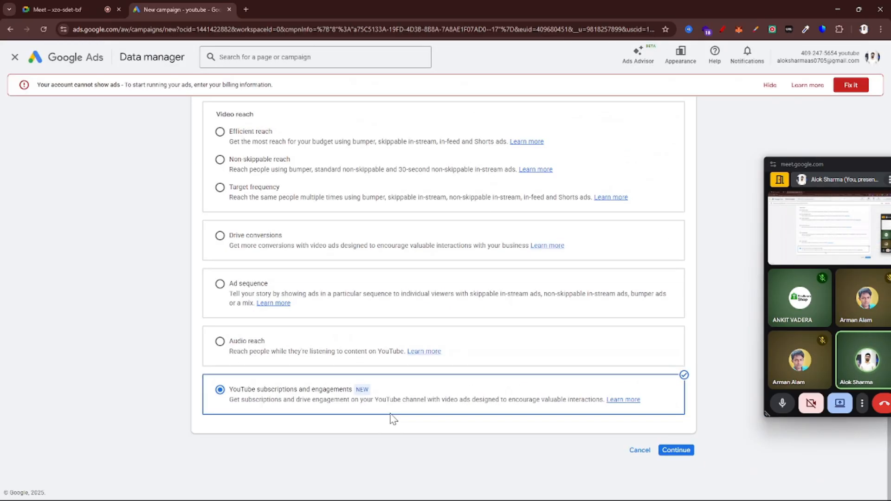
left_click(677, 450)
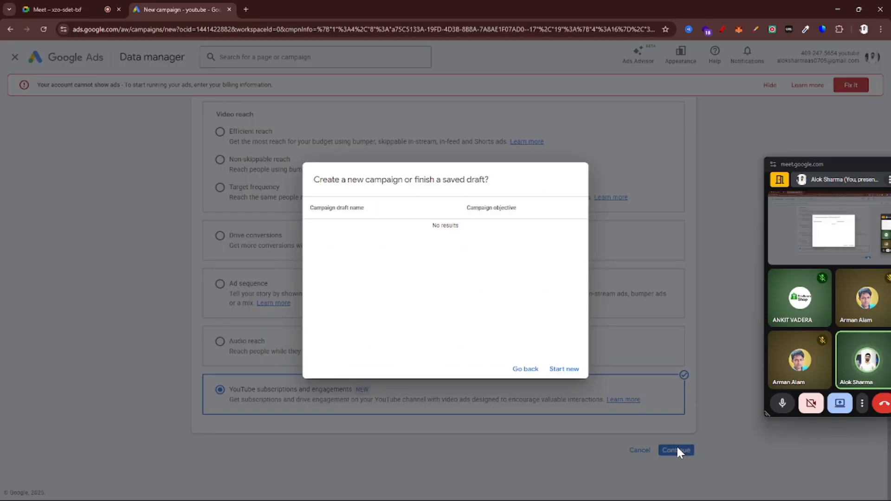
left_click(571, 374)
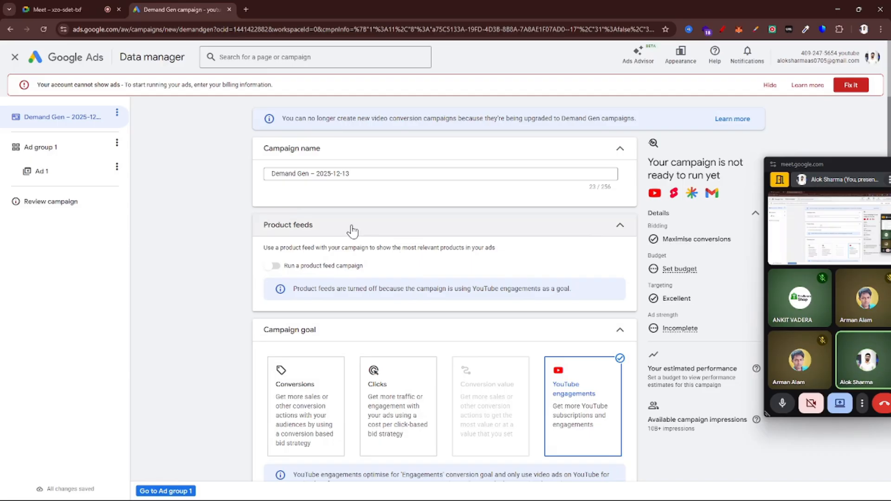
Examine the campaign's product feed option and the campaign goal choices, including YouTube engagements
scroll(341, 250, "down", 1)
scroll(363, 248, "up", 1)
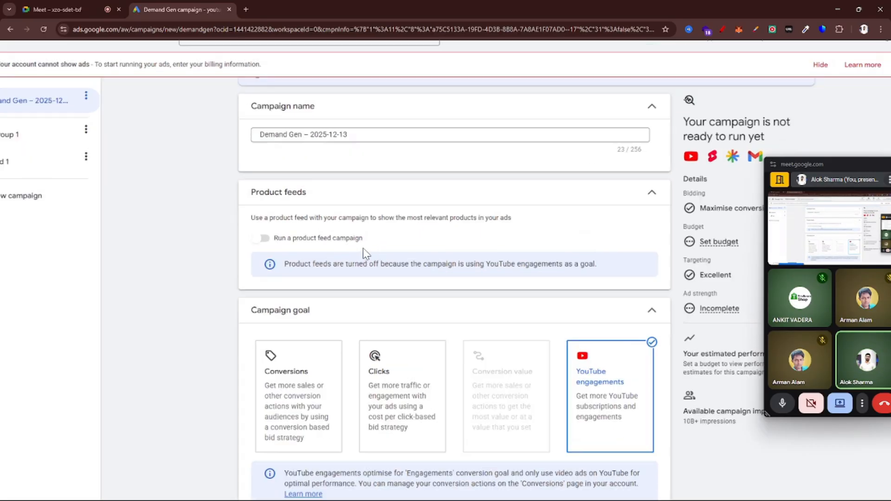
scroll(363, 248, "up", 3)
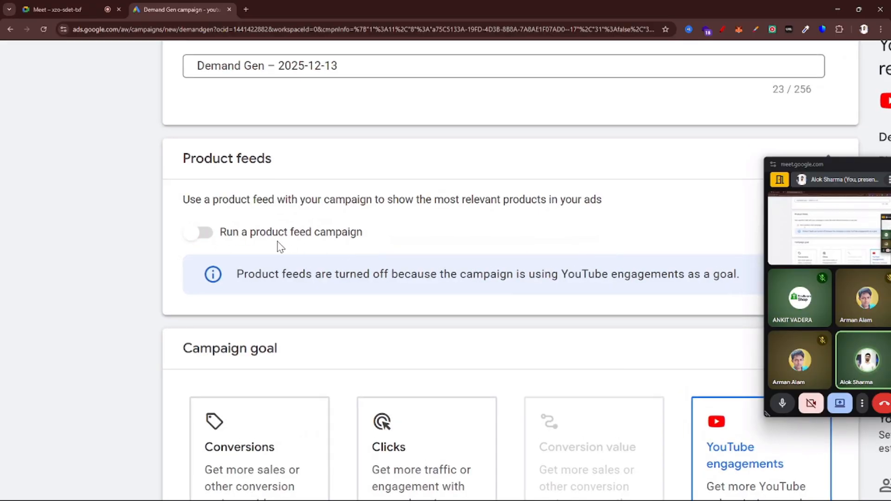
scroll(280, 247, "down", 5)
scroll(407, 276, "down", 3)
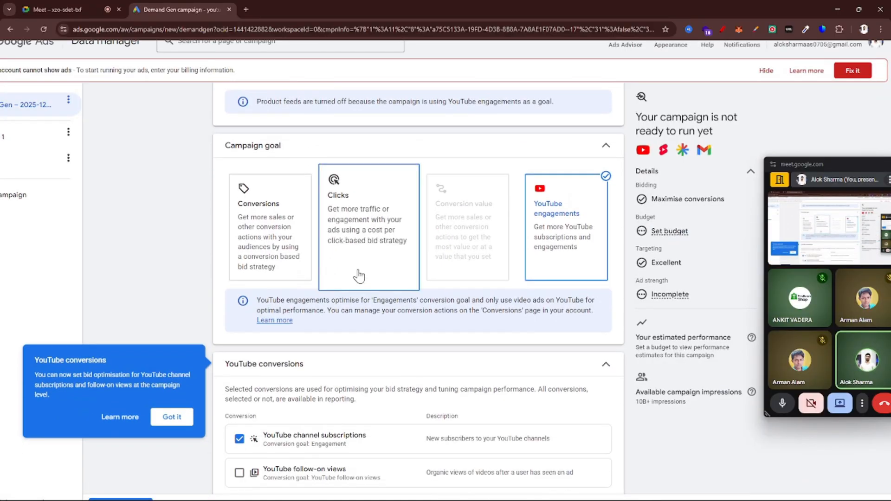
scroll(359, 276, "up", 2)
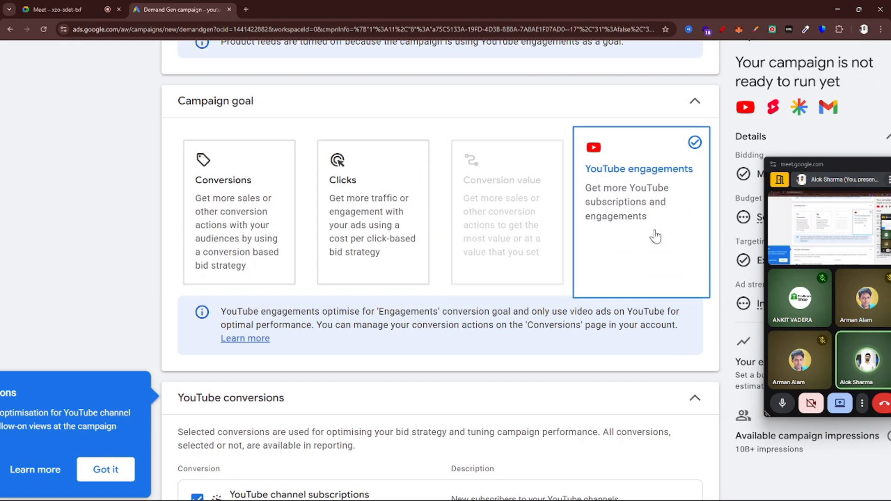
Include YouTube follow-on views alongside channel subscriptions in the YouTube conversions and read its description
scroll(655, 237, "down", 3)
scroll(655, 235, "down", 2)
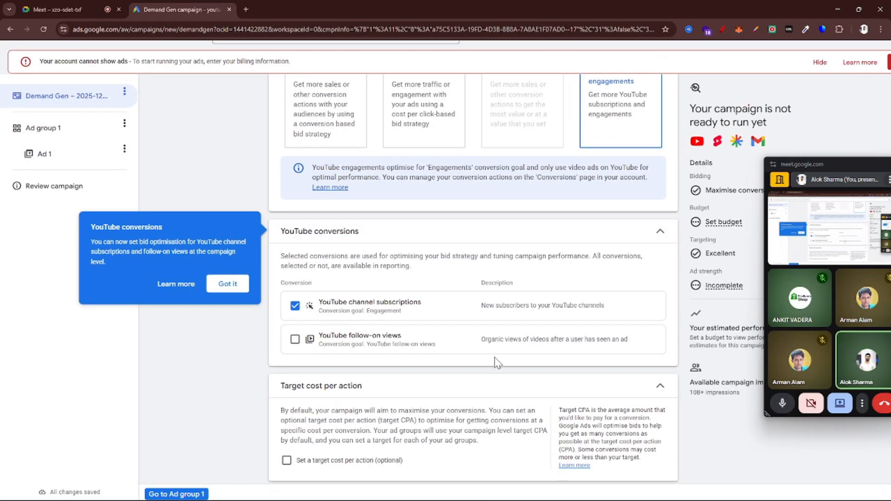
scroll(487, 348, "down", 1)
scroll(444, 294, "up", 2)
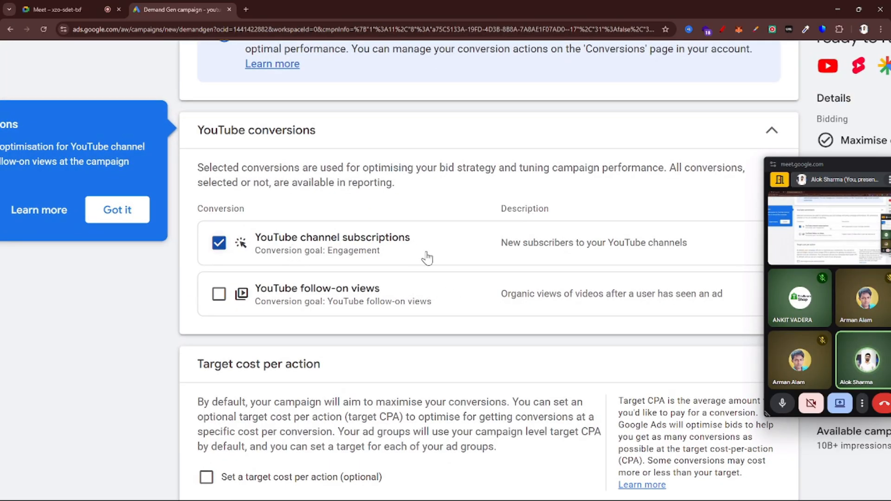
scroll(426, 256, "up", 2)
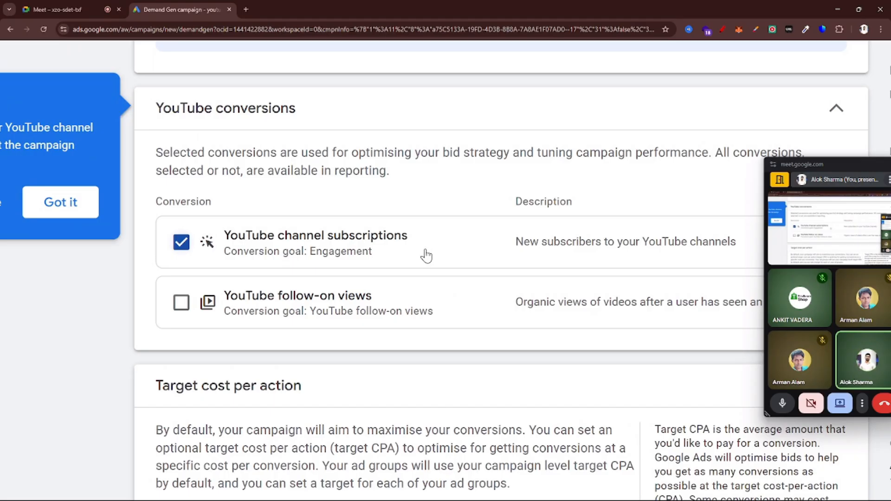
left_click(182, 302)
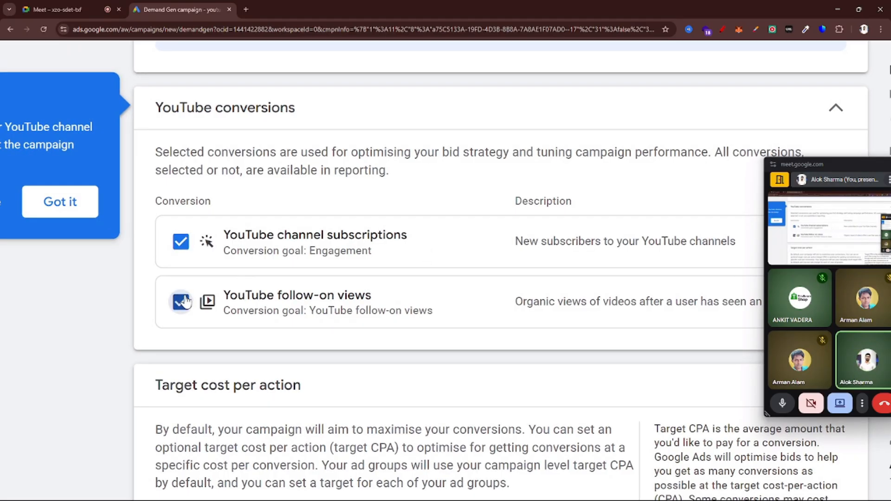
scroll(357, 319, "down", 2)
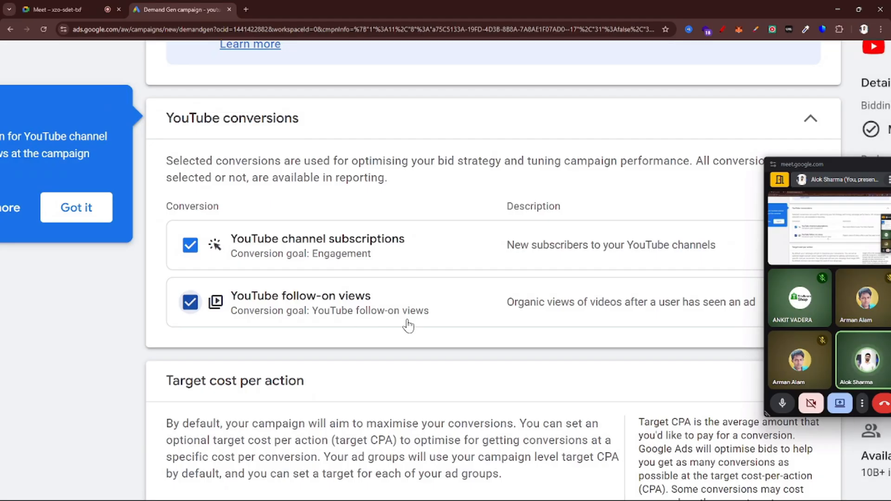
scroll(407, 322, "right", 4)
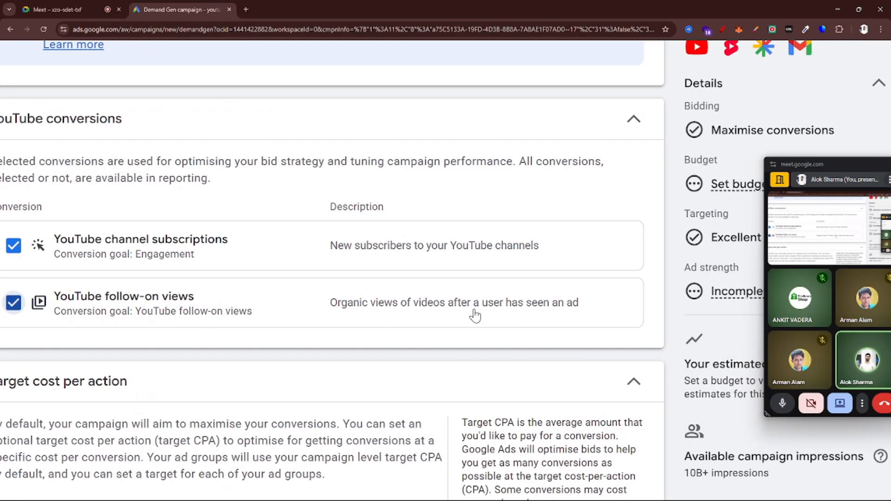
Set the campaign's daily budget to US$10
scroll(475, 314, "down", 4)
scroll(457, 344, "down", 3)
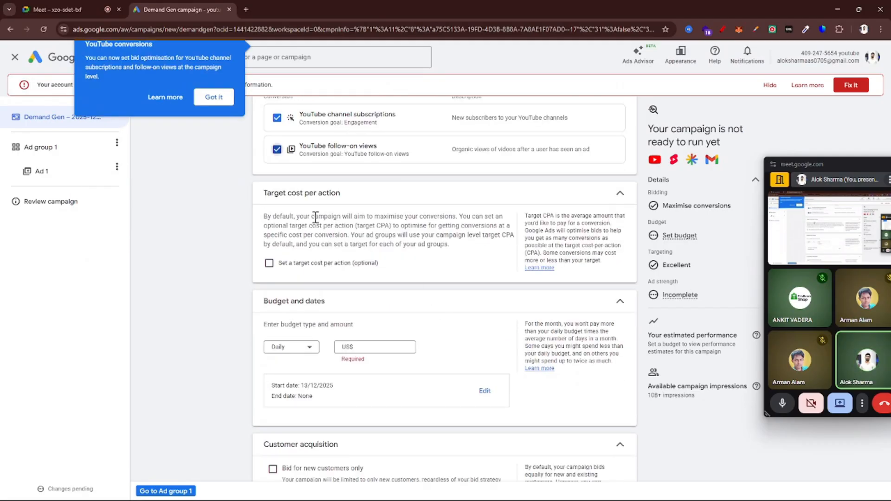
scroll(416, 244, "down", 3)
left_click(398, 225)
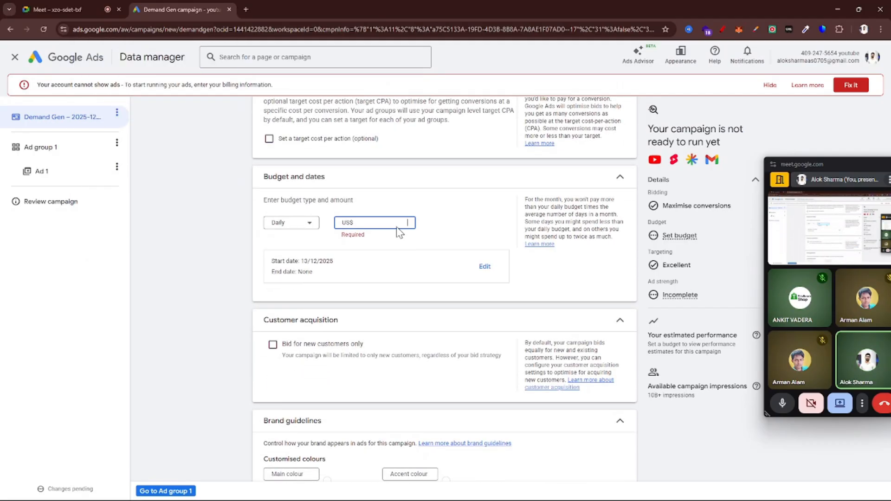
left_click(282, 223)
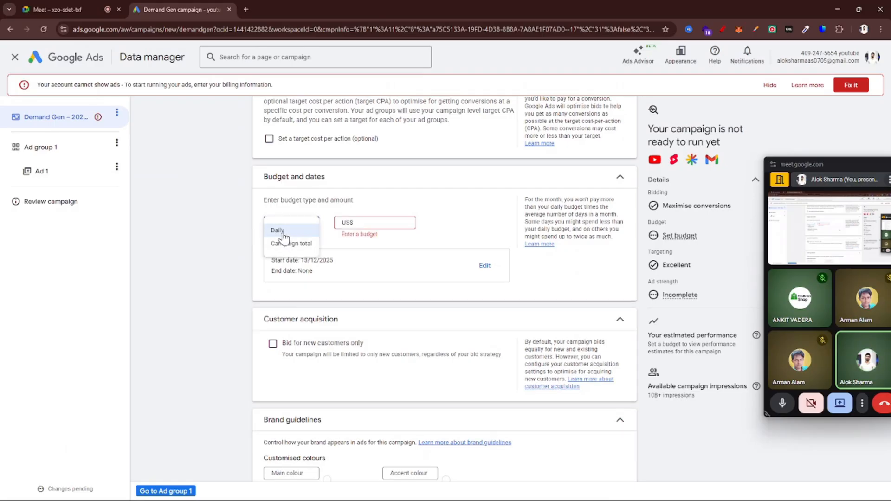
left_click(386, 224)
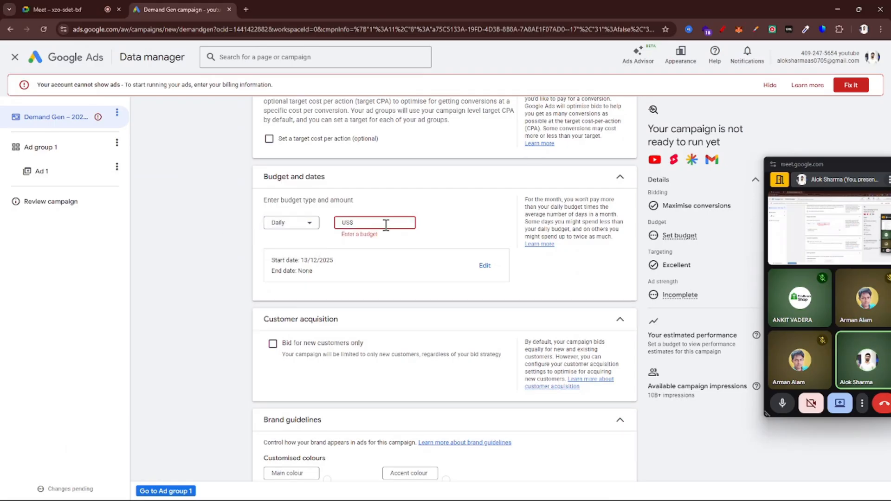
type("10")
left_click(293, 284)
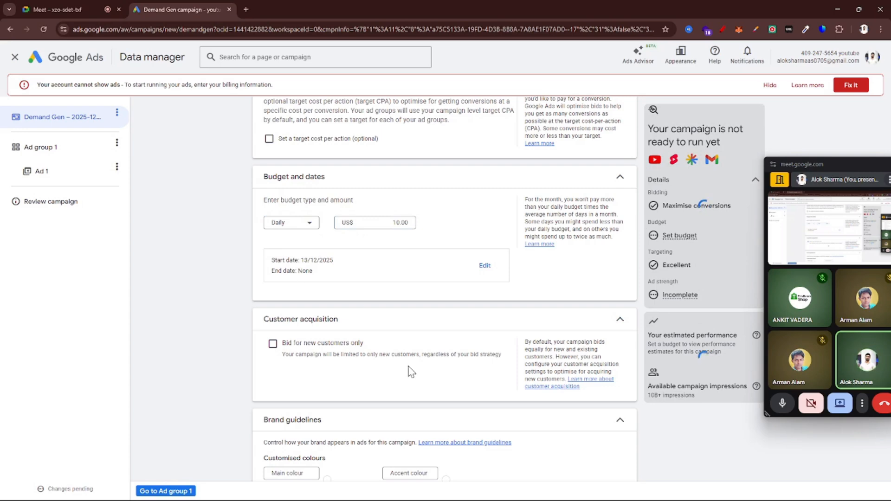
Declare that the campaign doesn't have EU political ads and expand the location and language settings
scroll(411, 372, "down", 4)
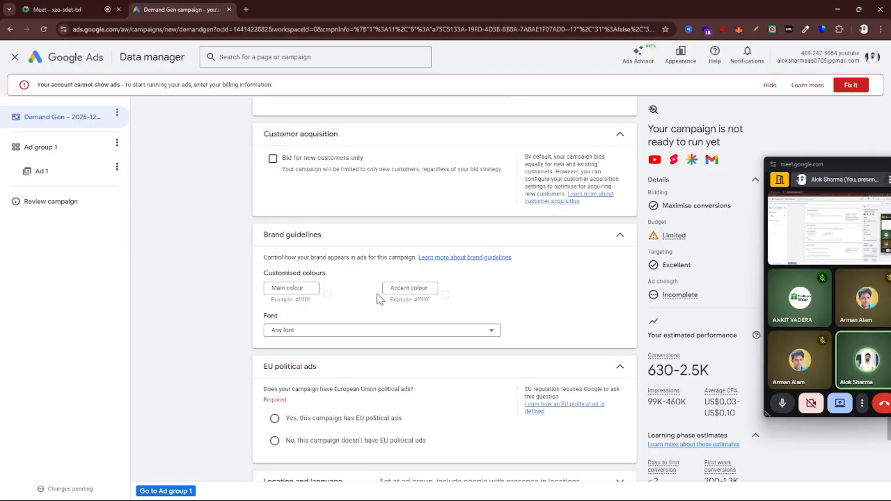
scroll(378, 297, "down", 3)
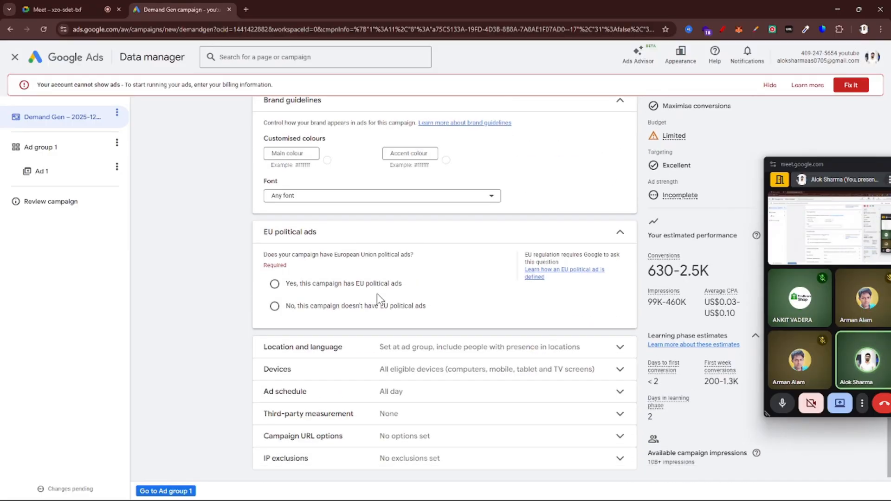
left_click(274, 293)
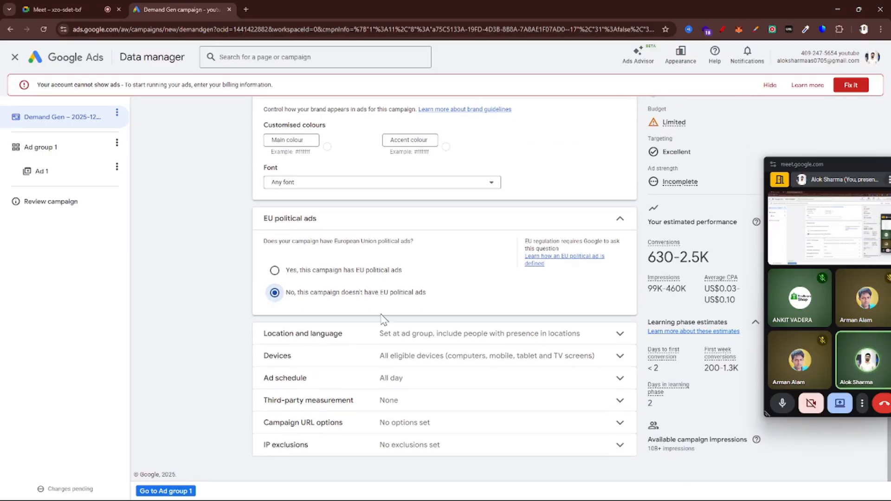
left_click(407, 337)
scroll(408, 339, "down", 2)
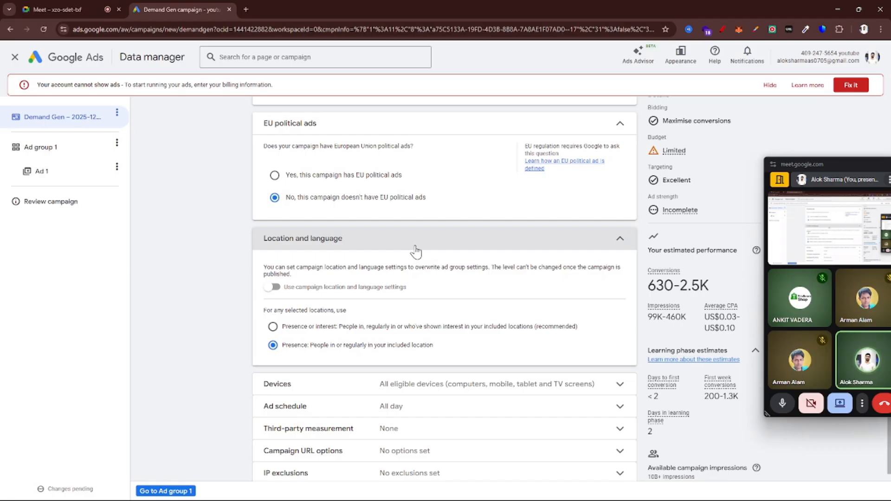
Raise the campaign's daily budget to US$15.00
scroll(416, 251, "up", 15)
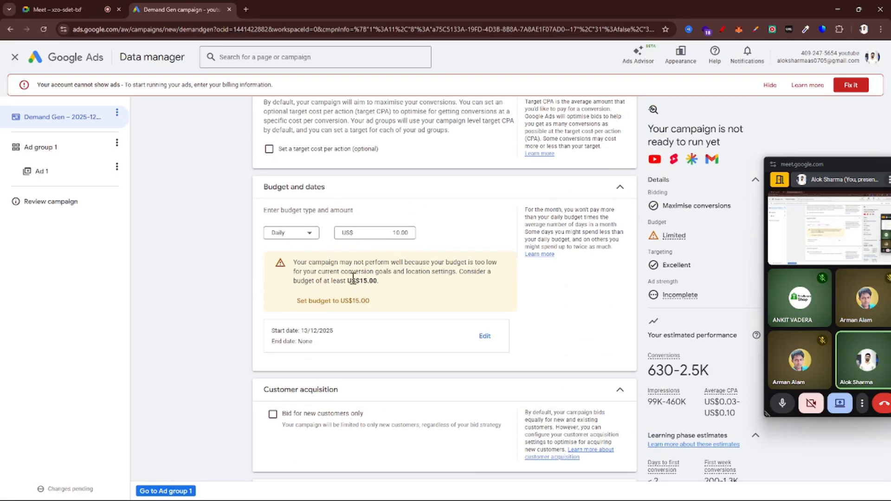
scroll(370, 265, "up", 5)
left_click(429, 206)
key("ctrl+a")
key("BackSpace")
type("15.00")
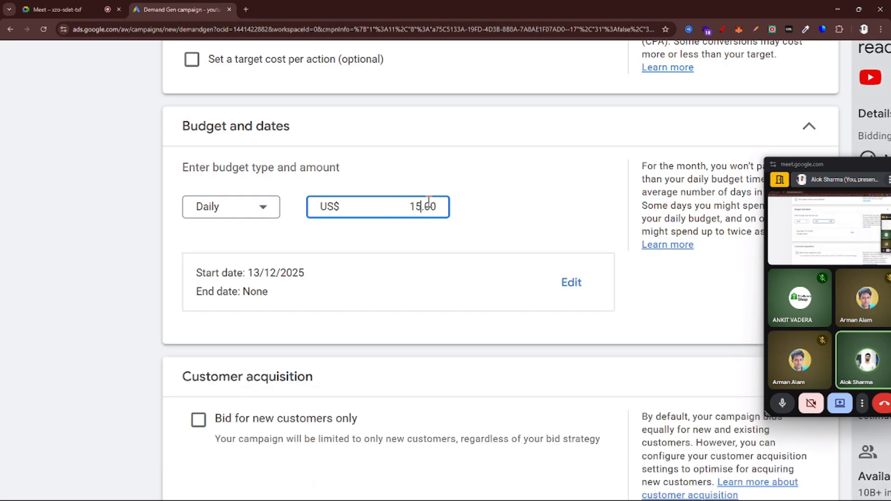
Review the remaining campaign settings and estimated performance, and continue to the settings of Ad group 1
scroll(76, 224, "down", 5)
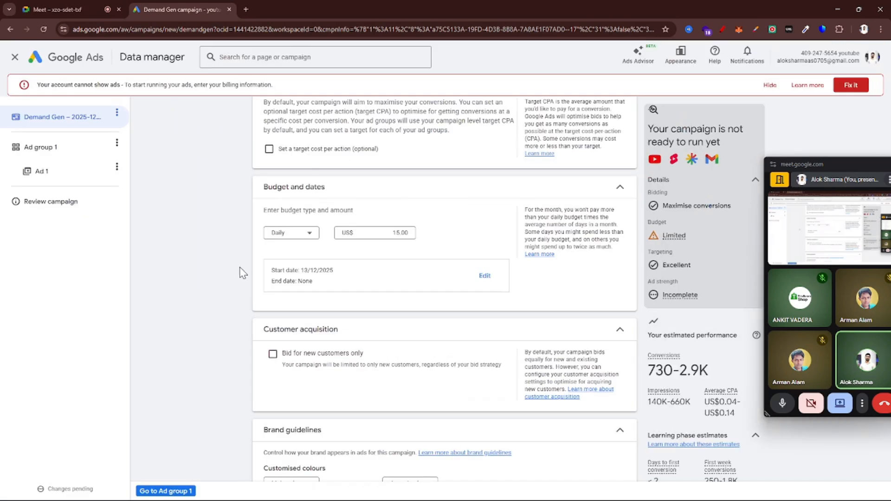
scroll(417, 348, "down", 7)
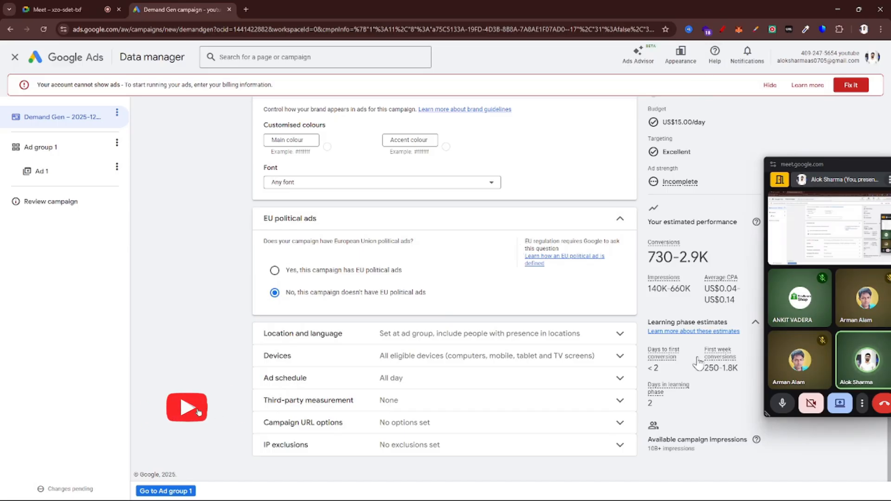
left_click(166, 490)
scroll(406, 311, "down", 5)
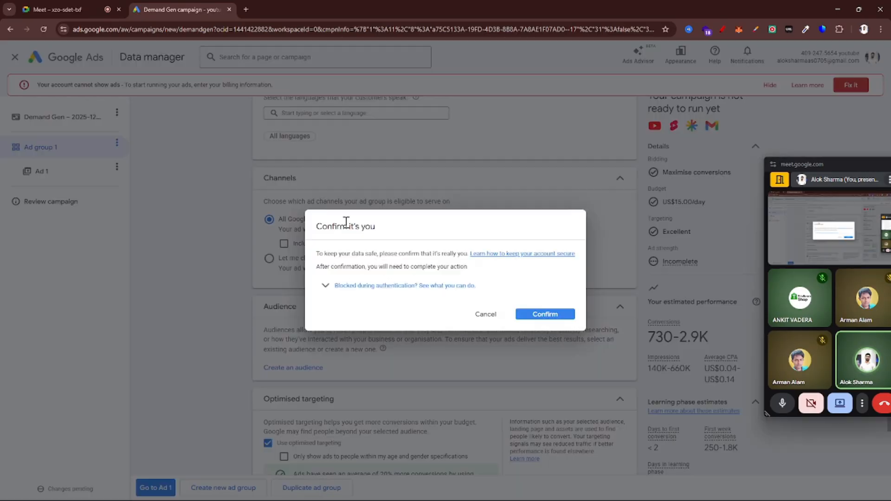
Dismiss the identity check, look over the audience and optimised targeting settings of Ad group 1, and continue to Ad 1
left_click(485, 315)
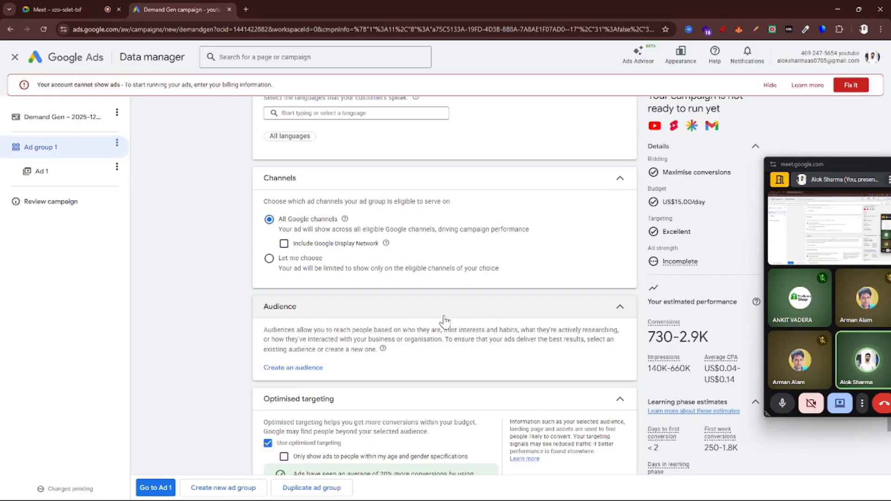
scroll(441, 320, "down", 2)
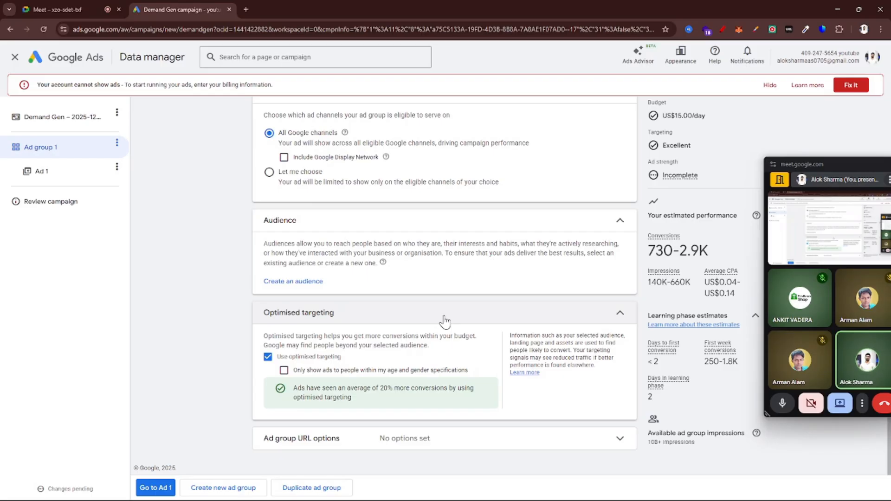
left_click(157, 487)
Dismiss the identity check and add the first suggested video, the 15-second "Rugged text video", to Ad 1
scroll(406, 297, "down", 6)
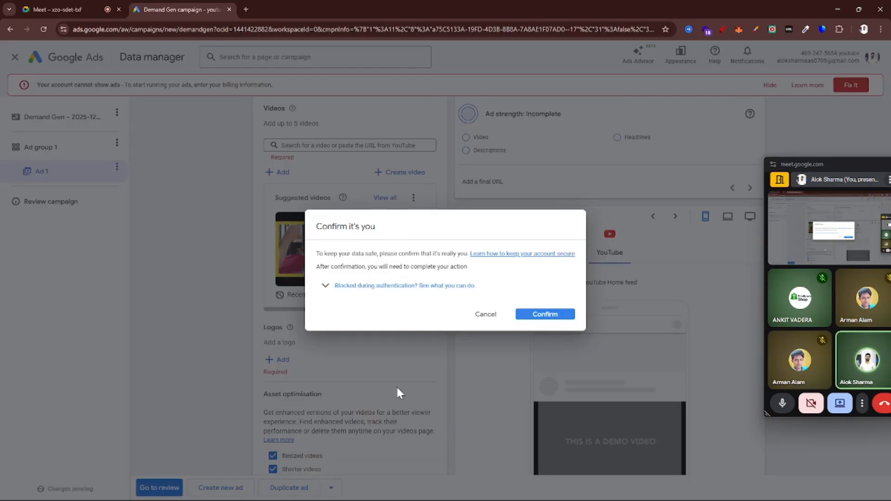
left_click(486, 314)
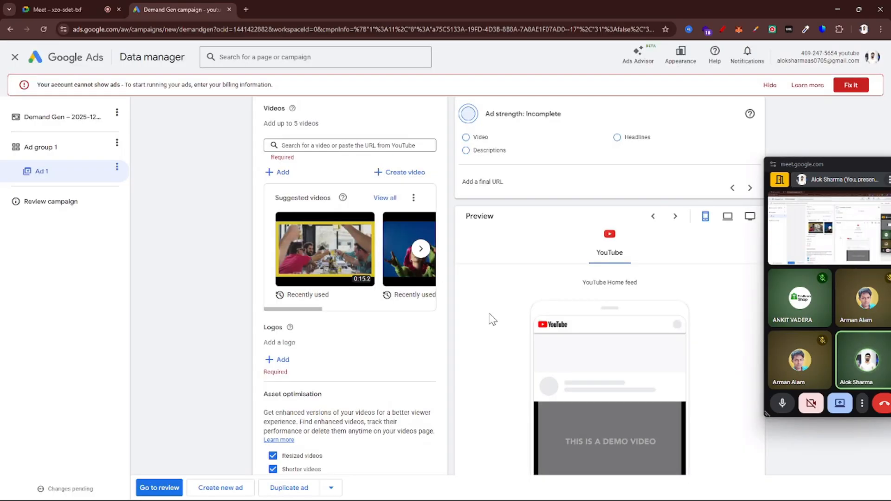
left_click(325, 249)
scroll(362, 254, "up", 5)
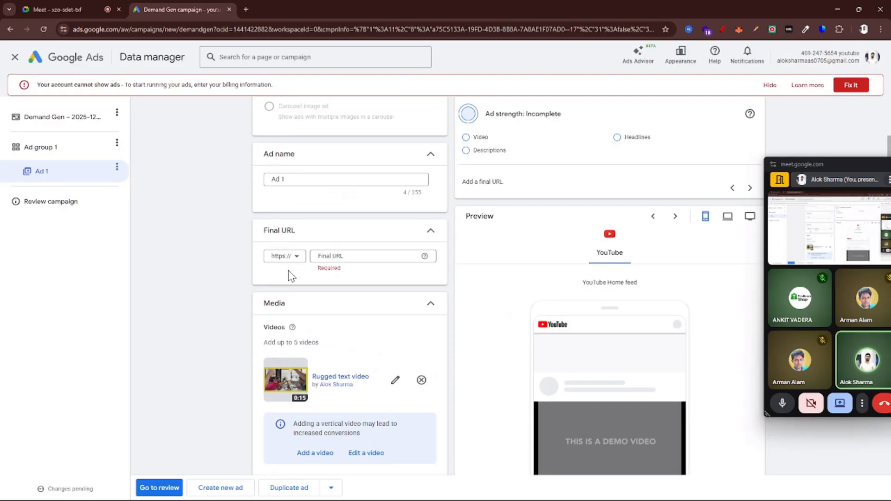
Examine Ad 1's final URL, logo, asset optimisation, headline, description, call to action and business name fields along with the ad preview
scroll(295, 346, "down", 1)
scroll(304, 208, "up", 3)
left_click(356, 216)
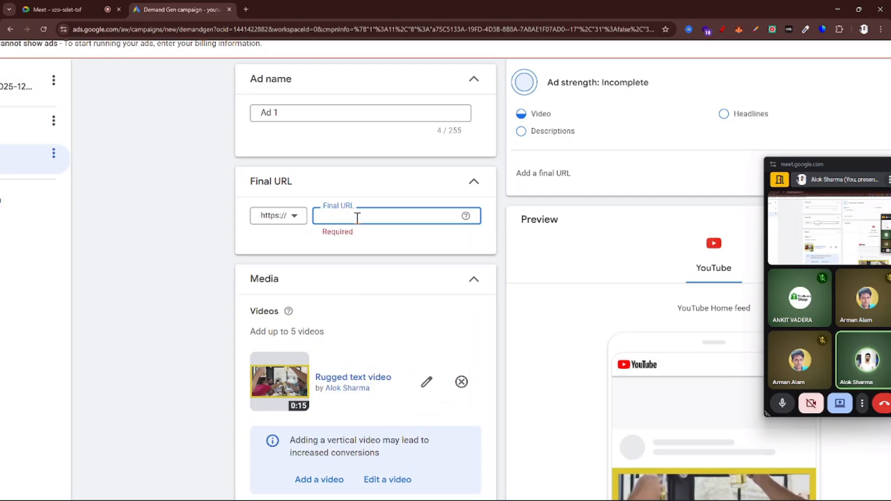
scroll(356, 216, "down", 3)
scroll(507, 338, "down", 5)
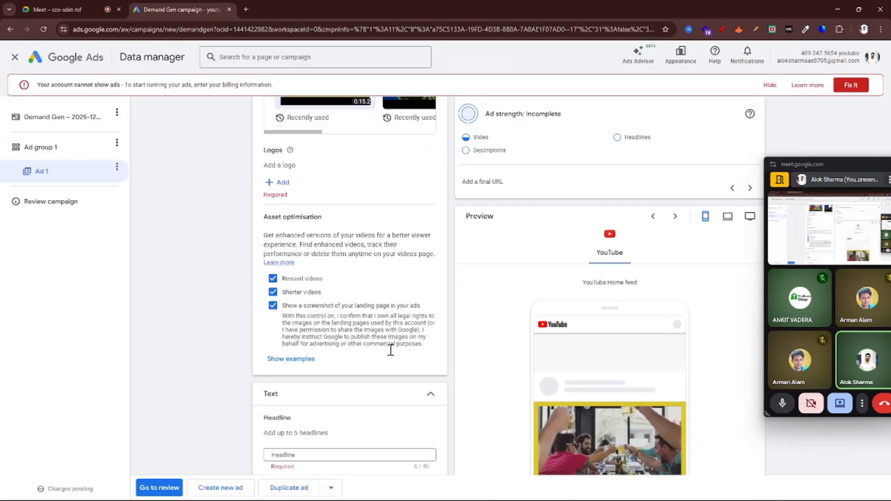
scroll(390, 350, "down", 10)
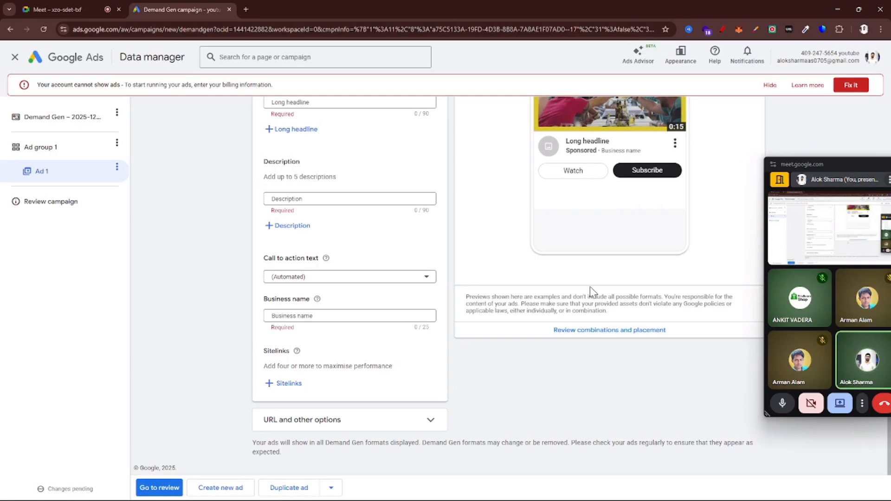
scroll(589, 290, "up", 15)
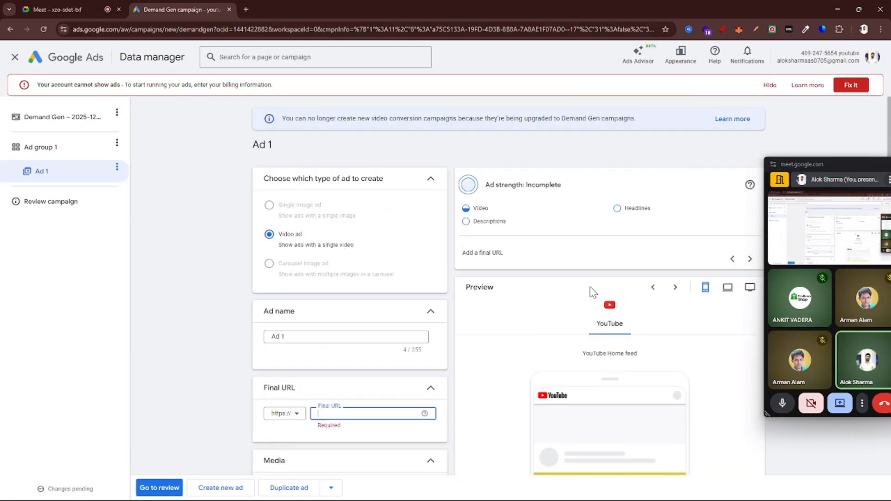
scroll(589, 292, "down", 10)
scroll(552, 241, "up", 2)
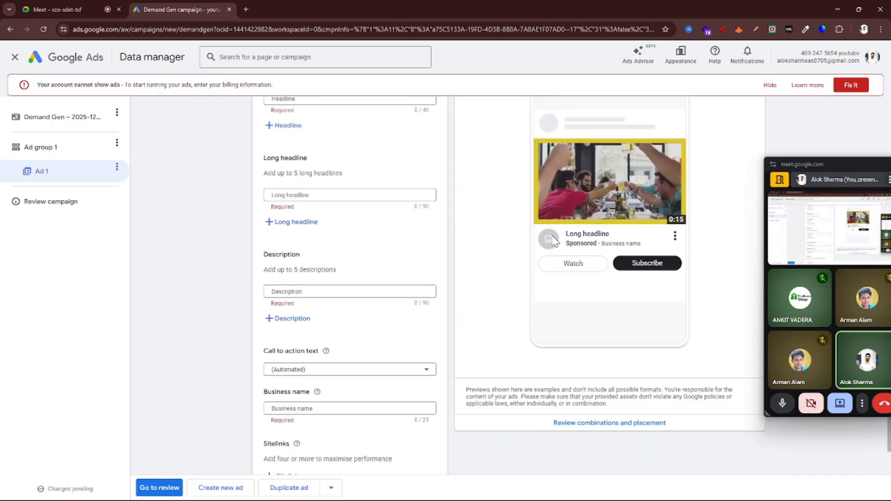
scroll(554, 241, "down", 2)
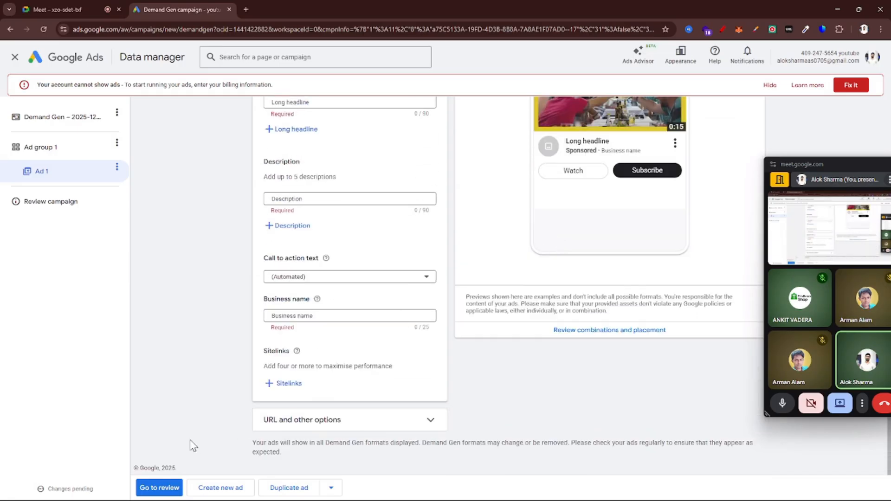
Return to the Demand Gen campaign's settings and examine its eligible channels, bidding, budget and targeting summary
left_click(49, 119)
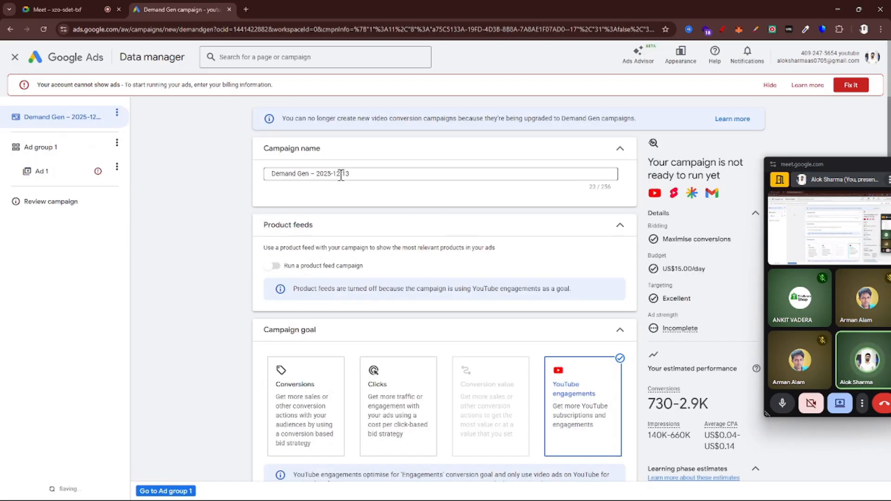
scroll(770, 207, "up", 5)
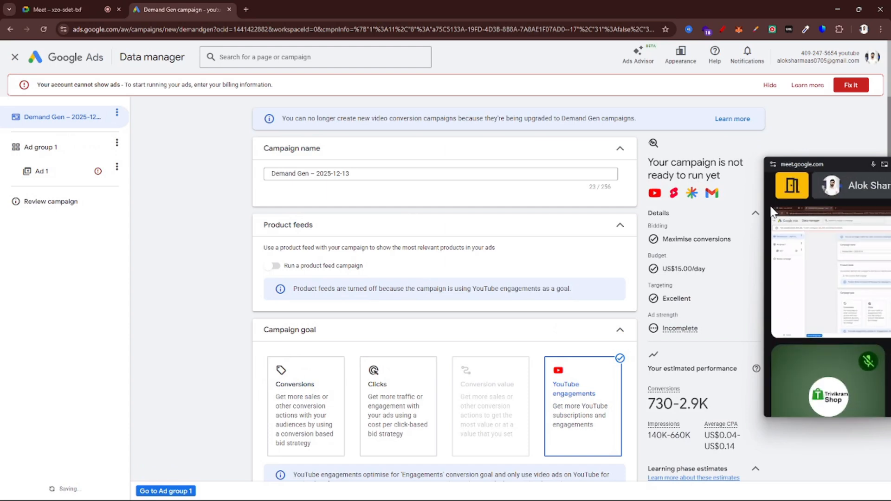
scroll(738, 187, "up", 3)
scroll(737, 184, "up", 2)
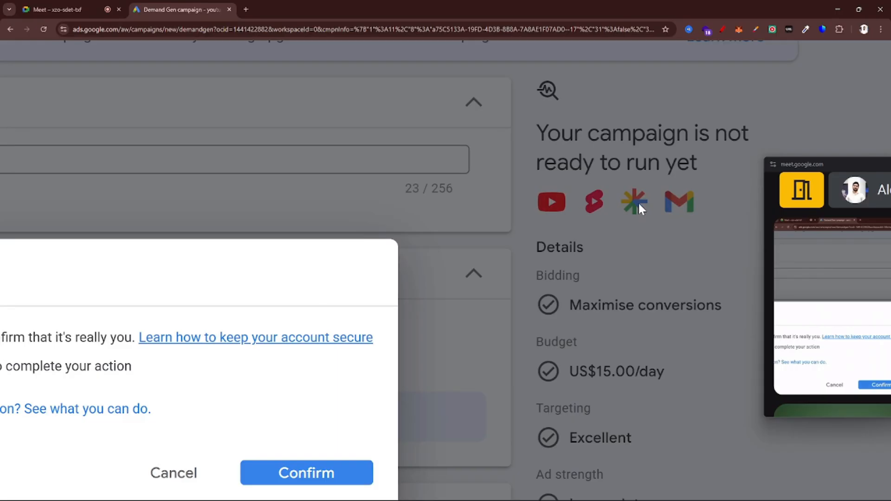
scroll(681, 202, "down", 8)
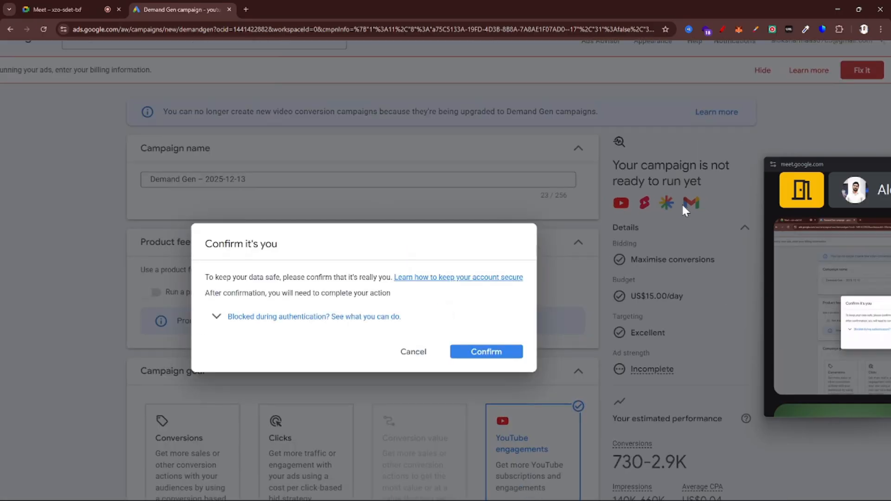
scroll(815, 304, "down", 5)
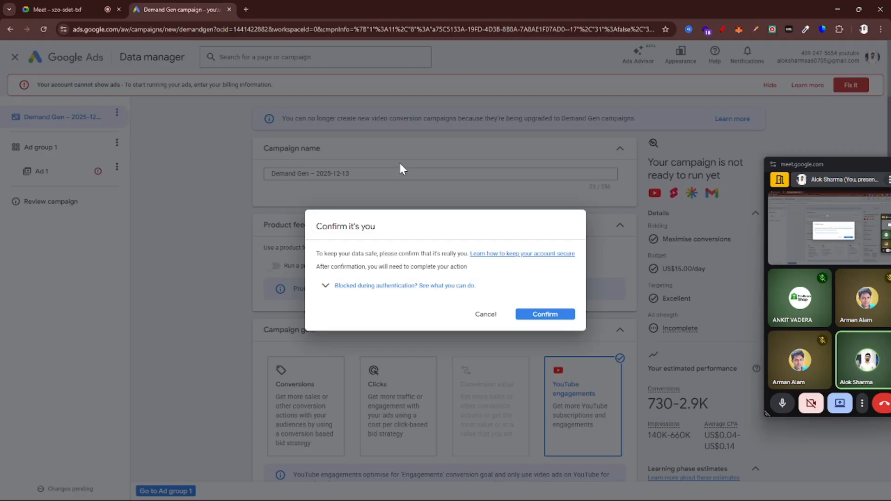
Dismiss the identity check and leave the campaign creation without saving, returning to the account overview
left_click(482, 315)
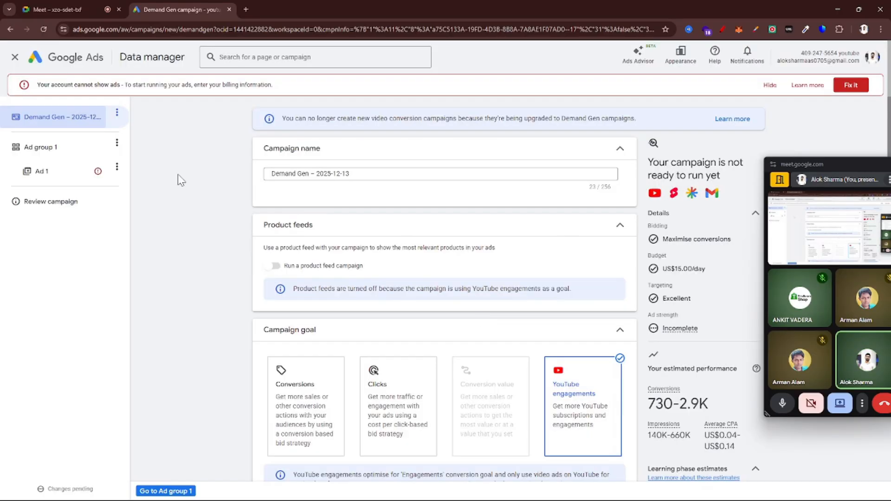
left_click(15, 57)
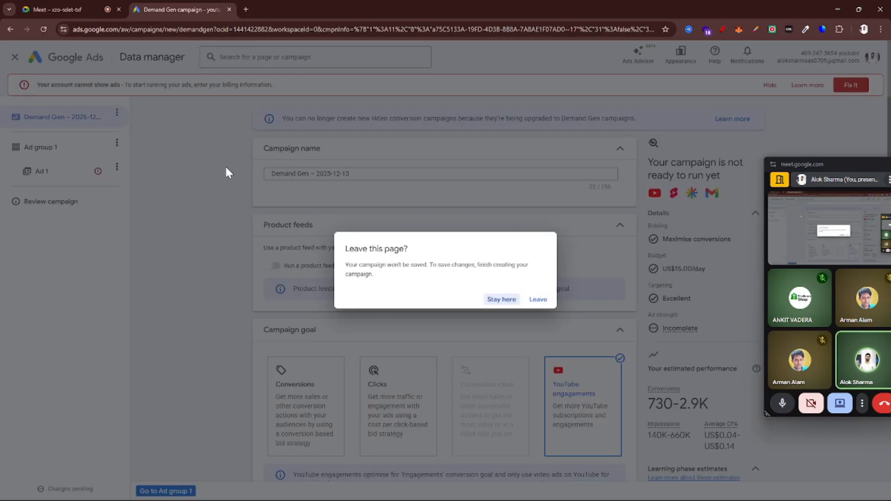
left_click(538, 299)
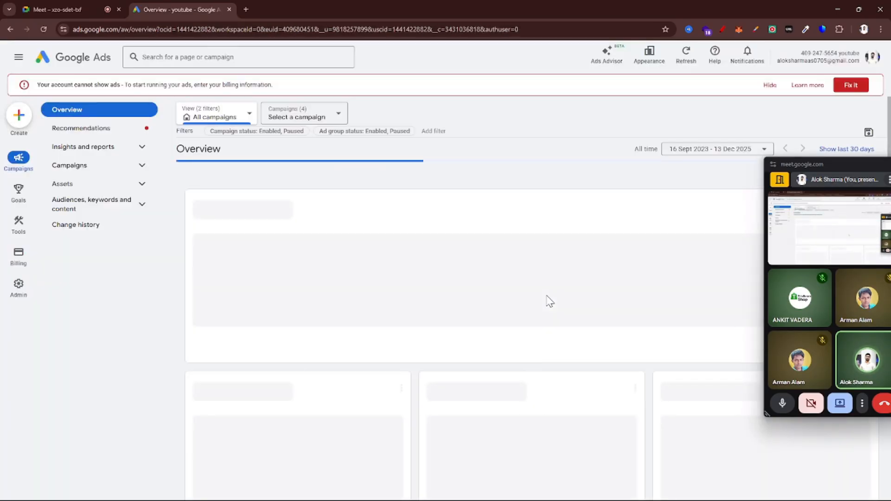